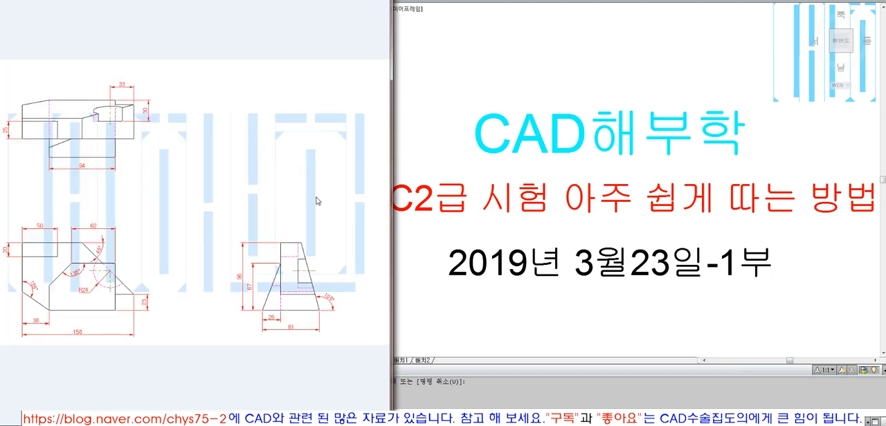
Examine the extents of the title drawing and the border dimensions of the reference exam sheet
{"action": "left_click", "coordinate": [333, 387]}
{"action": "left_click", "coordinate": [326, 390]}
{"action": "left_click", "coordinate": [304, 372]}
{"action": "left_click", "coordinate": [494, 324]}
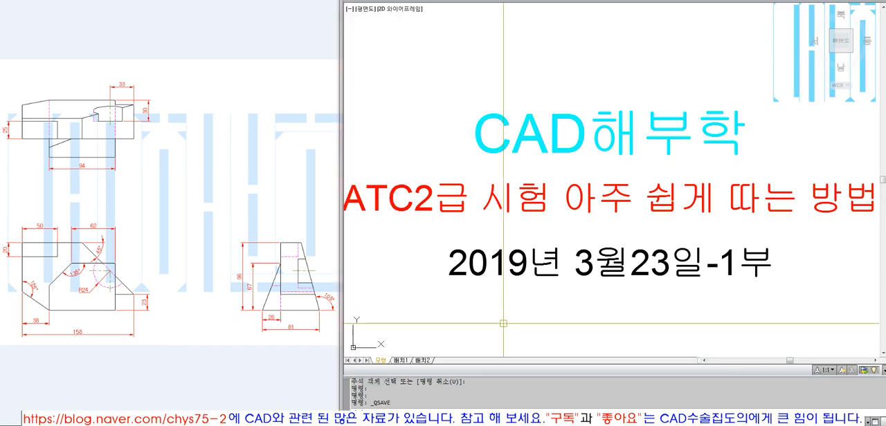
{"action": "type", "text": "z"}
{"action": "key", "text": "Return"}
{"action": "type", "text": "e"}
{"action": "key", "text": "Return"}
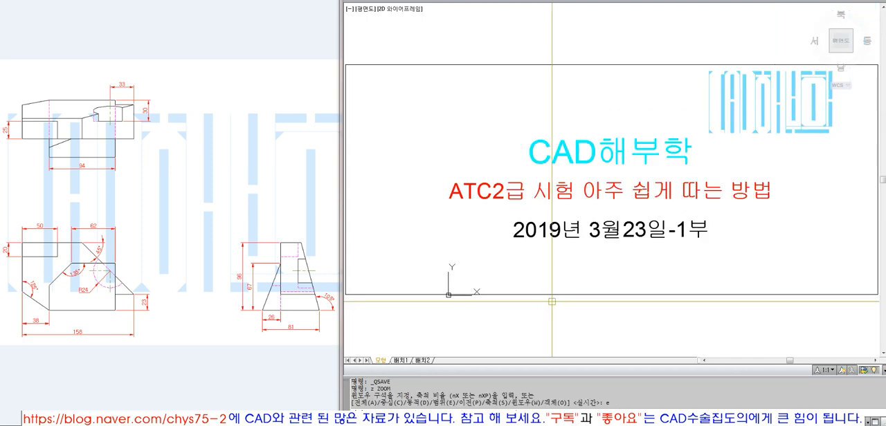
{"action": "left_click", "coordinate": [159, 419]}
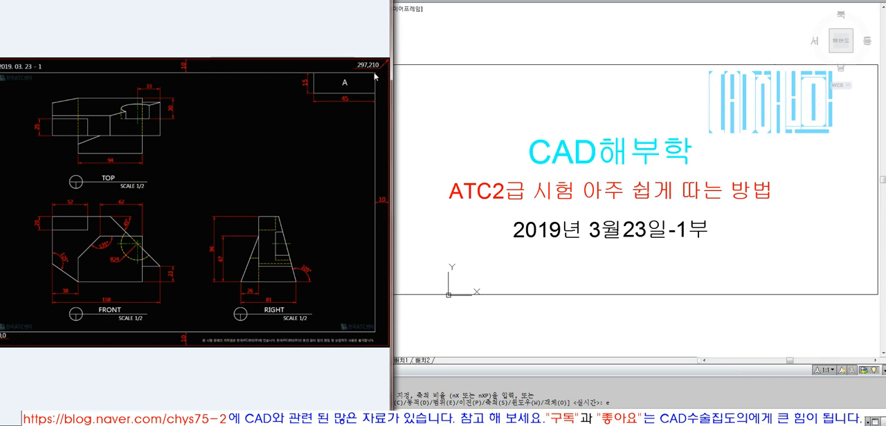
{"action": "left_click", "coordinate": [510, 229]}
{"action": "scroll", "coordinate": [509, 246], "scroll_direction": "down", "scroll_amount": 2}
{"action": "middle_click_drag", "start_coordinate": [643, 219], "coordinate": [574, 139]}
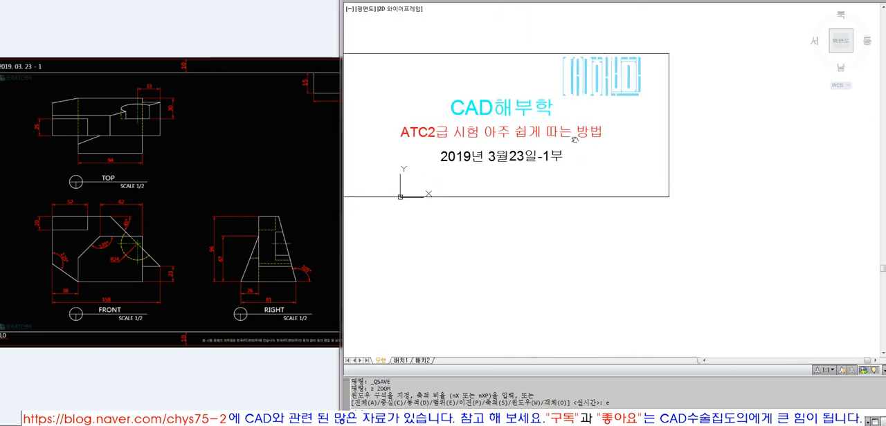
Try to draw a sheet rectangle using 297,210 as its opposite corner, and erase it
{"action": "type", "text": "rec"}
{"action": "key", "text": "Return"}
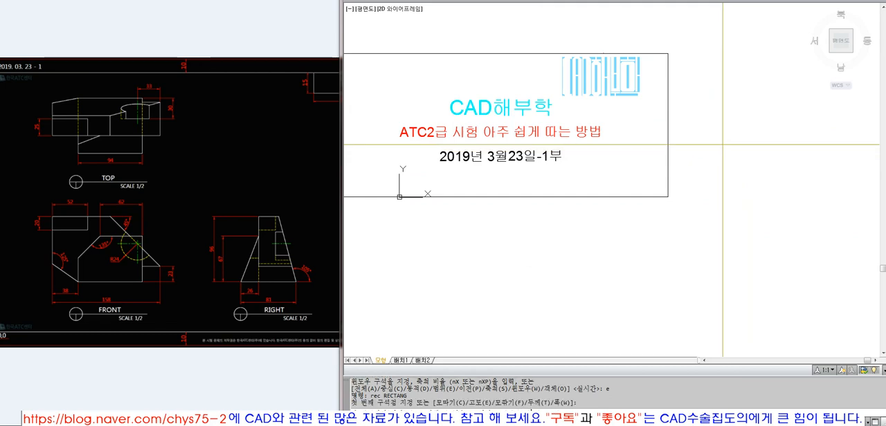
{"action": "key", "text": "Return"}
{"action": "key", "text": "Escape"}
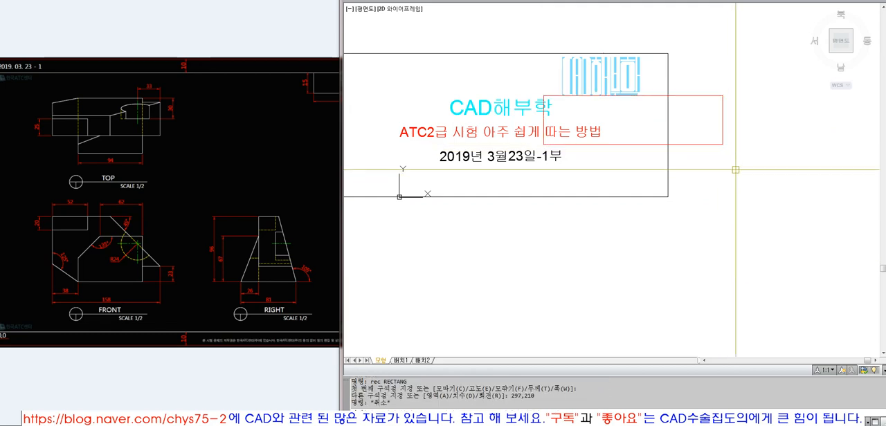
{"action": "left_click", "coordinate": [736, 170]}
{"action": "left_click", "coordinate": [708, 122]}
{"action": "type", "text": "e"}
{"action": "key", "text": "space"}
{"action": "type", "text": "rec"}
{"action": "key", "text": "space"}
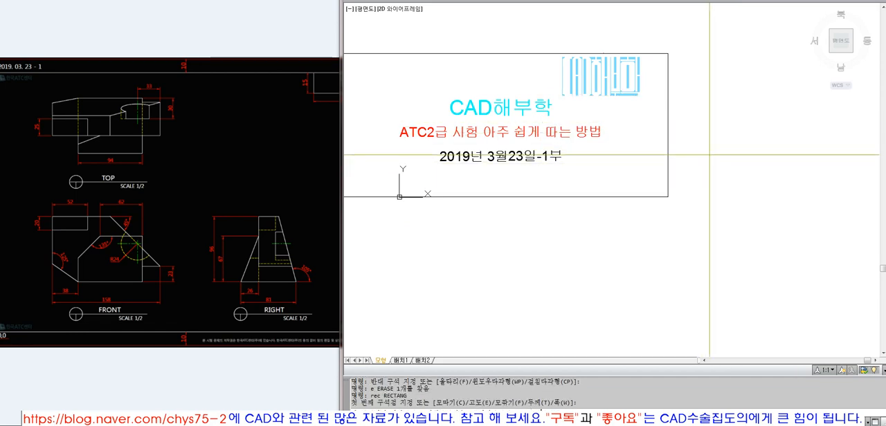
{"action": "left_click", "coordinate": [708, 154]}
{"action": "type", "text": "@297,210"}
{"action": "key", "text": "Return"}
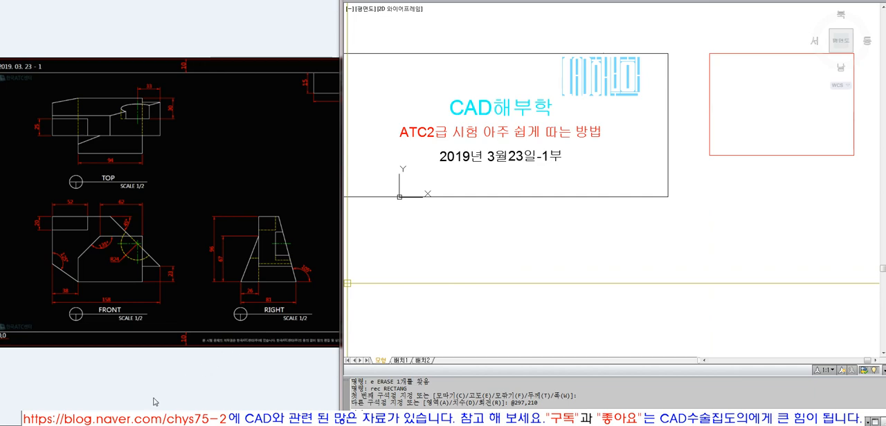
{"action": "left_click", "coordinate": [735, 201]}
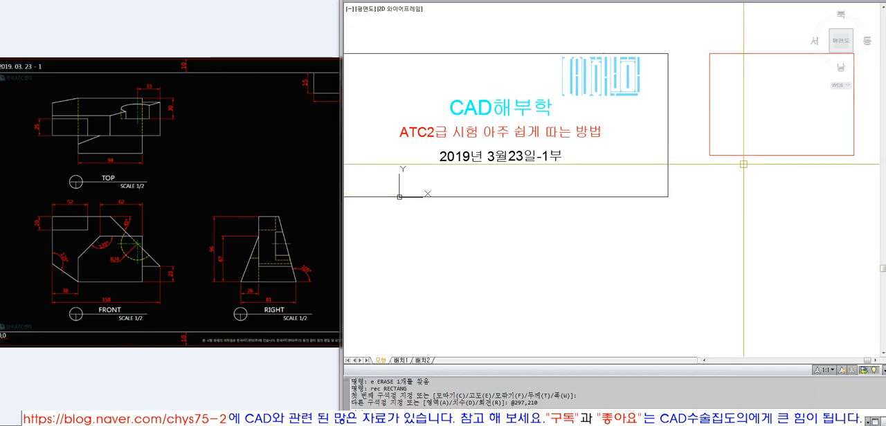
Scale the sheet rectangle by a factor of 2 from its lower-left corner
{"action": "type", "text": "sc"}
{"action": "key", "text": "Return"}
{"action": "left_click", "coordinate": [721, 155]}
{"action": "key", "text": "Return"}
{"action": "left_click", "coordinate": [710, 155]}
{"action": "type", "text": "2"}
{"action": "key", "text": "Return"}
Fit the enlarged sheet rectangle in view and assign it to layer 0
{"action": "type", "text": "z"}
{"action": "key", "text": "Return"}
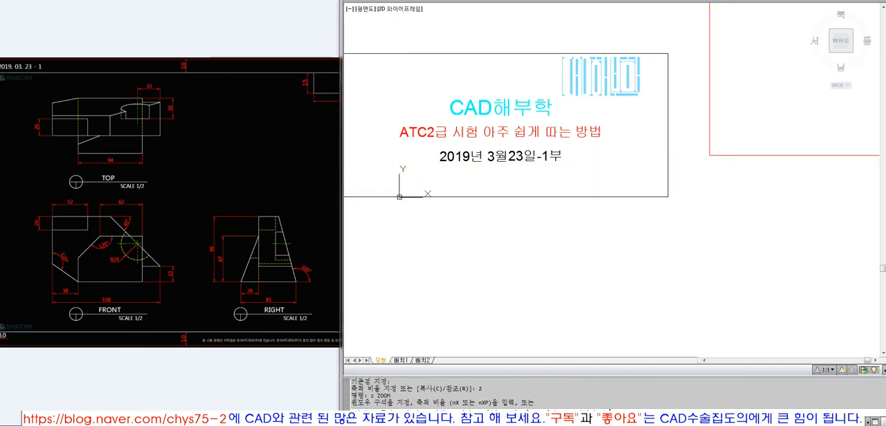
{"action": "type", "text": "e"}
{"action": "key", "text": "Return"}
{"action": "type", "text": "z"}
{"action": "key", "text": "Return"}
{"action": "type", "text": "o"}
{"action": "key", "text": "Return"}
{"action": "left_click", "coordinate": [729, 80]}
{"action": "key", "text": "Return"}
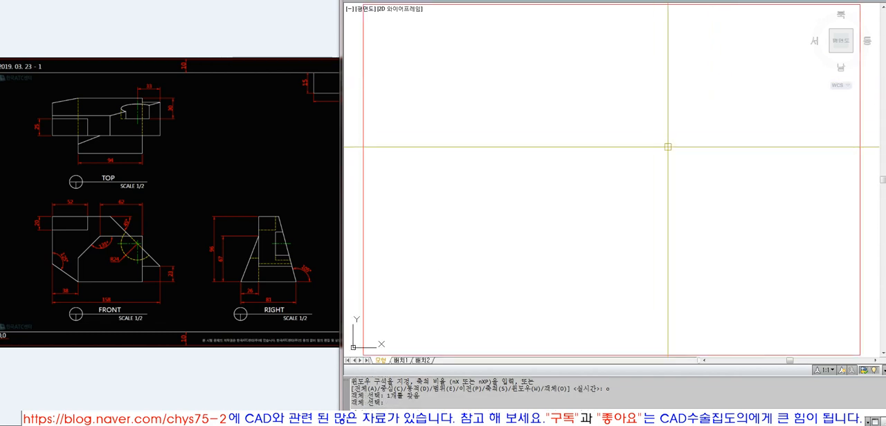
{"action": "left_click", "coordinate": [530, 4]}
{"action": "left_click", "coordinate": [540, 0]}
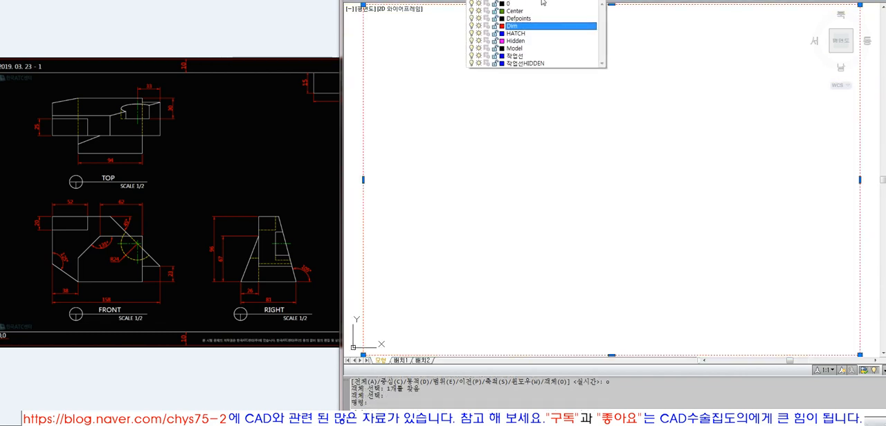
{"action": "left_click", "coordinate": [542, 4]}
{"action": "key", "text": "Escape"}
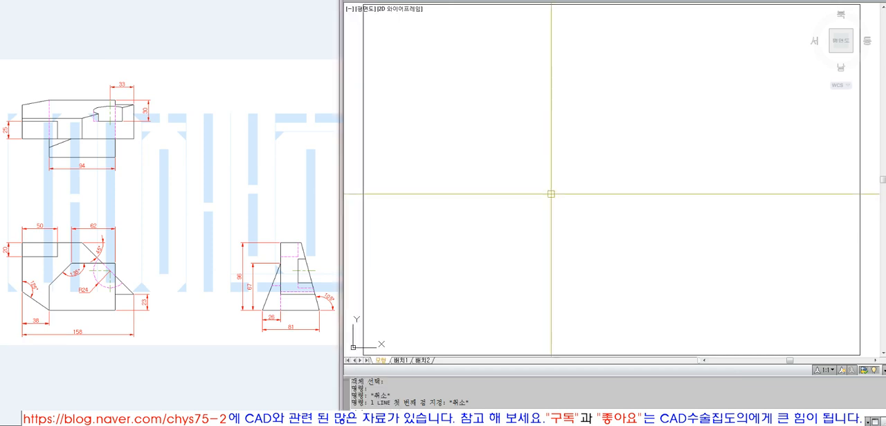
Draw a horizontal line from the midpoint of the sheet's left edge and extend it to the right edge
{"action": "type", "text": "l"}
{"action": "key", "text": "space"}
{"action": "left_click", "coordinate": [363, 180]}
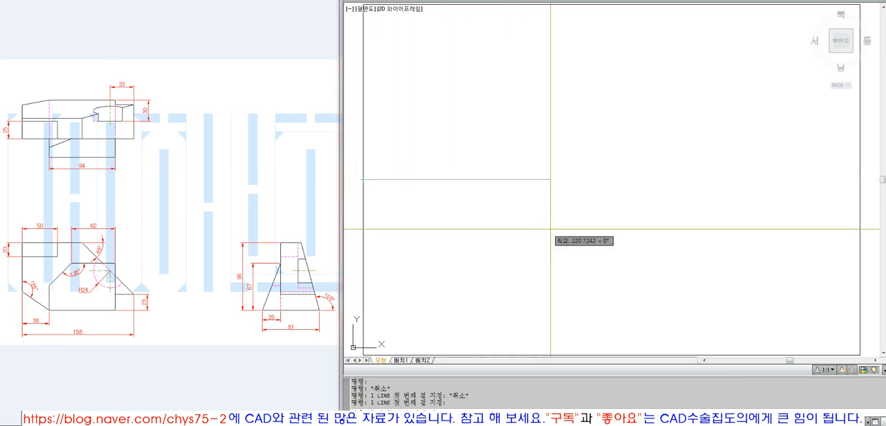
{"action": "key", "text": "F8"}
{"action": "key", "text": "F8"}
{"action": "key", "text": "space"}
{"action": "type", "text": "ex"}
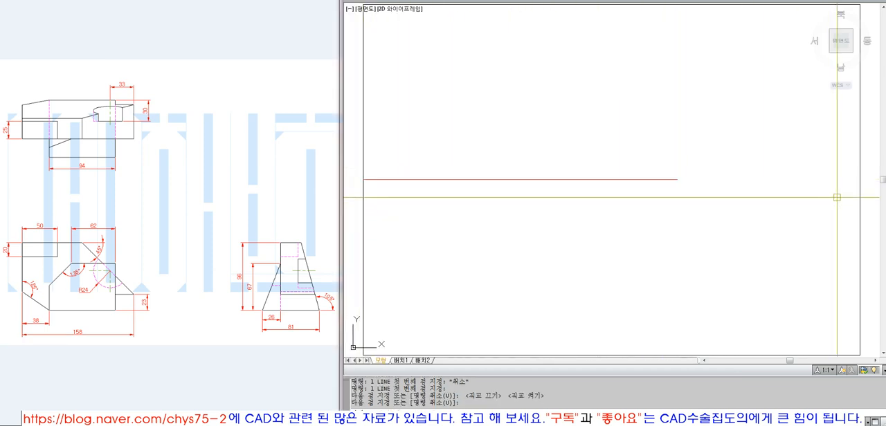
{"action": "key", "text": "space"}
{"action": "key", "text": "space"}
{"action": "left_click", "coordinate": [751, 242]}
{"action": "left_click", "coordinate": [597, 137]}
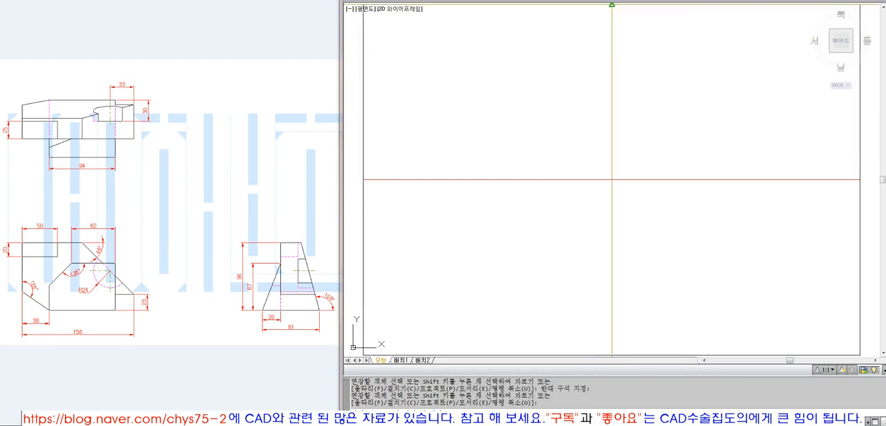
Draw a vertical line from the midpoint of the sheet's upper edge and extend it to the lower edge
{"action": "left_click", "coordinate": [612, 5]}
{"action": "left_click", "coordinate": [634, 232]}
{"action": "key", "text": "space"}
{"action": "type", "text": "ex"}
{"action": "key", "text": "space"}
{"action": "left_click", "coordinate": [860, 229]}
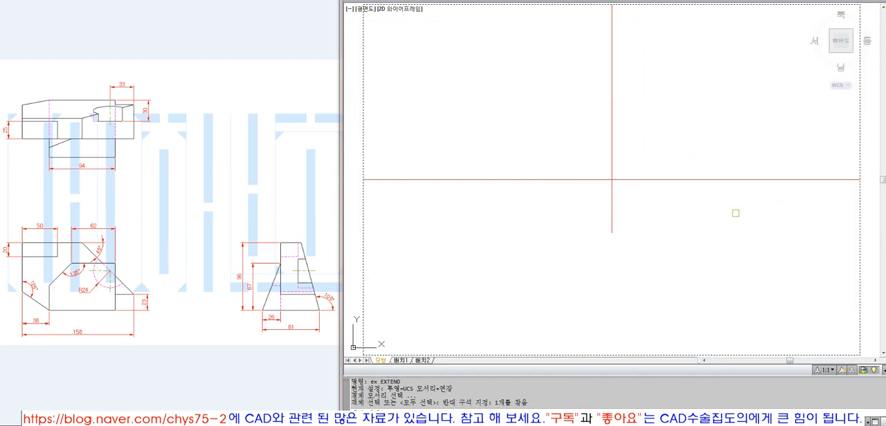
{"action": "key", "text": "space"}
{"action": "left_click", "coordinate": [656, 217]}
{"action": "left_click", "coordinate": [582, 198]}
{"action": "key", "text": "space"}
{"action": "type", "text": "ma"}
{"action": "key", "text": "space"}
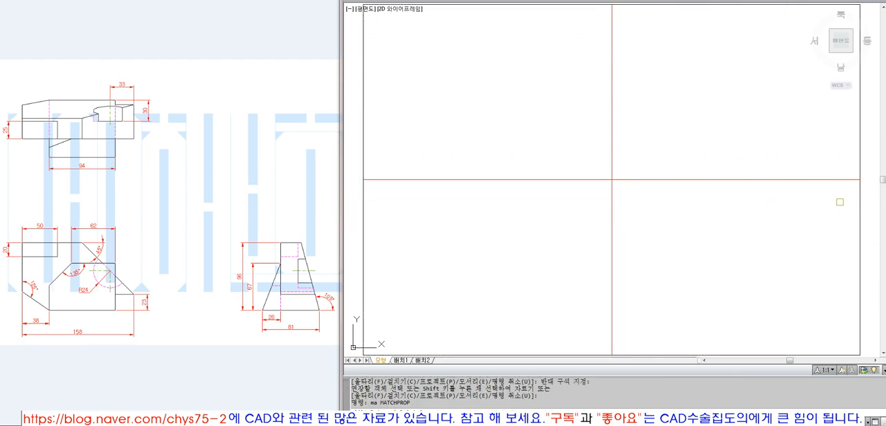
{"action": "left_click", "coordinate": [858, 205]}
{"action": "key", "text": "Escape"}
{"action": "key", "text": "Escape"}
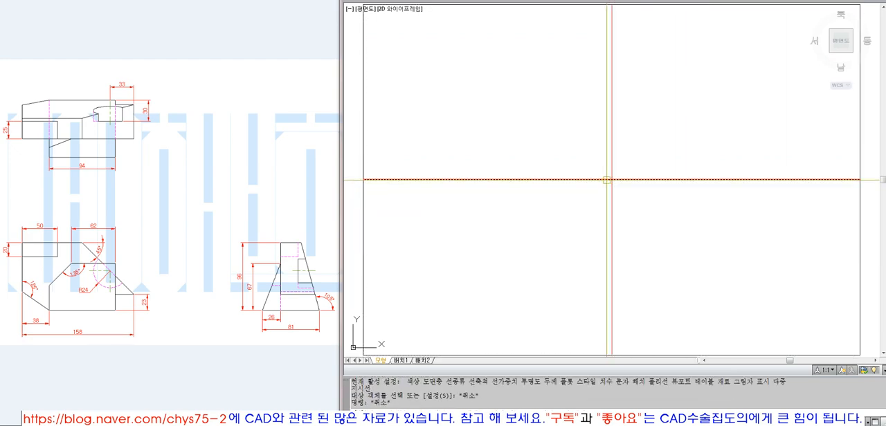
Draw a diagonal helper line across the sheet's lower-right quadrant from the centre to the outer corner
{"action": "type", "text": "l"}
{"action": "key", "text": "space"}
{"action": "left_click", "coordinate": [858, 354]}
{"action": "key", "text": "space"}
{"action": "key", "text": "space"}
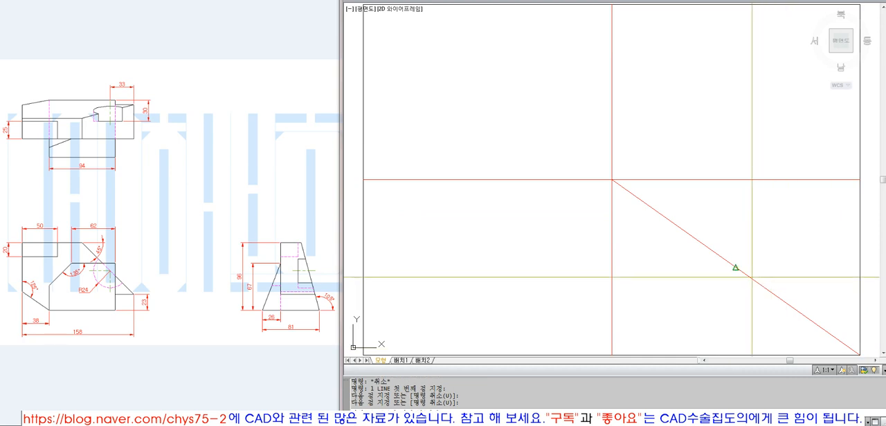
Draw a short vertical and a short horizontal line starting at the midpoint of the diagonal
{"action": "left_click", "coordinate": [751, 276]}
{"action": "left_click", "coordinate": [752, 214]}
{"action": "key", "text": "space"}
{"action": "key", "text": "space"}
{"action": "left_click", "coordinate": [741, 266]}
{"action": "left_click", "coordinate": [803, 274]}
{"action": "key", "text": "space"}
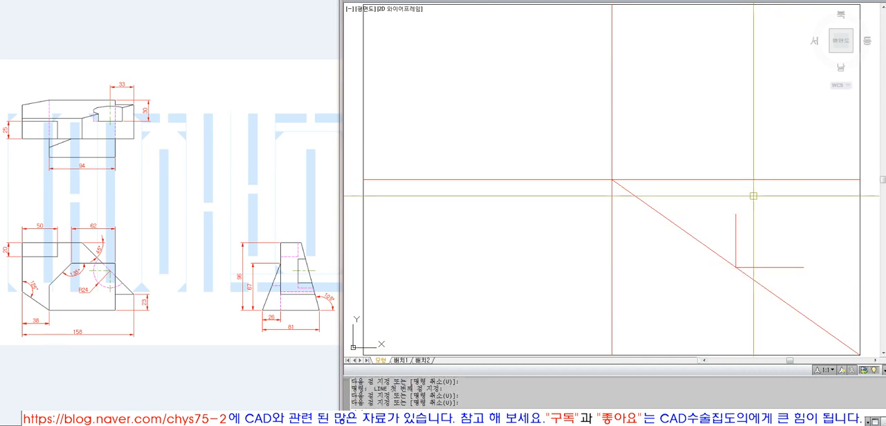
Extend the short vertical line up to the sheet's horizontal centre line and down to its lower edge
{"action": "type", "text": "ex"}
{"action": "key", "text": "space"}
{"action": "left_click", "coordinate": [742, 182]}
{"action": "left_click", "coordinate": [741, 246]}
{"action": "key", "text": "space"}
{"action": "key", "text": "space"}
{"action": "left_click", "coordinate": [748, 351]}
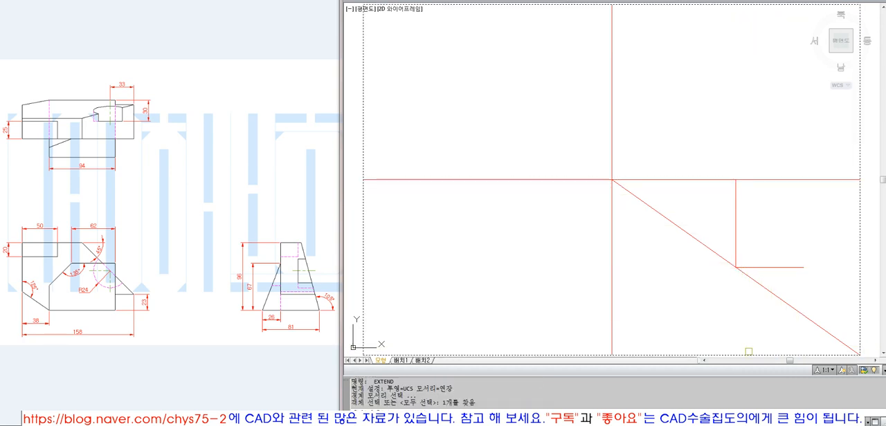
{"action": "left_click", "coordinate": [736, 256]}
{"action": "key", "text": "space"}
{"action": "key", "text": "space"}
Extend the short horizontal line to the sheet's vertical centre line and to its right edge
{"action": "left_click", "coordinate": [611, 273]}
{"action": "key", "text": "space"}
{"action": "left_click", "coordinate": [750, 270]}
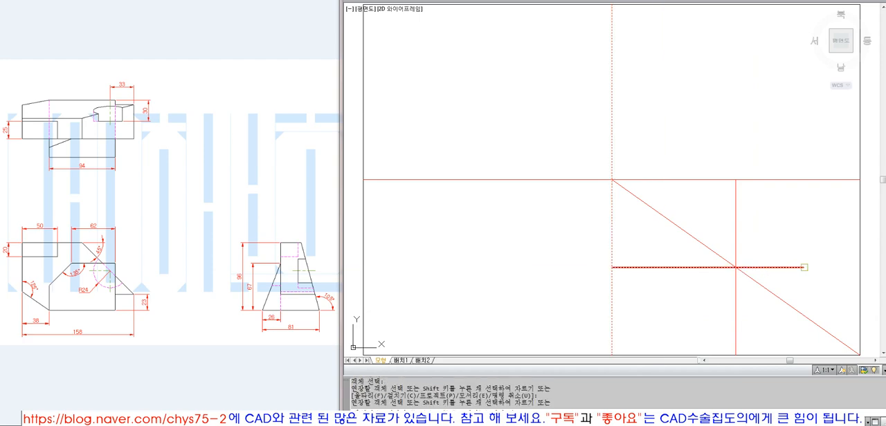
{"action": "key", "text": "space"}
{"action": "key", "text": "space"}
{"action": "left_click", "coordinate": [861, 266]}
{"action": "key", "text": "space"}
{"action": "left_click", "coordinate": [777, 268]}
{"action": "key", "text": "space"}
Erase the diagonal helper line in the lower-right quadrant
{"action": "type", "text": "e"}
{"action": "key", "text": "space"}
{"action": "left_click", "coordinate": [771, 291]}
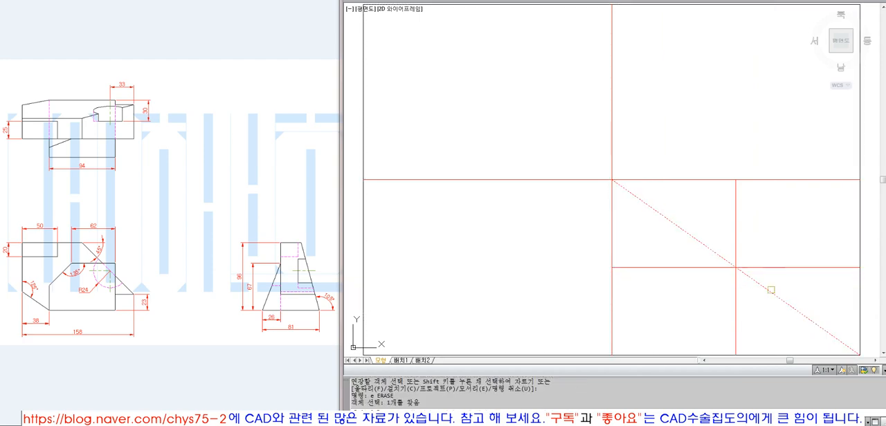
{"action": "key", "text": "space"}
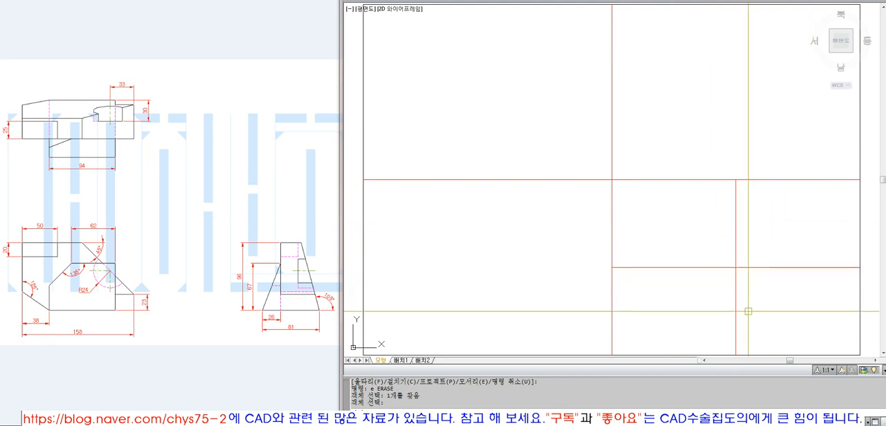
Assign the two crossing lines of the lower-right quadrant to the Model layer
{"action": "left_click", "coordinate": [771, 310]}
{"action": "left_click", "coordinate": [716, 258]}
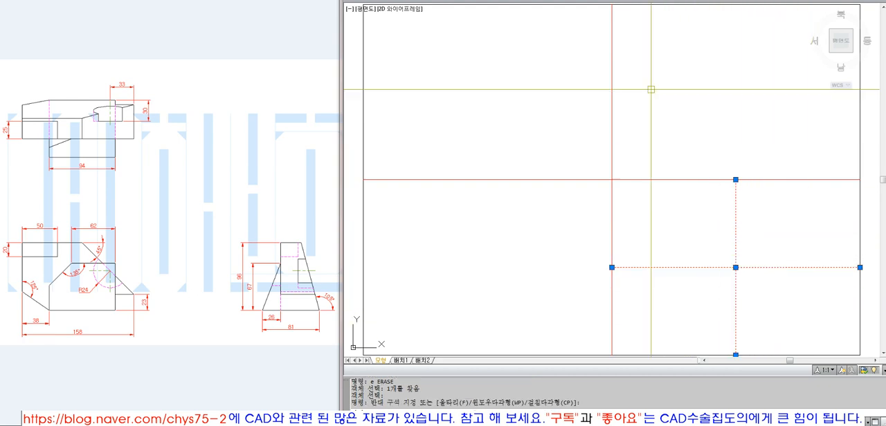
{"action": "left_click", "coordinate": [548, 2]}
{"action": "left_click", "coordinate": [540, 49]}
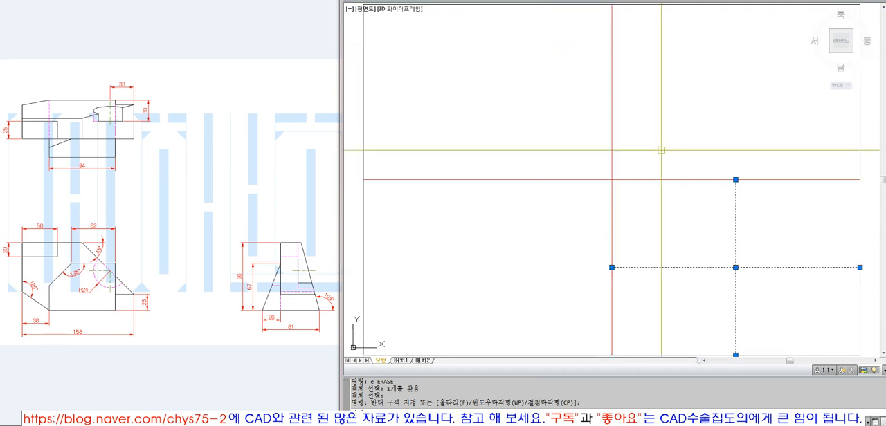
{"action": "key", "text": "Escape"}
{"action": "left_click", "coordinate": [558, 2]}
{"action": "left_click", "coordinate": [554, 48]}
{"action": "key", "text": "Escape"}
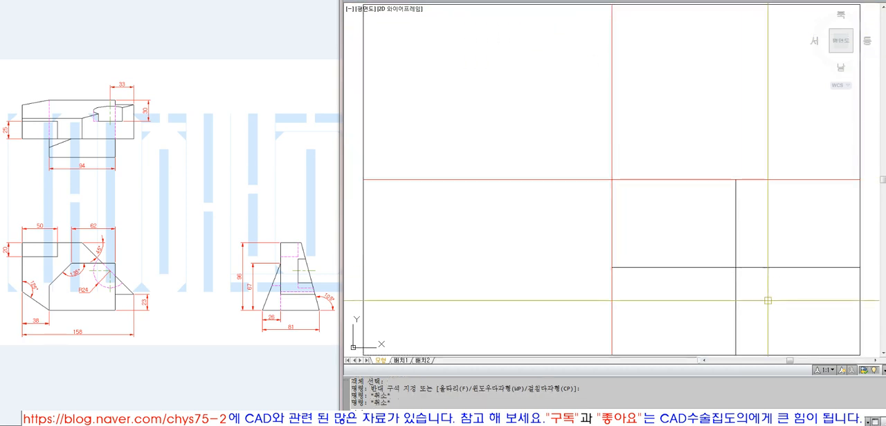
{"action": "left_click", "coordinate": [753, 312]}
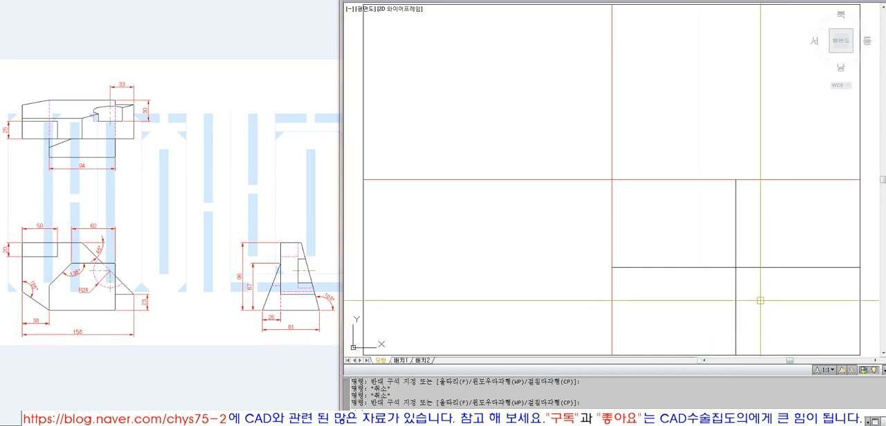
{"action": "type", "text": "rec"}
{"action": "key", "text": "Return"}
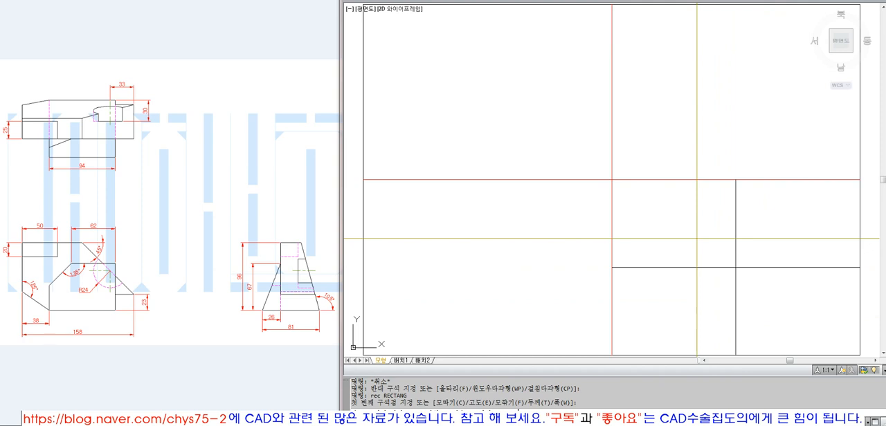
{"action": "left_click", "coordinate": [697, 239]}
{"action": "type", "text": "@81,96"}
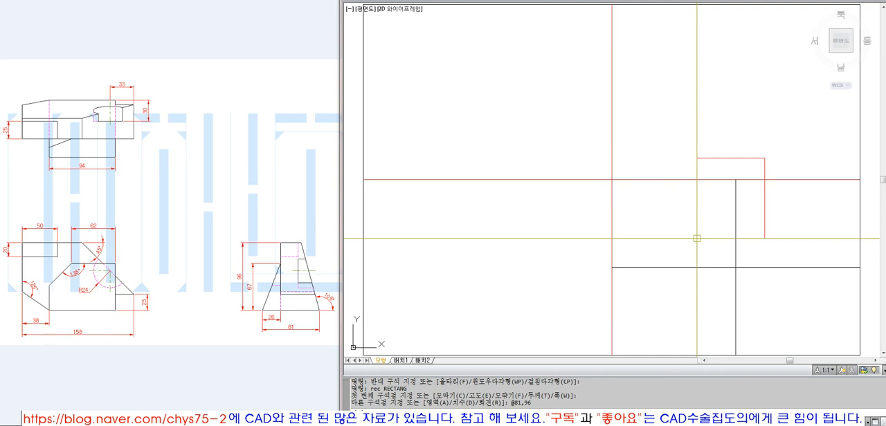
{"action": "type", "text": "m"}
{"action": "key", "text": "Return"}
{"action": "left_click", "coordinate": [696, 239]}
{"action": "key", "text": "Escape"}
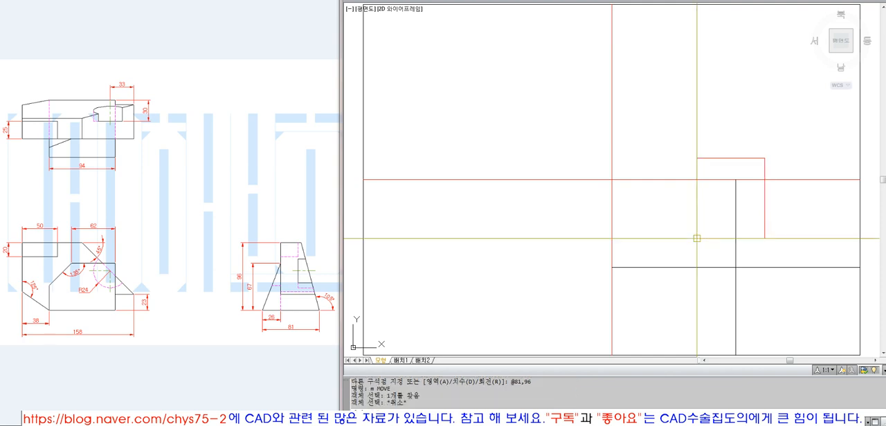
Draw a diagonal helper line between the opposite corners of the 81 by 96 rectangle
{"action": "type", "text": "l"}
{"action": "key", "text": "Return"}
{"action": "left_click", "coordinate": [696, 238]}
{"action": "left_click", "coordinate": [764, 157]}
{"action": "key", "text": "Return"}
Move the 81 by 96 rectangle from its diagonal's midpoint to the crossing point in the lower-right quadrant
{"action": "type", "text": "m"}
{"action": "key", "text": "Return"}
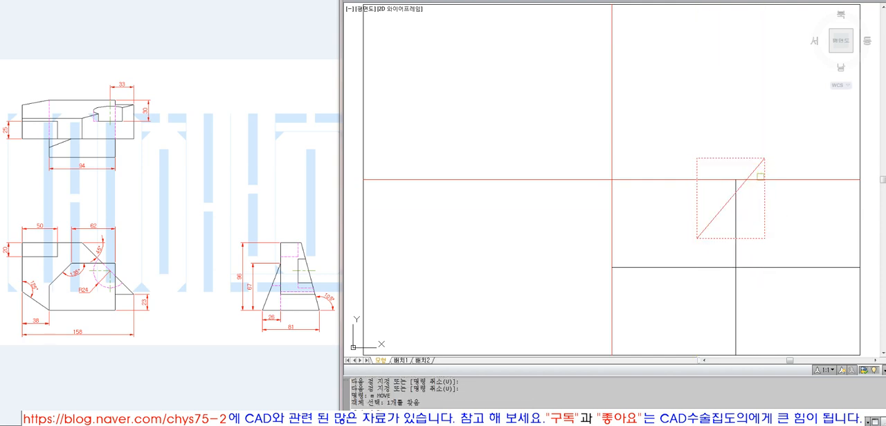
{"action": "left_click", "coordinate": [730, 198]}
{"action": "left_click", "coordinate": [730, 201]}
{"action": "left_click", "coordinate": [736, 267]}
Erase the diagonal helper line left behind by the moved rectangle
{"action": "type", "text": "e"}
{"action": "key", "text": "Return"}
{"action": "left_click", "coordinate": [741, 189]}
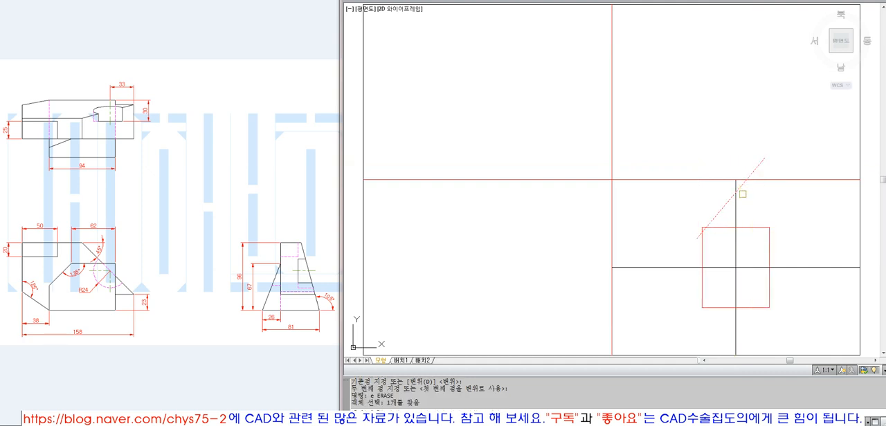
{"action": "key", "text": "Return"}
Match the properties of the quadrant's horizontal line onto the 81 by 96 rectangle
{"action": "type", "text": "ma"}
{"action": "key", "text": "Return"}
{"action": "left_click", "coordinate": [787, 267]}
{"action": "left_click", "coordinate": [791, 261]}
{"action": "left_click", "coordinate": [757, 238]}
{"action": "key", "text": "Return"}
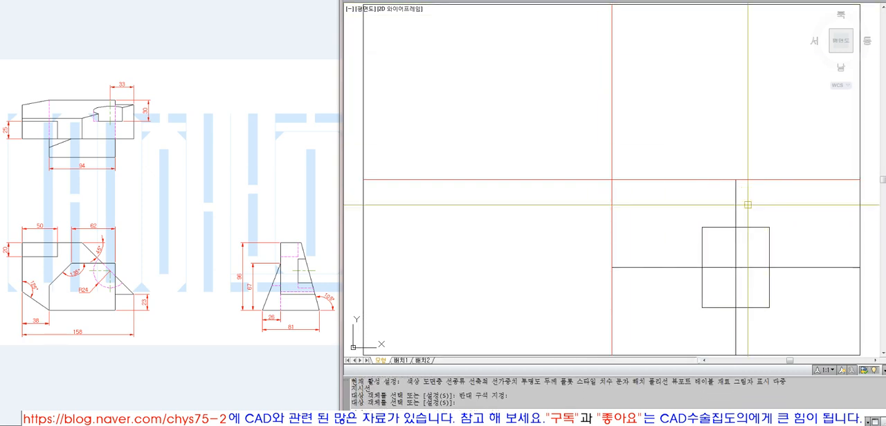
Erase the vertical and horizontal construction lines crossing in the lower-right quadrant, leaving only the 81 by 96 rectangle there
{"action": "type", "text": "e"}
{"action": "key", "text": "Return"}
{"action": "left_click", "coordinate": [750, 260]}
{"action": "left_click", "coordinate": [729, 279]}
{"action": "key", "text": "Return"}
Add linear dimensions to the left edge and the bottom edge of the lower-right quadrant's rectangle
{"action": "left_click", "coordinate": [575, 0]}
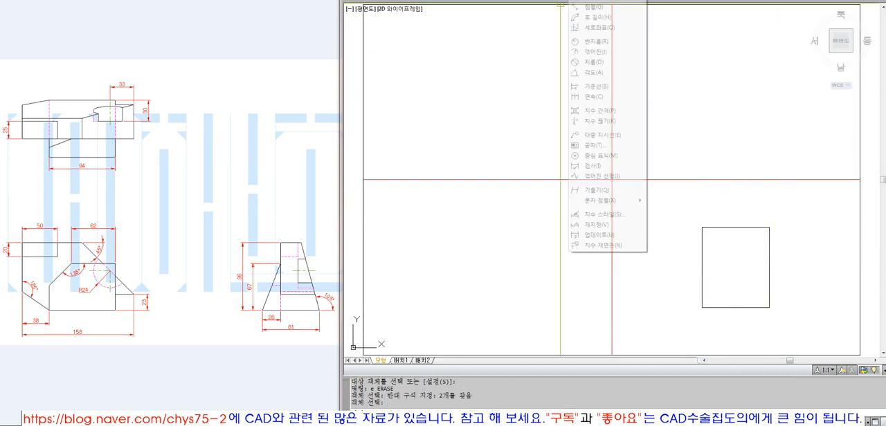
{"action": "left_click", "coordinate": [593, 1]}
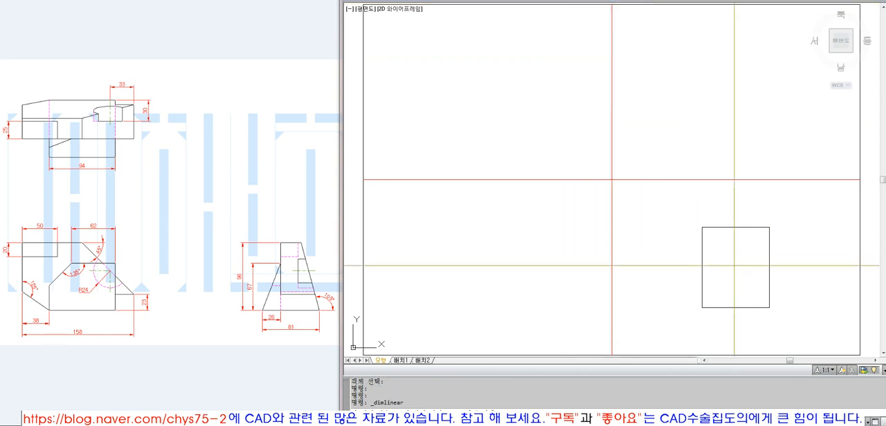
{"action": "left_click", "coordinate": [702, 227]}
{"action": "left_click", "coordinate": [702, 307]}
{"action": "left_click", "coordinate": [687, 291]}
{"action": "left_click", "coordinate": [686, 291]}
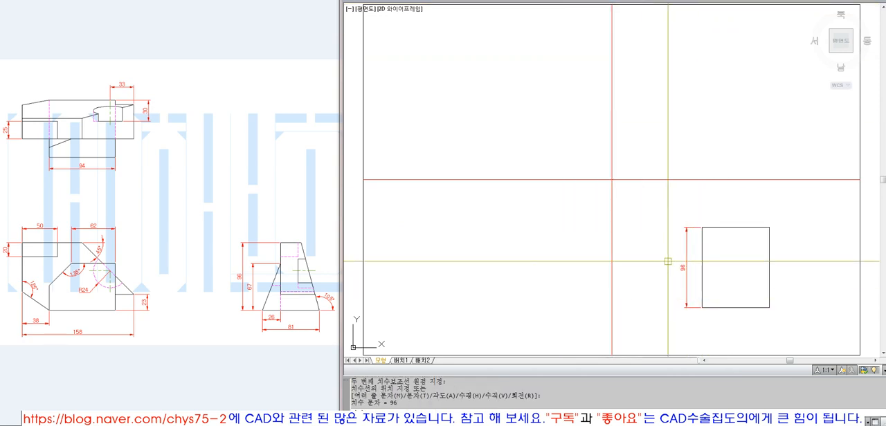
{"action": "key", "text": "Return"}
{"action": "left_click", "coordinate": [702, 307]}
{"action": "left_click", "coordinate": [769, 308]}
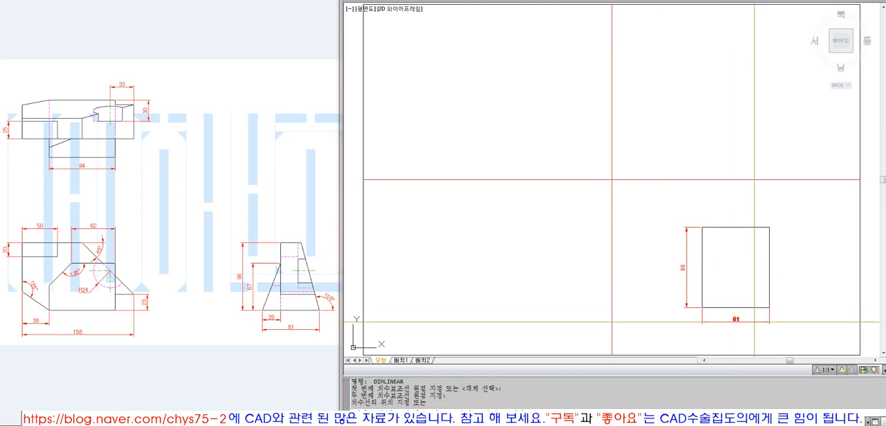
{"action": "left_click", "coordinate": [753, 321]}
Erase the rectangle's width dimension and its height dimension
{"action": "type", "text": "e"}
{"action": "key", "text": "Return"}
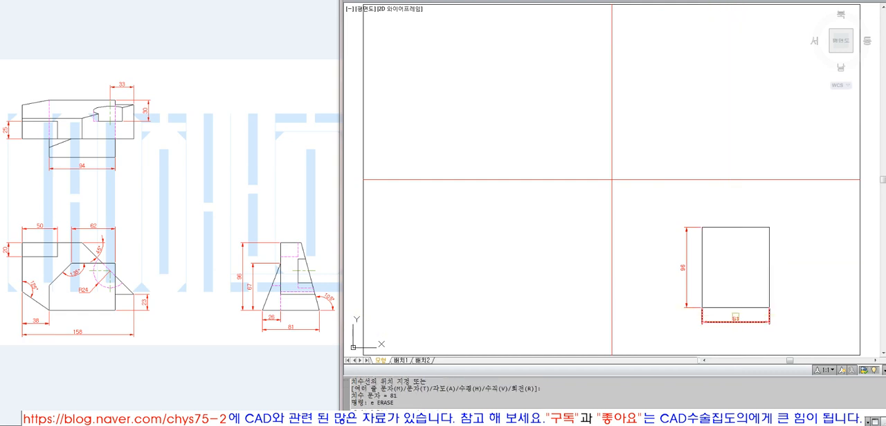
{"action": "left_click", "coordinate": [719, 322]}
{"action": "key", "text": "Return"}
{"action": "key", "text": "Return"}
{"action": "left_click", "coordinate": [686, 303]}
{"action": "key", "text": "Return"}
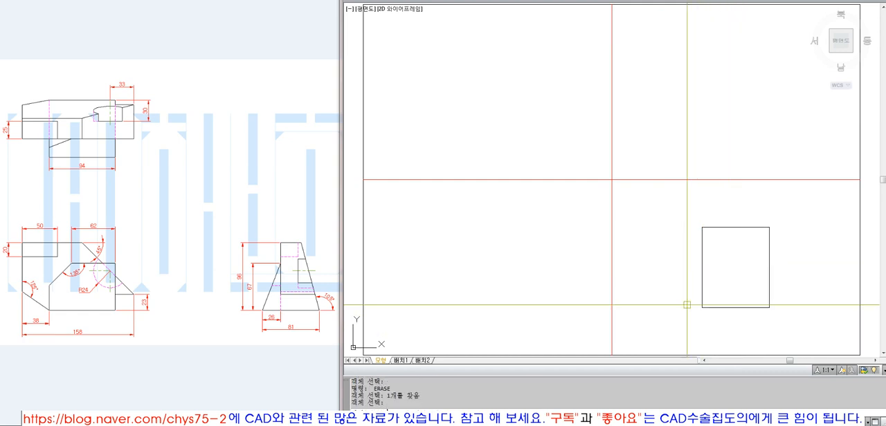
Explode the 81 by 96 rectangle into separate lines and check its top and right edges individually
{"action": "type", "text": "x"}
{"action": "key", "text": "Return"}
{"action": "left_click", "coordinate": [734, 273]}
{"action": "left_click", "coordinate": [687, 209]}
{"action": "key", "text": "Return"}
{"action": "left_click", "coordinate": [710, 228]}
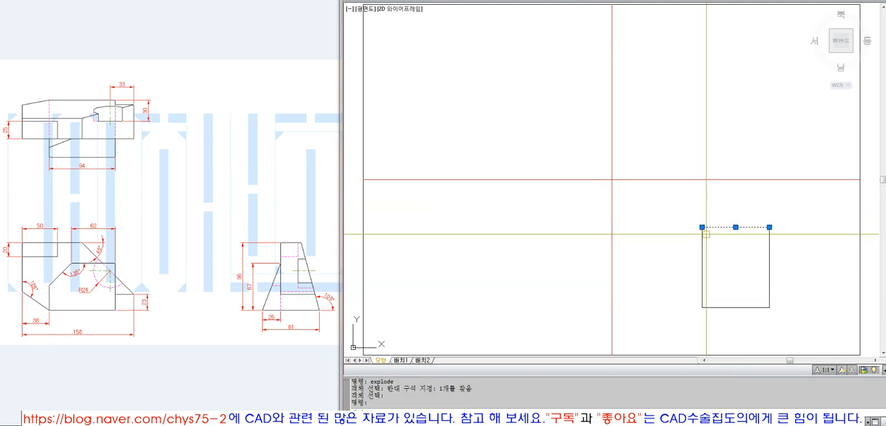
{"action": "key", "text": "Escape"}
{"action": "left_click", "coordinate": [781, 269]}
{"action": "left_click", "coordinate": [744, 263]}
{"action": "key", "text": "Escape"}
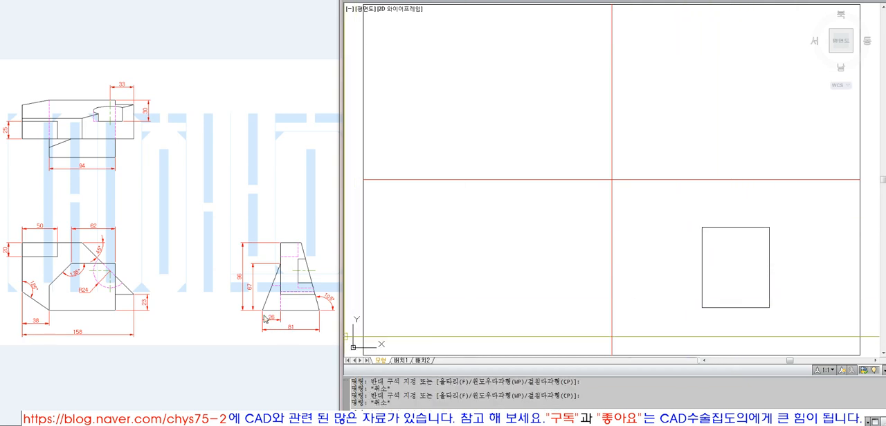
{"action": "key", "text": "Escape"}
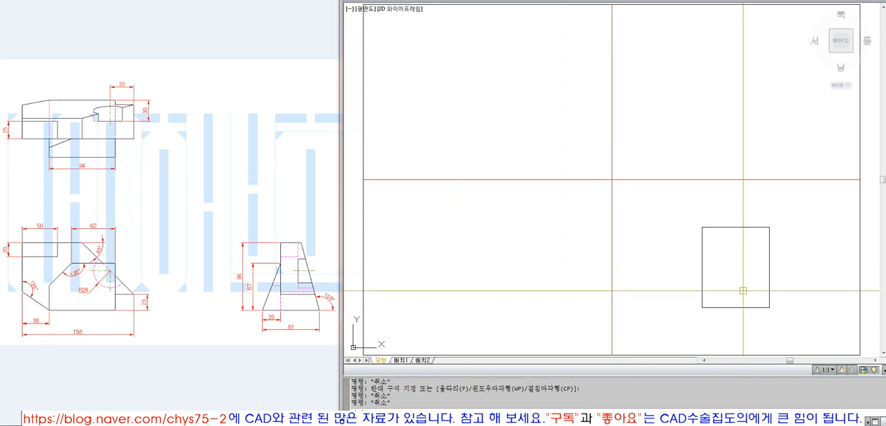
Offset the rectangle's left edge 26 inward and its bottom edge 67 upward
{"action": "left_click", "coordinate": [703, 285]}
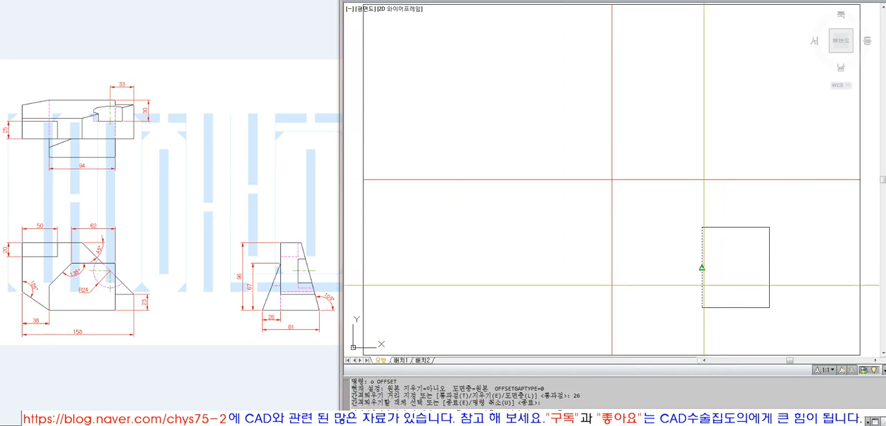
{"action": "left_click", "coordinate": [727, 291]}
{"action": "type", "text": "67"}
{"action": "key", "text": "Return"}
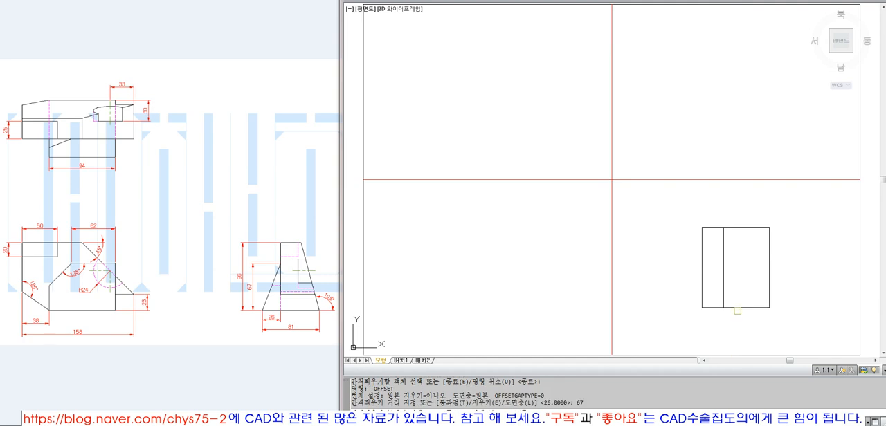
{"action": "left_click", "coordinate": [732, 307]}
{"action": "left_click", "coordinate": [727, 263]}
{"action": "key", "text": "Return"}
Draw a slanted line from the intersection of the two offset lines to the rectangle's lower-left corner
{"action": "type", "text": "l"}
{"action": "key", "text": "Return"}
{"action": "left_click", "coordinate": [723, 252]}
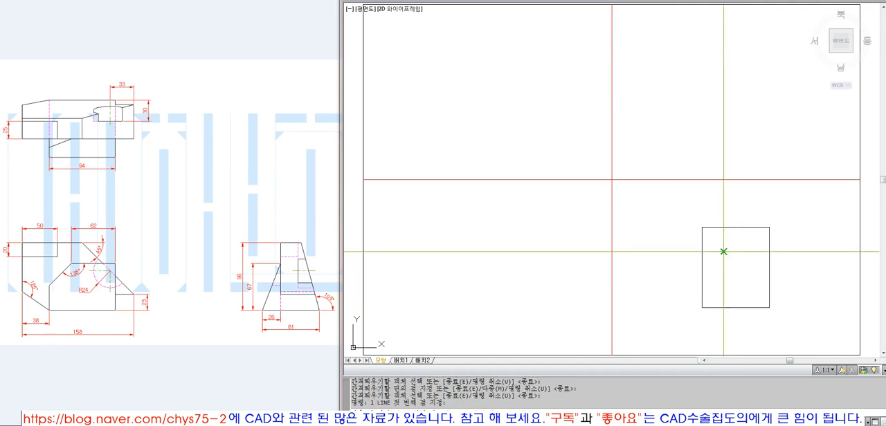
{"action": "left_click", "coordinate": [702, 307]}
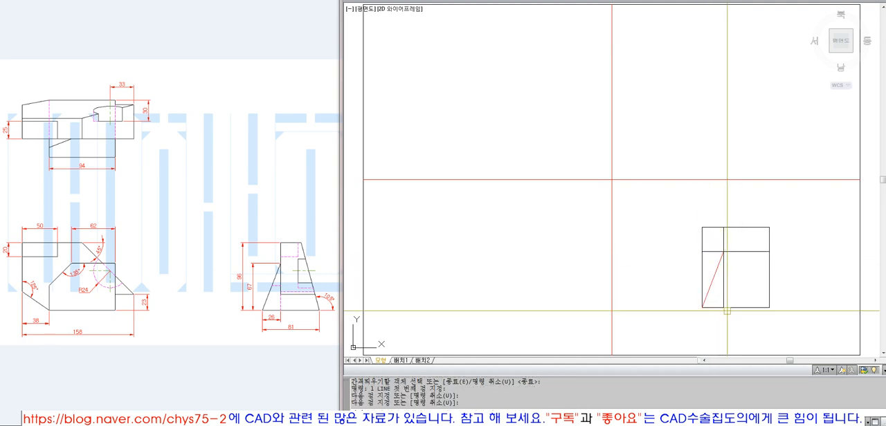
Match the properties of the vertical offset line onto the new slanted line
{"action": "type", "text": "ma"}
{"action": "key", "text": "Return"}
{"action": "left_click", "coordinate": [725, 288]}
{"action": "left_click", "coordinate": [716, 276]}
{"action": "key", "text": "Return"}
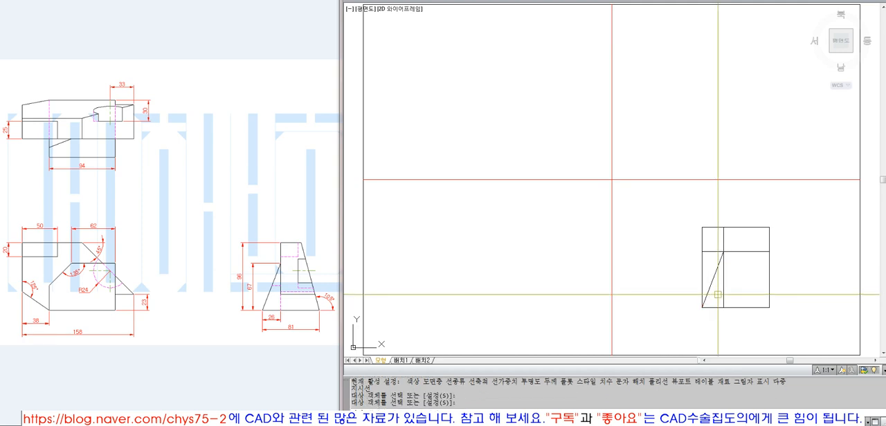
Erase the horizontal line offset 67 above the base of the right view
{"action": "left_click", "coordinate": [741, 253]}
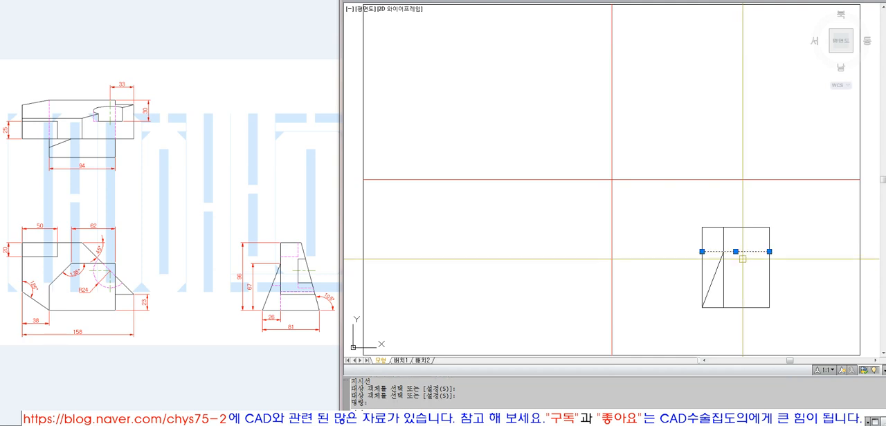
{"action": "type", "text": "e"}
{"action": "key", "text": "Return"}
{"action": "left_click", "coordinate": [571, 0]}
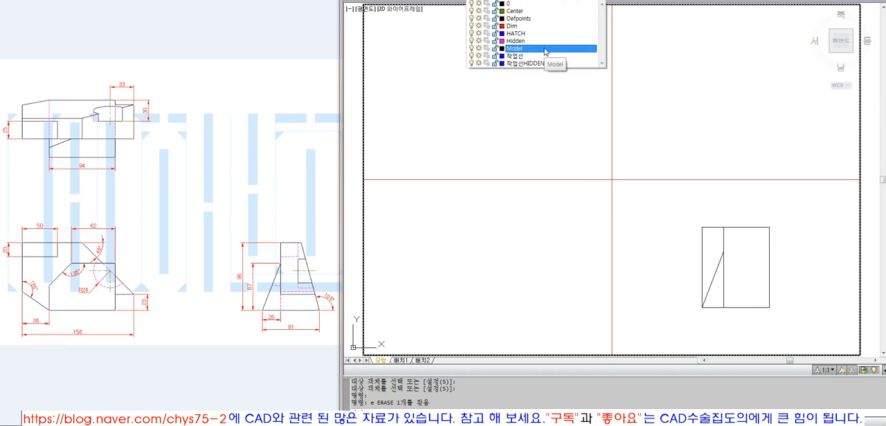
{"action": "left_click", "coordinate": [655, 109]}
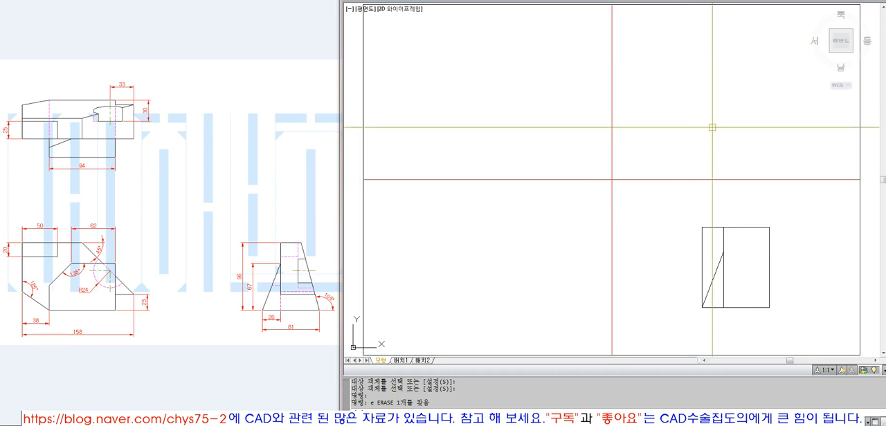
Trim the top edge to the left of the 26 offset line and erase the rectangle's original left edge
{"action": "type", "text": "tr"}
{"action": "key", "text": "space"}
{"action": "left_click", "coordinate": [723, 239]}
{"action": "key", "text": "space"}
{"action": "left_click", "coordinate": [713, 227]}
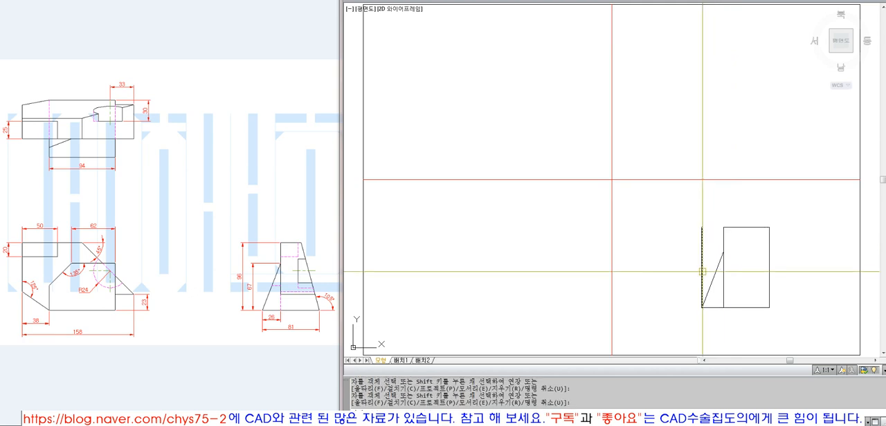
{"action": "key", "text": "space"}
{"action": "left_click", "coordinate": [701, 275]}
{"action": "type", "text": "e"}
{"action": "key", "text": "space"}
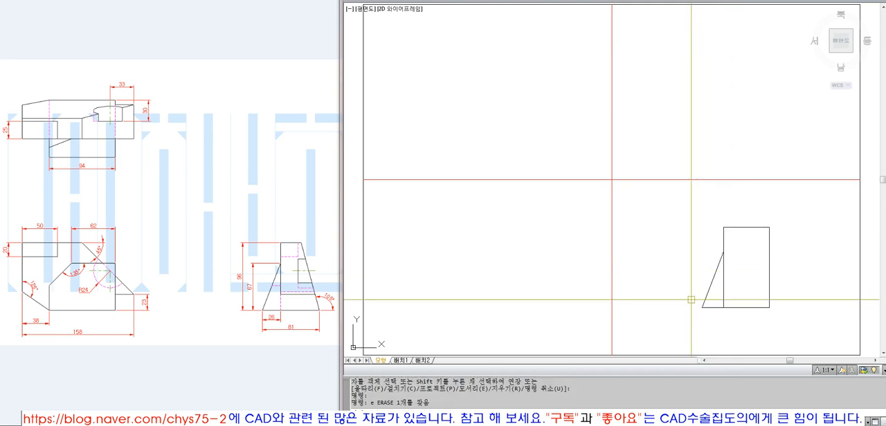
{"action": "left_click", "coordinate": [723, 280]}
{"action": "left_click", "coordinate": [713, 279]}
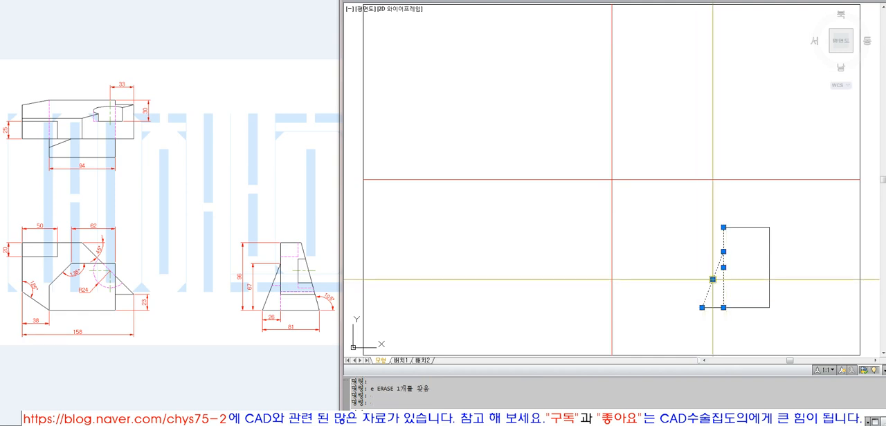
{"action": "key", "text": "Escape"}
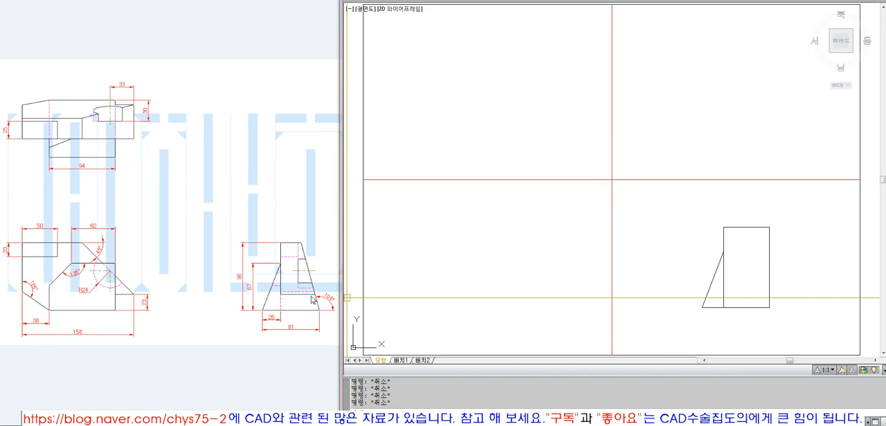
Rotate the right view's right edge by 15 degrees about its lower endpoint
{"action": "left_click", "coordinate": [779, 263]}
{"action": "left_click", "coordinate": [753, 254]}
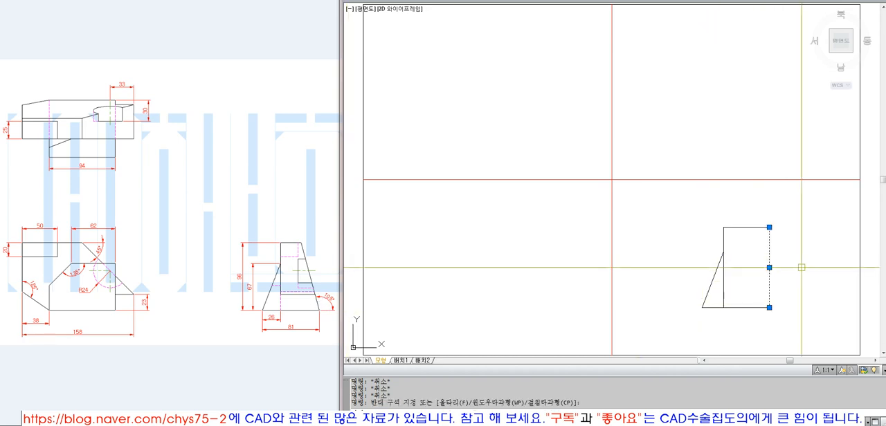
{"action": "type", "text": "ro"}
{"action": "key", "text": "Return"}
{"action": "left_click", "coordinate": [795, 273]}
{"action": "left_click", "coordinate": [758, 264]}
{"action": "key", "text": "Return"}
{"action": "left_click", "coordinate": [770, 307]}
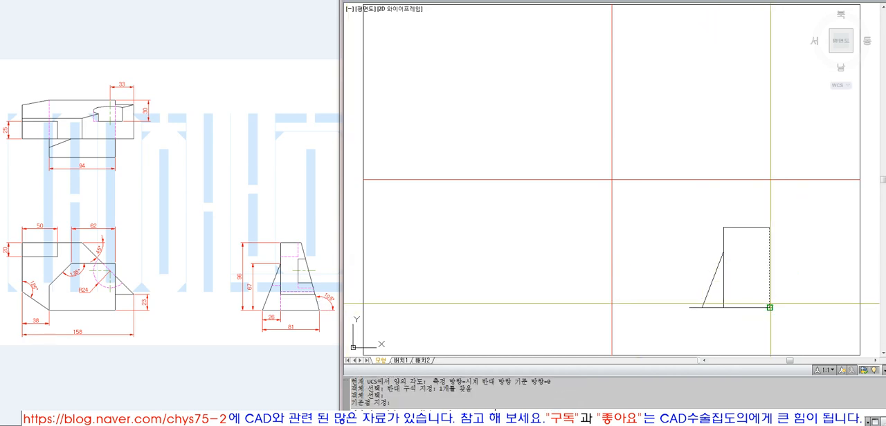
{"action": "type", "text": "15"}
{"action": "key", "text": "Return"}
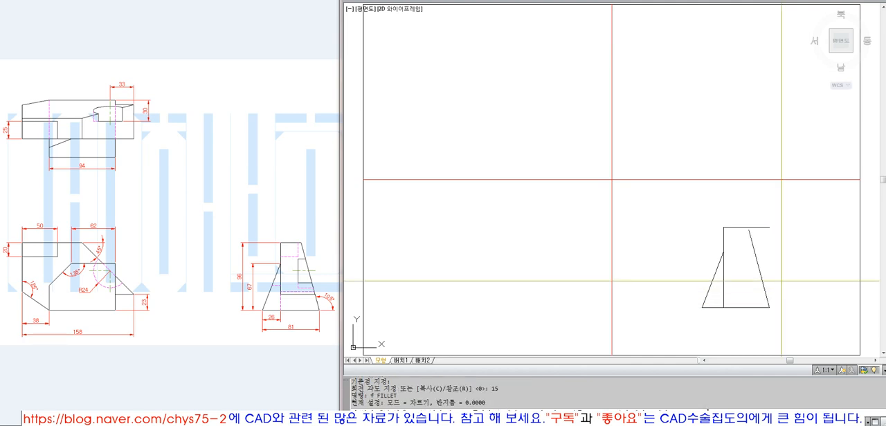
Fillet the slanted right edge to the top edge with radius 0 to form a sharp corner
{"action": "left_click", "coordinate": [756, 247]}
{"action": "left_click", "coordinate": [741, 227]}
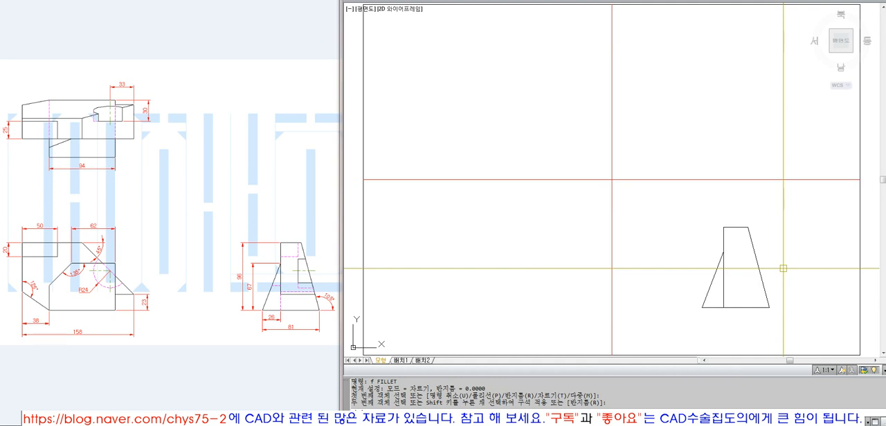
{"action": "type", "text": "f"}
{"action": "key", "text": "Return"}
{"action": "type", "text": "r"}
{"action": "key", "text": "Return"}
{"action": "type", "text": "0"}
{"action": "key", "text": "Return"}
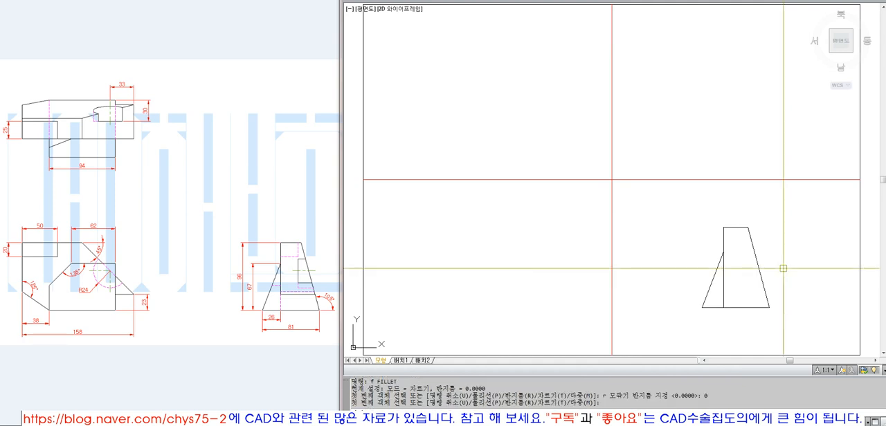
{"action": "key", "text": "Escape"}
{"action": "key", "text": "Escape"}
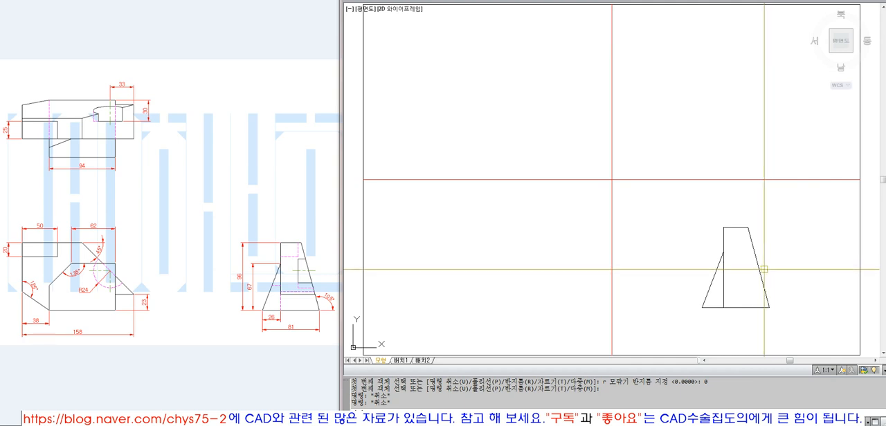
{"action": "left_click", "coordinate": [723, 284]}
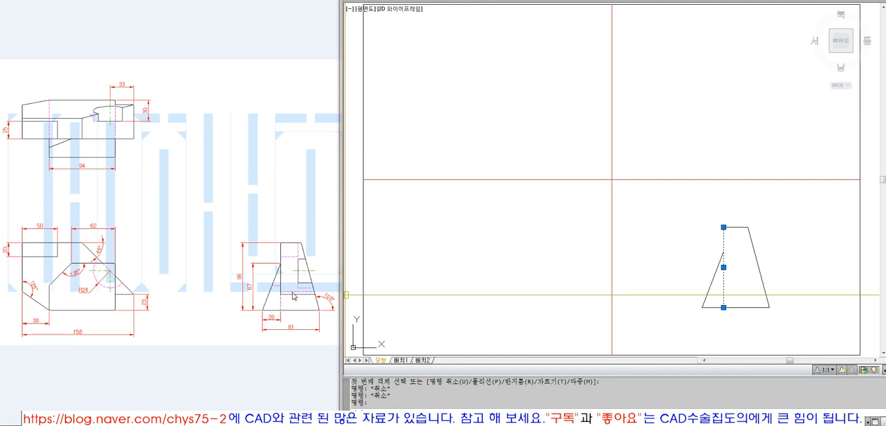
{"action": "key", "text": "Escape"}
{"action": "key", "text": "Escape"}
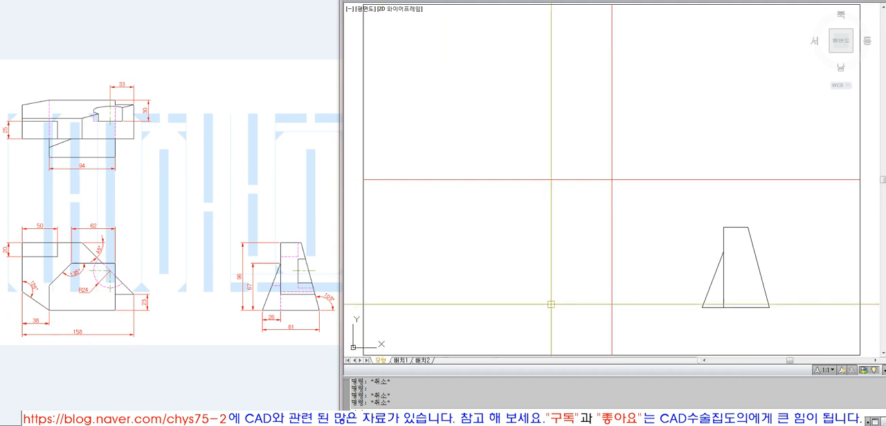
Draw a diagonal helper line across the lower-left quadrant from its upper-left to its lower-right corner
{"action": "left_click", "coordinate": [611, 182]}
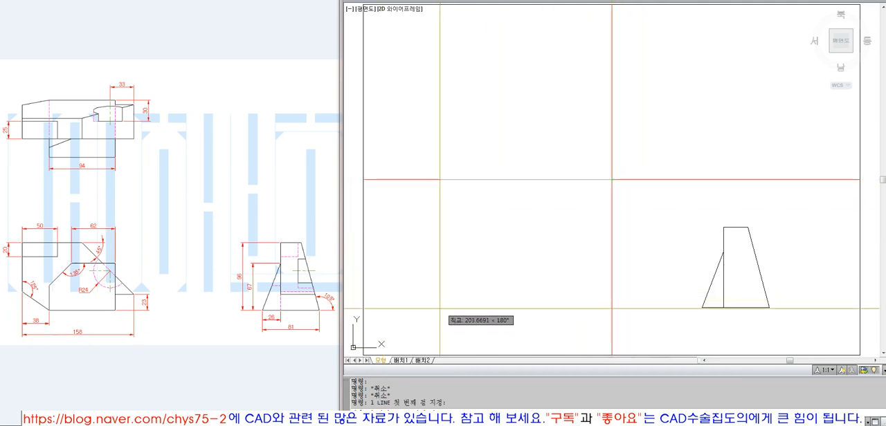
{"action": "key", "text": "Escape"}
{"action": "key", "text": "space"}
{"action": "left_click", "coordinate": [364, 182]}
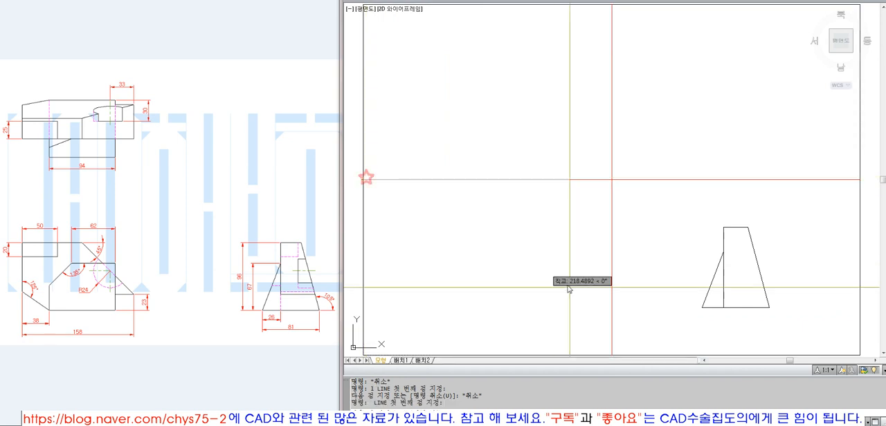
{"action": "left_click", "coordinate": [612, 354]}
{"action": "key", "text": "space"}
{"action": "key", "text": "space"}
Draw a vertical line upward from the diagonal's midpoint and stretch its lower end down past the diagonal
{"action": "left_click", "coordinate": [490, 270]}
{"action": "left_click", "coordinate": [487, 198]}
{"action": "key", "text": "space"}
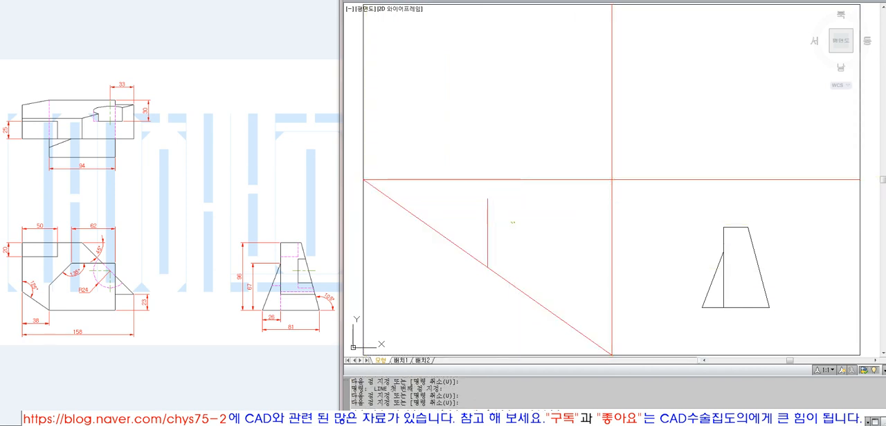
{"action": "left_click", "coordinate": [485, 263]}
{"action": "left_click", "coordinate": [487, 267]}
{"action": "left_click", "coordinate": [489, 321]}
{"action": "key", "text": "Escape"}
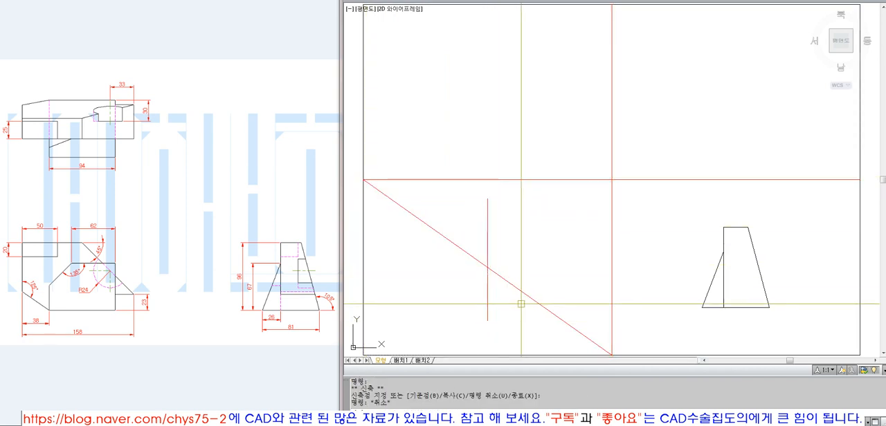
Erase the diagonal helper line in the lower-left quadrant
{"action": "left_click", "coordinate": [519, 291]}
{"action": "key", "text": "e"}
{"action": "key", "text": "space"}
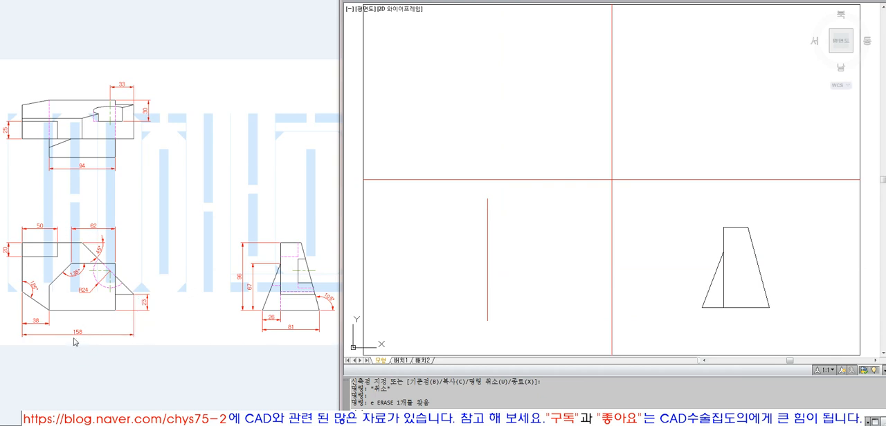
Offset the vertical line in the lower-left quadrant by 159/2 to both sides
{"action": "key", "text": "o"}
{"action": "key", "text": "space"}
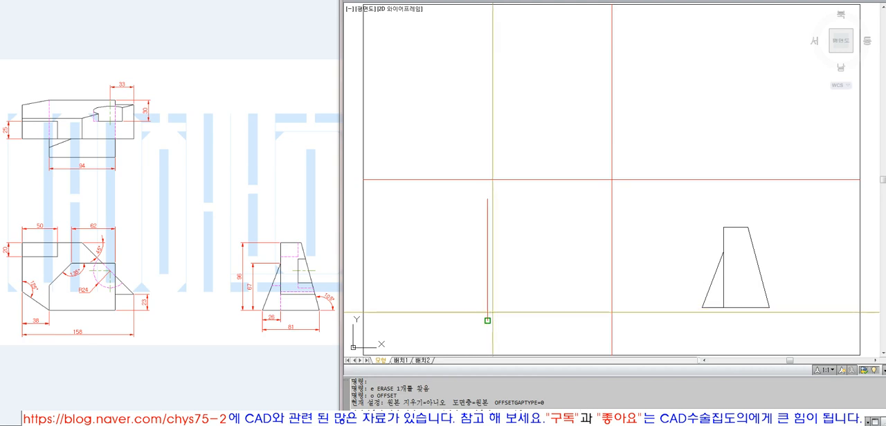
{"action": "type", "text": "159/2"}
{"action": "key", "text": "space"}
{"action": "left_click", "coordinate": [487, 277]}
{"action": "left_click", "coordinate": [489, 270]}
{"action": "left_click", "coordinate": [530, 275]}
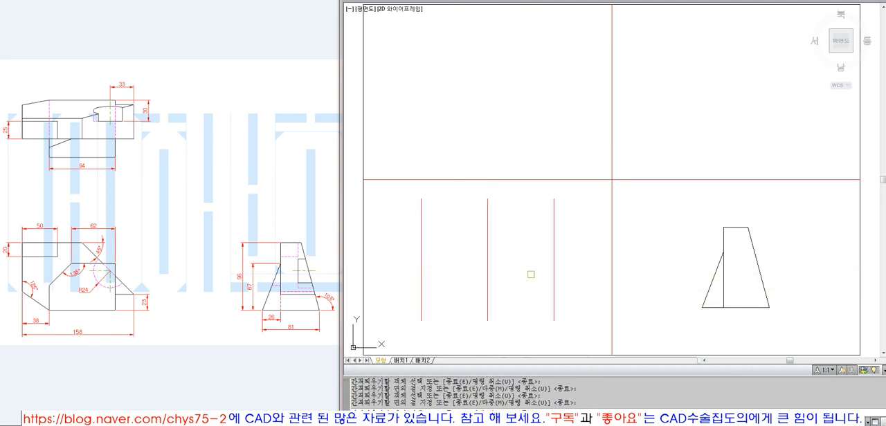
{"action": "key", "text": "space"}
Erase the original middle vertical line between the two offset copies
{"action": "left_click", "coordinate": [505, 269]}
{"action": "left_click", "coordinate": [477, 259]}
{"action": "type", "text": "e"}
{"action": "key", "text": "space"}
Draw a horizontal projection line leftward from the right view's upper-left corner and extend it to the left vertical line
{"action": "type", "text": "l"}
{"action": "key", "text": "space"}
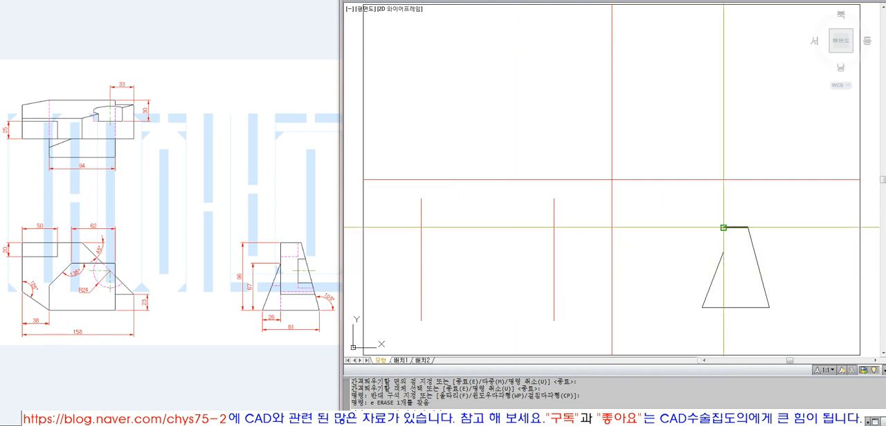
{"action": "left_click", "coordinate": [723, 227]}
{"action": "left_click", "coordinate": [468, 249]}
{"action": "key", "text": "space"}
{"action": "type", "text": "ex"}
{"action": "key", "text": "space"}
{"action": "left_click", "coordinate": [423, 234]}
{"action": "key", "text": "space"}
{"action": "left_click", "coordinate": [538, 231]}
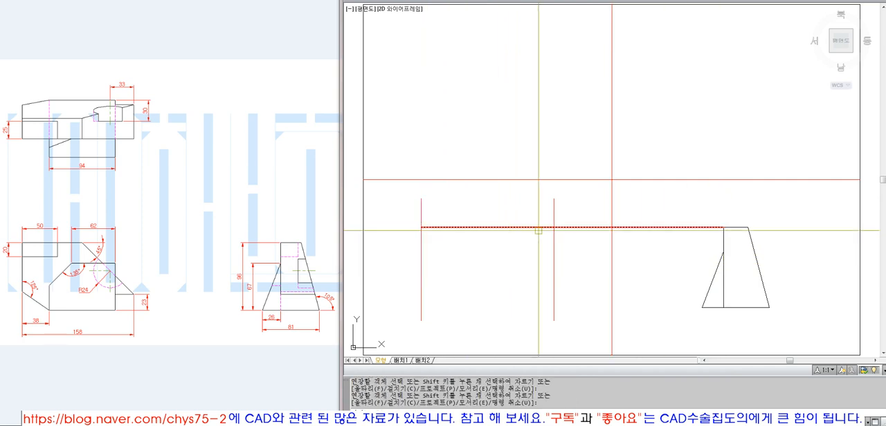
{"action": "key", "text": "space"}
Trim the upper projection line beyond the right vertical line of the front view
{"action": "type", "text": "tr"}
{"action": "key", "text": "space"}
{"action": "left_click", "coordinate": [553, 233]}
{"action": "key", "text": "space"}
{"action": "left_click", "coordinate": [556, 231]}
{"action": "key", "text": "space"}
{"action": "type", "text": "co"}
{"action": "key", "text": "space"}
{"action": "left_click", "coordinate": [541, 229]}
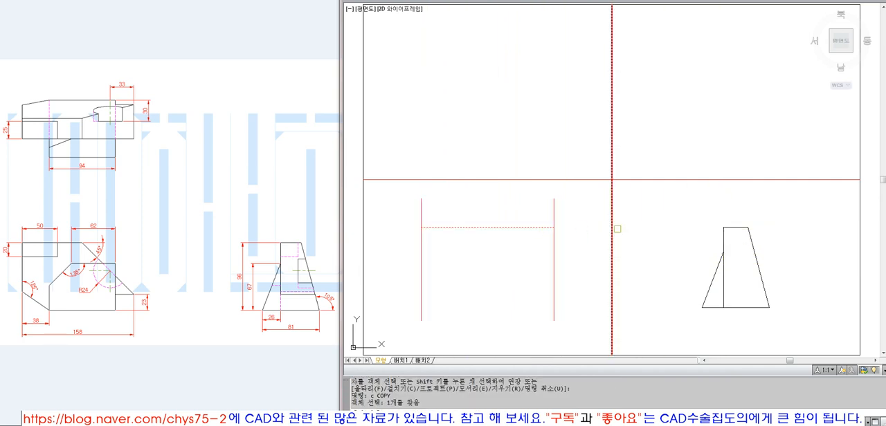
{"action": "key", "text": "space"}
{"action": "left_click", "coordinate": [723, 228]}
{"action": "key", "text": "Escape"}
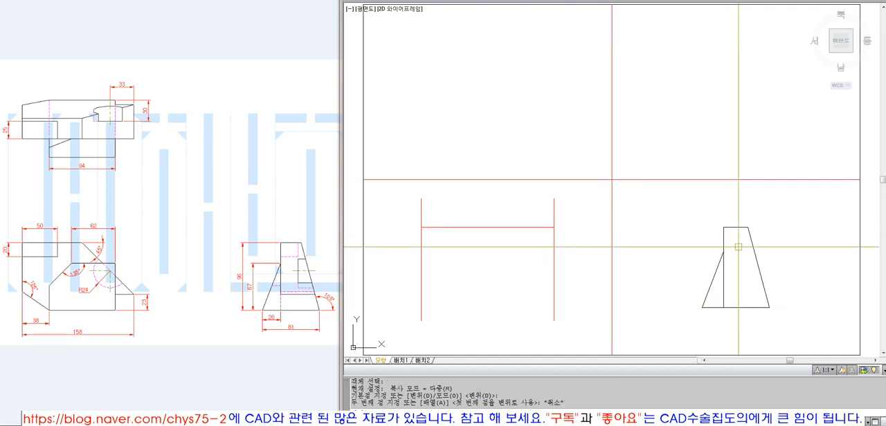
{"action": "type", "text": "k"}
{"action": "key", "text": "space"}
{"action": "key", "text": "Escape"}
Draw a horizontal projection line leftward from the right view's lower-left corner and extend it to the left vertical line
{"action": "type", "text": "l"}
{"action": "key", "text": "space"}
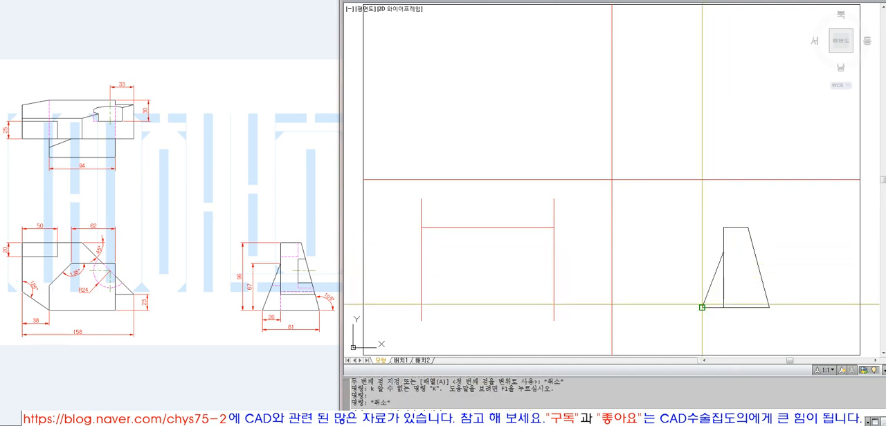
{"action": "left_click", "coordinate": [701, 307]}
{"action": "left_click", "coordinate": [440, 313]}
{"action": "key", "text": "space"}
{"action": "type", "text": "ex"}
{"action": "key", "text": "space"}
{"action": "left_click", "coordinate": [423, 309]}
Trim the lower projection line beyond the right vertical line of the front view
{"action": "key", "text": "space"}
{"action": "left_click", "coordinate": [461, 308]}
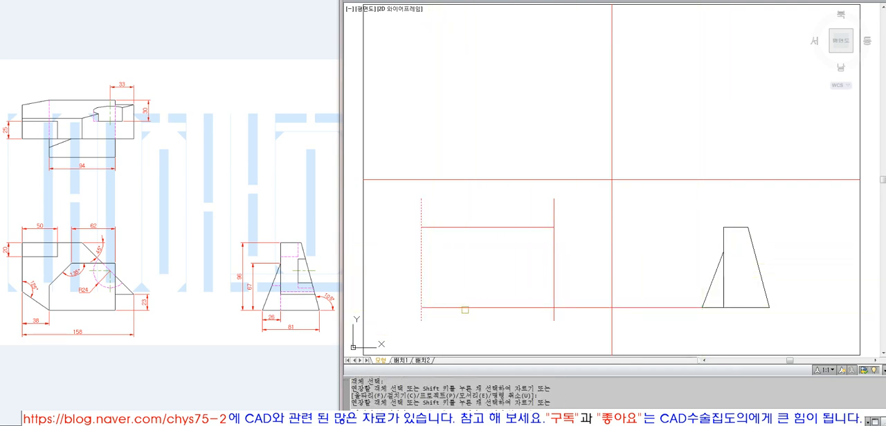
{"action": "type", "text": "tr"}
{"action": "left_click", "coordinate": [555, 292]}
{"action": "key", "text": "space"}
{"action": "left_click_drag", "start_coordinate": [576, 271], "coordinate": [578, 319]}
Trim the overhanging ends of both vertical lines above and below the front view's rectangle
{"action": "key", "text": "space"}
{"action": "key", "text": "space"}
{"action": "left_click", "coordinate": [577, 319]}
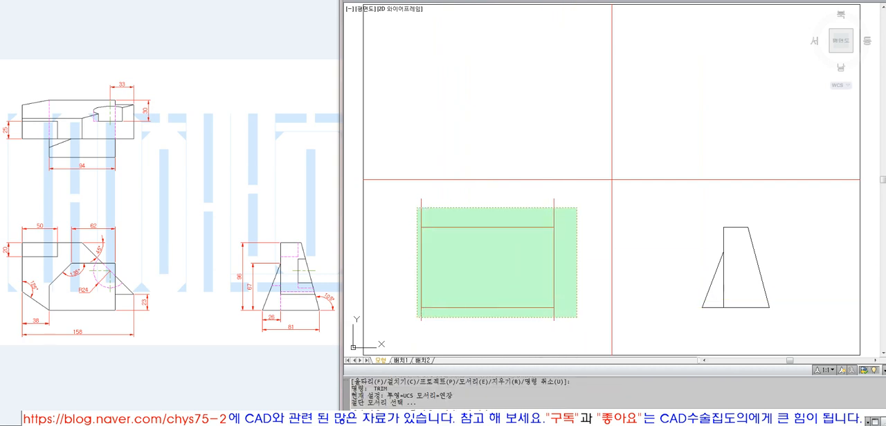
{"action": "left_click", "coordinate": [417, 206]}
{"action": "key", "text": "space"}
{"action": "left_click", "coordinate": [397, 213]}
{"action": "left_click", "coordinate": [575, 218]}
{"action": "left_click", "coordinate": [563, 312]}
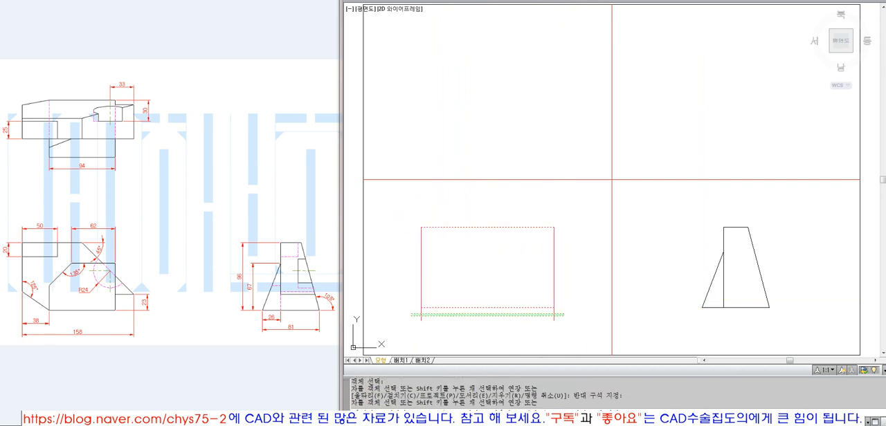
{"action": "left_click", "coordinate": [409, 317]}
{"action": "key", "text": "space"}
Match the properties of the right view's bottom edge onto the four lines of the front view's rectangle
{"action": "type", "text": "ma"}
{"action": "key", "text": "space"}
{"action": "left_click", "coordinate": [713, 308]}
{"action": "left_click", "coordinate": [557, 312]}
{"action": "left_click", "coordinate": [409, 211]}
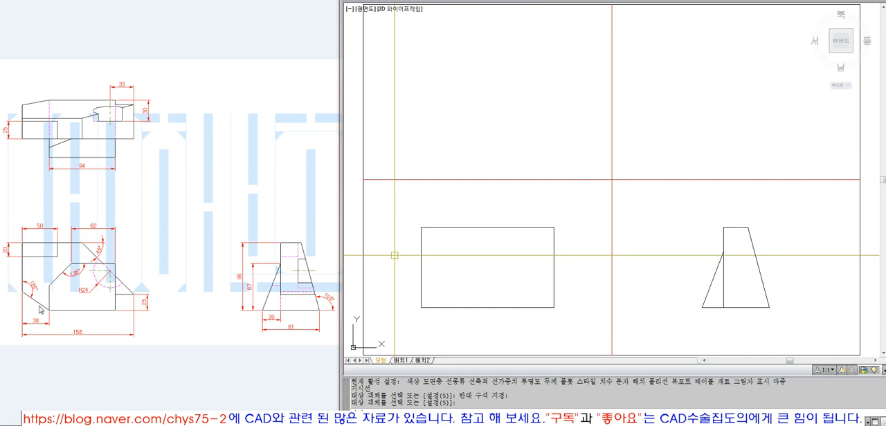
{"action": "key", "text": "Return"}
Offset the front view's left edge 38 to the inside
{"action": "type", "text": "o OFFSET"}
{"action": "key", "text": "Return"}
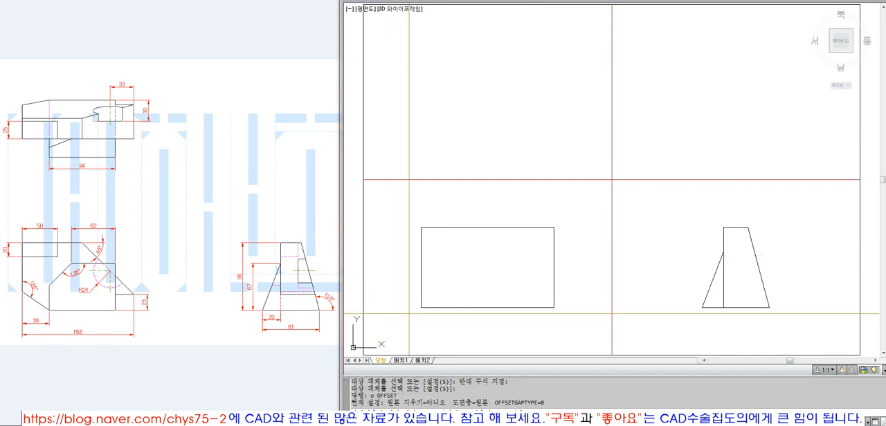
{"action": "type", "text": "38"}
{"action": "key", "text": "Return"}
{"action": "left_click", "coordinate": [420, 289]}
{"action": "left_click", "coordinate": [460, 292]}
Trim the front view's bottom edge between the left edge and the 38 offset line
{"action": "key", "text": "Return"}
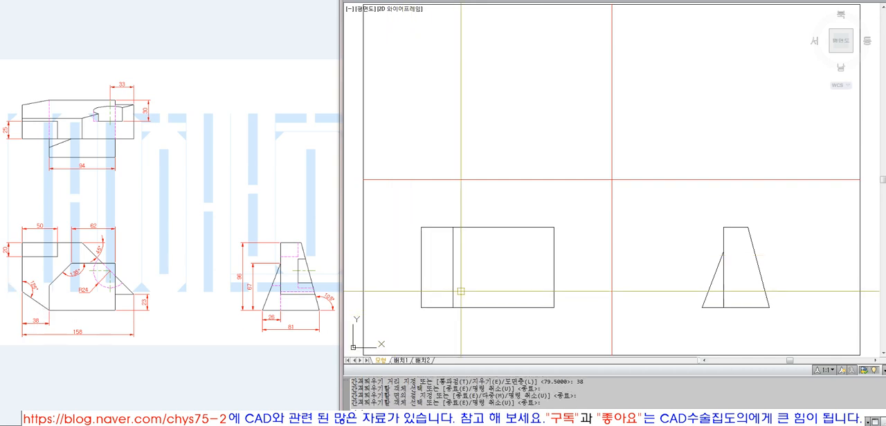
{"action": "type", "text": "t"}
{"action": "key", "text": "Return"}
{"action": "left_click", "coordinate": [450, 304]}
{"action": "key", "text": "Return"}
{"action": "left_click", "coordinate": [436, 307]}
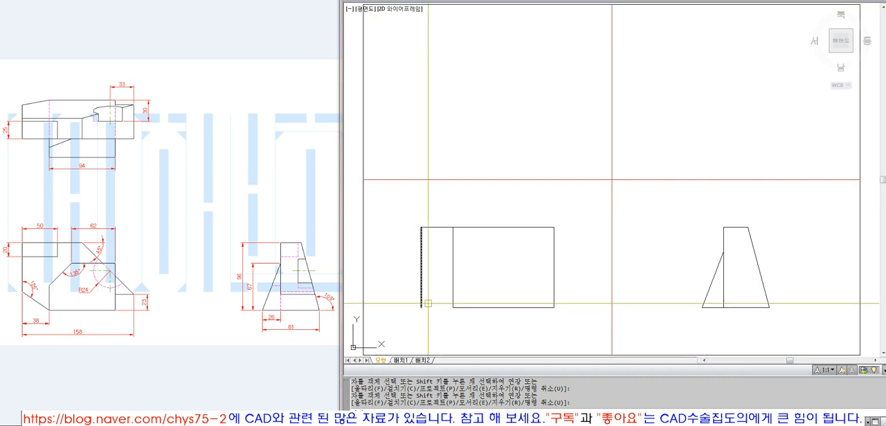
{"action": "key", "text": "Return"}
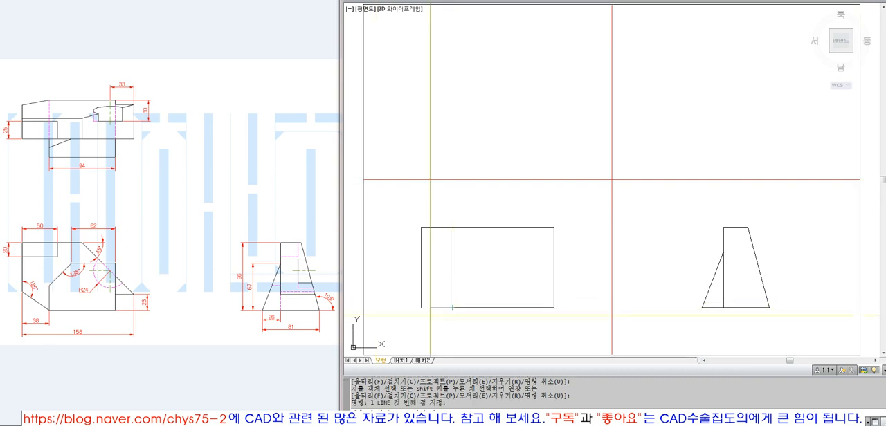
Try a slanted corner edge by rotating a horizontal line -55 degrees about the bottom edge's left end
{"action": "type", "text": "ro"}
{"action": "key", "text": "Return"}
{"action": "left_click", "coordinate": [429, 308]}
{"action": "key", "text": "Return"}
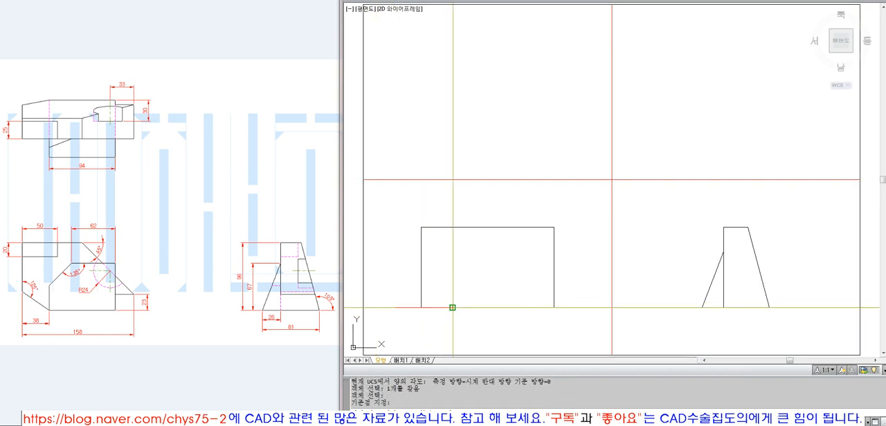
{"action": "left_click", "coordinate": [452, 307]}
{"action": "type", "text": "-55"}
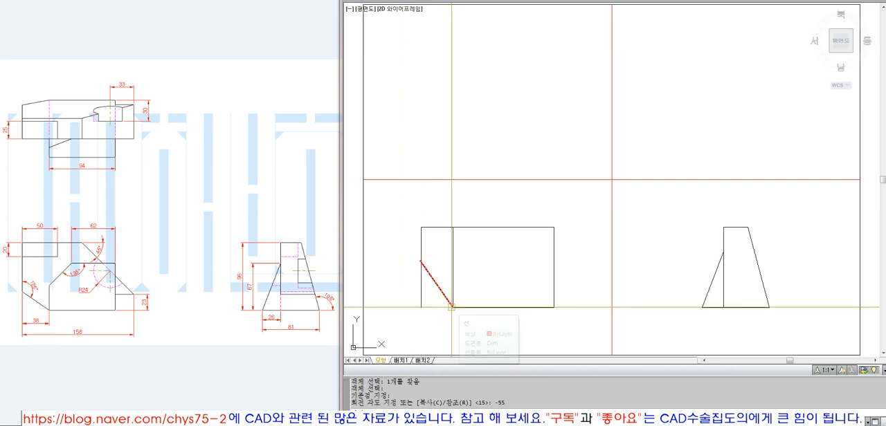
{"action": "key", "text": "Return"}
Add an angular dimension between the front view's left edge and the slanted line
{"action": "left_click", "coordinate": [588, 2]}
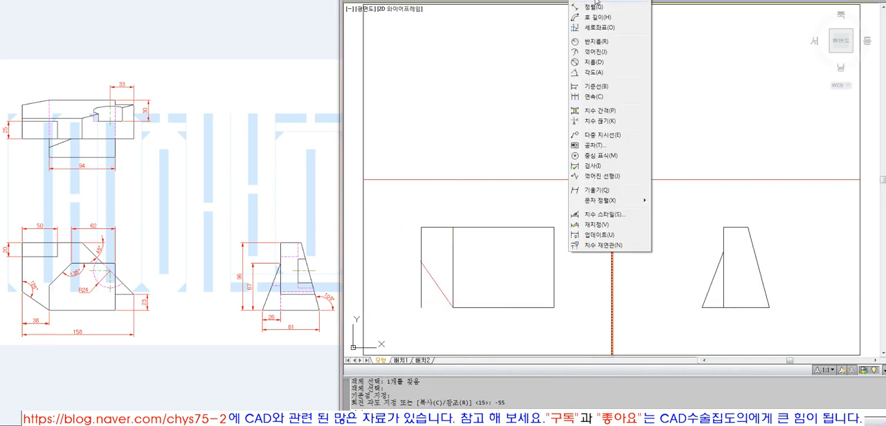
{"action": "left_click", "coordinate": [593, 72]}
{"action": "left_click", "coordinate": [421, 242]}
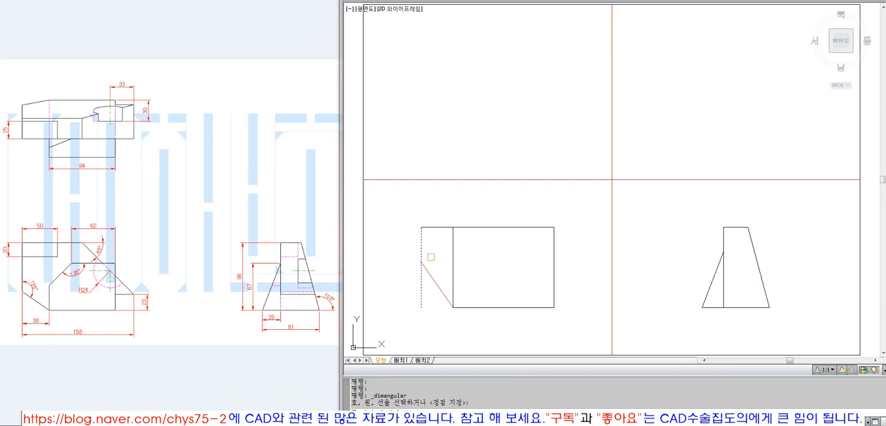
{"action": "left_click", "coordinate": [432, 269]}
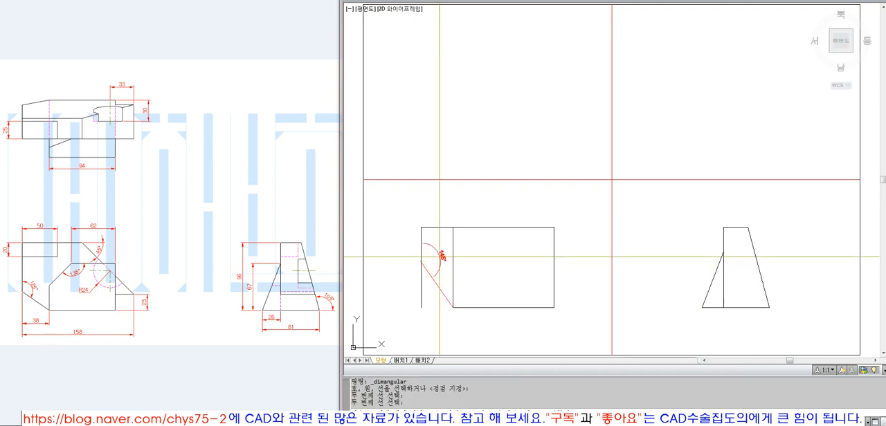
{"action": "left_click", "coordinate": [441, 266]}
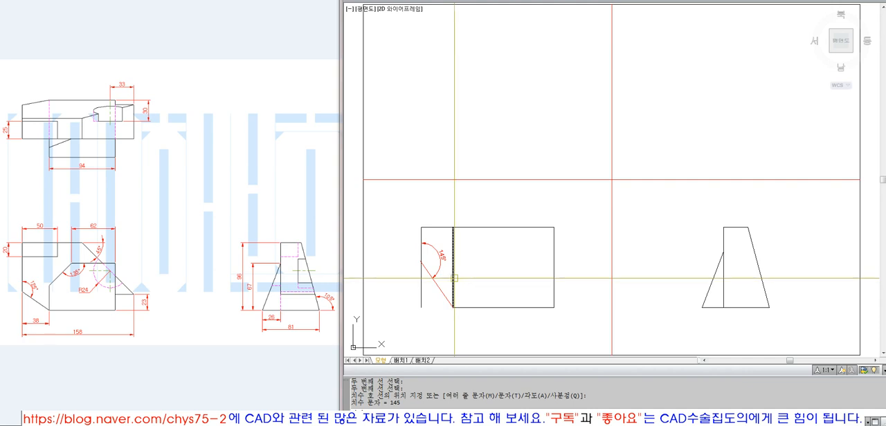
Erase the angular dimension and the slanted line at the front view's lower-left corner
{"action": "left_click", "coordinate": [441, 257]}
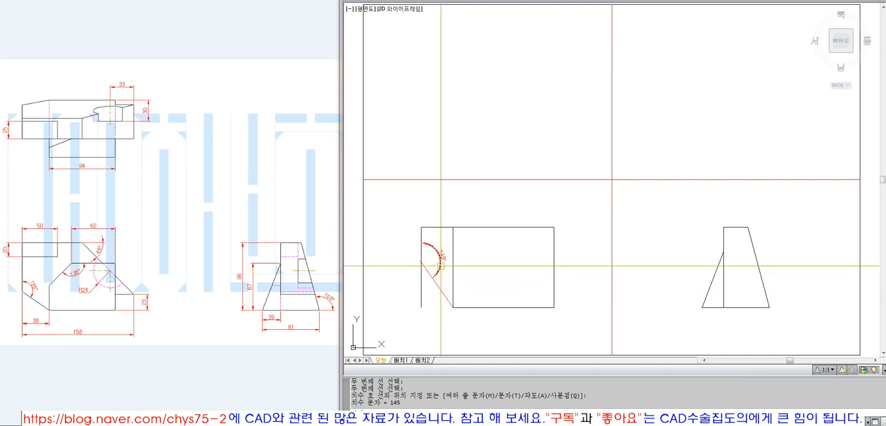
{"action": "type", "text": "e"}
{"action": "key", "text": "Return"}
{"action": "left_click", "coordinate": [436, 284]}
{"action": "type", "text": "e"}
{"action": "key", "text": "Return"}
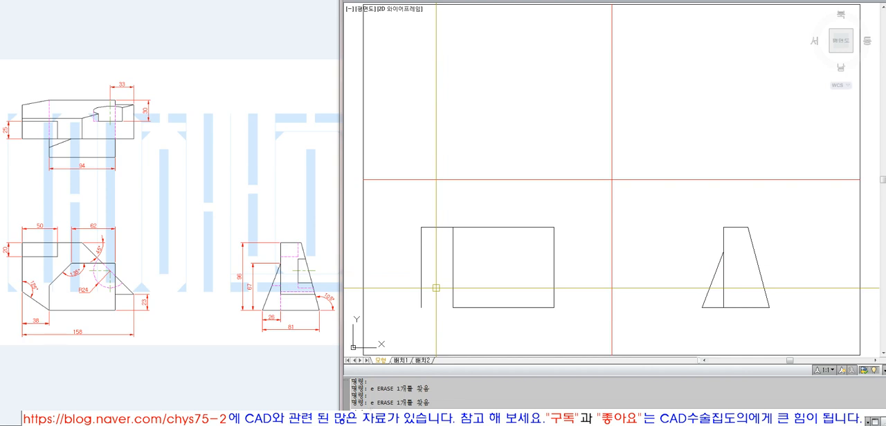
Draw a horizontal line rightward from the lower end of the front view's left edge
{"action": "type", "text": "l"}
{"action": "key", "text": "Return"}
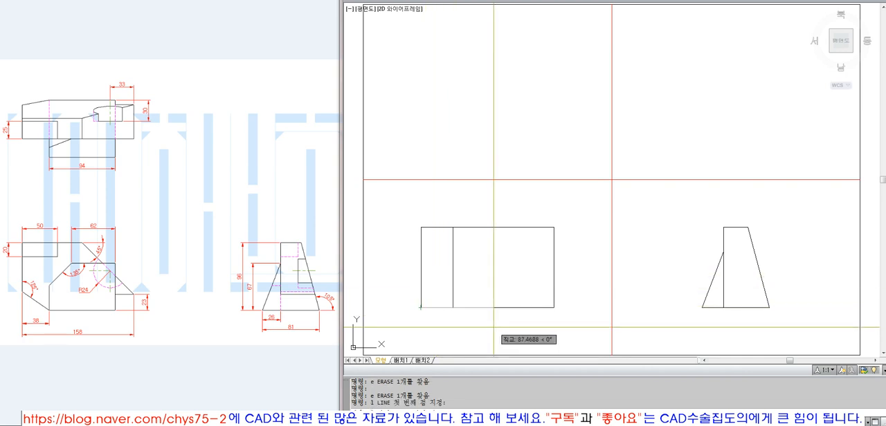
{"action": "left_click", "coordinate": [473, 325]}
{"action": "key", "text": "Return"}
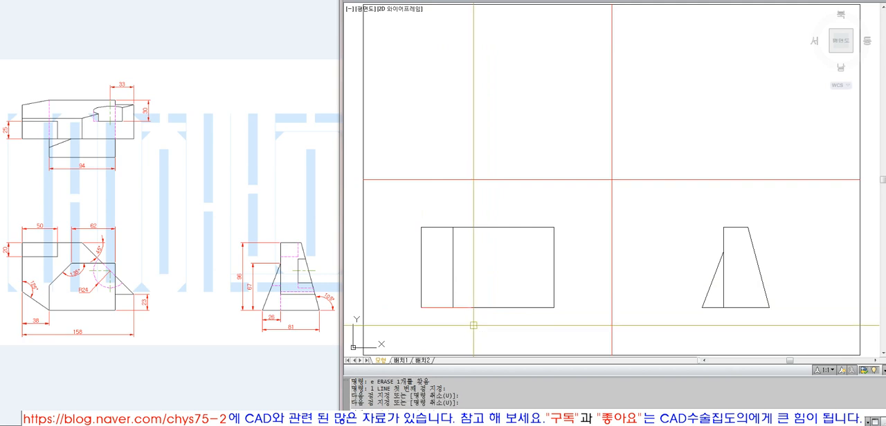
Rotate the new horizontal line -35 degrees about the lower end of the left edge
{"action": "type", "text": "ro"}
{"action": "key", "text": "Return"}
{"action": "left_click", "coordinate": [435, 308]}
{"action": "key", "text": "Return"}
{"action": "left_click", "coordinate": [423, 308]}
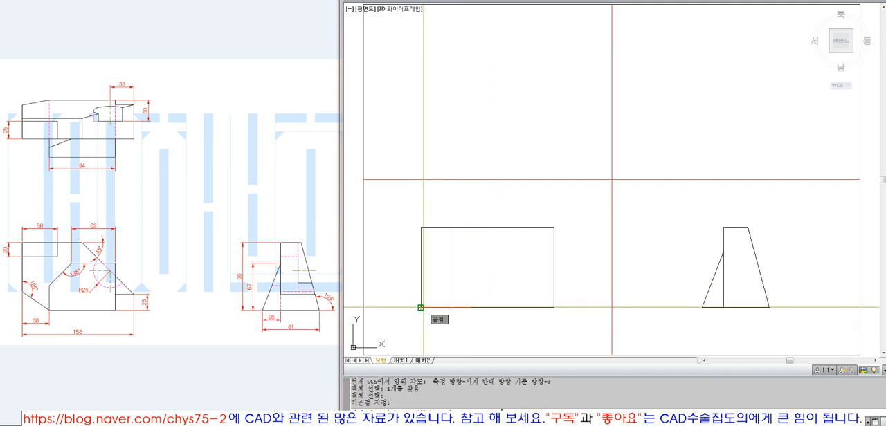
{"action": "left_click", "coordinate": [421, 307]}
{"action": "type", "text": "-35"}
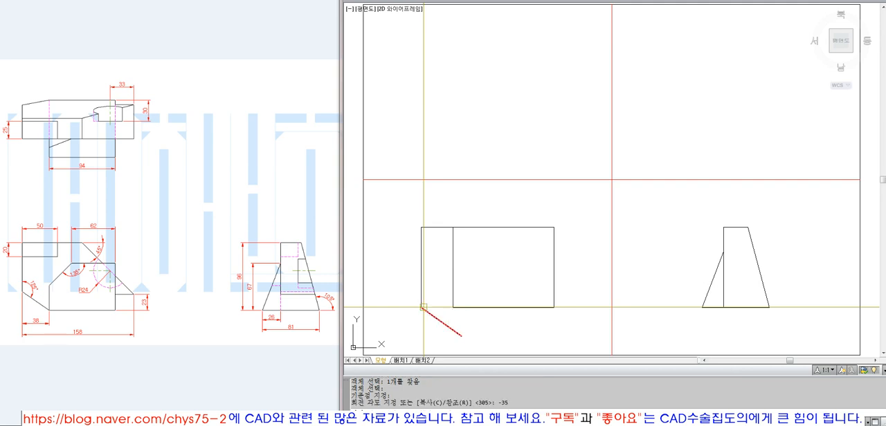
Check the angle between the slanted line and the left edge with an angular dimension and erase that dimension
{"action": "left_click", "coordinate": [582, 0]}
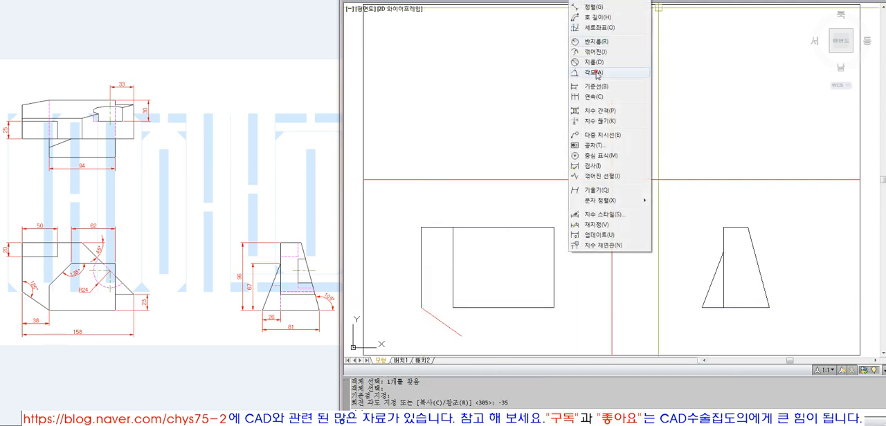
{"action": "left_click", "coordinate": [595, 73]}
{"action": "left_click", "coordinate": [431, 316]}
{"action": "left_click", "coordinate": [421, 292]}
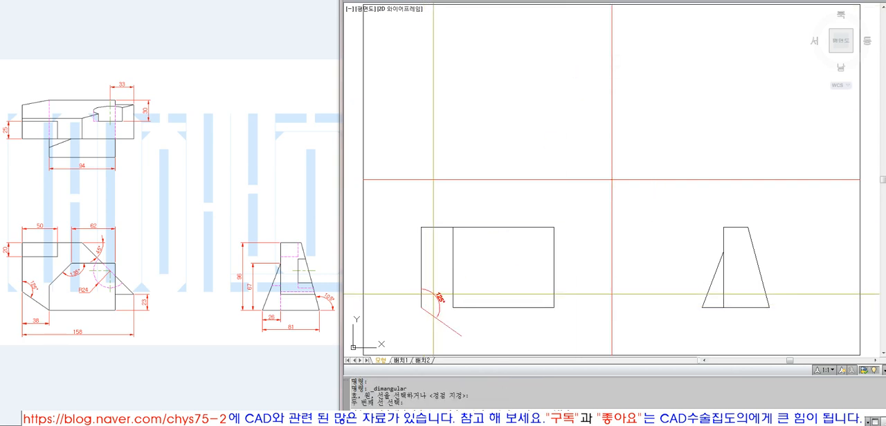
{"action": "left_click", "coordinate": [433, 294]}
{"action": "left_click", "coordinate": [426, 299]}
{"action": "type", "text": "e"}
{"action": "key", "text": "Return"}
Move the slanted line by its lower end onto the left end of the front view's bottom edge
{"action": "type", "text": "m MOVE"}
{"action": "key", "text": "Return"}
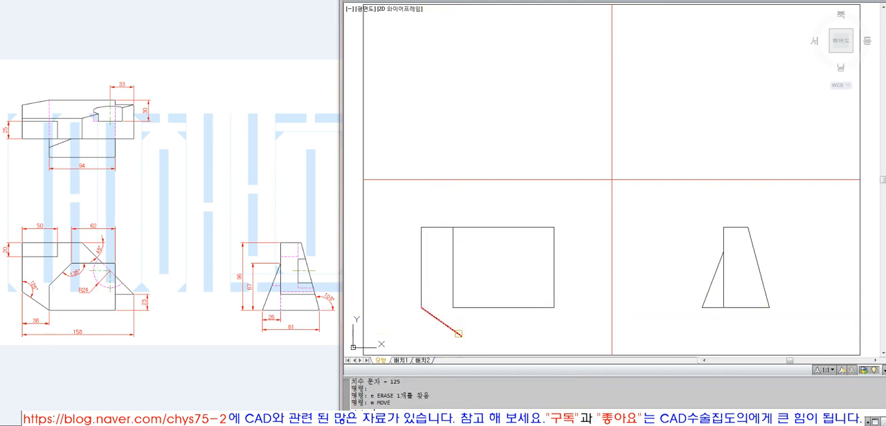
{"action": "left_click", "coordinate": [457, 333]}
{"action": "key", "text": "Return"}
{"action": "left_click", "coordinate": [460, 335]}
{"action": "left_click", "coordinate": [452, 308]}
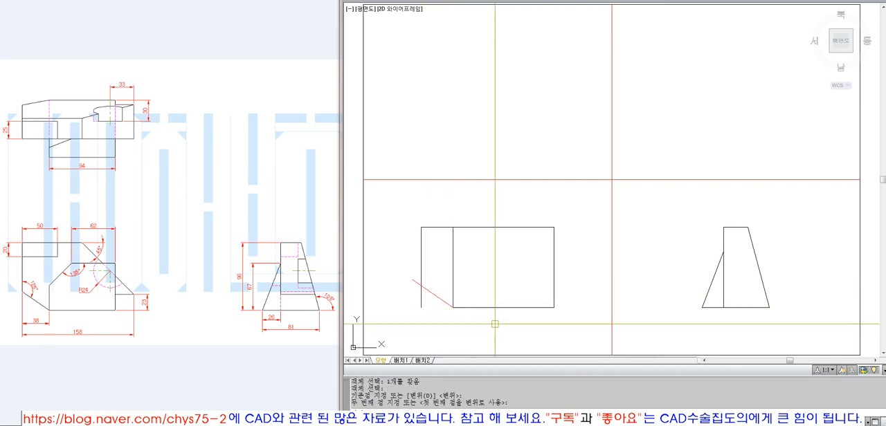
Trim the slanted line and the left edge where they overshoot each other to form the lower-left cut corner
{"action": "type", "text": "t"}
{"action": "key", "text": "Return"}
{"action": "left_click", "coordinate": [433, 306]}
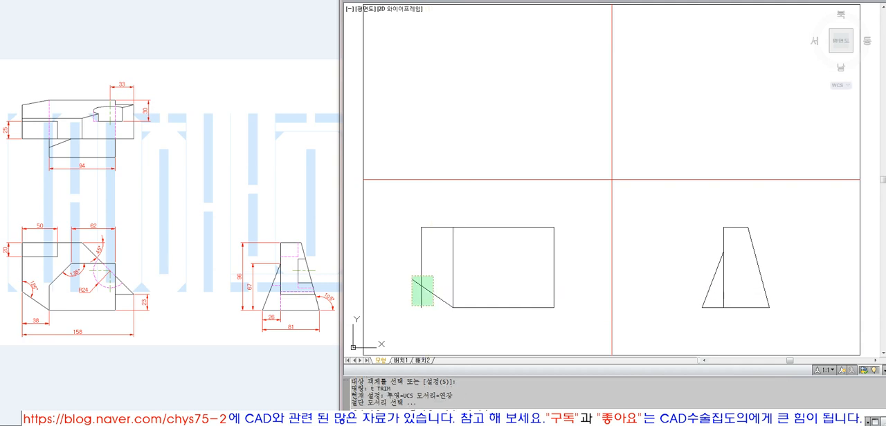
{"action": "left_click", "coordinate": [411, 276]}
{"action": "key", "text": "Return"}
{"action": "left_click", "coordinate": [415, 282]}
{"action": "left_click", "coordinate": [421, 295]}
{"action": "key", "text": "Return"}
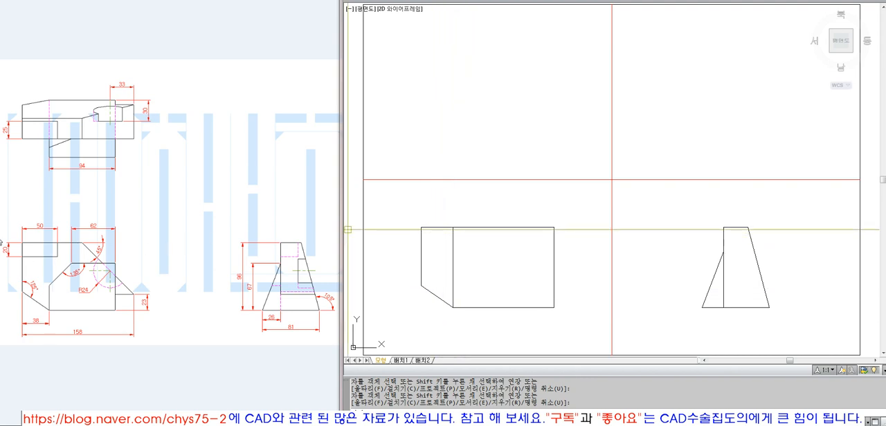
Offset the front view's top edge 20 downward
{"action": "type", "text": "o"}
{"action": "key", "text": "Return"}
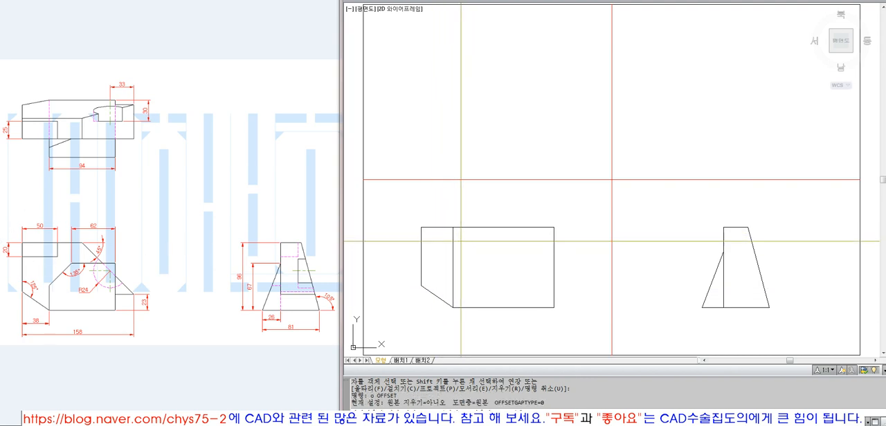
{"action": "type", "text": "20"}
{"action": "key", "text": "Return"}
{"action": "left_click", "coordinate": [454, 228]}
{"action": "left_click", "coordinate": [431, 255]}
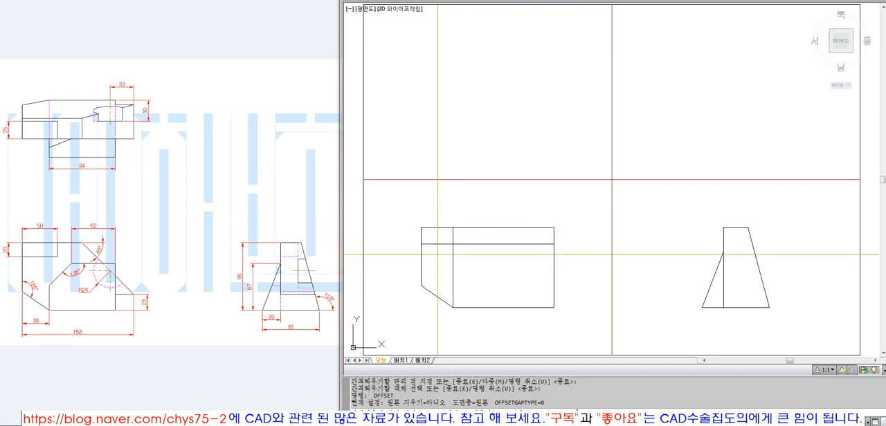
Offset the front view's left edge 50 inward and fillet it with the lower horizontal line at radius 0 to close the notch rectangle
{"action": "key", "text": "Escape"}
{"action": "type", "text": "f"}
{"action": "key", "text": "Return"}
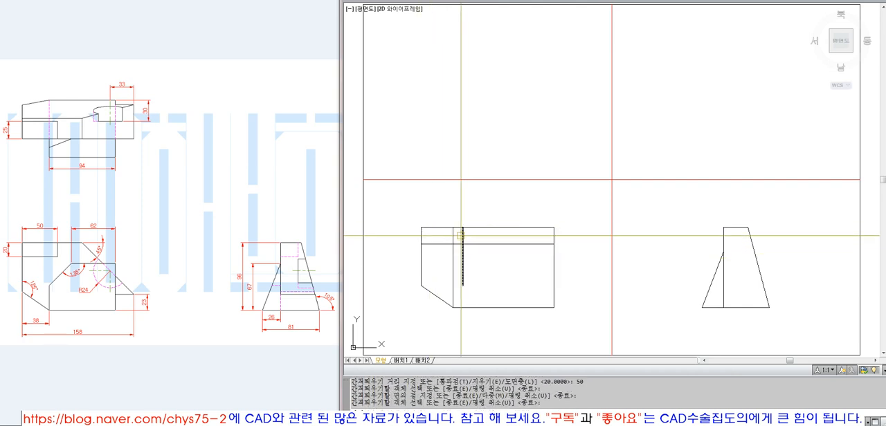
{"action": "left_click", "coordinate": [434, 243]}
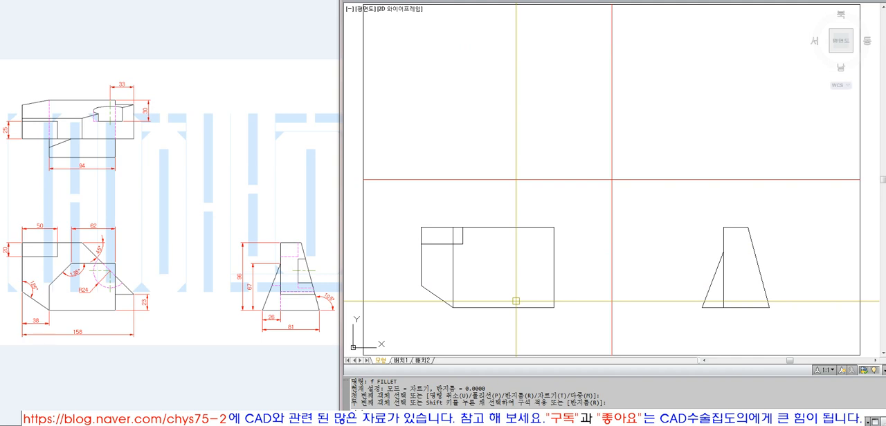
Erase the full-height vertical construction line above the left end of the front view's bottom edge
{"action": "left_click", "coordinate": [475, 276]}
{"action": "left_click", "coordinate": [440, 265]}
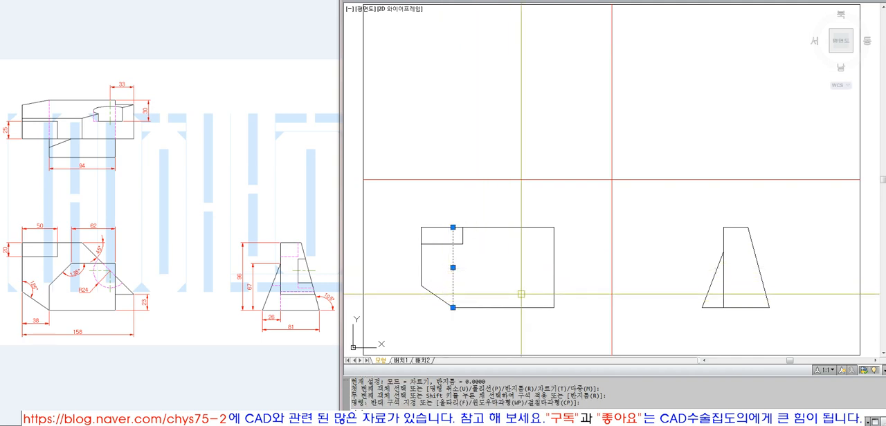
{"action": "type", "text": "e"}
{"action": "key", "text": "Return"}
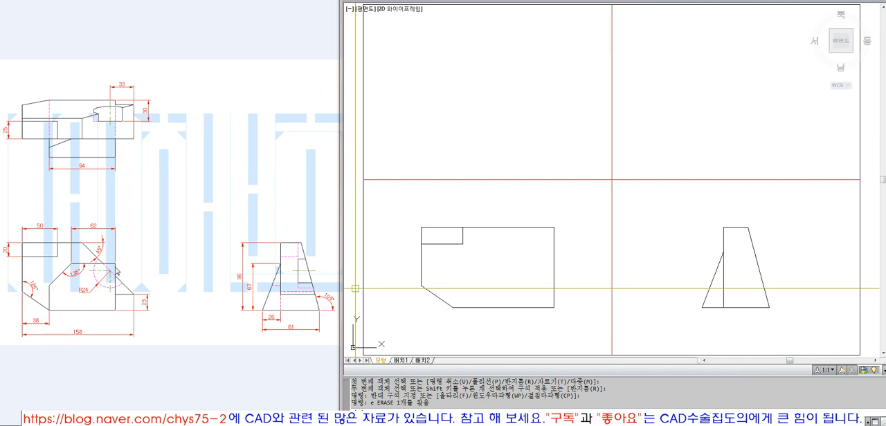
{"action": "left_click", "coordinate": [78, 268]}
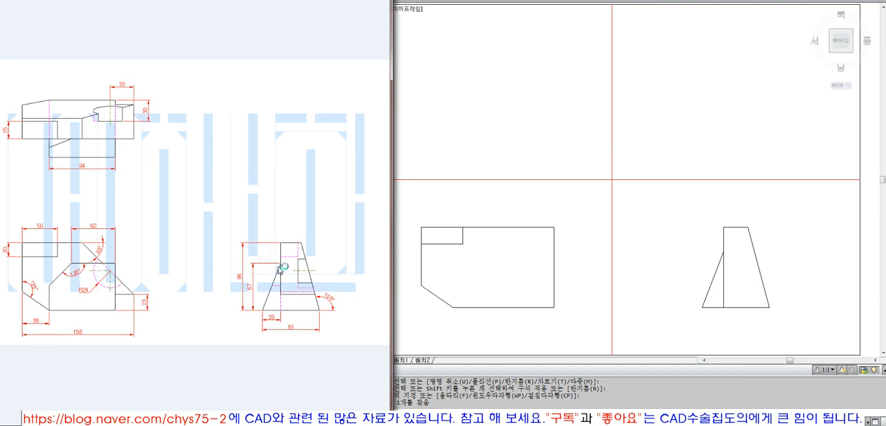
{"action": "left_click", "coordinate": [593, 273]}
{"action": "type", "text": "l"}
{"action": "key", "text": "Return"}
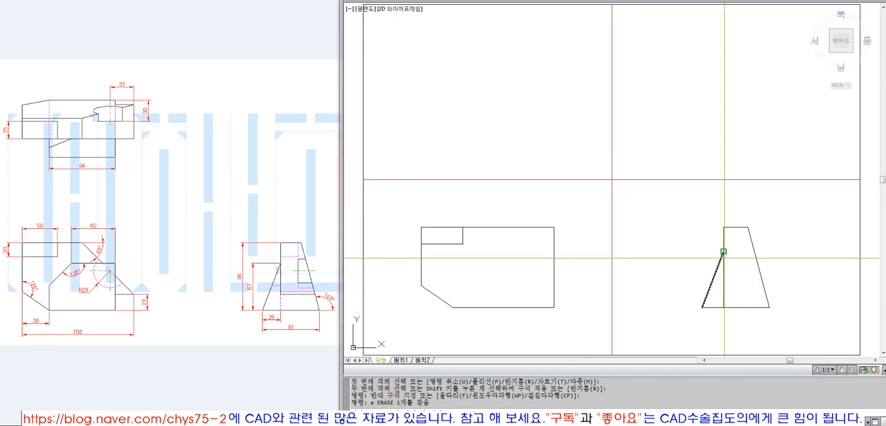
{"action": "left_click", "coordinate": [723, 251]}
{"action": "left_click", "coordinate": [465, 251]}
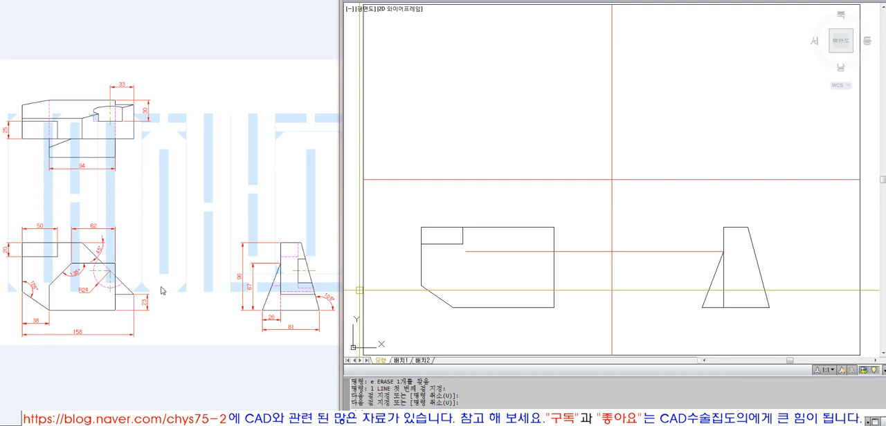
{"action": "key", "text": "Return"}
{"action": "left_click", "coordinate": [470, 251]}
{"action": "type", "text": "e"}
{"action": "key", "text": "Return"}
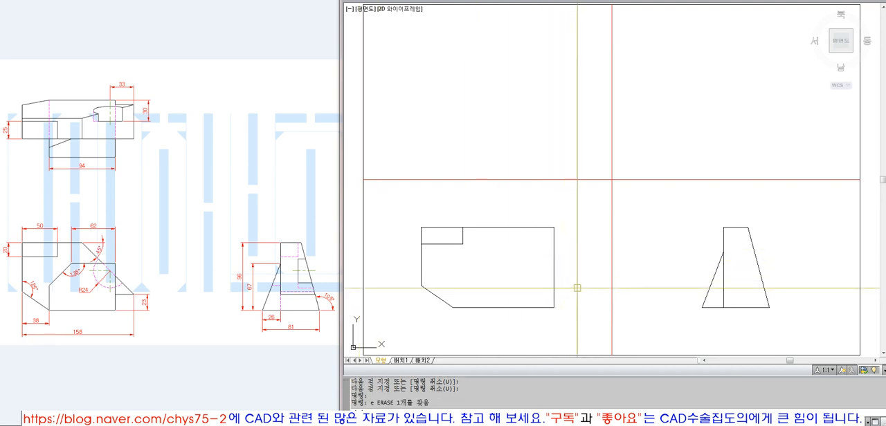
Offset the front view's bottom edge 23 upward
{"action": "type", "text": "o"}
{"action": "key", "text": "Return"}
{"action": "type", "text": "23"}
{"action": "left_click", "coordinate": [547, 308]}
{"action": "left_click", "coordinate": [543, 289]}
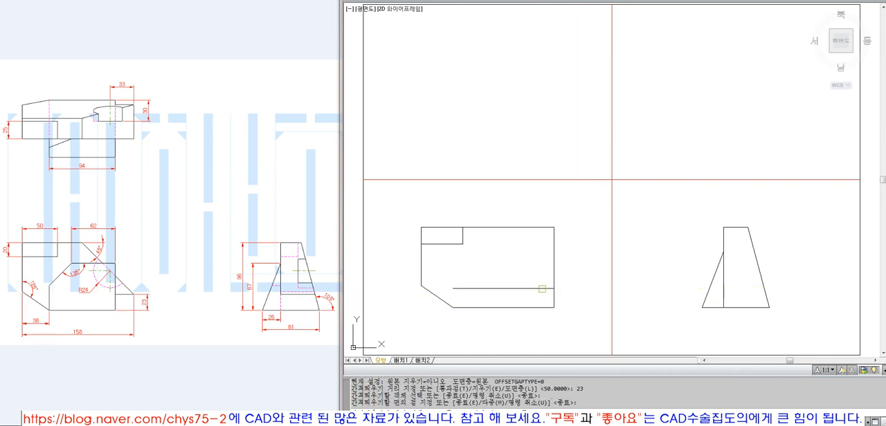
{"action": "key", "text": "Return"}
Draw a vertical line upward from the right end of the offset line, past the front view's top edge
{"action": "type", "text": "l"}
{"action": "key", "text": "Return"}
{"action": "left_click", "coordinate": [554, 289]}
{"action": "left_click", "coordinate": [572, 200]}
{"action": "key", "text": "Return"}
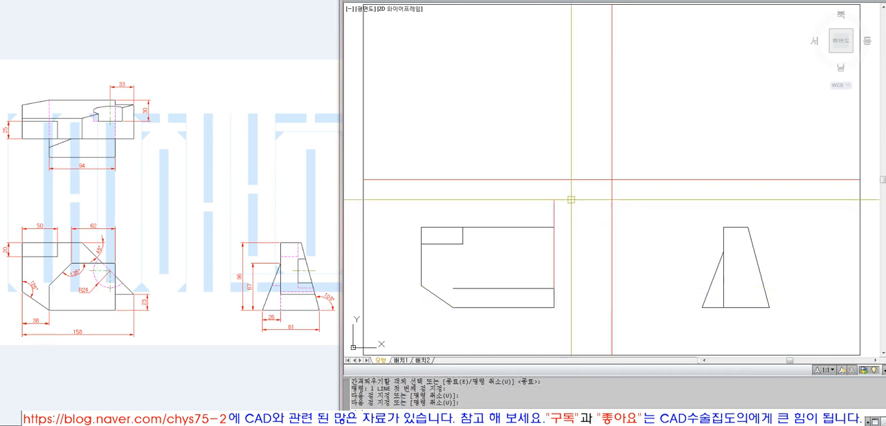
Rotate the vertical line 45 degrees about its lower end so it slopes toward the front view's top edge
{"action": "type", "text": "ro"}
{"action": "key", "text": "Return"}
{"action": "left_click", "coordinate": [572, 204]}
{"action": "left_click", "coordinate": [545, 217]}
{"action": "key", "text": "Return"}
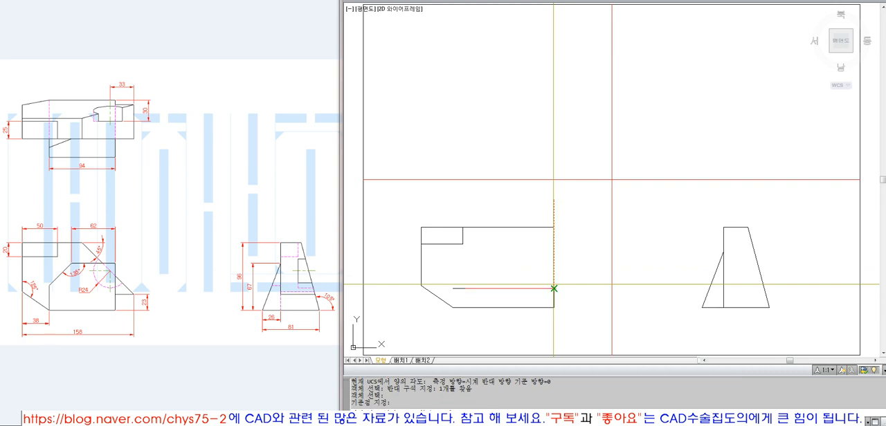
{"action": "left_click", "coordinate": [553, 288]}
{"action": "type", "text": "45"}
{"action": "key", "text": "Return"}
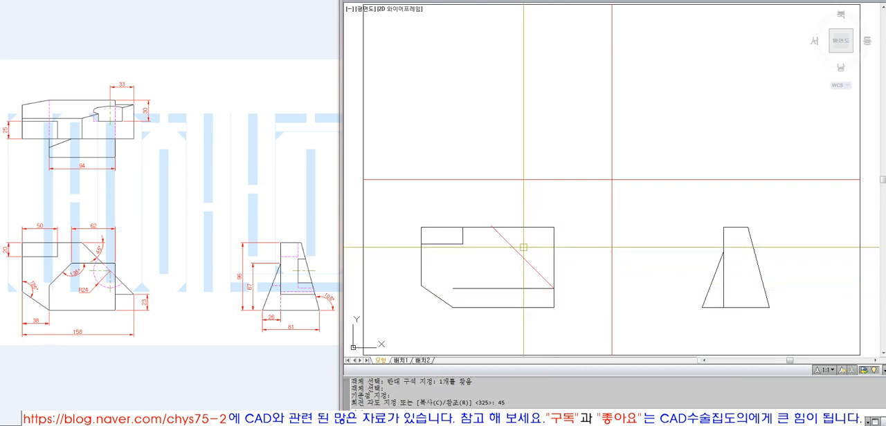
Fillet the slanted line with the front view's top and right edges at radius 0 to form the upper-right cut corner
{"action": "type", "text": "f FILLET"}
{"action": "key", "text": "Return"}
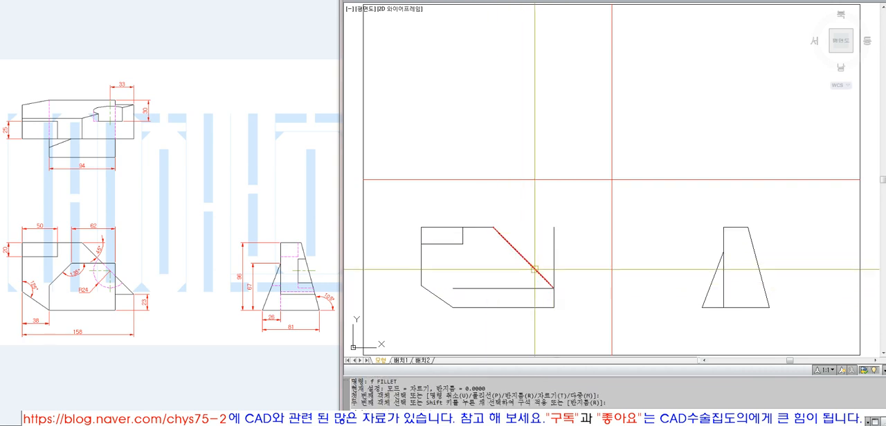
{"action": "left_click", "coordinate": [534, 267]}
{"action": "left_click", "coordinate": [555, 299]}
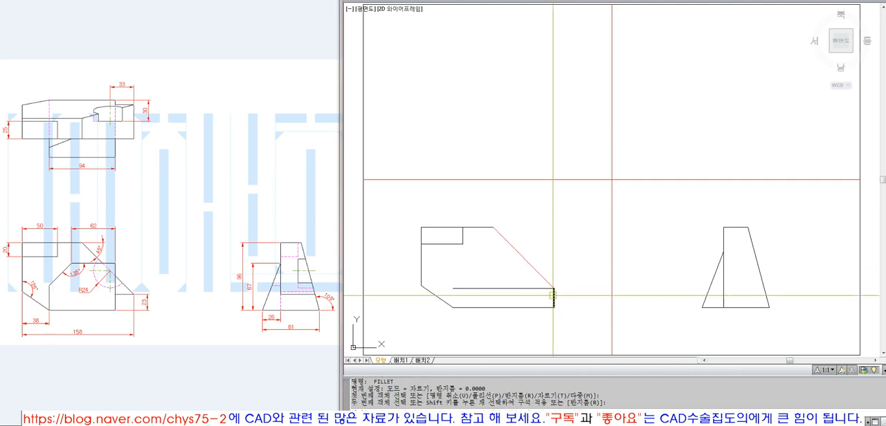
Match the slanted line's properties to those of the front view's right edge
{"action": "type", "text": "ma"}
{"action": "key", "text": "Return"}
{"action": "left_click", "coordinate": [555, 296]}
{"action": "left_click", "coordinate": [548, 281]}
{"action": "key", "text": "Return"}
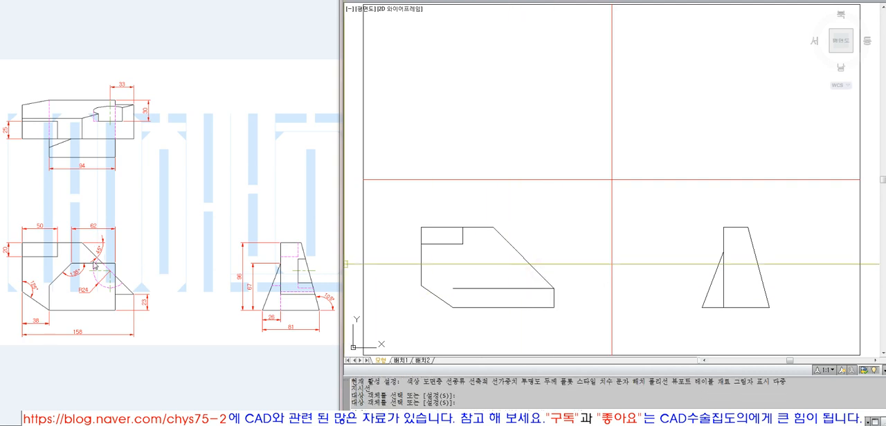
Check the angle between the top edge and the slanted line with an angular dimension and erase that dimension
{"action": "left_click", "coordinate": [592, 0]}
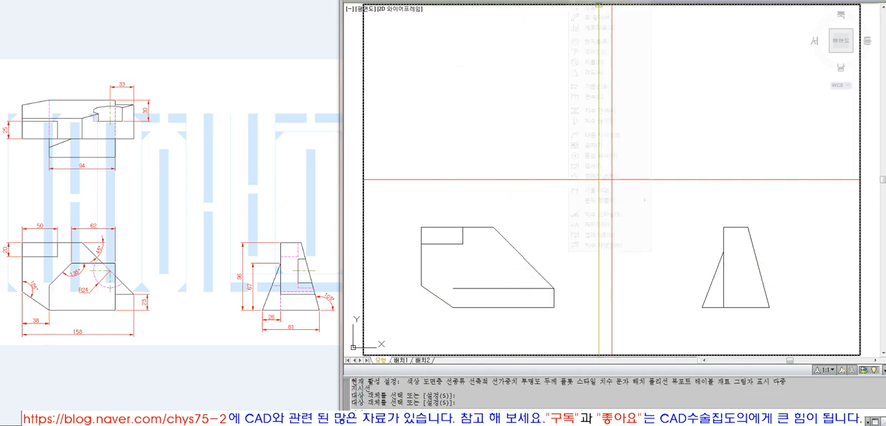
{"action": "left_click", "coordinate": [593, 72]}
{"action": "left_click", "coordinate": [483, 227]}
{"action": "left_click", "coordinate": [501, 236]}
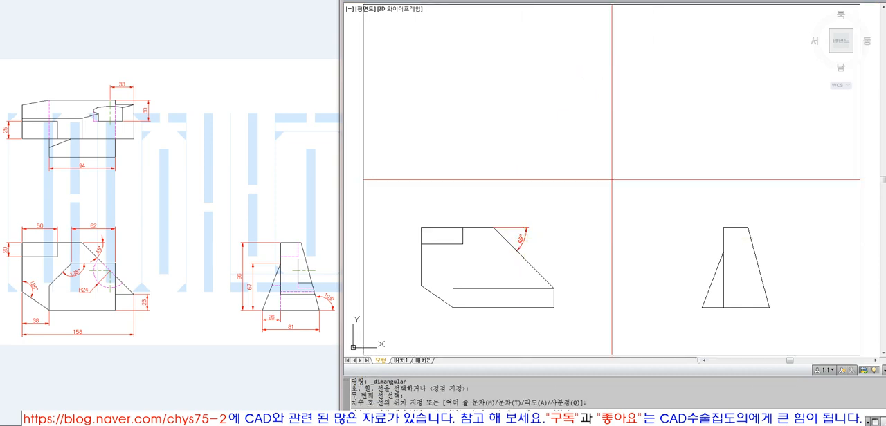
{"action": "left_click", "coordinate": [528, 232]}
{"action": "type", "text": "e"}
{"action": "key", "text": "Return"}
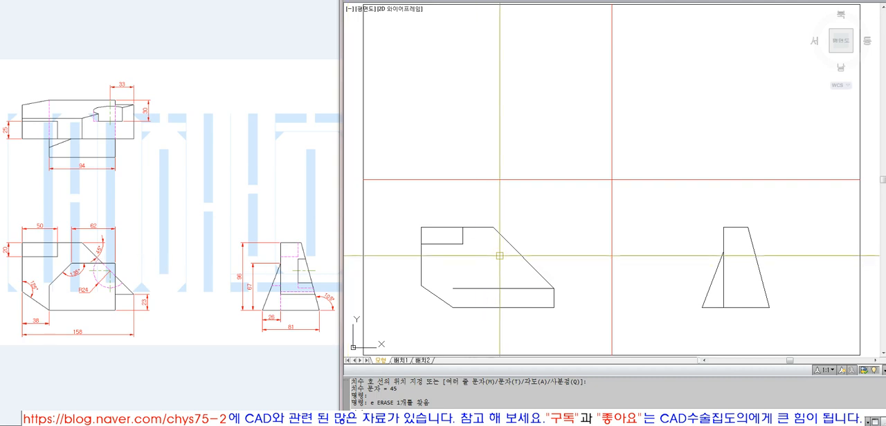
{"action": "mouse_move", "coordinate": [512, 245]}
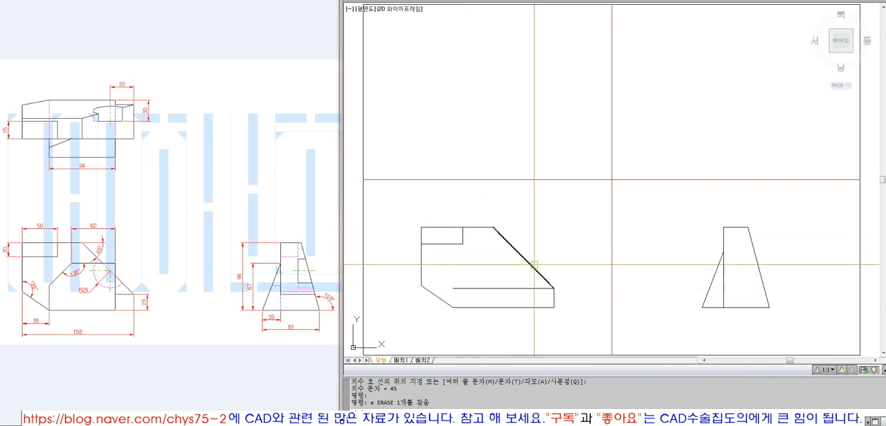
{"action": "type", "text": "l"}
{"action": "key", "text": "Return"}
{"action": "left_click", "coordinate": [421, 227]}
{"action": "left_click", "coordinate": [421, 30]}
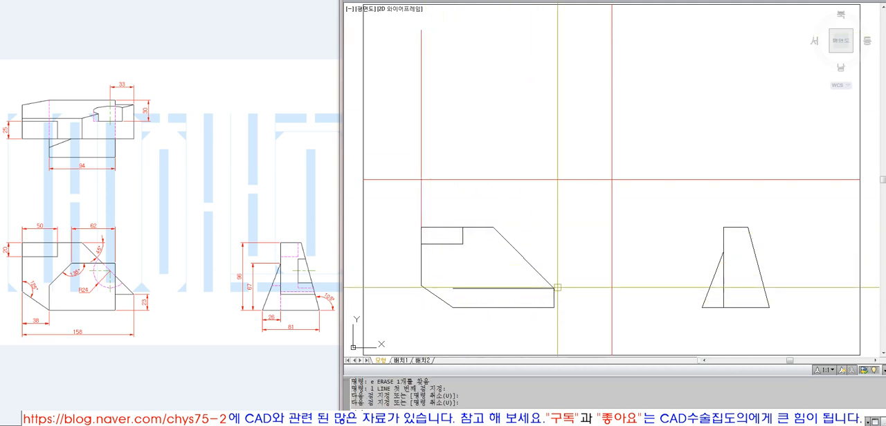
{"action": "key", "text": "Return"}
{"action": "key", "text": "Return"}
{"action": "left_click", "coordinate": [553, 288]}
{"action": "left_click", "coordinate": [554, 33]}
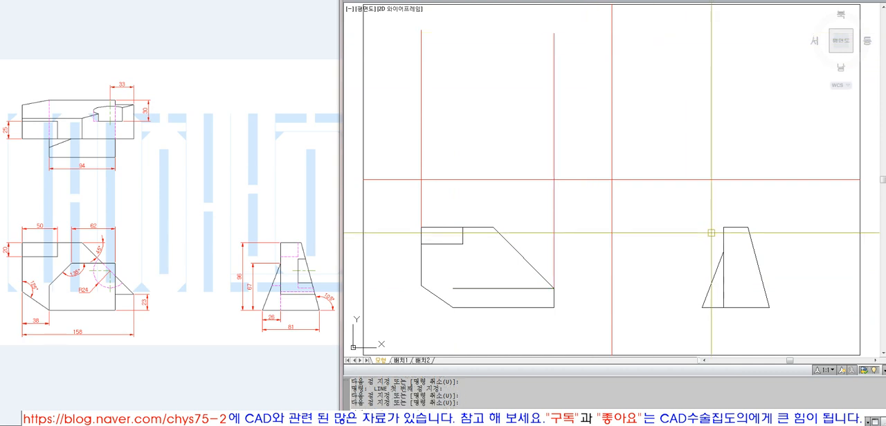
{"action": "key", "text": "Return"}
{"action": "key", "text": "Return"}
{"action": "left_click", "coordinate": [702, 308]}
{"action": "left_click", "coordinate": [701, 90]}
{"action": "left_click", "coordinate": [770, 306]}
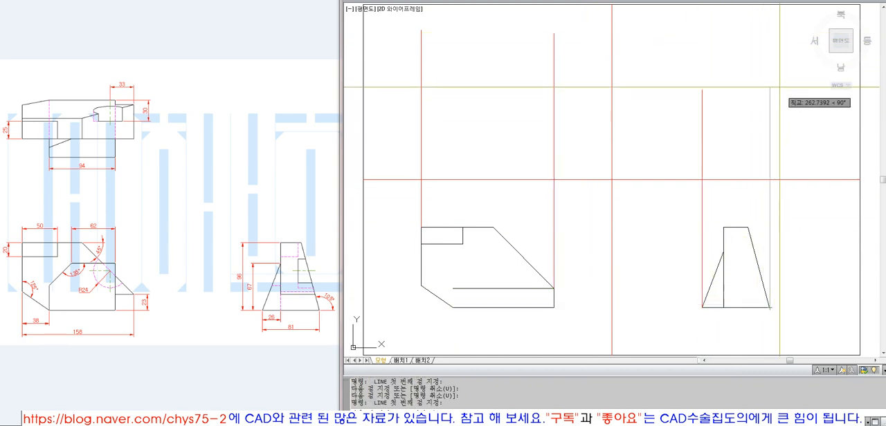
{"action": "key", "text": "Escape"}
{"action": "type", "text": "e"}
{"action": "key", "text": "Return"}
{"action": "left_click", "coordinate": [722, 119]}
{"action": "left_click", "coordinate": [664, 125]}
{"action": "key", "text": "Return"}
{"action": "key", "text": "Return"}
{"action": "left_click", "coordinate": [583, 118]}
{"action": "left_click", "coordinate": [529, 115]}
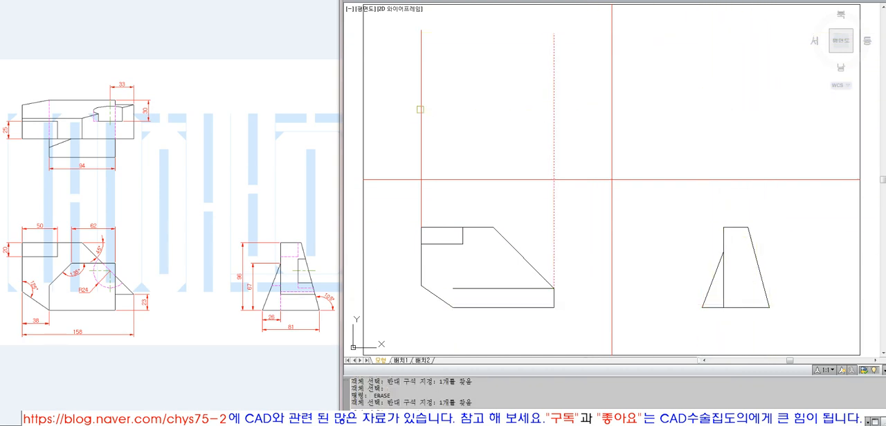
{"action": "left_click", "coordinate": [428, 120]}
{"action": "left_click", "coordinate": [414, 118]}
{"action": "key", "text": "Return"}
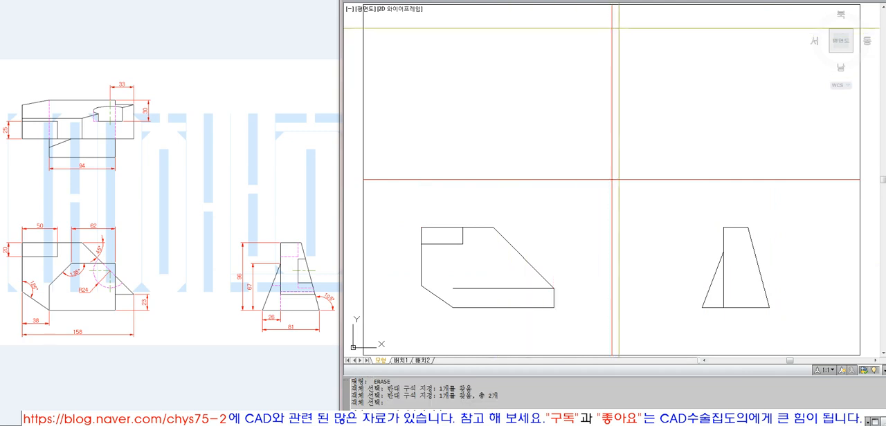
Draw a diagonal across the upper-left quadrant and a horizontal line rightward from its midpoint
{"action": "type", "text": "l"}
{"action": "key", "text": "Return"}
{"action": "left_click", "coordinate": [364, 179]}
{"action": "key", "text": "Return"}
{"action": "key", "text": "Return"}
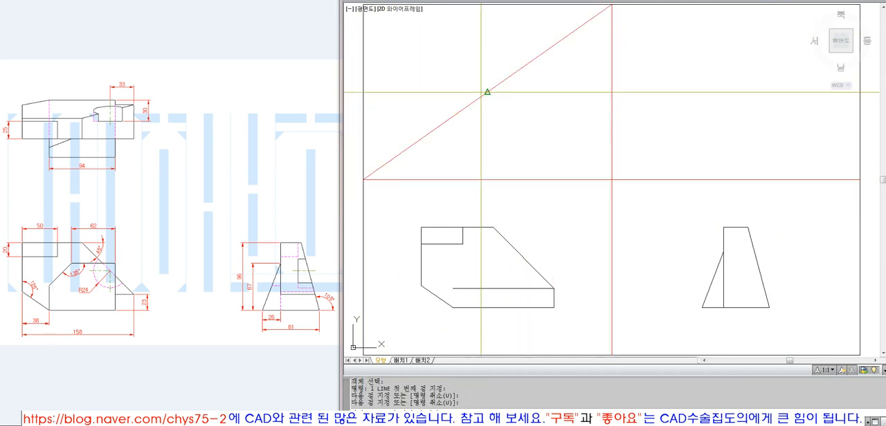
{"action": "left_click", "coordinate": [488, 91]}
{"action": "left_click", "coordinate": [652, 108]}
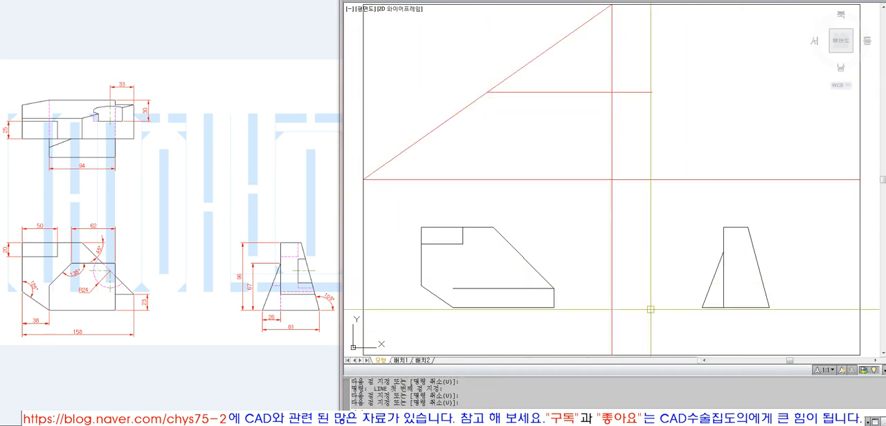
Offset the horizontal centre line 81/2 upward and downward, and erase the original centre line
{"action": "left_click", "coordinate": [291, 331]}
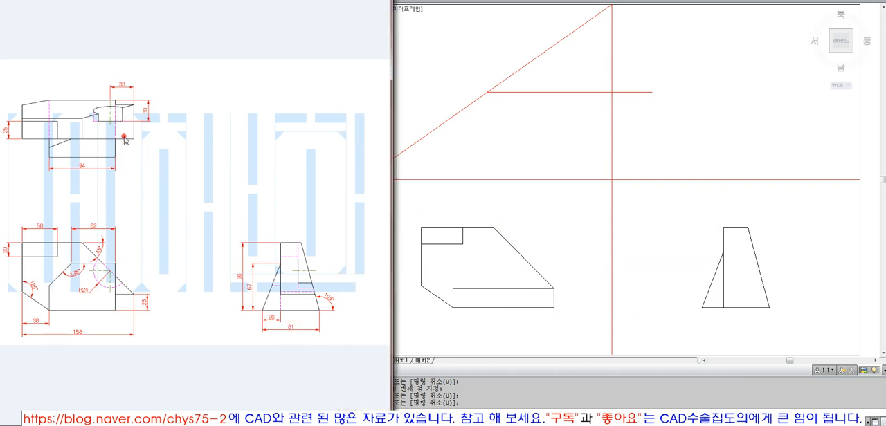
{"action": "left_click", "coordinate": [510, 158]}
{"action": "type", "text": "o"}
{"action": "key", "text": "Return"}
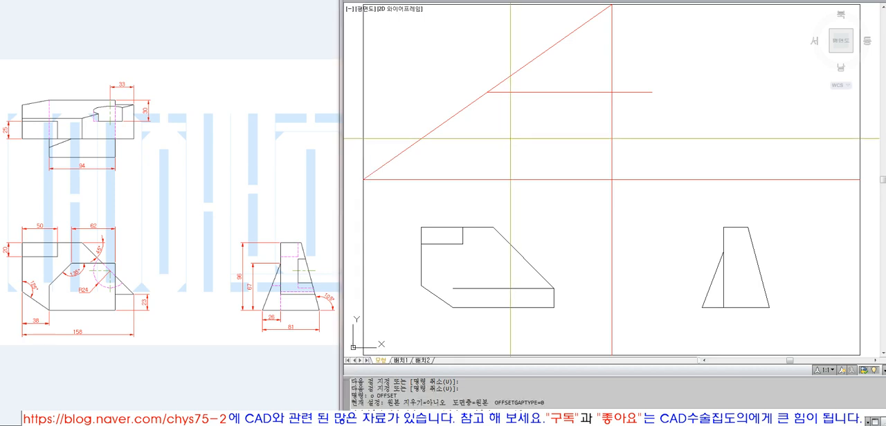
{"action": "type", "text": "81/2"}
{"action": "key", "text": "Return"}
{"action": "left_click", "coordinate": [555, 91]}
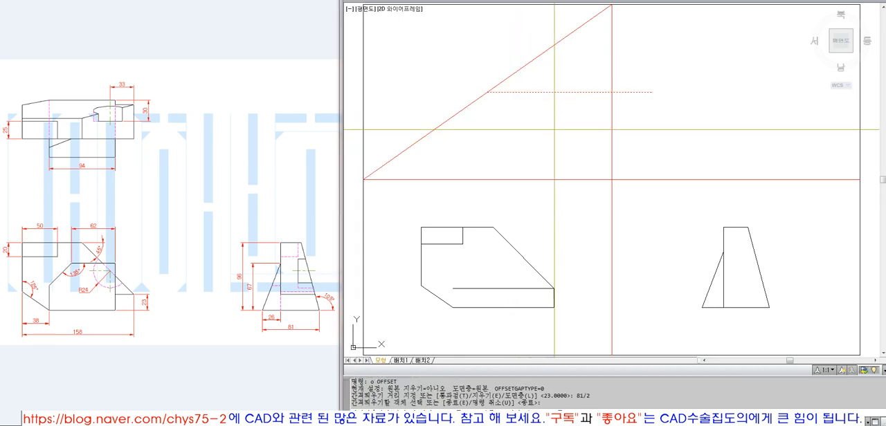
{"action": "left_click", "coordinate": [564, 115]}
{"action": "left_click", "coordinate": [561, 79]}
{"action": "key", "text": "Return"}
{"action": "type", "text": "e"}
{"action": "key", "text": "Return"}
{"action": "left_click", "coordinate": [560, 92]}
Draw a vertical projection line up from the front view's top-left corner and extend the two horizontal lines to it
{"action": "key", "text": "Return"}
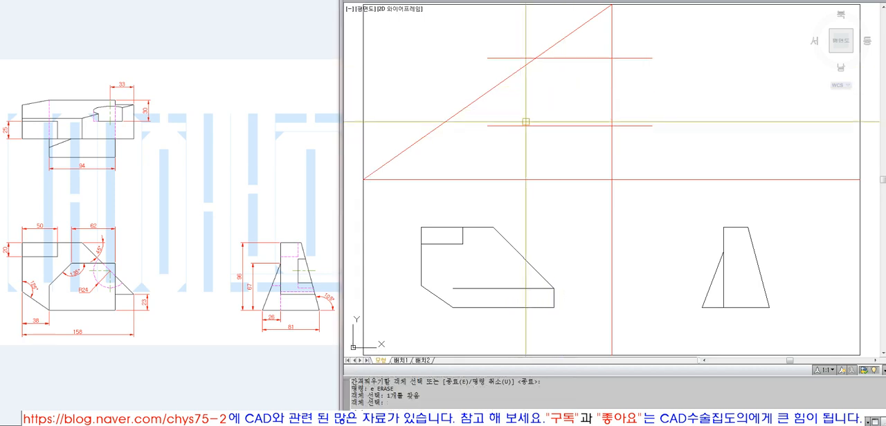
{"action": "type", "text": "l"}
{"action": "key", "text": "Return"}
{"action": "left_click", "coordinate": [428, 229]}
{"action": "left_click", "coordinate": [456, 22]}
{"action": "key", "text": "Return"}
{"action": "type", "text": "ex"}
{"action": "key", "text": "Return"}
{"action": "left_click", "coordinate": [421, 52]}
{"action": "key", "text": "Return"}
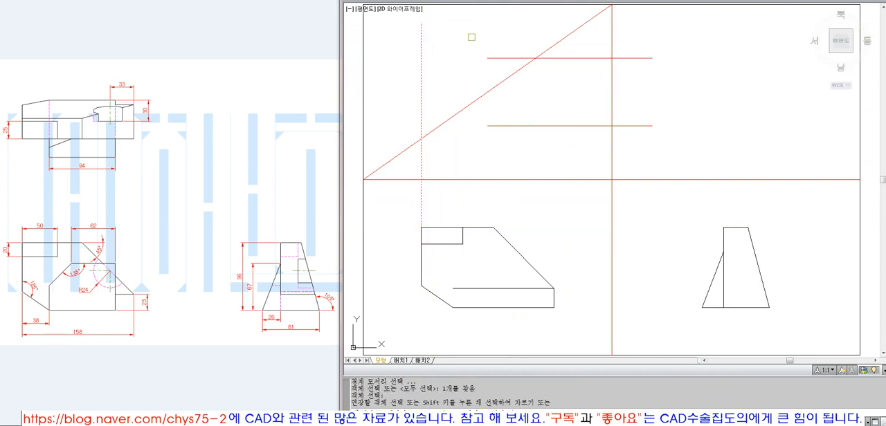
{"action": "left_click", "coordinate": [472, 37]}
Draw a vertical projection line from the front view's right end up past the upper horizontal line
{"action": "key", "text": "Return"}
{"action": "type", "text": "l"}
Trim both horizontal lines beyond the right projection line, and trim that projection line below the lower horizontal
{"action": "key", "text": "Return"}
{"action": "left_click", "coordinate": [554, 288]}
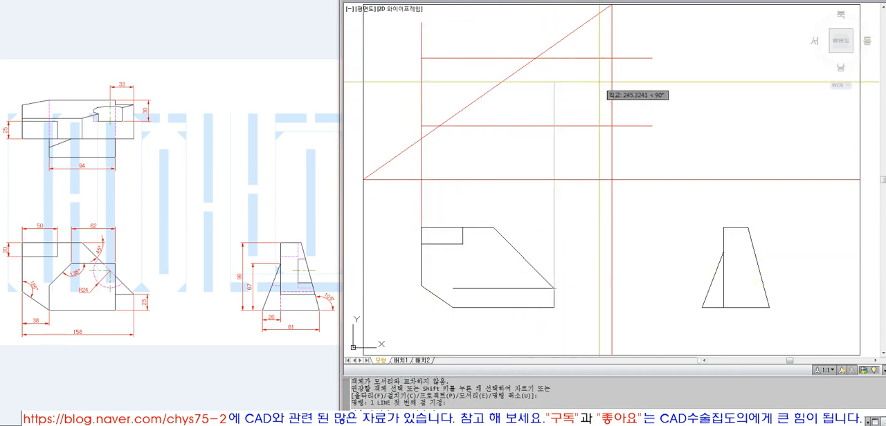
{"action": "left_click", "coordinate": [554, 46]}
{"action": "key", "text": "Return"}
{"action": "type", "text": "tr"}
{"action": "key", "text": "Return"}
{"action": "left_click", "coordinate": [553, 75]}
{"action": "key", "text": "Return"}
{"action": "left_click", "coordinate": [580, 50]}
{"action": "left_click", "coordinate": [575, 147]}
Draw a horizontal line rightward from the top view's lower-right corner and a vertical line up from the side view's lower-left corner
{"action": "key", "text": "Return"}
{"action": "key", "text": "Return"}
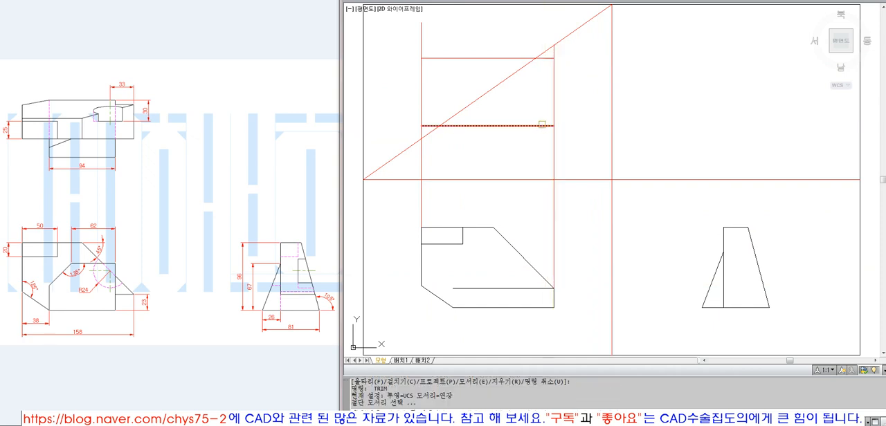
{"action": "left_click", "coordinate": [550, 169]}
{"action": "key", "text": "Return"}
{"action": "type", "text": "l"}
{"action": "key", "text": "Return"}
{"action": "left_click", "coordinate": [554, 126]}
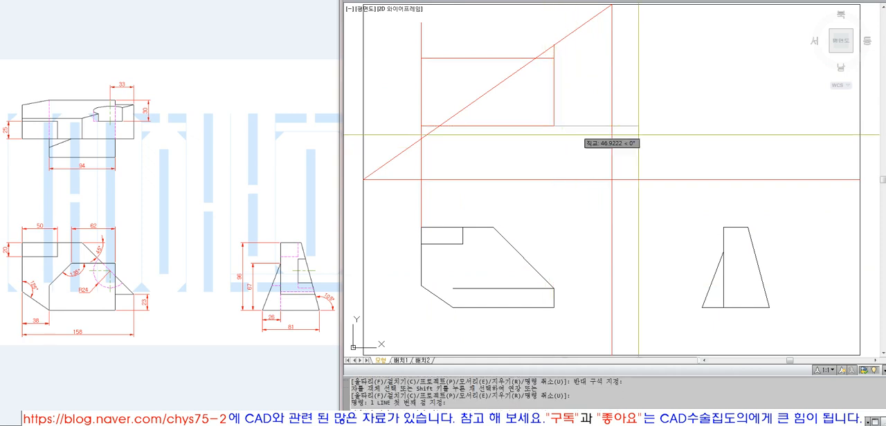
{"action": "left_click", "coordinate": [694, 125]}
{"action": "key", "text": "Return"}
Fillet the horizontal line from the top view and the vertical line from the side view into a sharp corner
{"action": "key", "text": "Return"}
{"action": "left_click", "coordinate": [702, 307]}
{"action": "left_click", "coordinate": [703, 145]}
Draw a 200-long line at 45° from the corner of the two projection lines
{"action": "key", "text": "Return"}
{"action": "type", "text": "f"}
{"action": "key", "text": "Return"}
{"action": "left_click", "coordinate": [703, 148]}
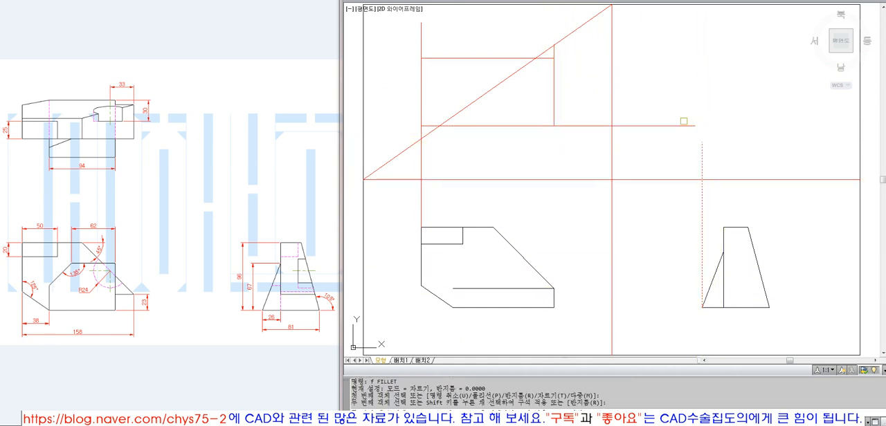
{"action": "left_click", "coordinate": [682, 126]}
{"action": "type", "text": "l"}
{"action": "key", "text": "Return"}
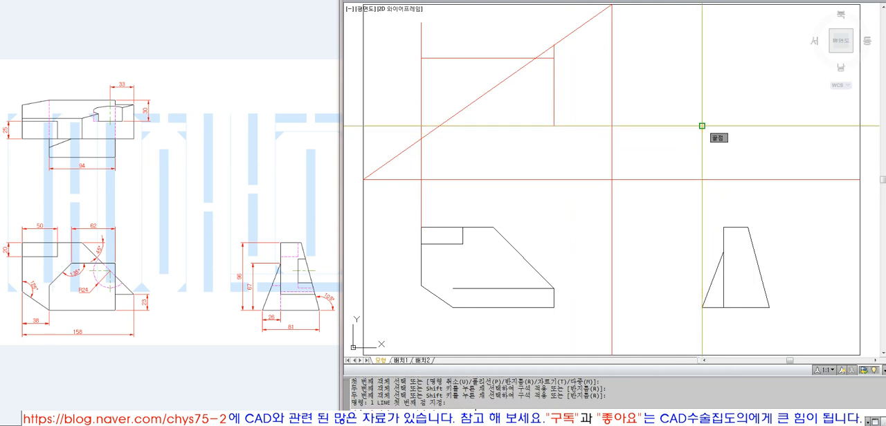
{"action": "left_click", "coordinate": [702, 126]}
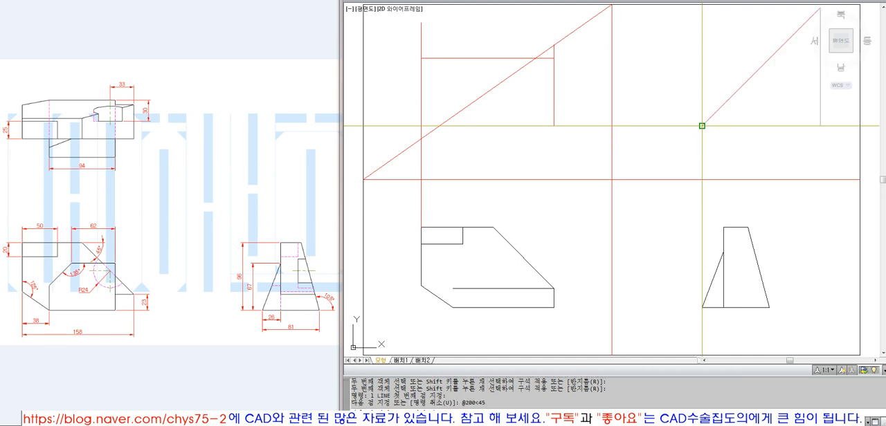
{"action": "type", "text": "@200<45"}
{"action": "key", "text": "Return"}
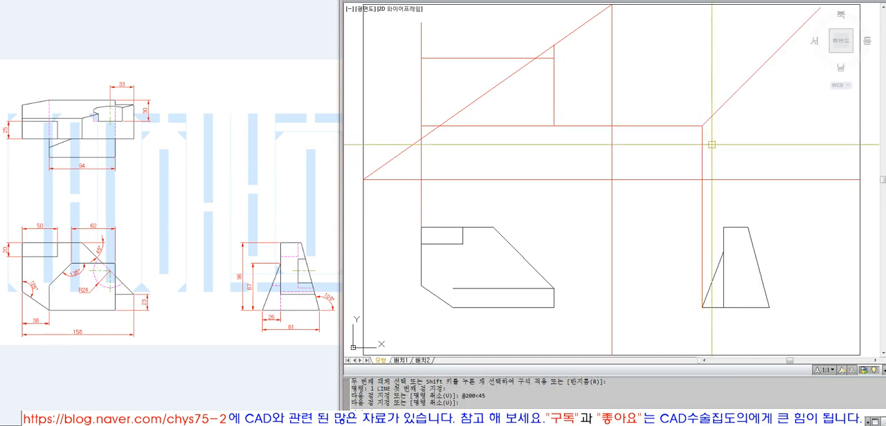
Erase the 45° line, the projection lines and the top view lines above the front and side views
{"action": "left_click", "coordinate": [711, 143]}
{"action": "left_click", "coordinate": [686, 111]}
{"action": "type", "text": "e"}
{"action": "key", "text": "Return"}
{"action": "left_click", "coordinate": [571, 146]}
{"action": "left_click", "coordinate": [466, 69]}
{"action": "key", "text": "Return"}
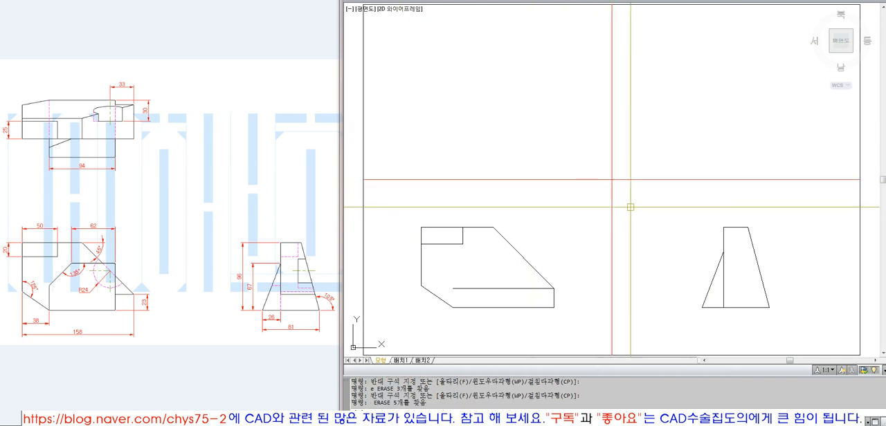
Draw a vertical projection line from the side view's lower-left corner up past the horizontal dividing line
{"action": "type", "text": "l"}
{"action": "key", "text": "Return"}
{"action": "left_click", "coordinate": [702, 307]}
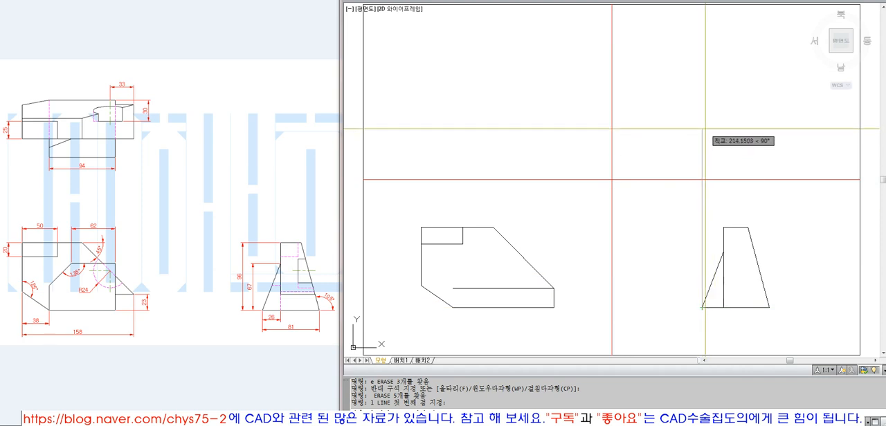
{"action": "left_click", "coordinate": [702, 131]}
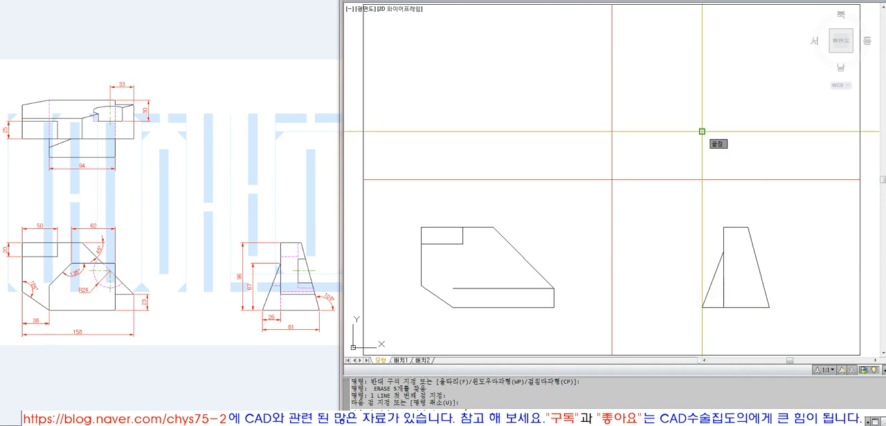
{"action": "key", "text": "Return"}
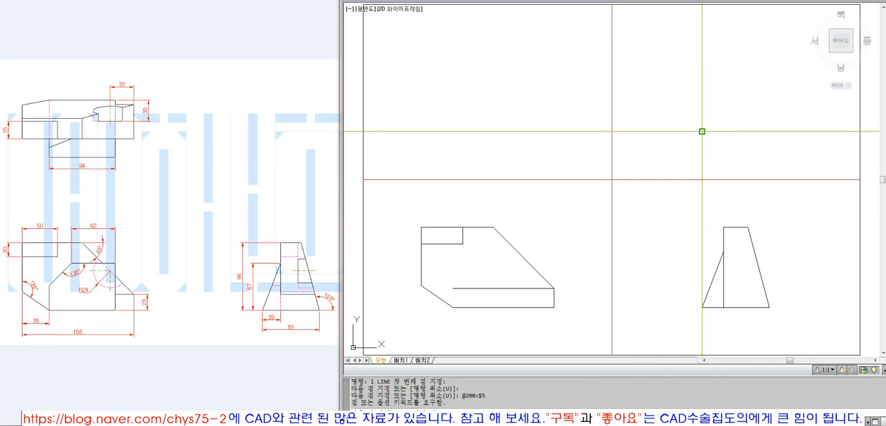
{"action": "key", "text": "Escape"}
Draw a 200-long line at 45° from the upper end of the side view's projection line
{"action": "type", "text": "l"}
{"action": "key", "text": "Return"}
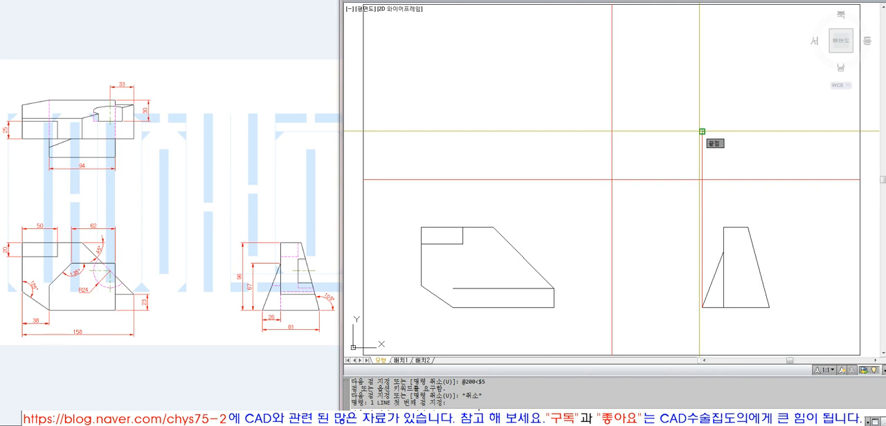
{"action": "left_click", "coordinate": [702, 131]}
{"action": "type", "text": "@200<45"}
{"action": "key", "text": "Return"}
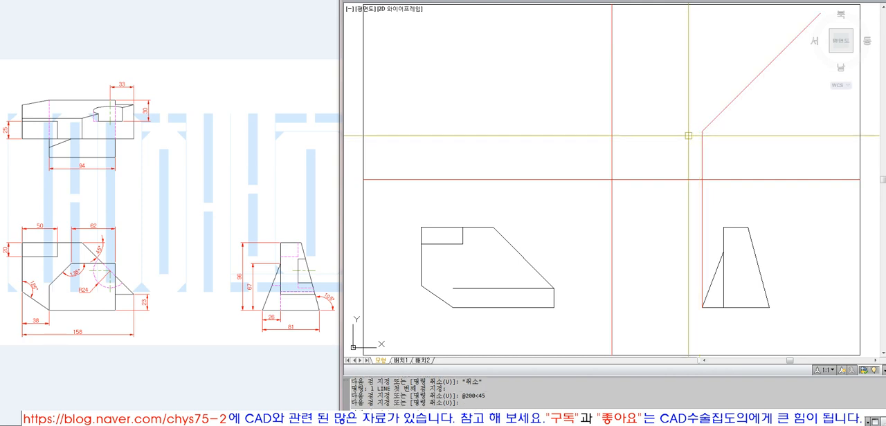
Draw a horizontal line leftward from the 45° line's lower end to beyond the front view's left edge
{"action": "type", "text": "l"}
{"action": "key", "text": "Return"}
{"action": "left_click", "coordinate": [702, 131]}
{"action": "left_click", "coordinate": [398, 131]}
{"action": "key", "text": "Return"}
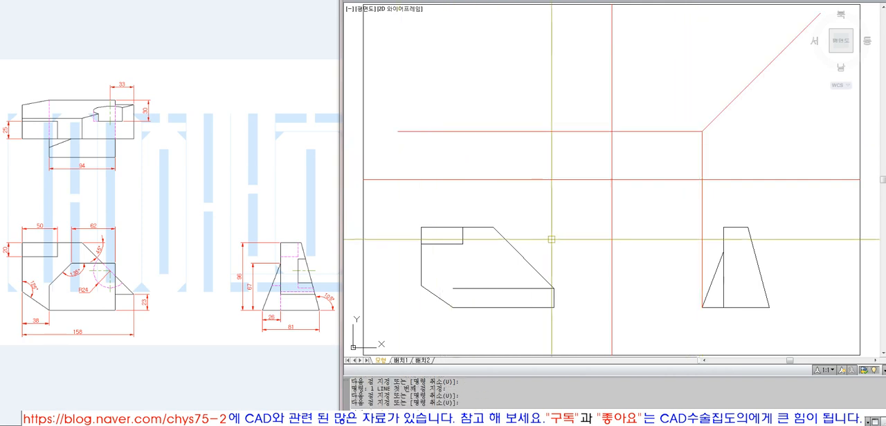
Draw a vertical projection line up from the side view's lower-right corner and extend it to the 45° line
{"action": "key", "text": "Return"}
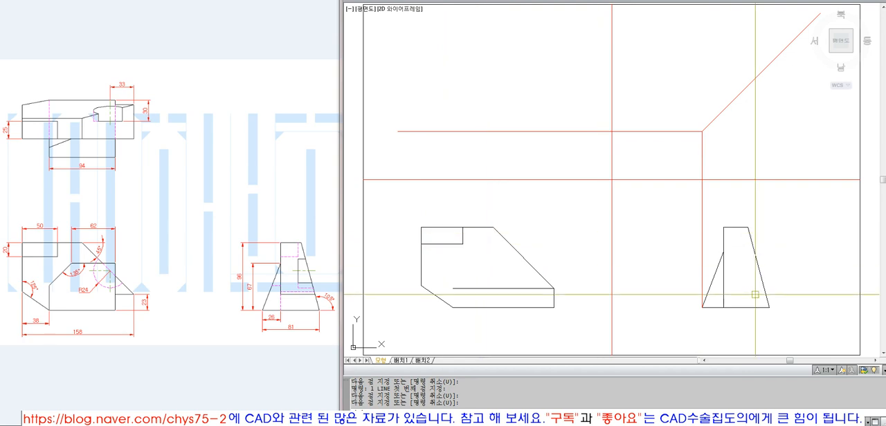
{"action": "left_click", "coordinate": [771, 92]}
{"action": "key", "text": "Return"}
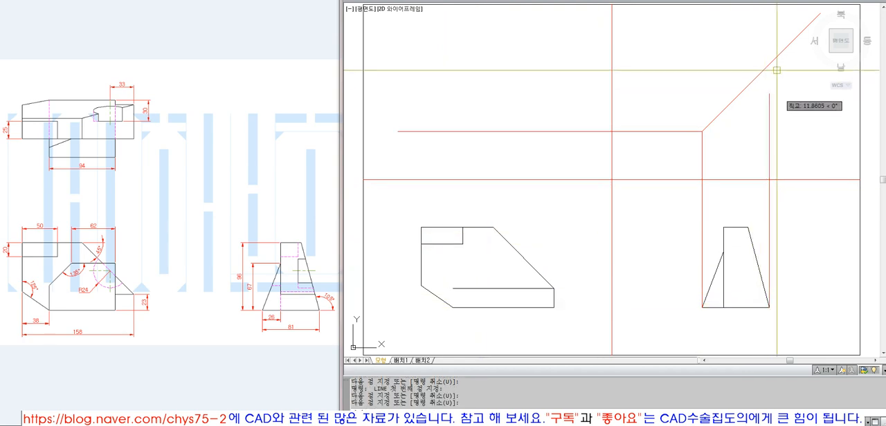
{"action": "type", "text": "ex"}
{"action": "key", "text": "Return"}
{"action": "left_click", "coordinate": [770, 63]}
{"action": "key", "text": "Return"}
{"action": "left_click", "coordinate": [775, 92]}
{"action": "left_click", "coordinate": [764, 103]}
{"action": "key", "text": "Return"}
Change the 45° line from red to the black outline layer
{"action": "left_click", "coordinate": [764, 103]}
{"action": "left_click", "coordinate": [726, 80]}
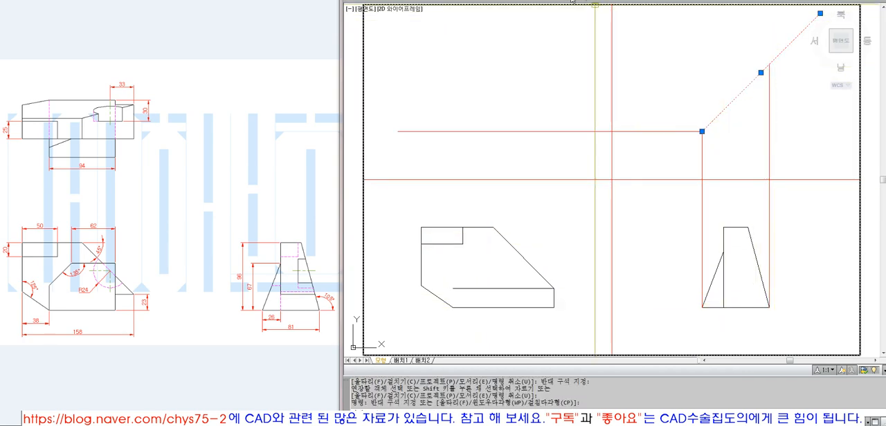
{"action": "left_click", "coordinate": [567, 1]}
{"action": "key", "text": "Escape"}
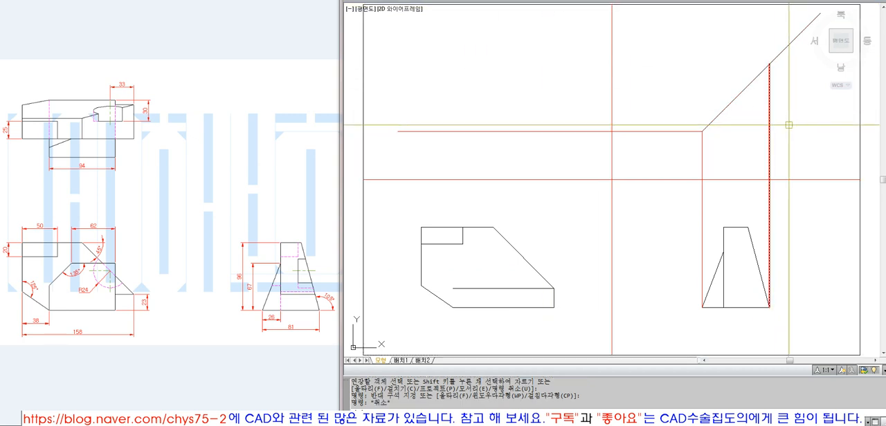
Draw a horizontal line leftward from where the right projection line meets the 45° line, past the front view's left edge
{"action": "key", "text": "l"}
{"action": "key", "text": "Return"}
{"action": "left_click", "coordinate": [769, 64]}
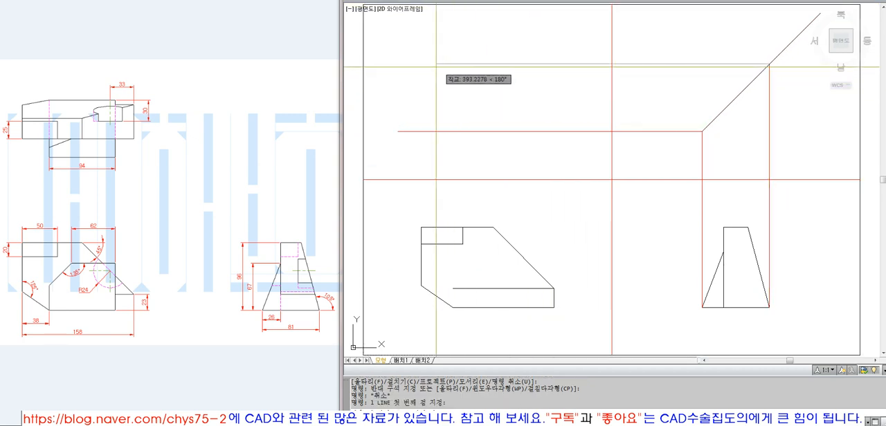
{"action": "left_click", "coordinate": [401, 64]}
{"action": "key", "text": "Return"}
Draw vertical projection lines up from the front view's top-left corner and right edge, past the upper horizontal line
{"action": "key", "text": "Return"}
{"action": "left_click", "coordinate": [421, 227]}
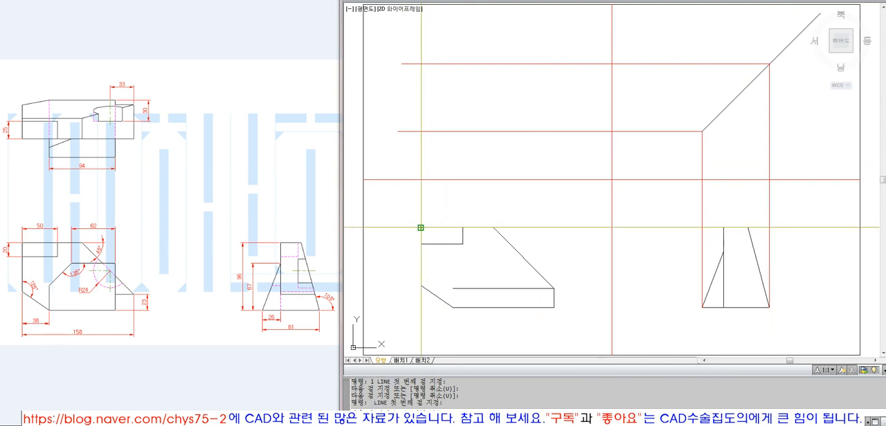
{"action": "left_click", "coordinate": [422, 31]}
{"action": "key", "text": "Return"}
{"action": "key", "text": "Return"}
{"action": "left_click", "coordinate": [554, 287]}
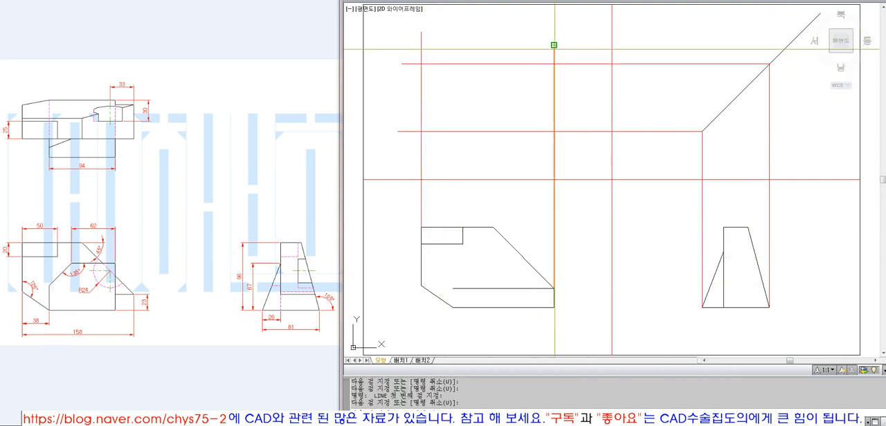
{"action": "left_click", "coordinate": [553, 45]}
{"action": "key", "text": "Return"}
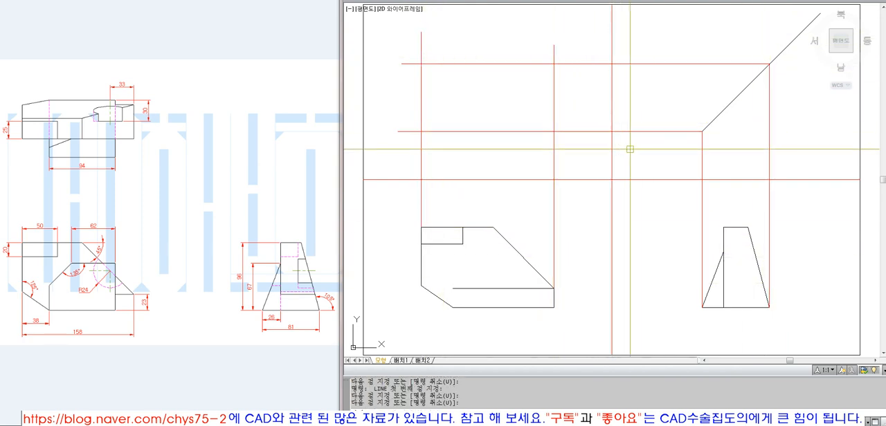
Trim the horizontal and vertical projection lines to a closed rectangle above the front view
{"action": "key", "text": "t"}
{"action": "key", "text": "Return"}
{"action": "left_click", "coordinate": [587, 148]}
{"action": "left_click", "coordinate": [411, 49]}
{"action": "key", "text": "Return"}
{"action": "left_click", "coordinate": [419, 40]}
{"action": "left_click", "coordinate": [395, 150]}
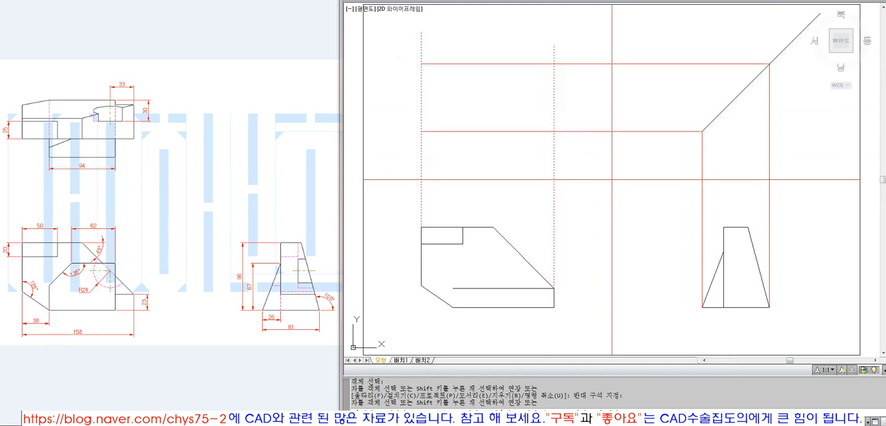
{"action": "left_click", "coordinate": [565, 142]}
{"action": "left_click", "coordinate": [396, 156]}
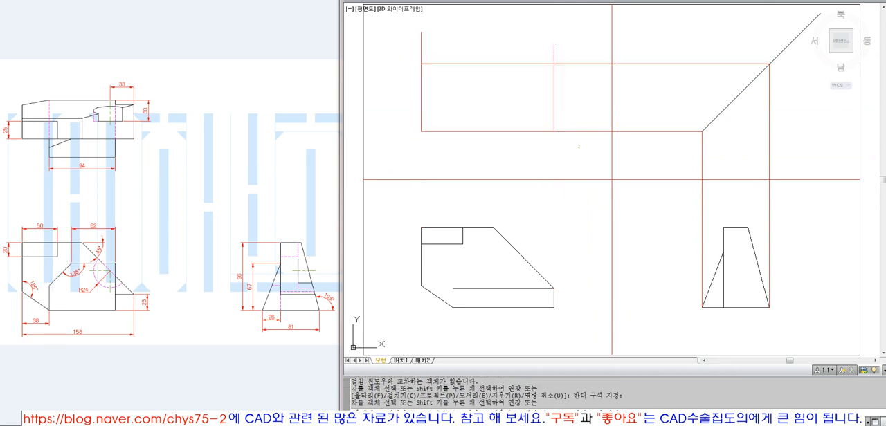
{"action": "left_click", "coordinate": [573, 45]}
{"action": "left_click", "coordinate": [590, 43]}
{"action": "left_click", "coordinate": [398, 49]}
{"action": "key", "text": "Return"}
Match the top view rectangle's properties to the front view's black sloped outline
{"action": "type", "text": "ma"}
{"action": "key", "text": "Return"}
{"action": "left_click", "coordinate": [506, 244]}
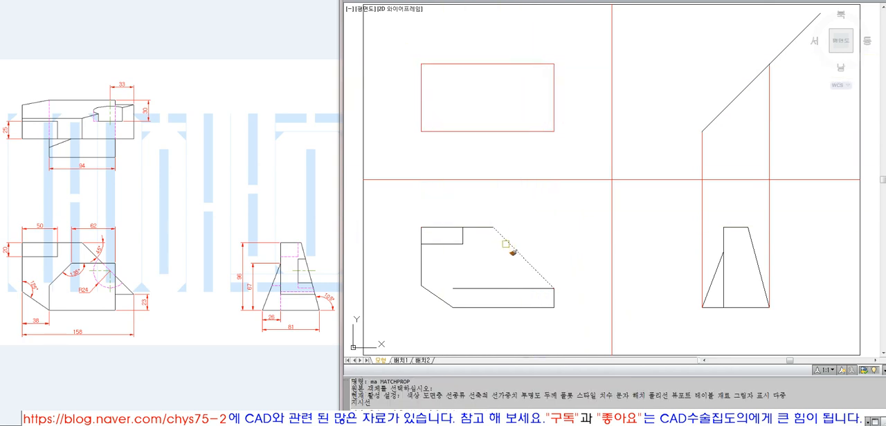
{"action": "left_click", "coordinate": [577, 139]}
{"action": "left_click", "coordinate": [416, 45]}
{"action": "key", "text": "Return"}
Erase the two vertical projection lines above the side view
{"action": "type", "text": "e"}
{"action": "key", "text": "Return"}
{"action": "left_click", "coordinate": [787, 161]}
{"action": "left_click", "coordinate": [687, 149]}
{"action": "key", "text": "Return"}
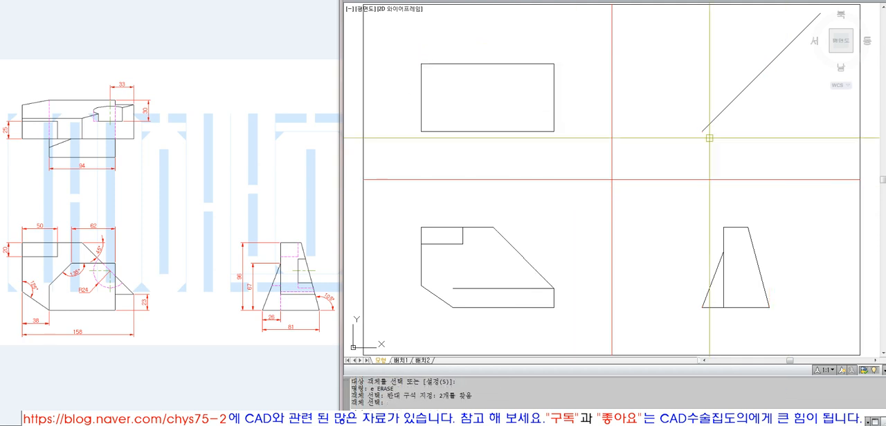
Undo the erase, property match, trims, extension and projection lines back to only the front and side views
{"action": "key", "text": "u"}
{"action": "key", "text": "Return"}
{"action": "key", "text": "u"}
{"action": "key", "text": "Return"}
{"action": "key", "text": "u"}
{"action": "key", "text": "Return"}
{"action": "key", "text": "u"}
{"action": "key", "text": "Return"}
{"action": "key", "text": "u"}
{"action": "key", "text": "Return"}
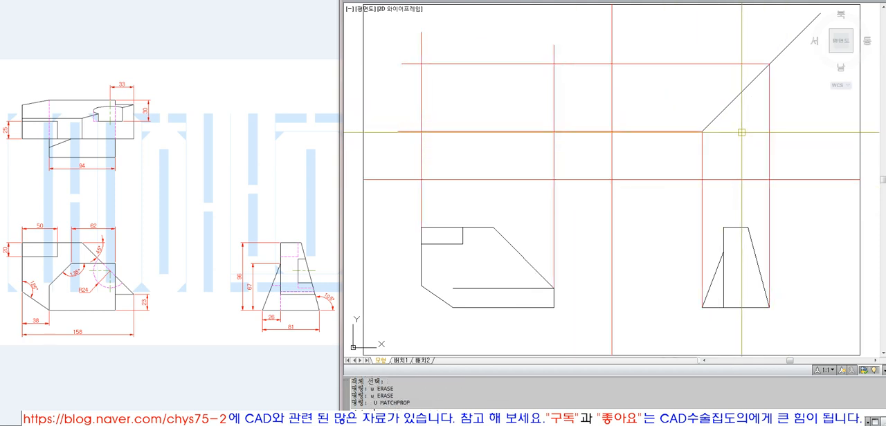
{"action": "key", "text": "u"}
{"action": "key", "text": "Return"}
{"action": "key", "text": "u"}
{"action": "key", "text": "Return"}
{"action": "key", "text": "u"}
{"action": "key", "text": "Return"}
{"action": "key", "text": "u"}
{"action": "key", "text": "Return"}
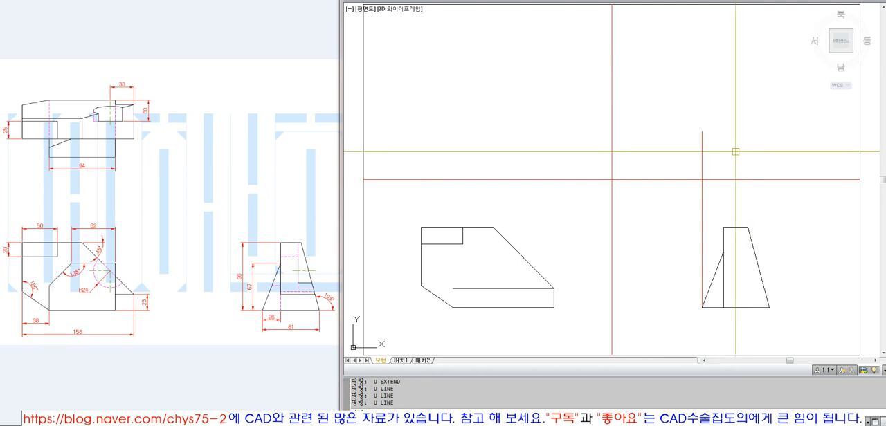
{"action": "left_click", "coordinate": [566, 222]}
{"action": "left_click", "coordinate": [390, 316]}
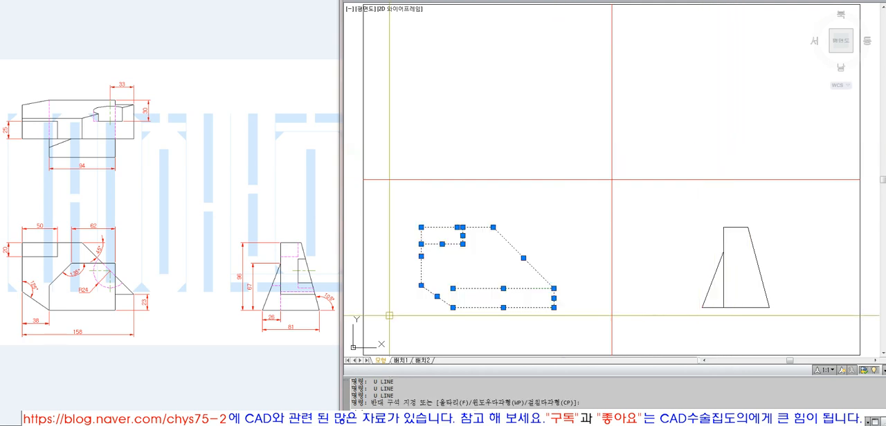
{"action": "key", "text": "Escape"}
{"action": "key", "text": "Escape"}
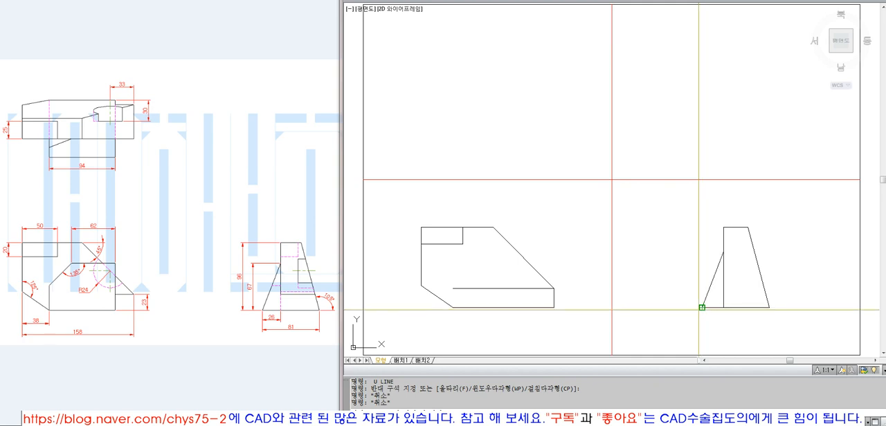
Draw a vertical line up from the side view's lower-left corner and a horizontal line leftward from its upper end past the front view
{"action": "type", "text": "l"}
{"action": "key", "text": "Return"}
{"action": "left_click", "coordinate": [701, 307]}
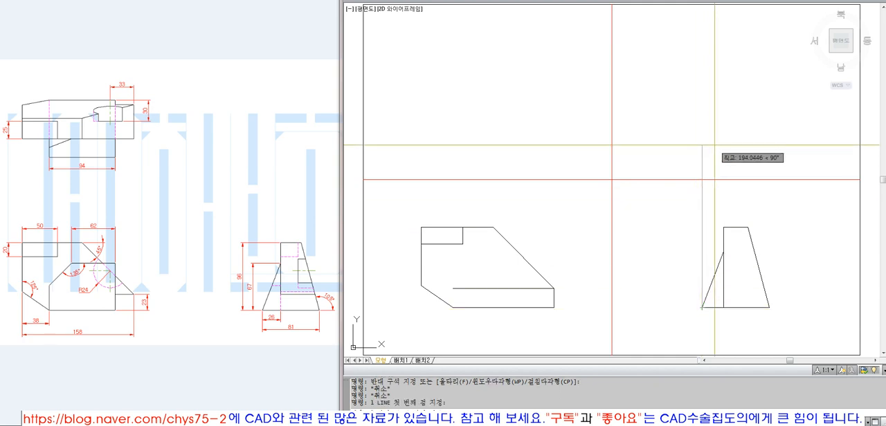
{"action": "left_click", "coordinate": [702, 134]}
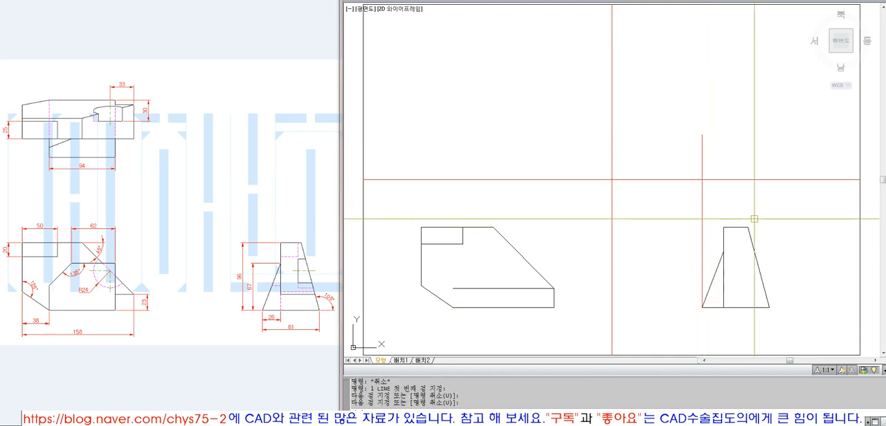
{"action": "key", "text": "Return"}
{"action": "key", "text": "Return"}
{"action": "left_click", "coordinate": [702, 134]}
{"action": "left_click", "coordinate": [395, 135]}
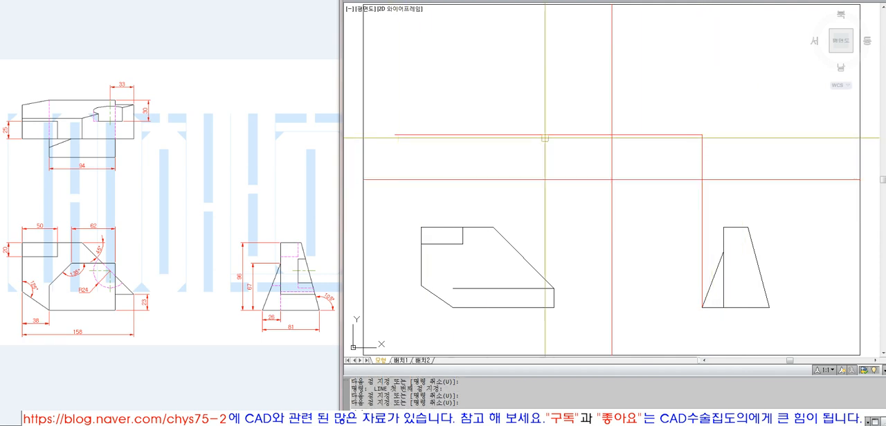
Draw a 200-long line at 45° from the corner where the vertical and horizontal projection lines meet
{"action": "left_click", "coordinate": [702, 134]}
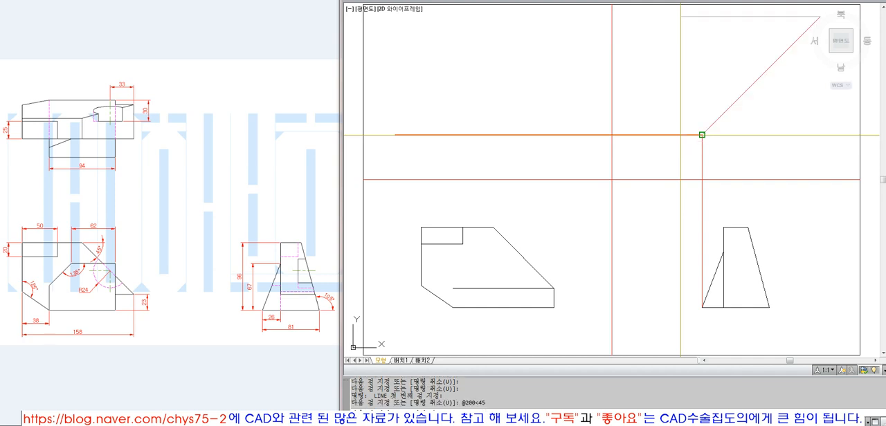
{"action": "type", "text": "@200<45"}
{"action": "key", "text": "Return"}
{"action": "key", "text": "Return"}
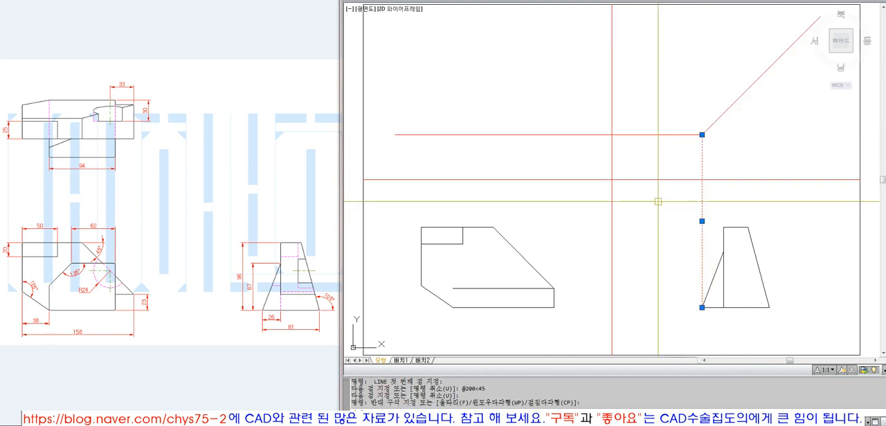
{"action": "left_click", "coordinate": [776, 70]}
{"action": "key", "text": "Escape"}
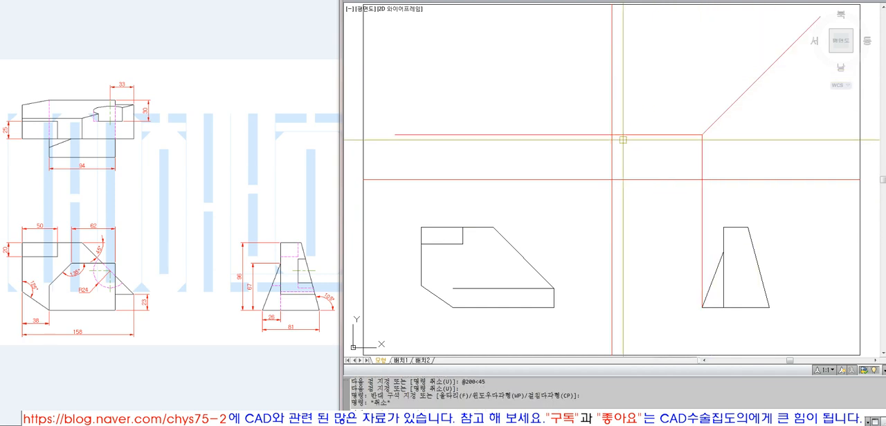
Draw a vertical line up from the side view's lower-right corner and extend it to the 45° projection line
{"action": "type", "text": "l"}
{"action": "key", "text": "Return"}
{"action": "left_click", "coordinate": [765, 303]}
{"action": "left_click", "coordinate": [773, 113]}
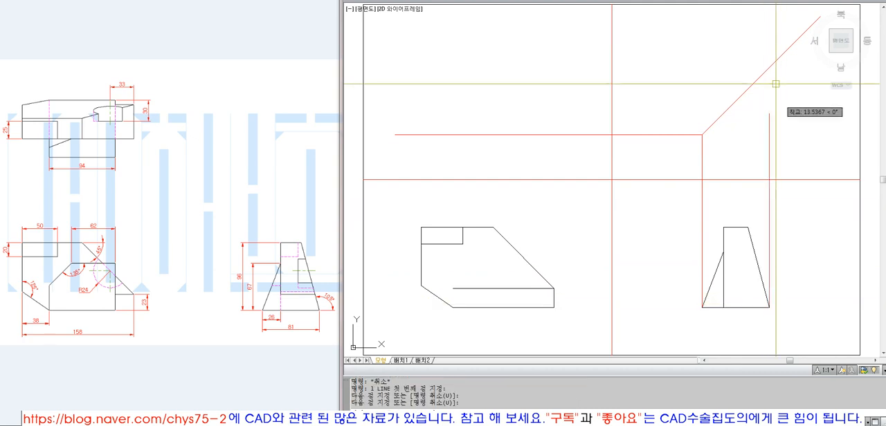
{"action": "key", "text": "Return"}
{"action": "type", "text": "ex"}
{"action": "key", "text": "Return"}
{"action": "left_click", "coordinate": [768, 72]}
{"action": "key", "text": "Return"}
{"action": "left_click", "coordinate": [769, 122]}
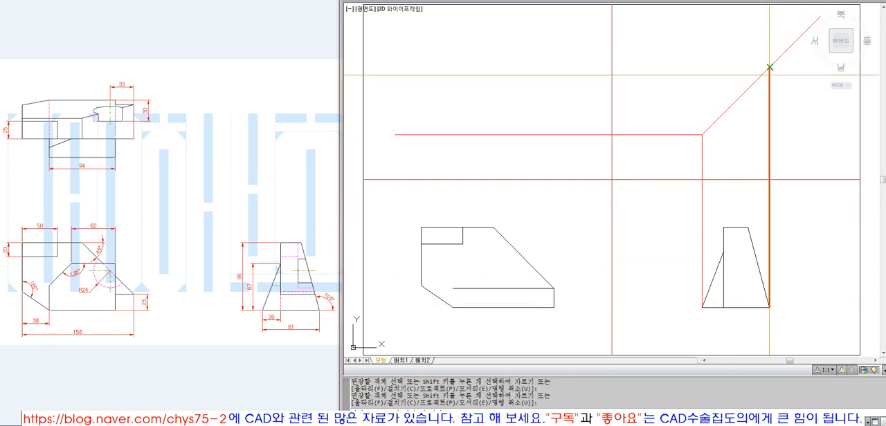
Draw a horizontal line from the 45° line's intersection with the side view's vertical projection line, leftward past the front view
{"action": "key", "text": "Return"}
{"action": "type", "text": "l"}
{"action": "key", "text": "Return"}
{"action": "left_click", "coordinate": [768, 67]}
{"action": "left_click", "coordinate": [414, 68]}
{"action": "left_click", "coordinate": [166, 113]}
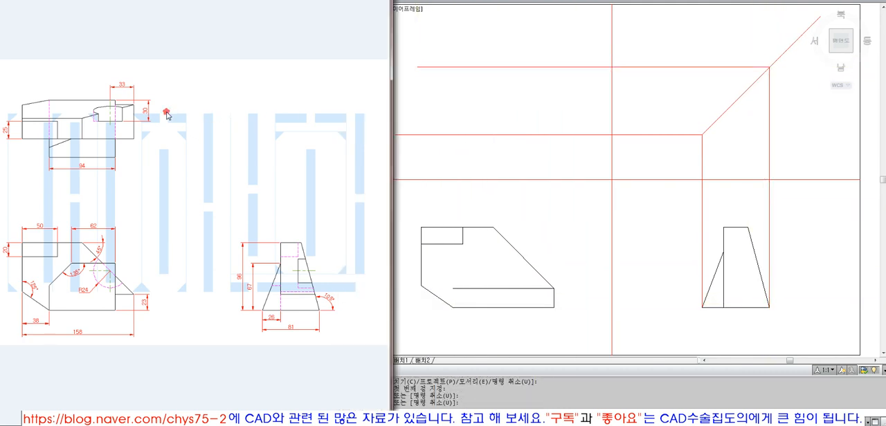
{"action": "left_click", "coordinate": [520, 118]}
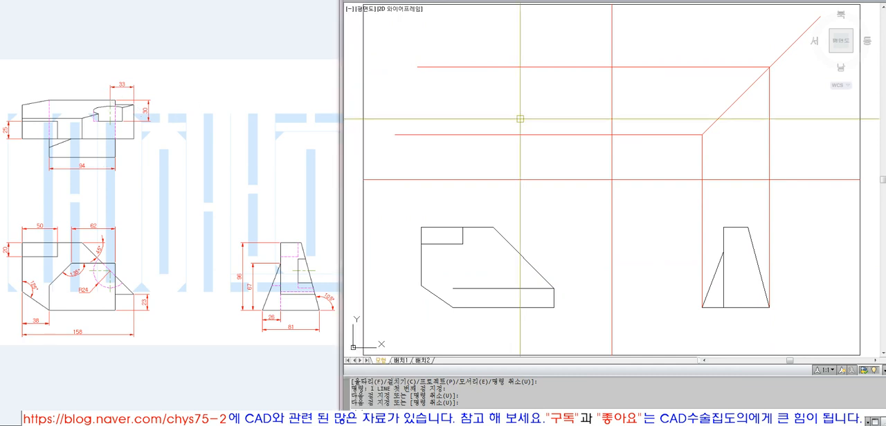
Draw vertical projection lines up from the front view's left and right edges past the upper horizontal projection line
{"action": "type", "text": "l"}
{"action": "key", "text": "Return"}
{"action": "left_click", "coordinate": [421, 227]}
{"action": "left_click", "coordinate": [429, 44]}
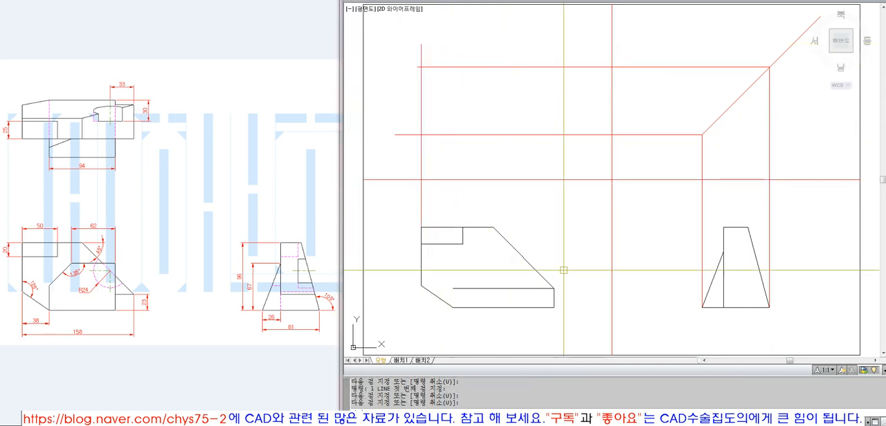
{"action": "key", "text": "Return"}
{"action": "key", "text": "Return"}
{"action": "left_click", "coordinate": [554, 307]}
{"action": "key", "text": "Return"}
Trim the overhanging ends of the crossing projection lines to leave the top view's rectangular outline
{"action": "type", "text": "tr TRIM"}
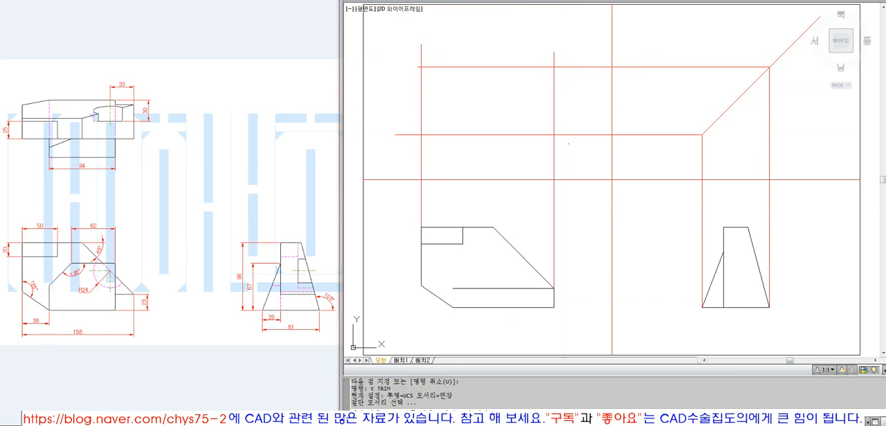
{"action": "left_click", "coordinate": [570, 145]}
{"action": "left_click", "coordinate": [400, 47]}
{"action": "key", "text": "Return"}
{"action": "left_click", "coordinate": [404, 52]}
{"action": "left_click", "coordinate": [531, 61]}
{"action": "left_click", "coordinate": [537, 56]}
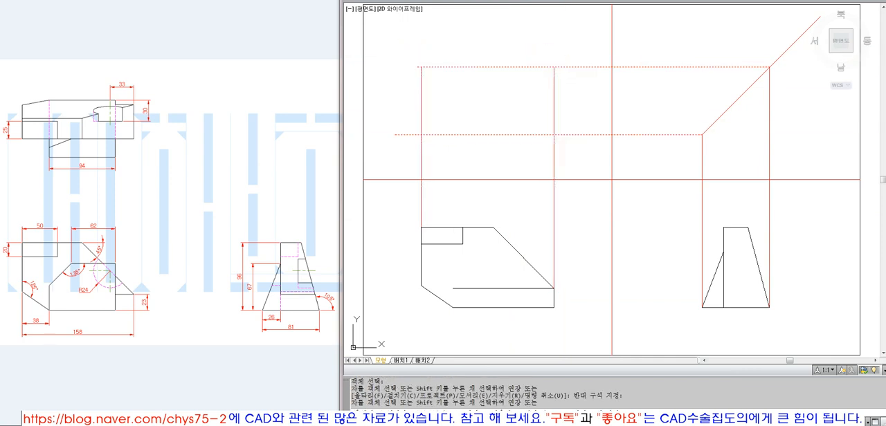
{"action": "left_click", "coordinate": [570, 47]}
{"action": "left_click", "coordinate": [567, 144]}
{"action": "left_click", "coordinate": [577, 161]}
{"action": "left_click", "coordinate": [381, 138]}
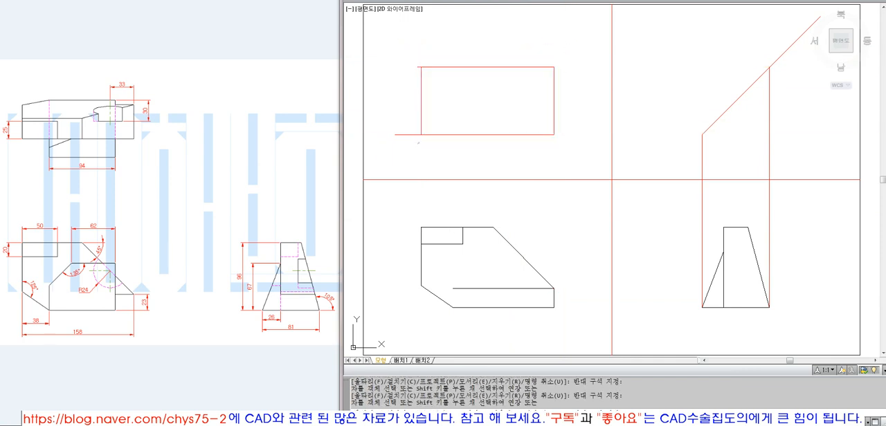
{"action": "key", "text": "Return"}
Match the top view rectangle's properties to the front view's outline
{"action": "type", "text": "ma MATCHPROP"}
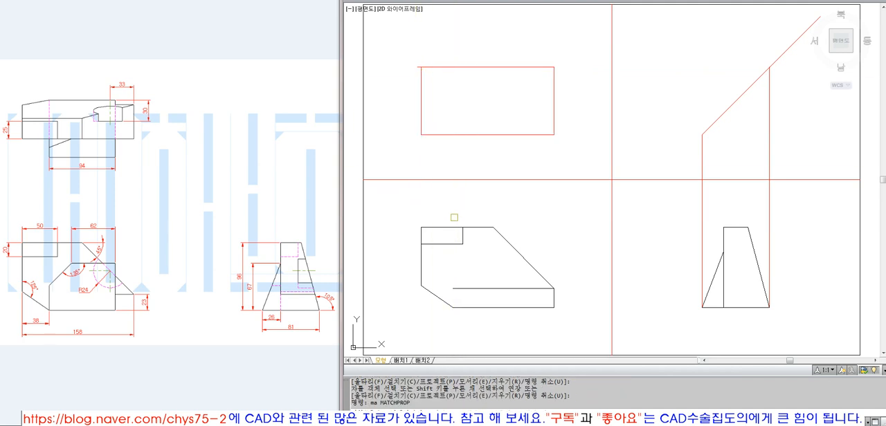
{"action": "left_click", "coordinate": [453, 218]}
{"action": "left_click", "coordinate": [452, 235]}
{"action": "left_click", "coordinate": [452, 230]}
{"action": "left_click", "coordinate": [566, 141]}
{"action": "left_click", "coordinate": [400, 46]}
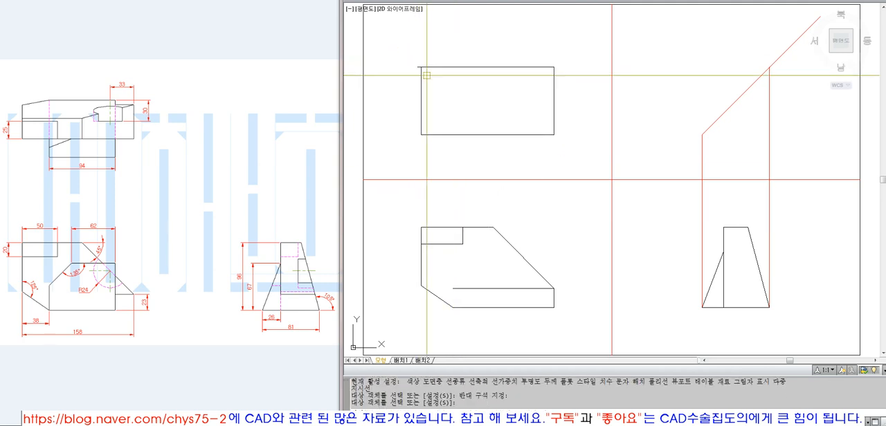
Erase the two vertical projection lines between the side view and the 45° line
{"action": "key", "text": "space"}
{"action": "type", "text": "e ERASE"}
{"action": "left_click", "coordinate": [786, 156]}
{"action": "left_click", "coordinate": [696, 153]}
{"action": "key", "text": "space"}
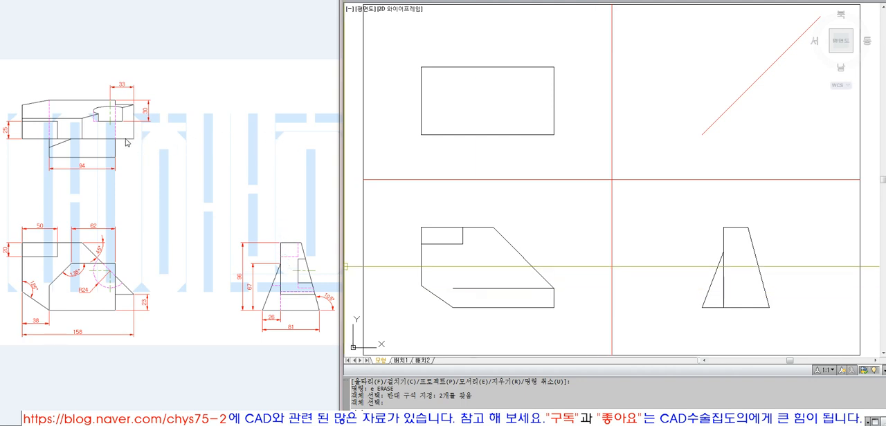
{"action": "key", "text": "Return"}
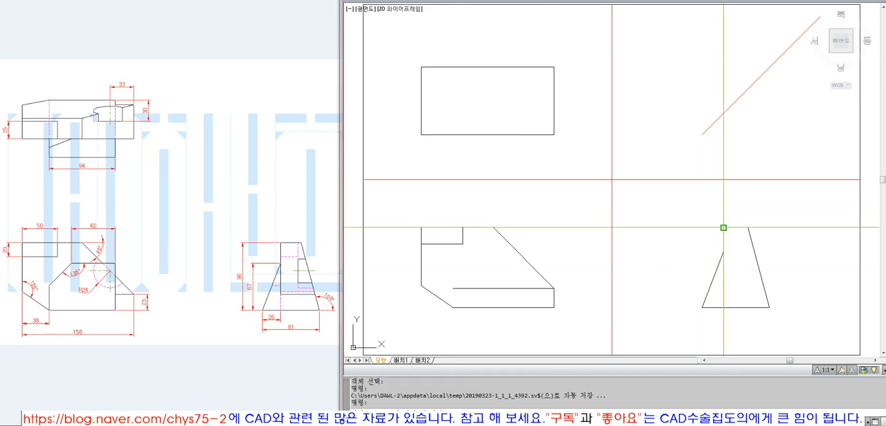
Draw a vertical line up from the side view's upper-left corner past the 45° line, and a horizontal line from their intersection leftward across the top view
{"action": "type", "text": "l"}
{"action": "key", "text": "Return"}
{"action": "left_click", "coordinate": [713, 91]}
{"action": "key", "text": "space"}
{"action": "key", "text": "space"}
{"action": "left_click", "coordinate": [723, 113]}
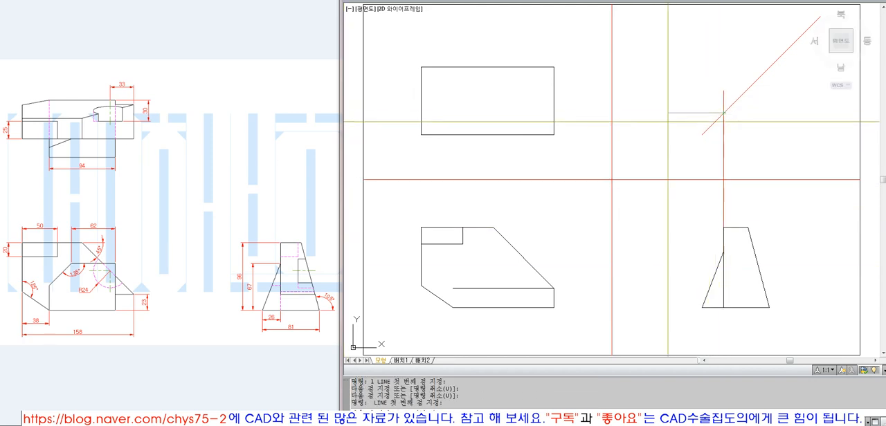
{"action": "left_click", "coordinate": [404, 135]}
Trim the horizontal projection line at the top view's left and right edges
{"action": "left_click", "coordinate": [423, 121]}
{"action": "key", "text": "space"}
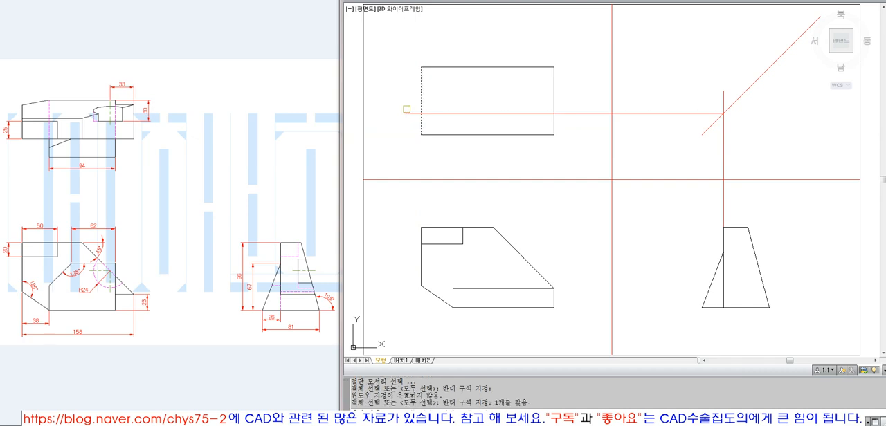
{"action": "left_click", "coordinate": [406, 112]}
{"action": "key", "text": "space"}
{"action": "type", "text": "t"}
{"action": "left_click", "coordinate": [549, 118]}
{"action": "left_click", "coordinate": [561, 119]}
{"action": "key", "text": "space"}
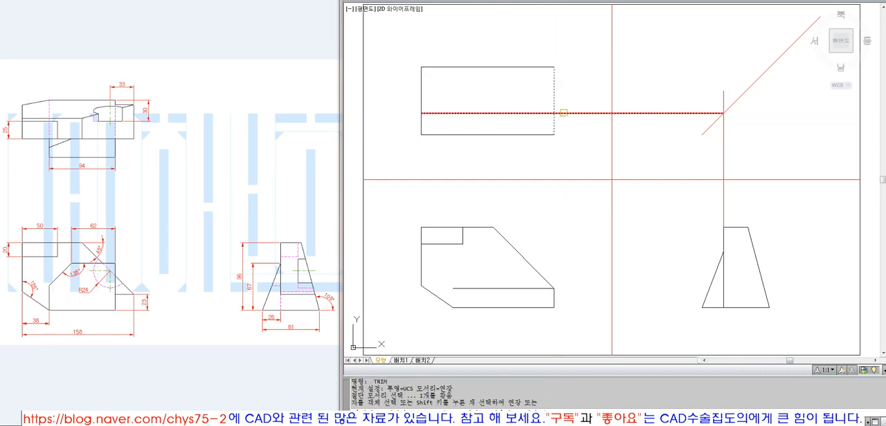
{"action": "left_click", "coordinate": [561, 113]}
Erase the side view's vertical projection line and the two red lines dividing the sheet into quadrants
{"action": "type", "text": "e"}
{"action": "left_click", "coordinate": [746, 163]}
{"action": "left_click", "coordinate": [672, 148]}
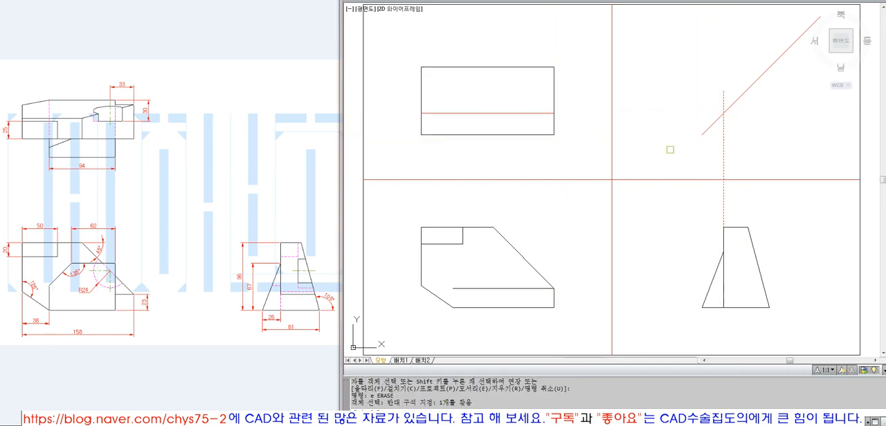
{"action": "key", "text": "space"}
{"action": "type", "text": "e"}
{"action": "left_click", "coordinate": [658, 148]}
{"action": "left_click", "coordinate": [588, 208]}
{"action": "key", "text": "space"}
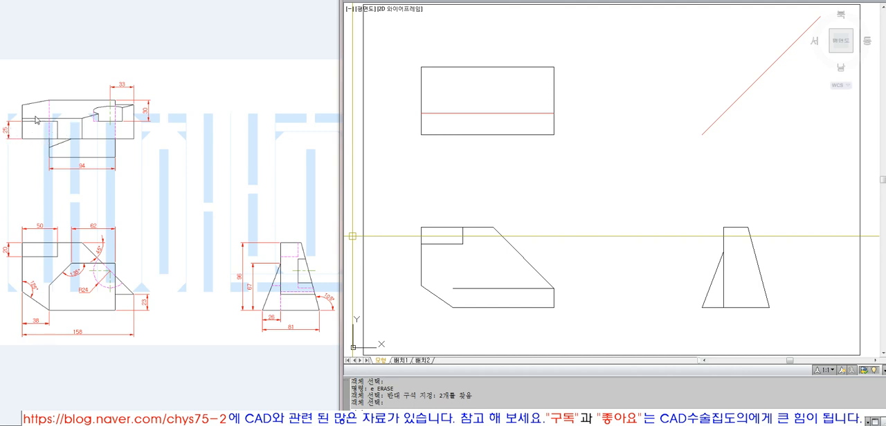
Try to offset the top view's lower edge upward by 25, and undo the offset
{"action": "type", "text": "25"}
{"action": "key", "text": "Return"}
{"action": "left_click", "coordinate": [459, 135]}
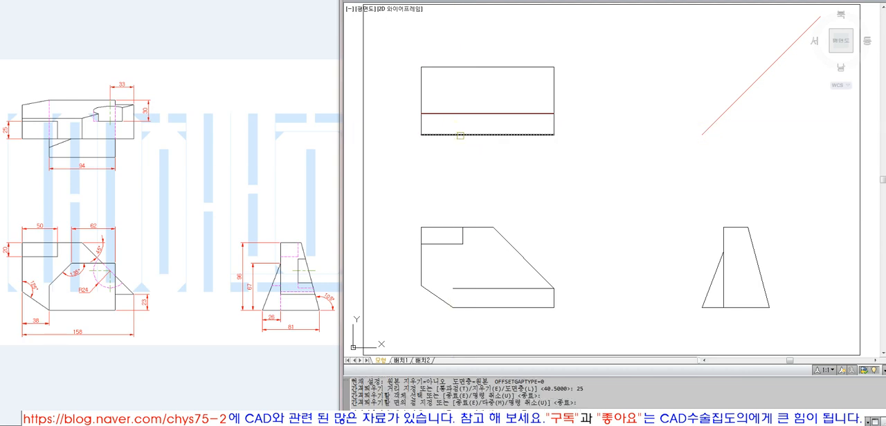
{"action": "left_click", "coordinate": [460, 136]}
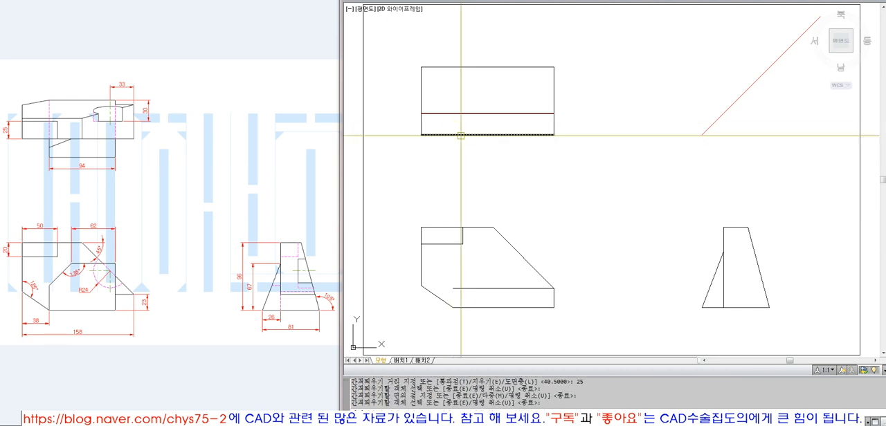
{"action": "type", "text": "u"}
{"action": "key", "text": "Return"}
Match the top view's inner horizontal line to the properties of the rectangle's left edge
{"action": "left_click", "coordinate": [455, 115]}
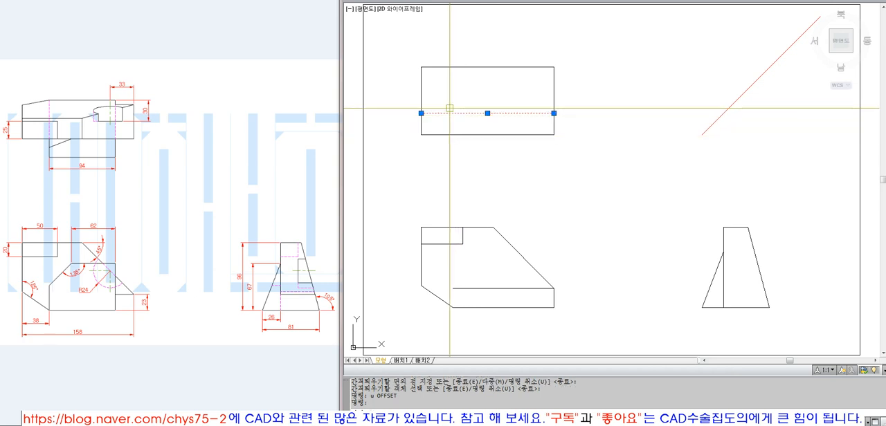
{"action": "key", "text": "Escape"}
{"action": "type", "text": "ma"}
{"action": "key", "text": "Return"}
{"action": "left_click", "coordinate": [421, 101]}
{"action": "left_click", "coordinate": [446, 112]}
{"action": "key", "text": "Return"}
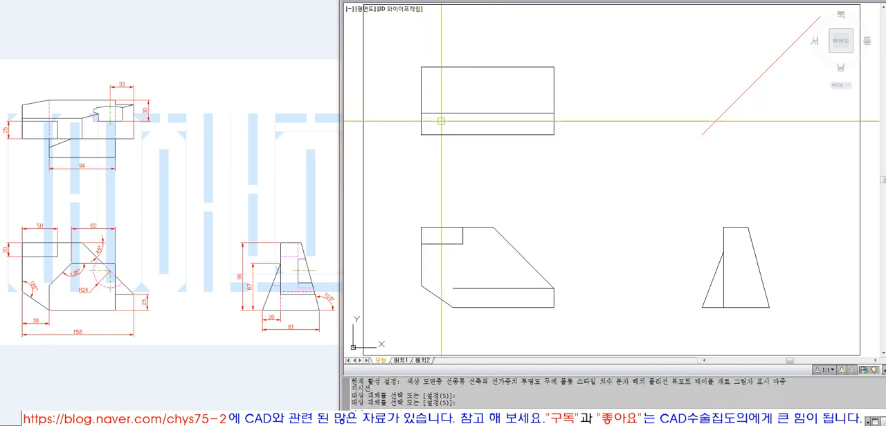
Offset the top view's inner horizontal line upward by 25
{"action": "type", "text": "o"}
{"action": "key", "text": "Return"}
{"action": "type", "text": "25"}
{"action": "key", "text": "Return"}
{"action": "left_click", "coordinate": [486, 113]}
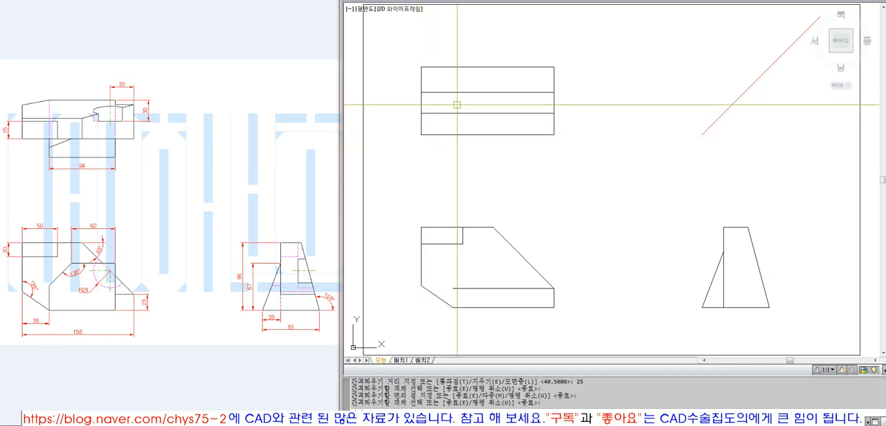
{"action": "left_click", "coordinate": [457, 101]}
Draw a vertical line up from the front view notch's upper-right corner and fillet it with the offset line into a corner
{"action": "key", "text": "Return"}
{"action": "type", "text": "f"}
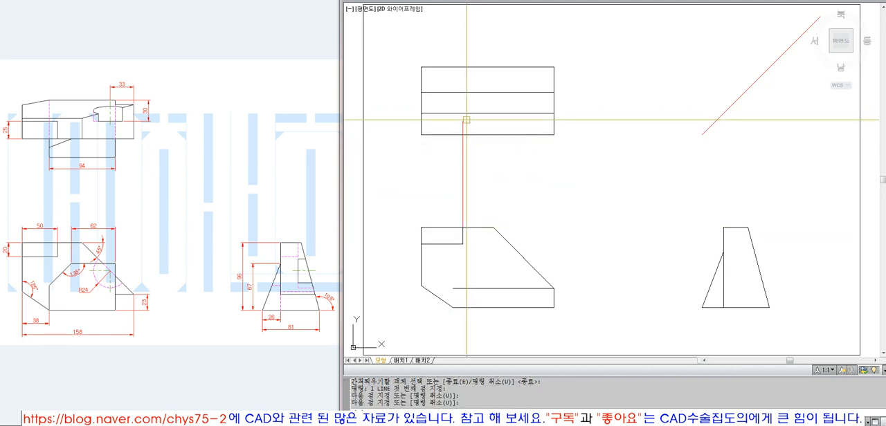
{"action": "key", "text": "Return"}
{"action": "left_click", "coordinate": [449, 91]}
{"action": "left_click", "coordinate": [463, 125]}
Trim the vertical line below the top view's inner horizontal line and match its remaining part to that line's properties
{"action": "type", "text": "t"}
{"action": "key", "text": "Return"}
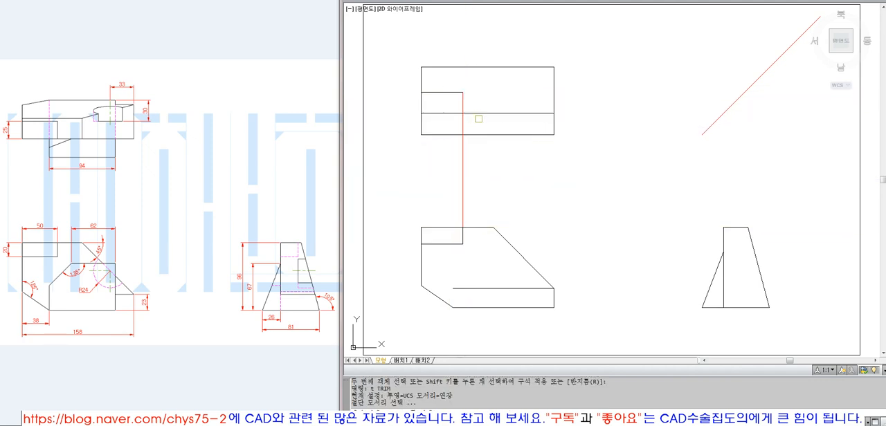
{"action": "left_click", "coordinate": [472, 114]}
{"action": "key", "text": "Return"}
{"action": "left_click", "coordinate": [463, 122]}
{"action": "key", "text": "Return"}
{"action": "type", "text": "ma"}
{"action": "key", "text": "Return"}
{"action": "left_click", "coordinate": [473, 113]}
{"action": "left_click_drag", "start_coordinate": [471, 119], "coordinate": [449, 100]}
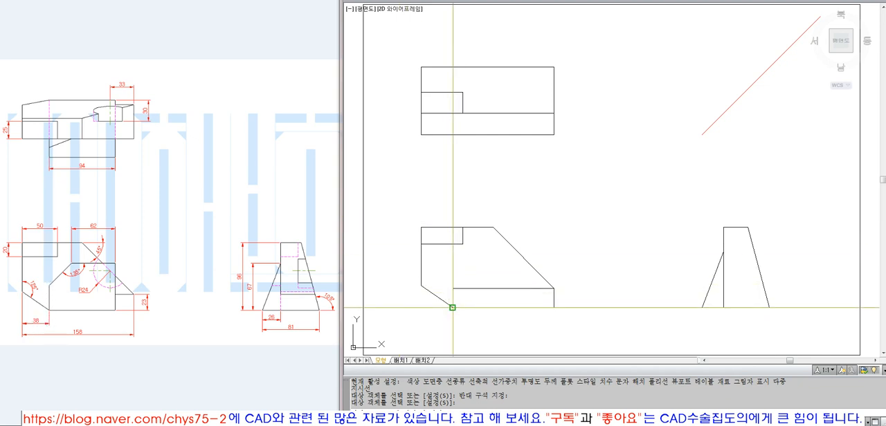
Draw a vertical line up from the left end of the front view's bottom edge to just below the top view
{"action": "type", "text": "l"}
{"action": "key", "text": "Return"}
{"action": "left_click", "coordinate": [452, 307]}
{"action": "left_click", "coordinate": [452, 151]}
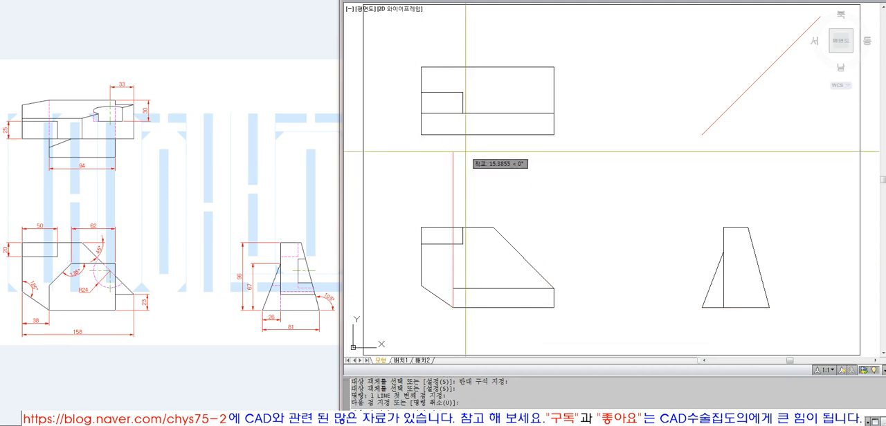
{"action": "key", "text": "Return"}
{"action": "type", "text": "ex"}
{"action": "key", "text": "Return"}
{"action": "left_click", "coordinate": [453, 113]}
{"action": "key", "text": "Return"}
{"action": "key", "text": "Escape"}
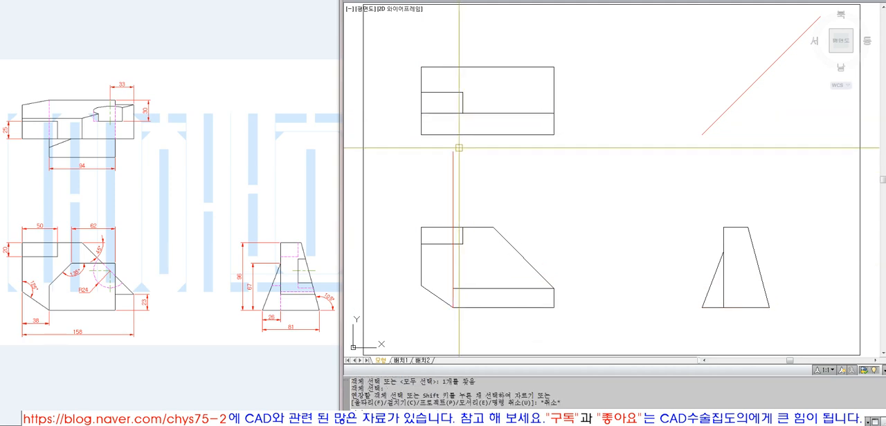
Extend the vertical projection line up to the top view's lower edge
{"action": "type", "text": "ex"}
{"action": "key", "text": "Return"}
{"action": "left_click", "coordinate": [453, 136]}
{"action": "key", "text": "Return"}
{"action": "left_click", "coordinate": [456, 157]}
{"action": "left_click", "coordinate": [452, 159]}
Move the vertical projection line to the 작업선HIDDEN layer and make that layer current
{"action": "left_click", "coordinate": [480, 167]}
{"action": "left_click", "coordinate": [435, 160]}
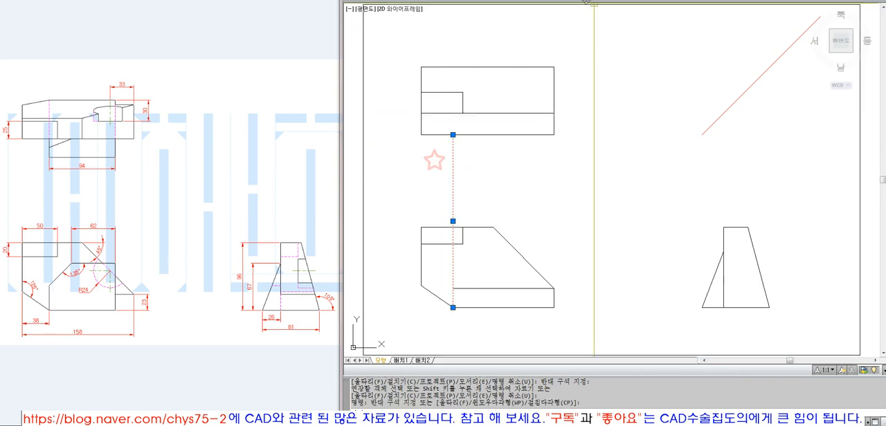
{"action": "left_click", "coordinate": [578, 2]}
{"action": "left_click", "coordinate": [573, 64]}
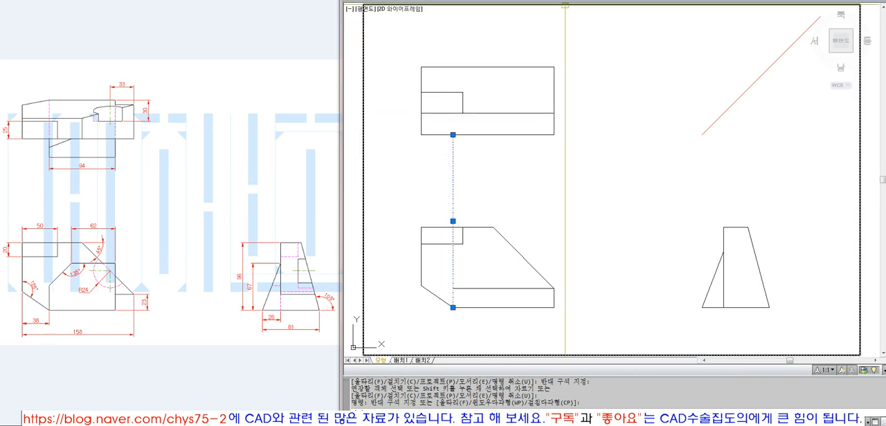
{"action": "key", "text": "Escape"}
{"action": "left_click", "coordinate": [577, 2]}
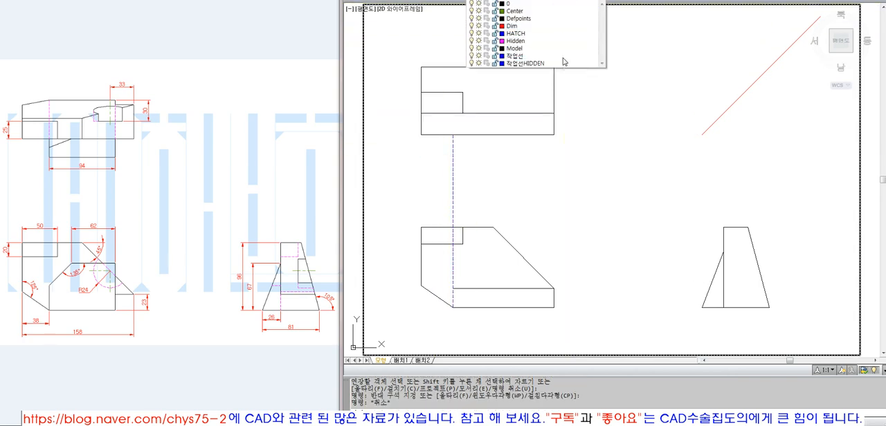
{"action": "left_click", "coordinate": [562, 63]}
{"action": "key", "text": "Escape"}
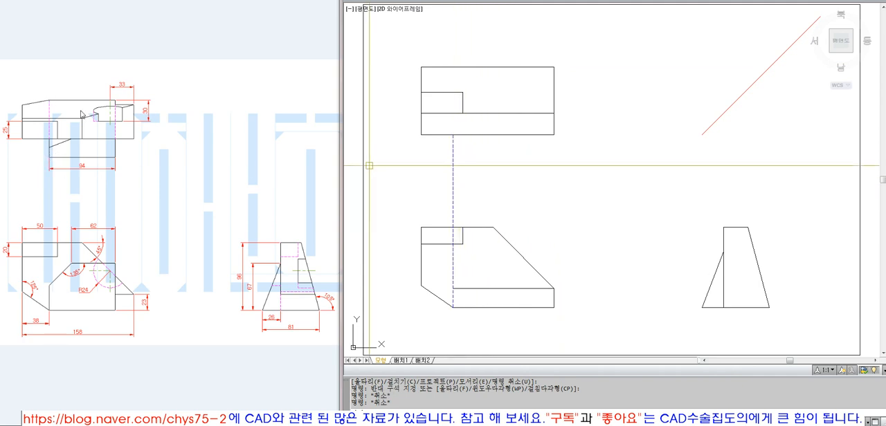
Draw two line segments up from the projection line's upper end, perpendicular to the top view's inner horizontal line and its upper edge
{"action": "type", "text": "l"}
{"action": "key", "text": "Return"}
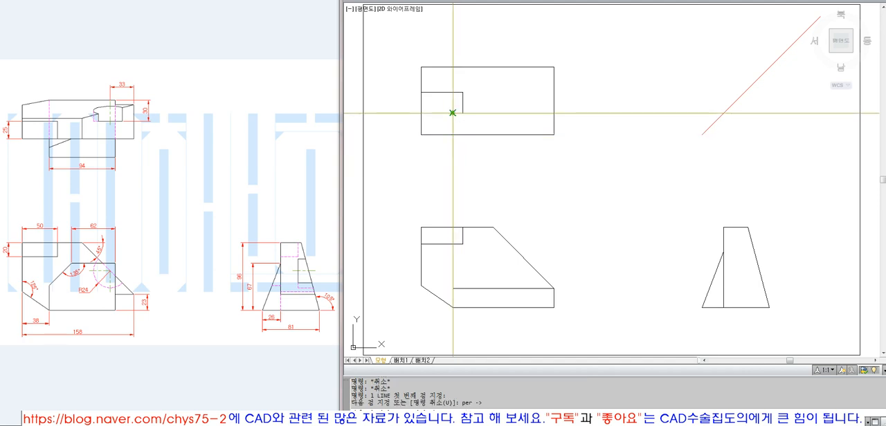
{"action": "type", "text": "per"}
{"action": "key", "text": "space"}
{"action": "left_click", "coordinate": [458, 66]}
{"action": "key", "text": "space"}
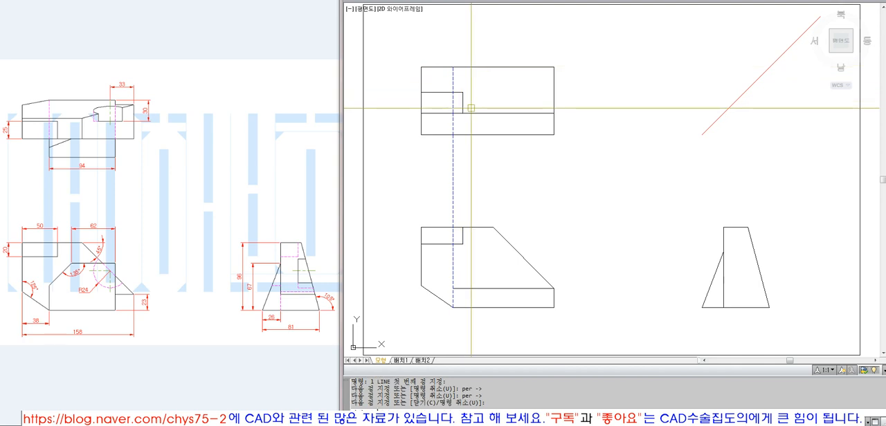
Match the lower vertical segment in the top view to the inner horizontal line's properties
{"action": "type", "text": "ma"}
{"action": "key", "text": "space"}
{"action": "left_click", "coordinate": [472, 113]}
{"action": "left_click", "coordinate": [471, 118]}
{"action": "left_click", "coordinate": [444, 120]}
{"action": "key", "text": "space"}
Move the upper vertical segment in the top view to the Hidden layer
{"action": "left_click", "coordinate": [452, 77]}
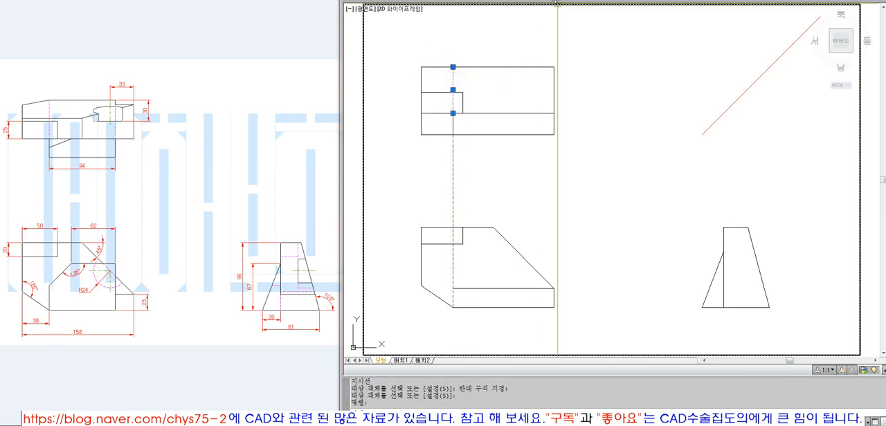
{"action": "left_click", "coordinate": [558, 2]}
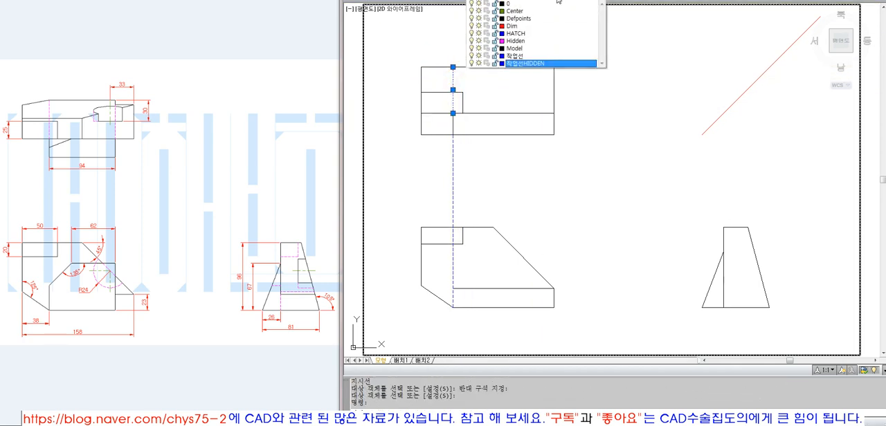
{"action": "left_click", "coordinate": [546, 41]}
{"action": "key", "text": "Escape"}
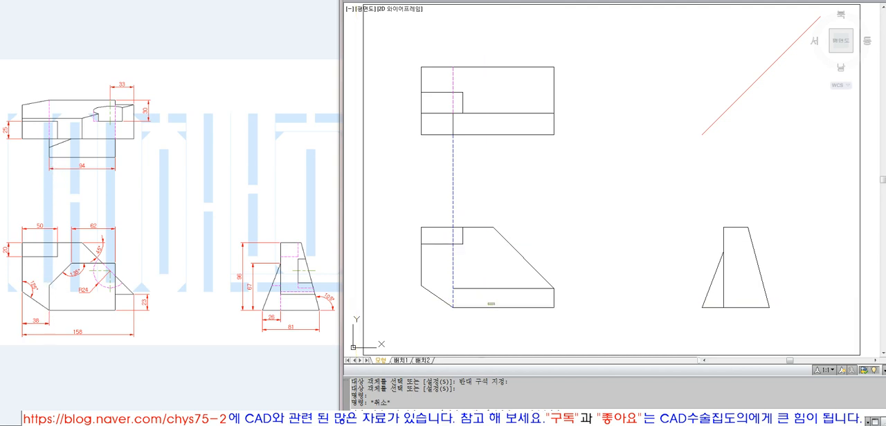
Erase the dashed vertical projection line between the front view and the top view
{"action": "left_click", "coordinate": [496, 304]}
{"action": "key", "text": "Escape"}
{"action": "key", "text": "Escape"}
{"action": "left_click", "coordinate": [454, 277]}
{"action": "type", "text": "e"}
{"action": "key", "text": "space"}
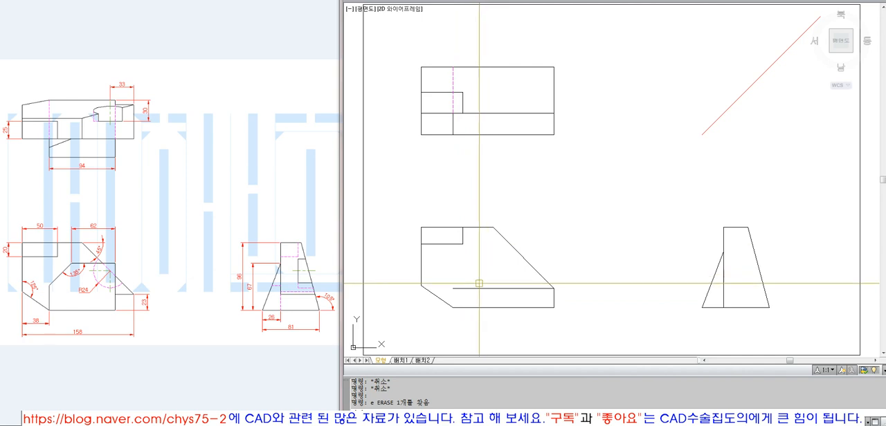
Draw a vertical line upward from the lower end of the front view's bottom-left chamfer, past the inner horizontal line
{"action": "type", "text": "l"}
{"action": "key", "text": "space"}
{"action": "left_click", "coordinate": [454, 309]}
{"action": "left_click", "coordinate": [466, 266]}
{"action": "key", "text": "space"}
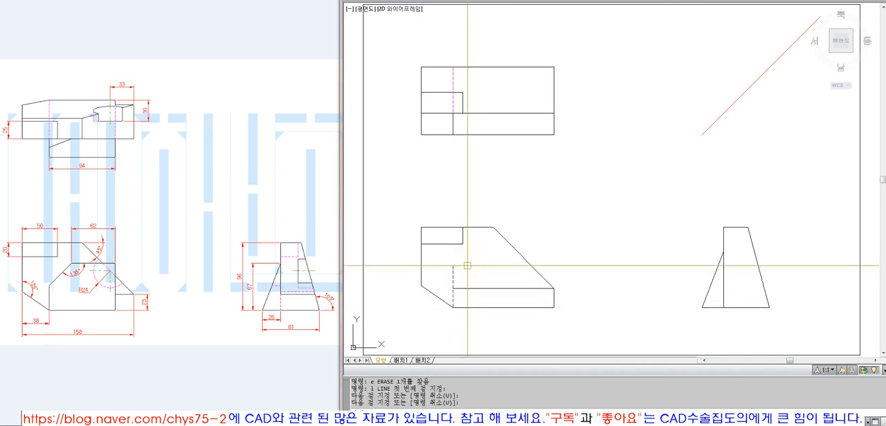
Offset the new vertical line in the front view by 94 to the right
{"action": "type", "text": "o"}
{"action": "key", "text": "space"}
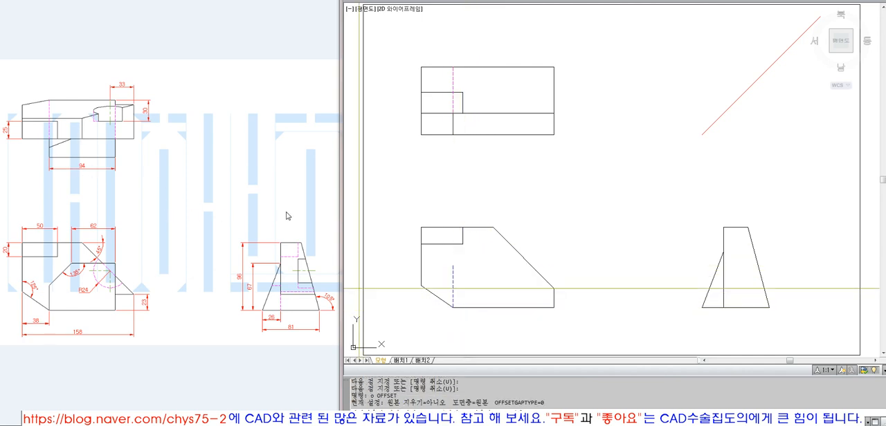
{"action": "left_click", "coordinate": [455, 265]}
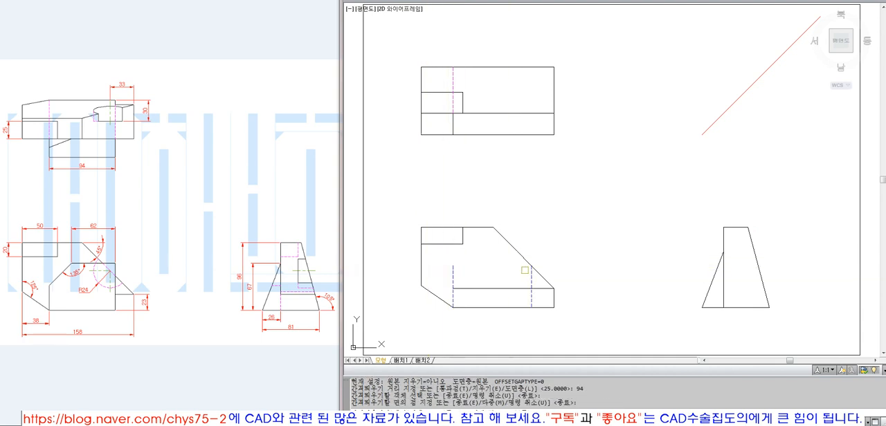
{"action": "left_click", "coordinate": [524, 273]}
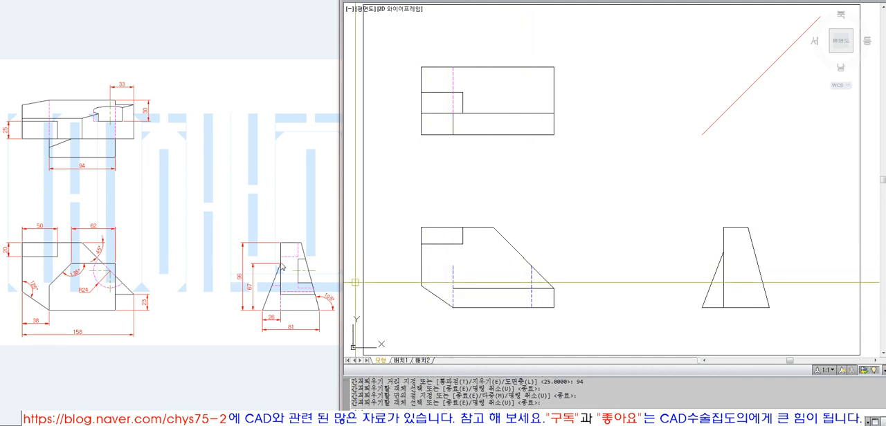
{"action": "key", "text": "Return"}
Project the top of the side view's left slanted edge to the front view and fillet it with both vertical lines into sharp corners
{"action": "type", "text": "l LINE 첫 번째 점 지정:"}
{"action": "key", "text": "Return"}
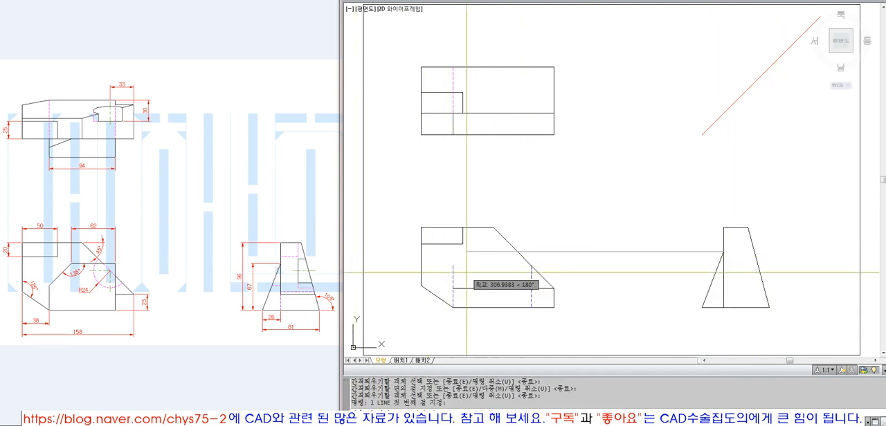
{"action": "left_click", "coordinate": [466, 274]}
{"action": "key", "text": "Return"}
{"action": "type", "text": "f"}
{"action": "key", "text": "Return"}
{"action": "left_click", "coordinate": [487, 253]}
Match the front view's new dashed rectangle lines to the properties of the solid outline
{"action": "key", "text": "Return"}
{"action": "left_click", "coordinate": [500, 255]}
{"action": "left_click", "coordinate": [531, 278]}
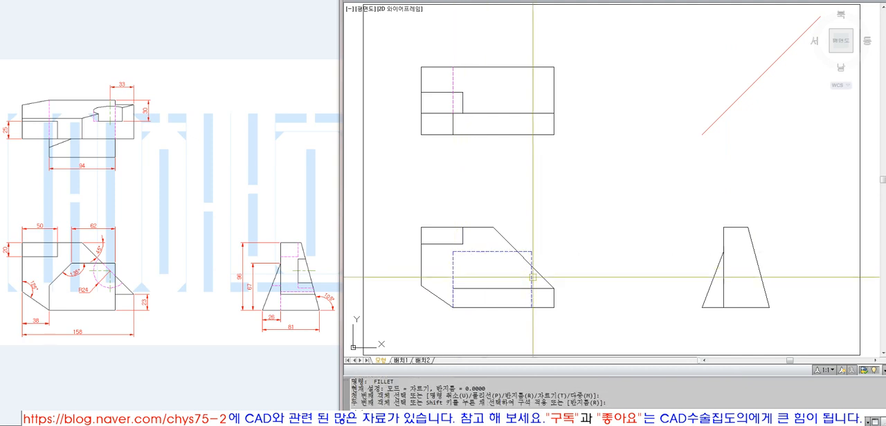
{"action": "type", "text": "ma"}
{"action": "key", "text": "Return"}
{"action": "left_click", "coordinate": [544, 276]}
{"action": "left_click", "coordinate": [547, 247]}
{"action": "left_click", "coordinate": [521, 270]}
{"action": "key", "text": "Return"}
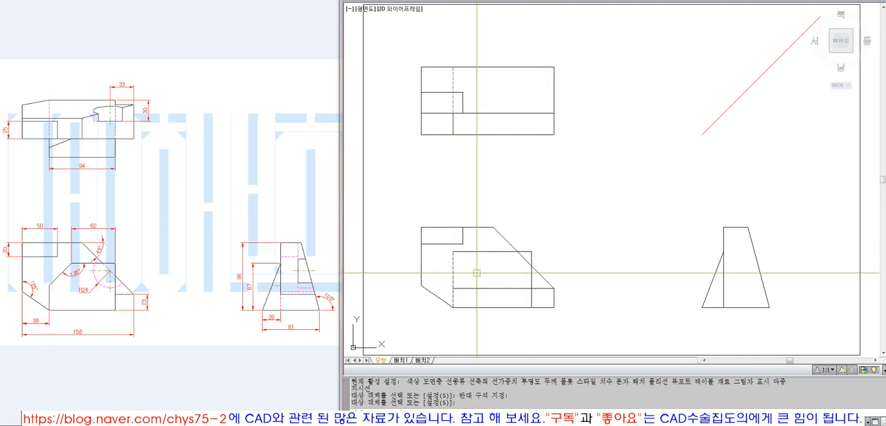
{"action": "left_click", "coordinate": [453, 286]}
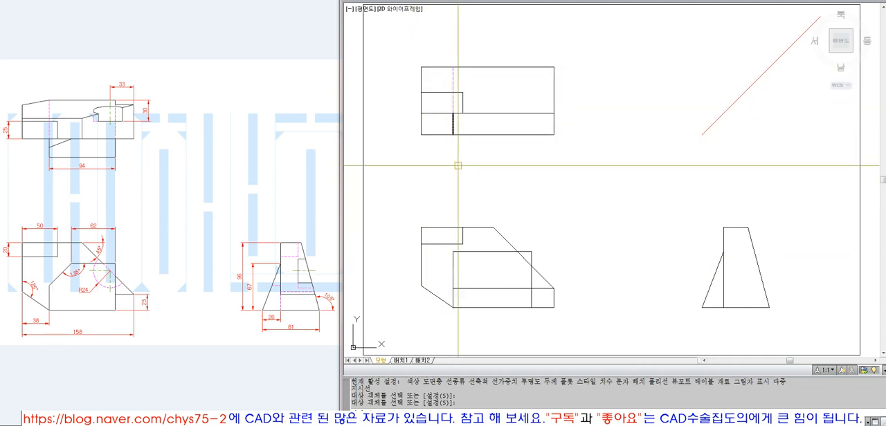
Trim away the top view's lower-left corner outside the inner horizontal line and the short vertical line
{"action": "type", "text": "t"}
{"action": "key", "text": "space"}
{"action": "left_click", "coordinate": [456, 126]}
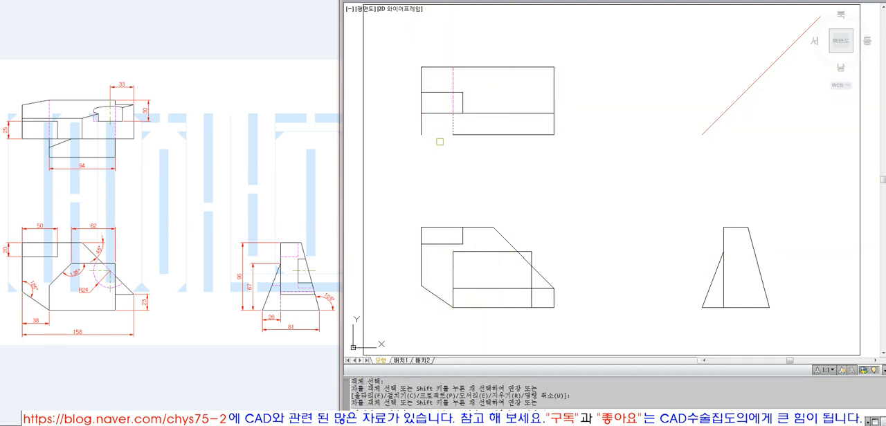
{"action": "left_click", "coordinate": [421, 125]}
{"action": "key", "text": "space"}
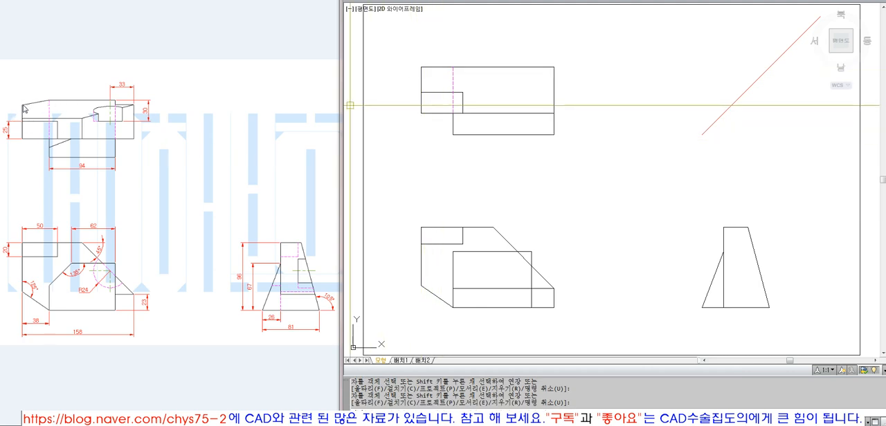
Project the upper end of the front view's bottom-left chamfer to the side view's right slanted edge and trim the overshoot
{"action": "type", "text": "l"}
{"action": "key", "text": "space"}
{"action": "left_click", "coordinate": [421, 285]}
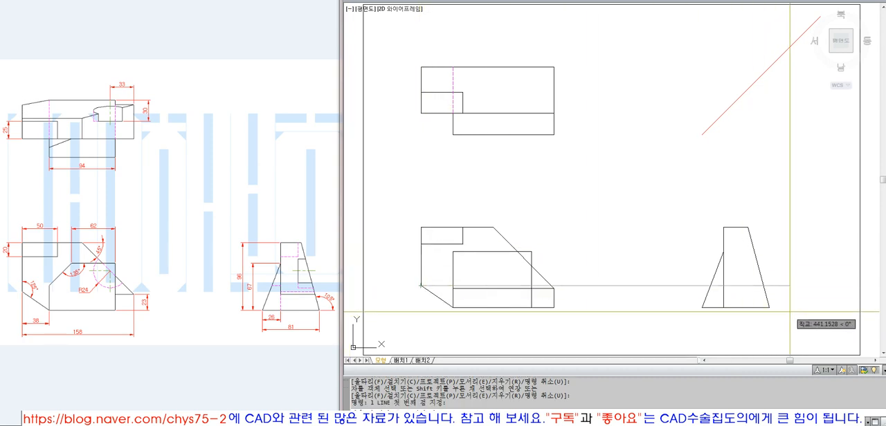
{"action": "left_click", "coordinate": [790, 312]}
{"action": "key", "text": "space"}
{"action": "type", "text": "t"}
{"action": "key", "text": "space"}
{"action": "left_click", "coordinate": [763, 294]}
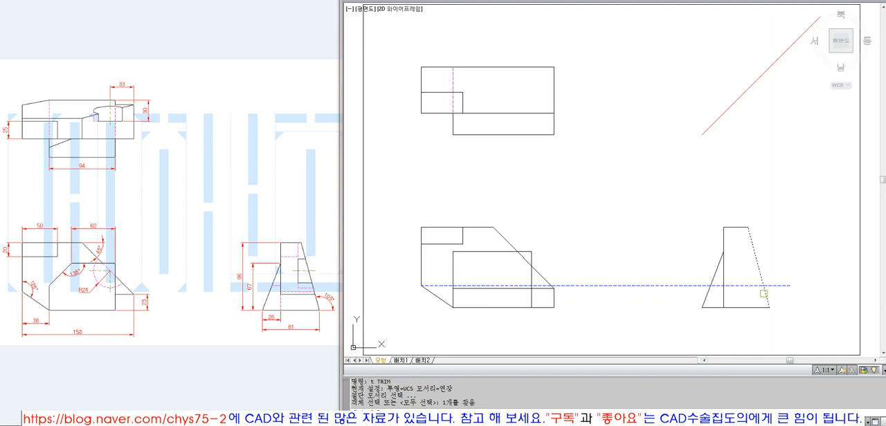
{"action": "key", "text": "space"}
{"action": "left_click", "coordinate": [778, 285]}
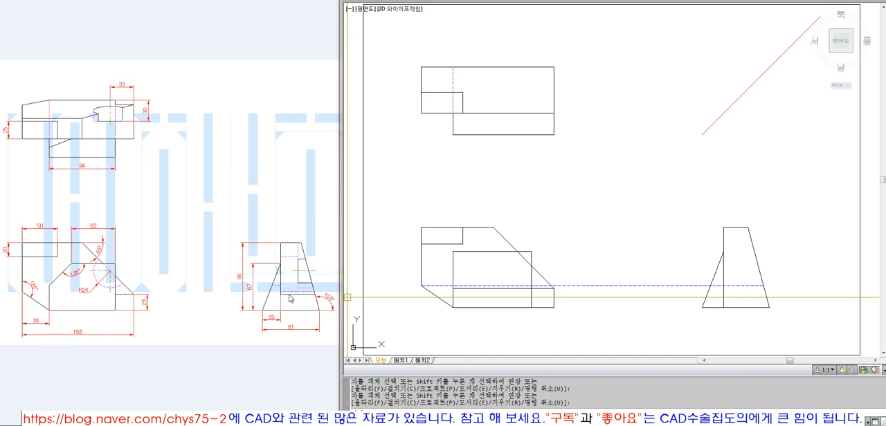
Erase the horizontal projection line between the front view and the side view
{"action": "left_click", "coordinate": [639, 285]}
{"action": "type", "text": "e"}
{"action": "key", "text": "space"}
Draw a horizontal line from the lower end of the front view's 45° edge and extend it to the side view's right slanted edge
{"action": "type", "text": "l"}
{"action": "key", "text": "space"}
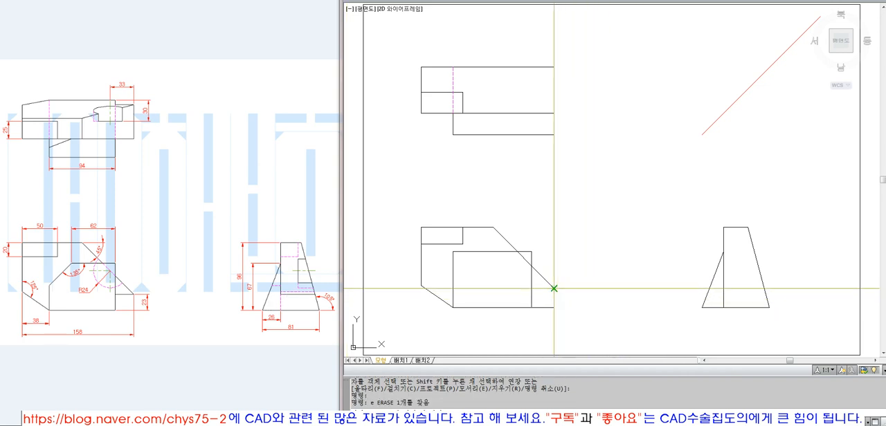
{"action": "type", "text": "ex"}
{"action": "key", "text": "space"}
{"action": "left_click", "coordinate": [786, 282]}
{"action": "left_click", "coordinate": [741, 294]}
{"action": "key", "text": "space"}
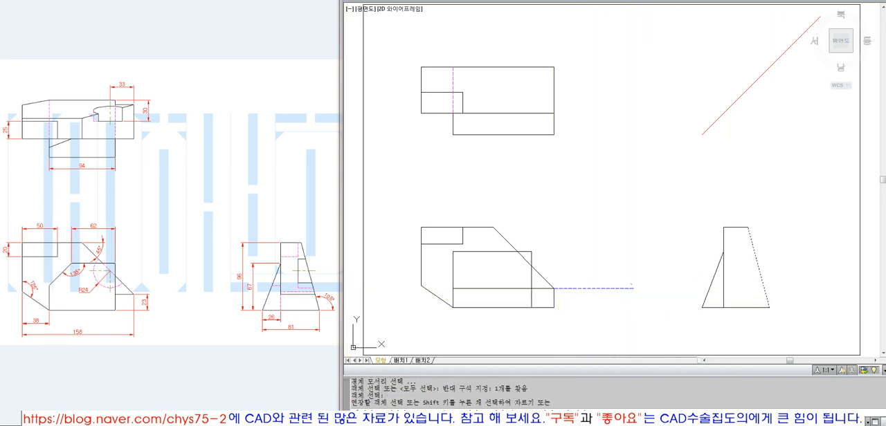
{"action": "left_click", "coordinate": [628, 288]}
{"action": "key", "text": "space"}
Fillet the projected line with the side view's inner vertical edge into a sharp corner and match its properties to that edge
{"action": "type", "text": "f"}
{"action": "key", "text": "space"}
{"action": "left_click", "coordinate": [723, 280]}
{"action": "left_click", "coordinate": [733, 288]}
{"action": "type", "text": "ma"}
{"action": "left_click", "coordinate": [723, 280]}
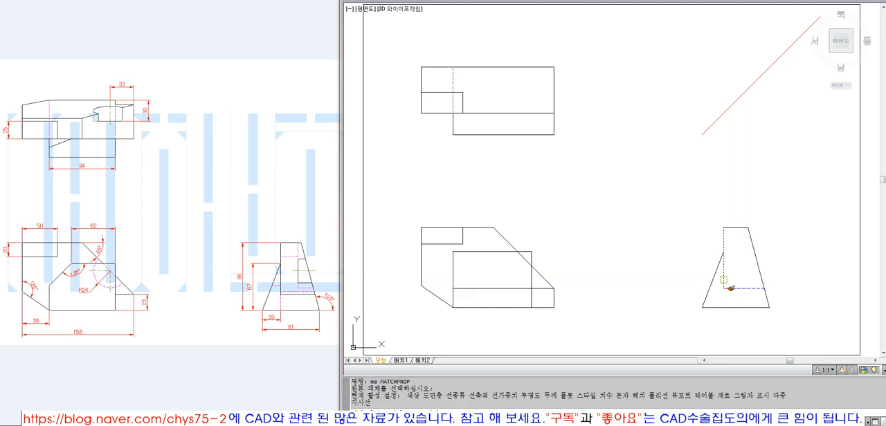
{"action": "key", "text": "space"}
Draw a vertical line down from the side view's new inner corner and trim it at the base line
{"action": "type", "text": "l"}
{"action": "key", "text": "space"}
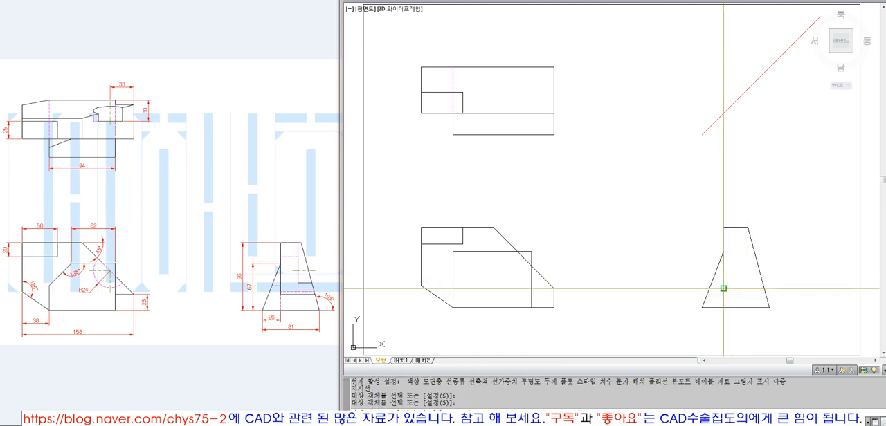
{"action": "left_click", "coordinate": [723, 288]}
{"action": "left_click", "coordinate": [723, 327]}
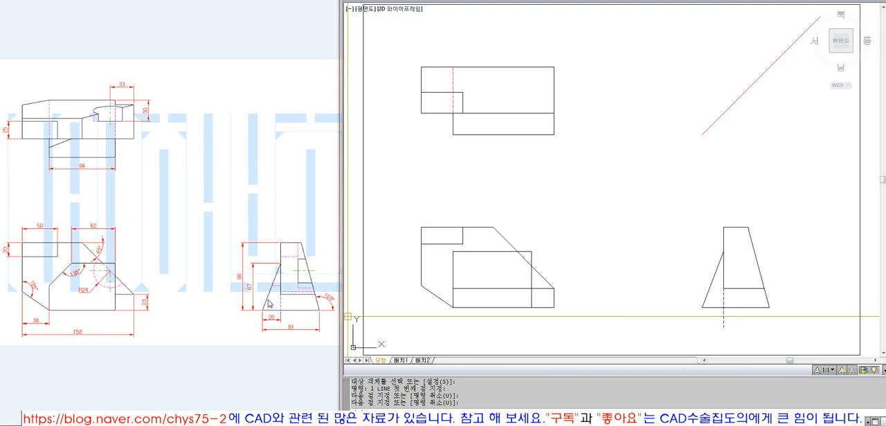
{"action": "type", "text": "tr"}
{"action": "key", "text": "space"}
{"action": "left_click", "coordinate": [732, 308]}
{"action": "key", "text": "space"}
{"action": "left_click", "coordinate": [723, 312]}
{"action": "key", "text": "space"}
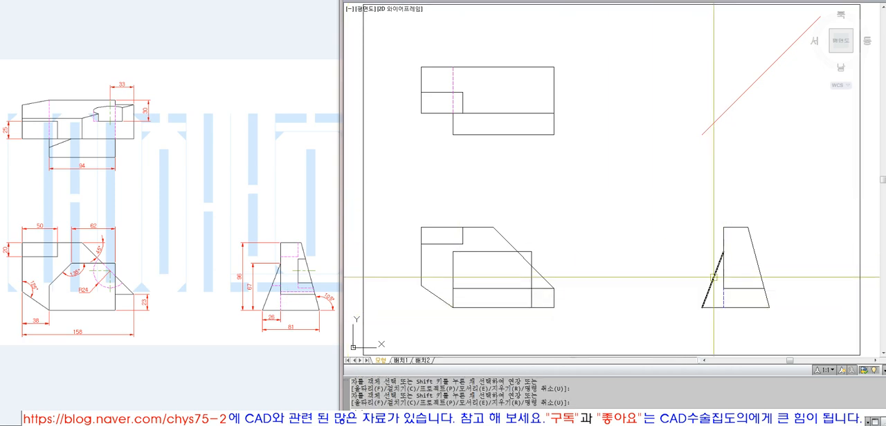
Move the short vertical line at the bottom of the side view to the Hidden layer
{"action": "left_click", "coordinate": [724, 298]}
{"action": "left_click", "coordinate": [553, 1]}
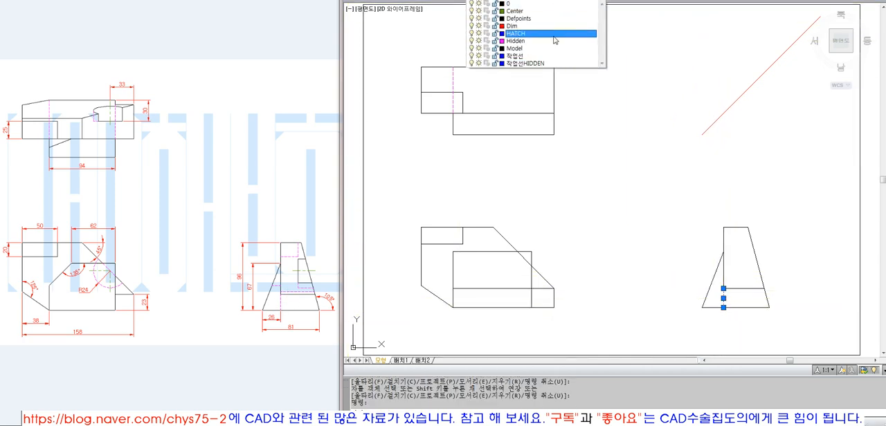
{"action": "left_click", "coordinate": [552, 47]}
{"action": "key", "text": "Escape"}
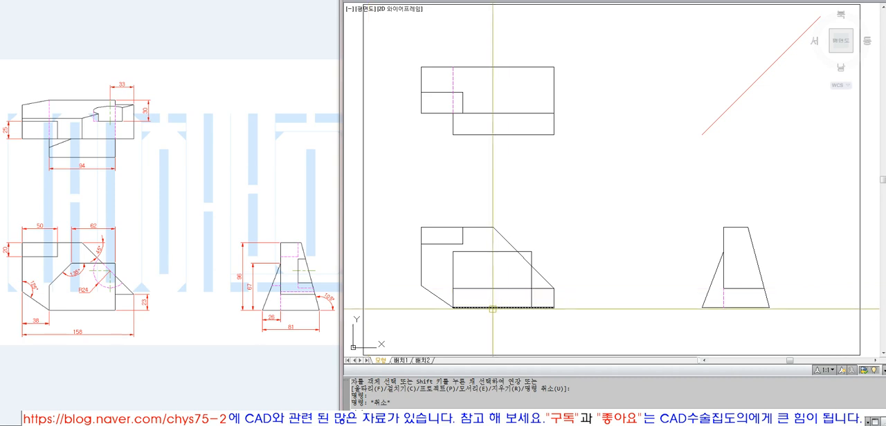
{"action": "type", "text": "l"}
{"action": "key", "text": "Return"}
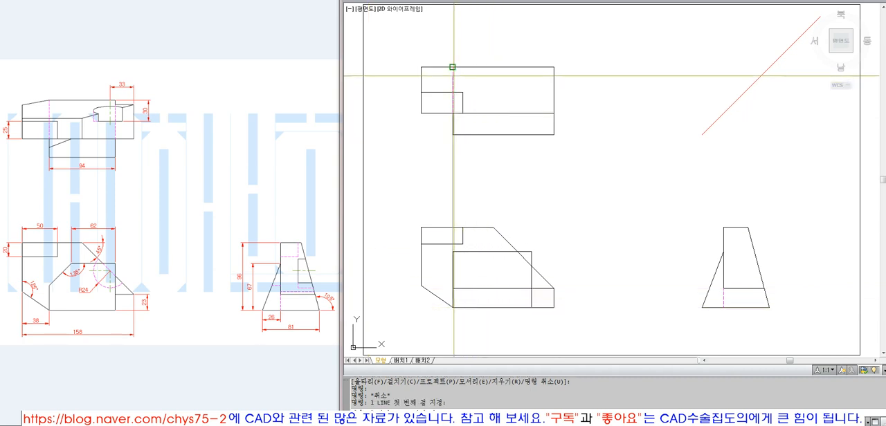
{"action": "key", "text": "Escape"}
{"action": "left_click", "coordinate": [441, 304]}
{"action": "left_click", "coordinate": [430, 293]}
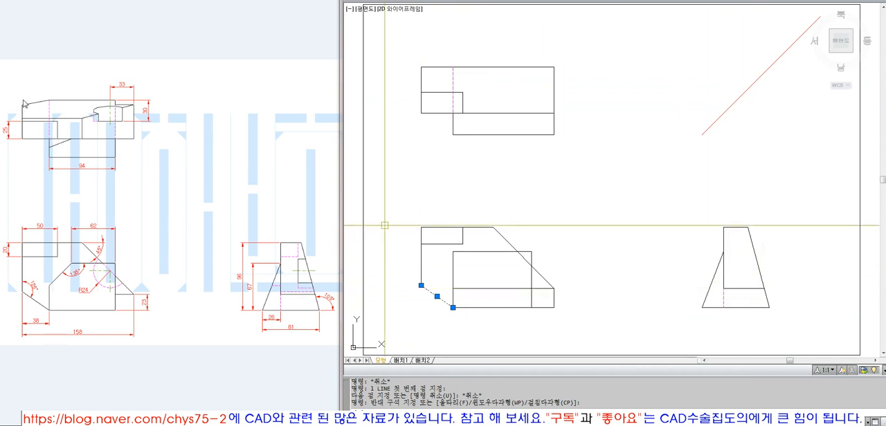
{"action": "key", "text": "Escape"}
{"action": "key", "text": "Escape"}
Draw a horizontal projection line from the upper end of the front view's chamfer and extend it to the side view's right slanted edge
{"action": "type", "text": "l"}
{"action": "key", "text": "Return"}
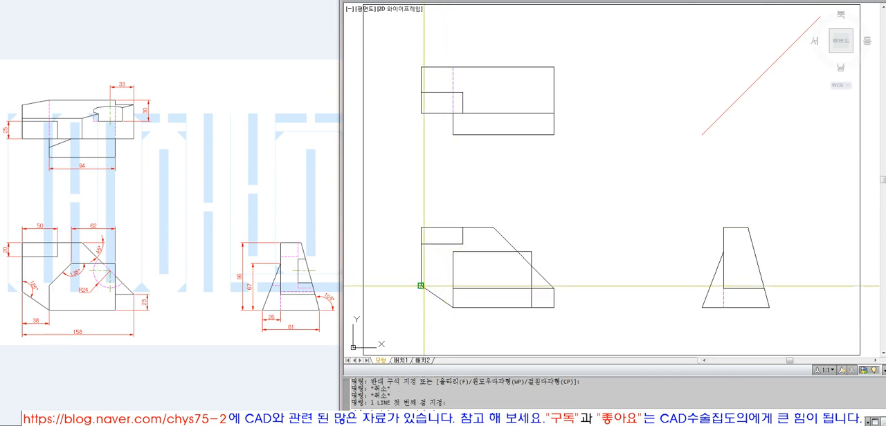
{"action": "left_click", "coordinate": [420, 285]}
{"action": "left_click", "coordinate": [613, 285]}
{"action": "key", "text": "Return"}
{"action": "type", "text": "ex"}
{"action": "key", "text": "Return"}
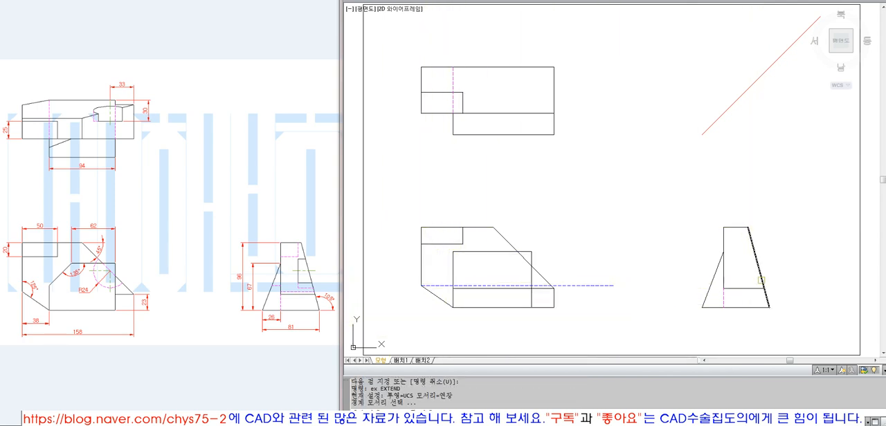
{"action": "left_click", "coordinate": [616, 268]}
{"action": "left_click", "coordinate": [609, 308]}
{"action": "key", "text": "Return"}
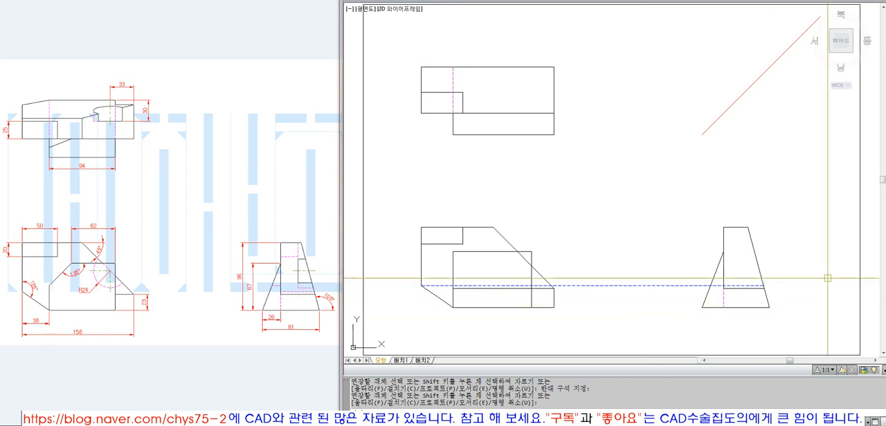
Draw a vertical projection line up from that point on the side view's slanted edge and extend it to the 45° reference line
{"action": "key", "text": "l"}
{"action": "key", "text": "Return"}
{"action": "left_click", "coordinate": [764, 285]}
{"action": "left_click", "coordinate": [765, 158]}
{"action": "key", "text": "Return"}
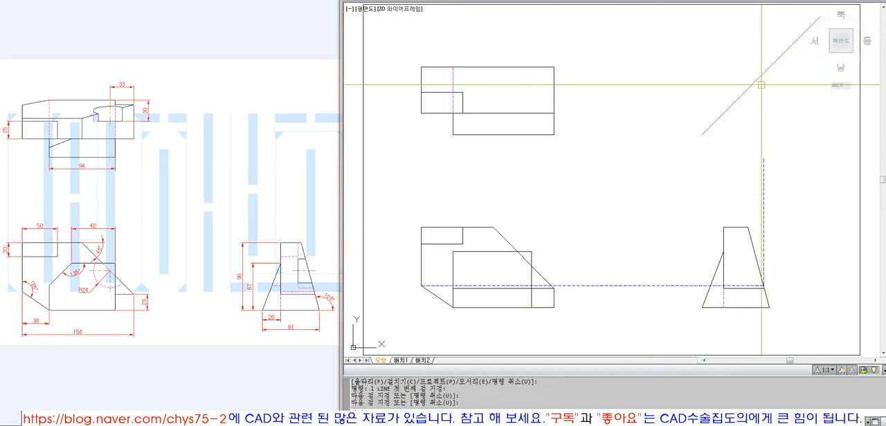
{"action": "type", "text": "ex"}
{"action": "key", "text": "Return"}
{"action": "left_click", "coordinate": [761, 75]}
{"action": "key", "text": "Return"}
{"action": "left_click", "coordinate": [772, 173]}
{"action": "left_click", "coordinate": [726, 162]}
Draw a horizontal projection line from the 45° reference line and extend it to the top view's left edge
{"action": "key", "text": "Return"}
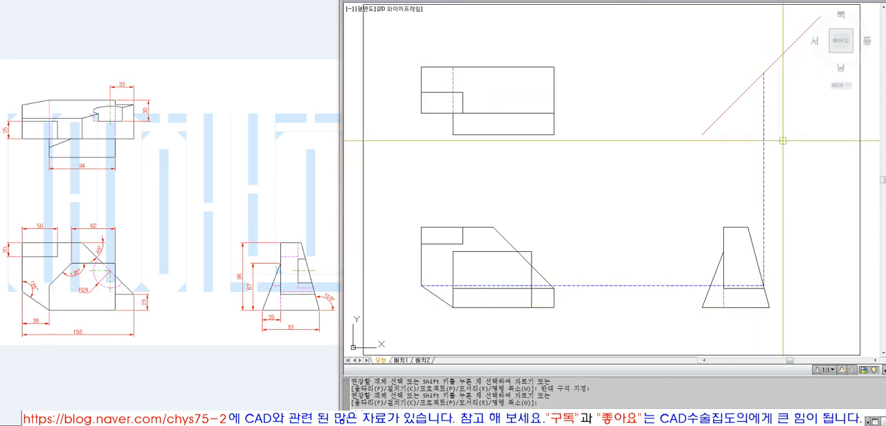
{"action": "key", "text": "l"}
{"action": "key", "text": "Return"}
{"action": "left_click", "coordinate": [763, 73]}
{"action": "left_click", "coordinate": [583, 72]}
{"action": "key", "text": "Return"}
{"action": "type", "text": "ex EXTEND"}
{"action": "key", "text": "Return"}
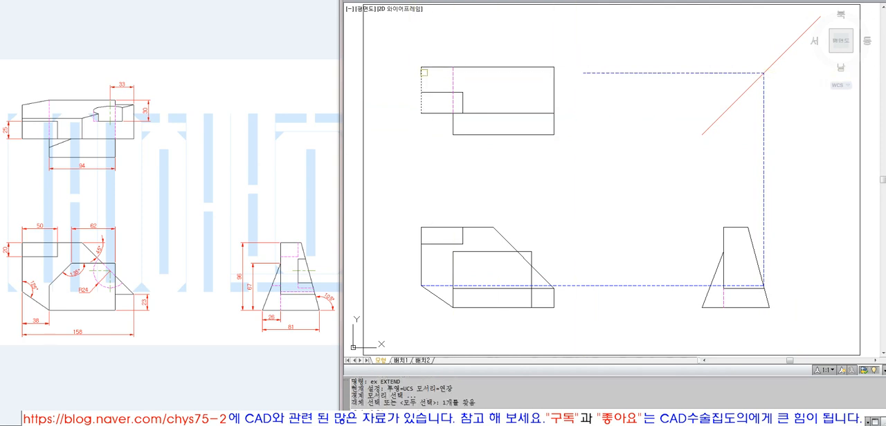
{"action": "key", "text": "Return"}
{"action": "left_click", "coordinate": [588, 72]}
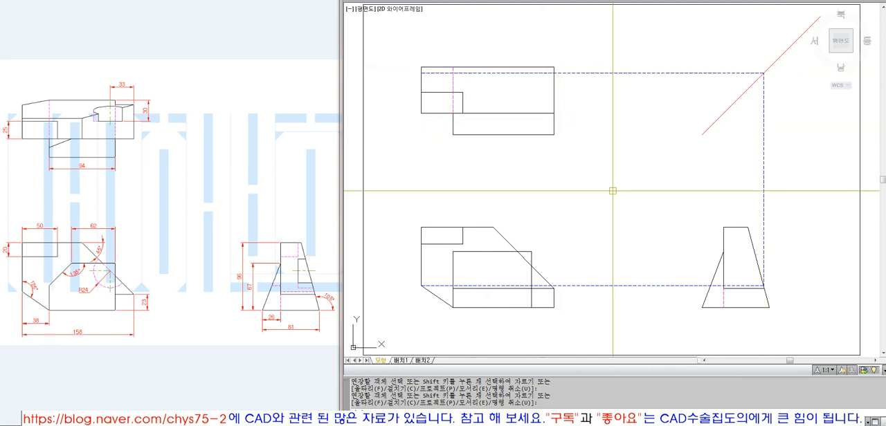
Draw a slanted line in the top view from the hidden line's upper end to the projected point on the left edge
{"action": "left_click", "coordinate": [453, 67]}
{"action": "left_click", "coordinate": [421, 72]}
{"action": "key", "text": "space"}
Erase the dashed horizontal and vertical projection lines linking the three views
{"action": "left_click", "coordinate": [469, 73]}
{"action": "type", "text": "e e"}
{"action": "left_click", "coordinate": [797, 182]}
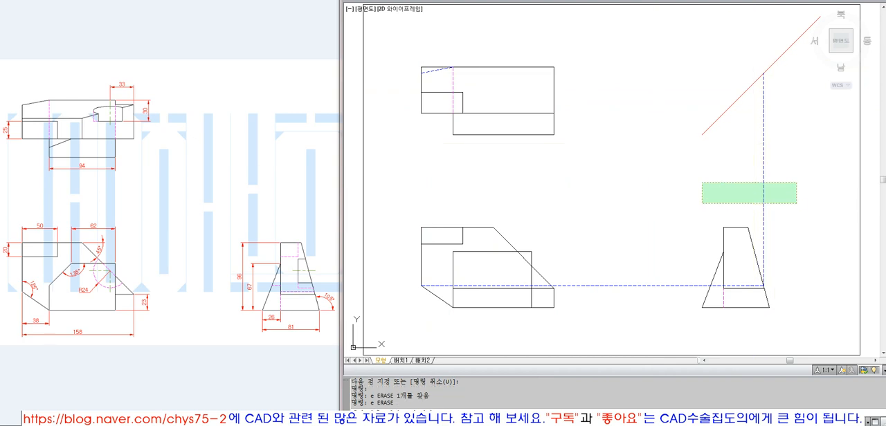
{"action": "left_click", "coordinate": [702, 203]}
{"action": "key", "text": "space"}
Trim the top view's upper-left corner outside the slanted line and match that line to the left edge's properties
{"action": "left_click", "coordinate": [429, 67]}
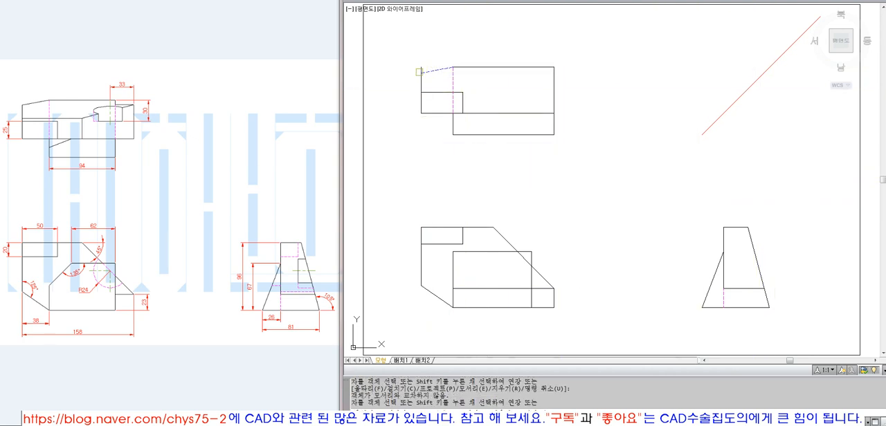
{"action": "left_click", "coordinate": [420, 69]}
{"action": "key", "text": "space"}
{"action": "type", "text": "ma MATCHPROP"}
{"action": "left_click", "coordinate": [421, 80]}
{"action": "left_click", "coordinate": [429, 73]}
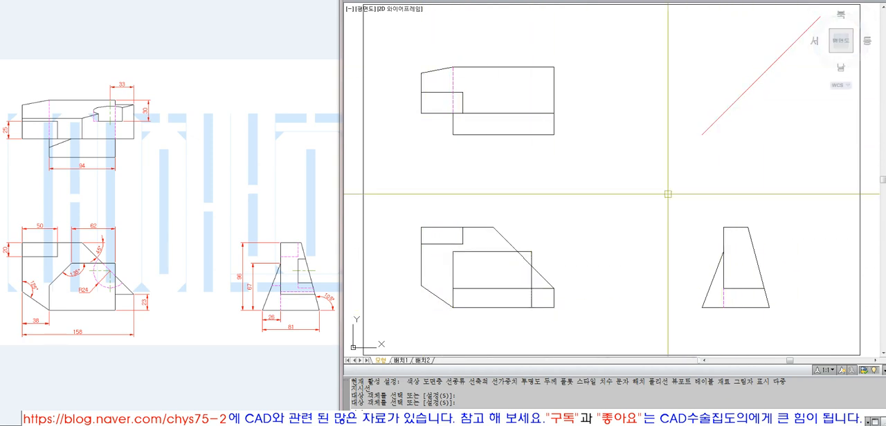
{"action": "type", "text": "rec"}
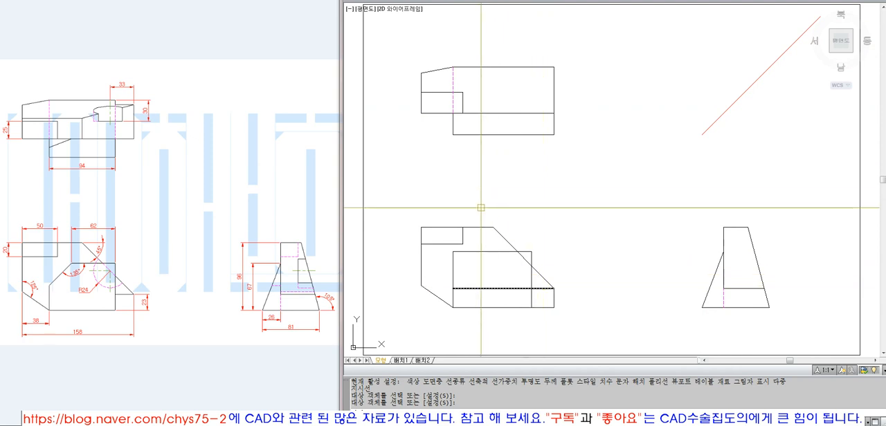
{"action": "key", "text": "Return"}
{"action": "left_click", "coordinate": [421, 73]}
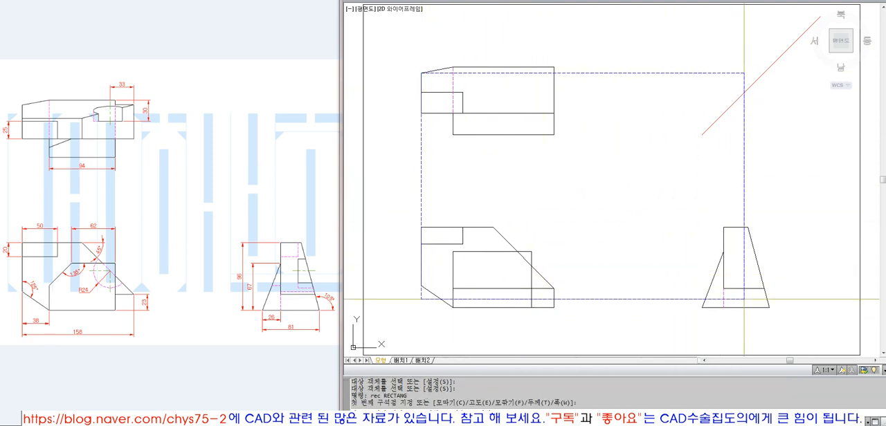
{"action": "key", "text": "Escape"}
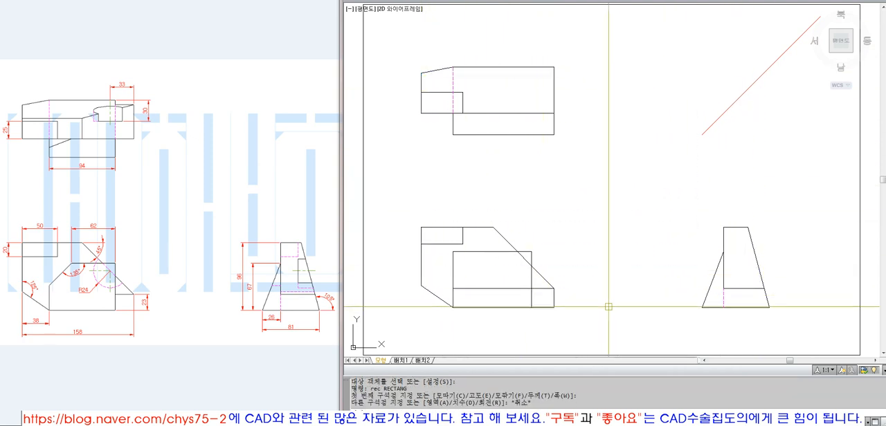
Draw a horizontal line from the front view's lower-left vertex across the side view, then a rectangle from its slanted-edge intersection to the top view's left corner
{"action": "type", "text": "l"}
{"action": "key", "text": "Return"}
{"action": "left_click", "coordinate": [420, 285]}
{"action": "left_click", "coordinate": [792, 304]}
{"action": "key", "text": "Return"}
{"action": "type", "text": "rec"}
{"action": "key", "text": "Return"}
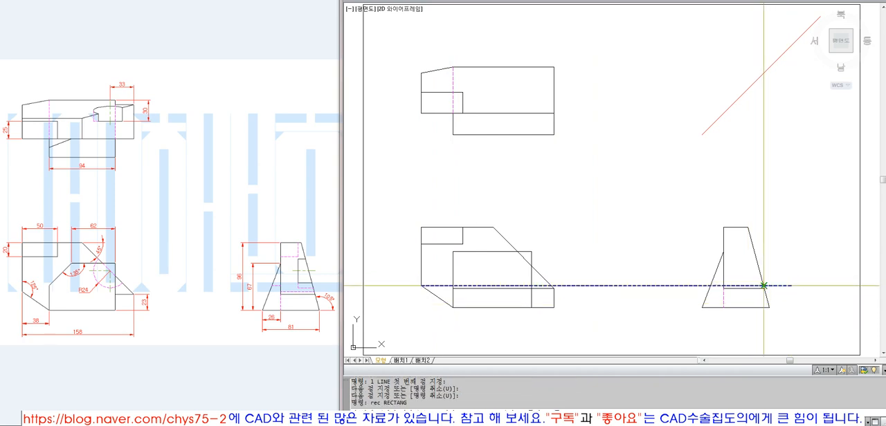
{"action": "left_click", "coordinate": [764, 285]}
{"action": "left_click", "coordinate": [420, 72]}
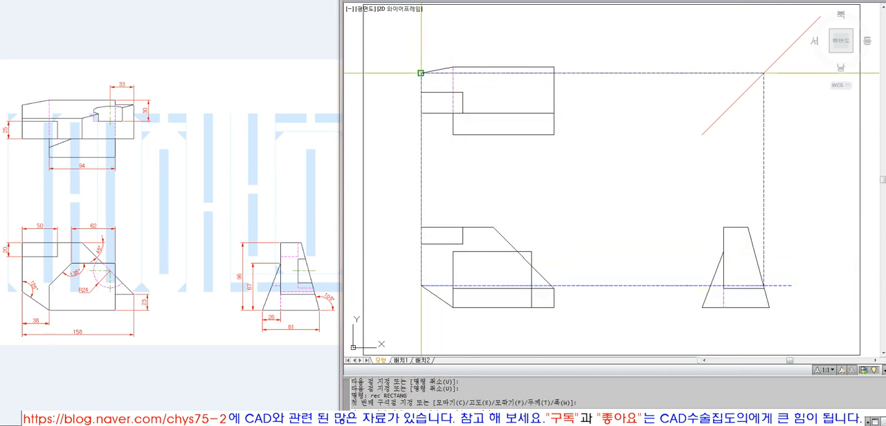
Erase the horizontal check line and the dashed rectangle linking the three views
{"action": "left_click", "coordinate": [778, 285]}
{"action": "type", "text": "e"}
{"action": "key", "text": "Return"}
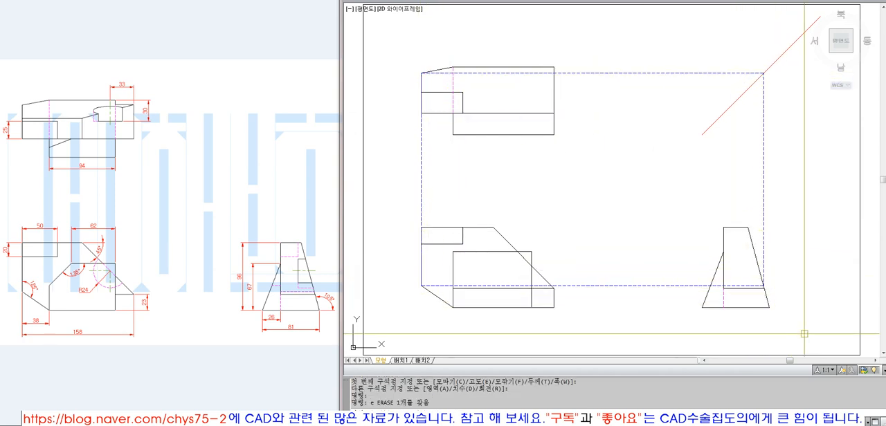
{"action": "left_click", "coordinate": [777, 194]}
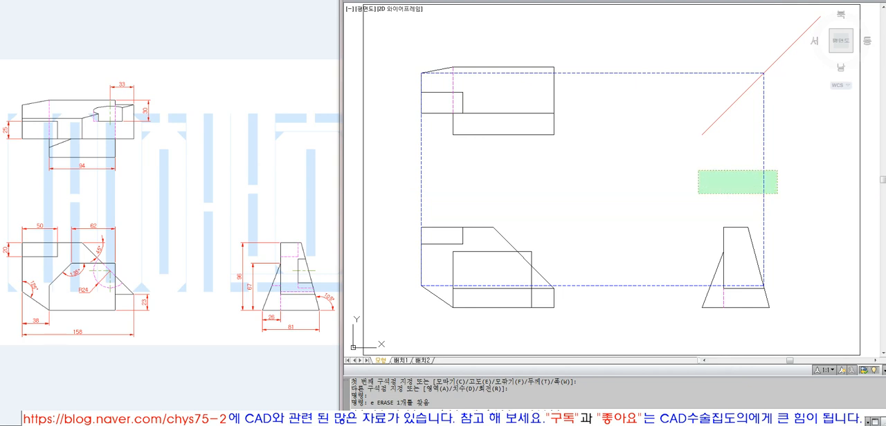
{"action": "left_click", "coordinate": [662, 170]}
{"action": "type", "text": "e"}
{"action": "key", "text": "Return"}
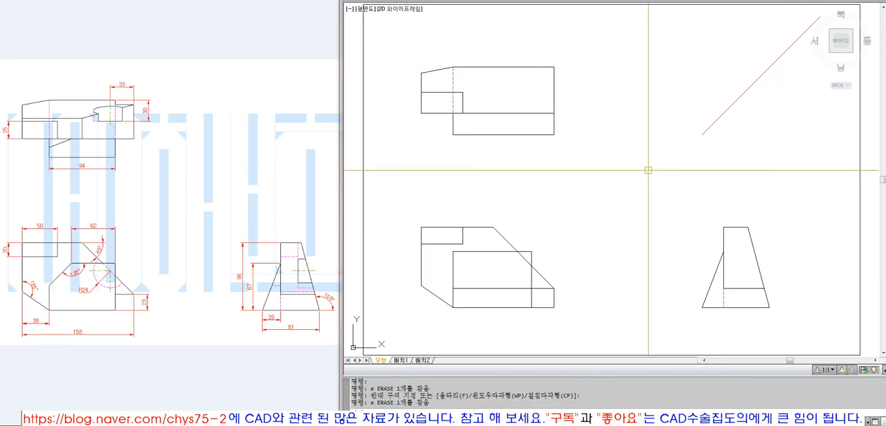
Draw a vertical projection line from the upper end of the front view's sloped edge and extend it to the top view's upper edge
{"action": "left_click", "coordinate": [65, 122]}
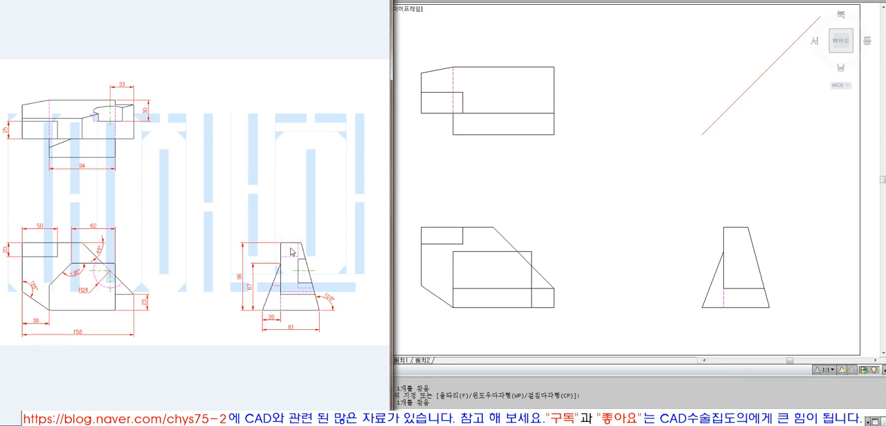
{"action": "left_click", "coordinate": [466, 260]}
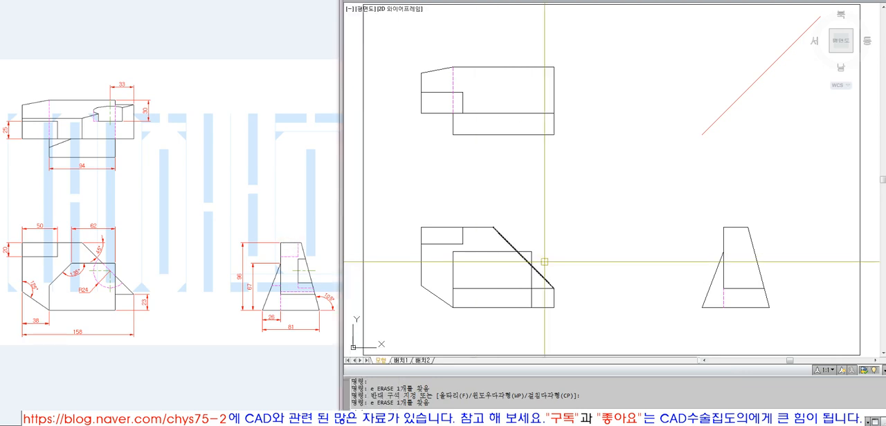
{"action": "key", "text": "l"}
{"action": "key", "text": "Return"}
{"action": "left_click", "coordinate": [492, 228]}
{"action": "left_click", "coordinate": [493, 78]}
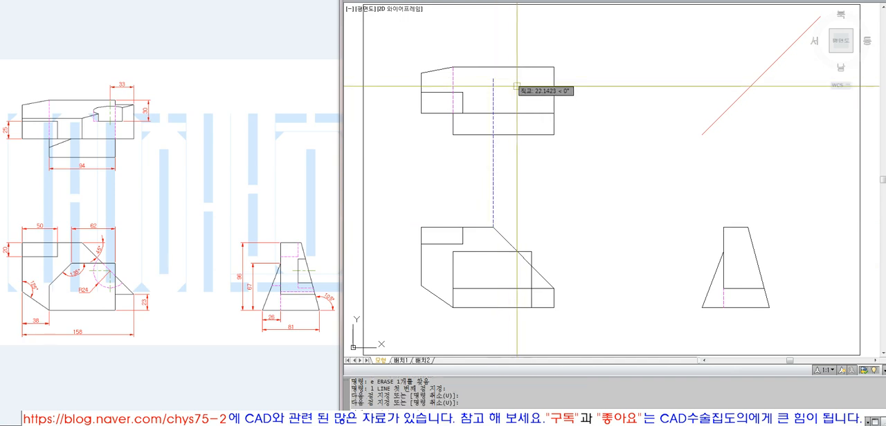
{"action": "type", "text": "ex"}
{"action": "key", "text": "Return"}
{"action": "left_click", "coordinate": [519, 66]}
{"action": "key", "text": "Return"}
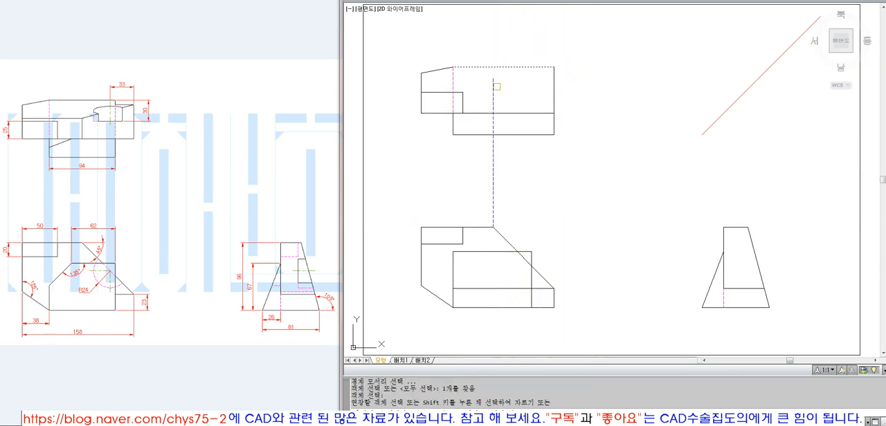
{"action": "left_click", "coordinate": [494, 86]}
{"action": "key", "text": "Return"}
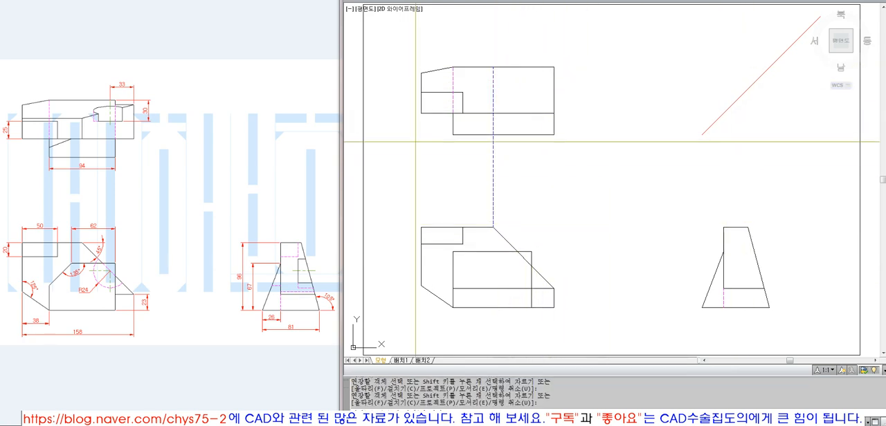
{"action": "key", "text": "l"}
{"action": "key", "text": "Return"}
{"action": "key", "text": "Escape"}
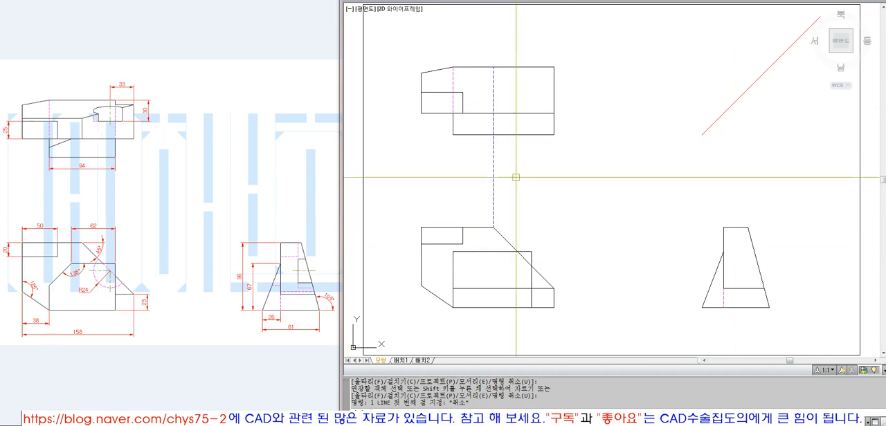
Draw a horizontal projection line from the upper end of the front view's sloped edge to the side view's upper-left corner
{"action": "key", "text": "l"}
{"action": "key", "text": "Return"}
{"action": "left_click", "coordinate": [493, 227]}
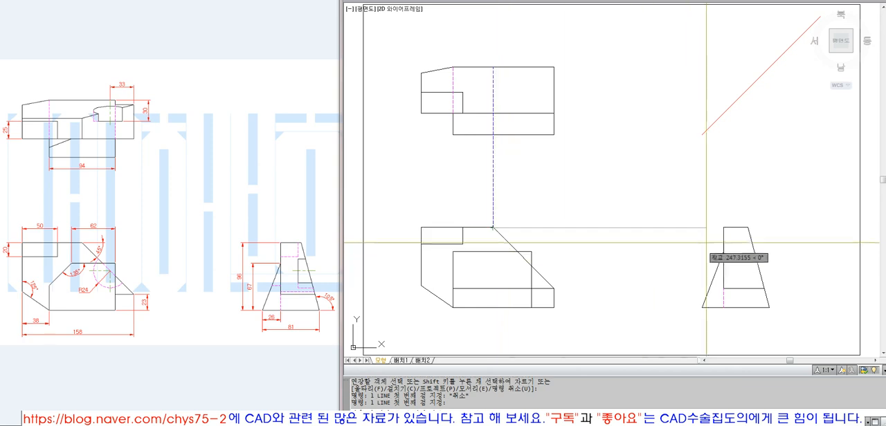
{"action": "left_click", "coordinate": [723, 227]}
Place donut markers with an outer diameter of 3 on both upper corners of the side view
{"action": "key", "text": "alt+d"}
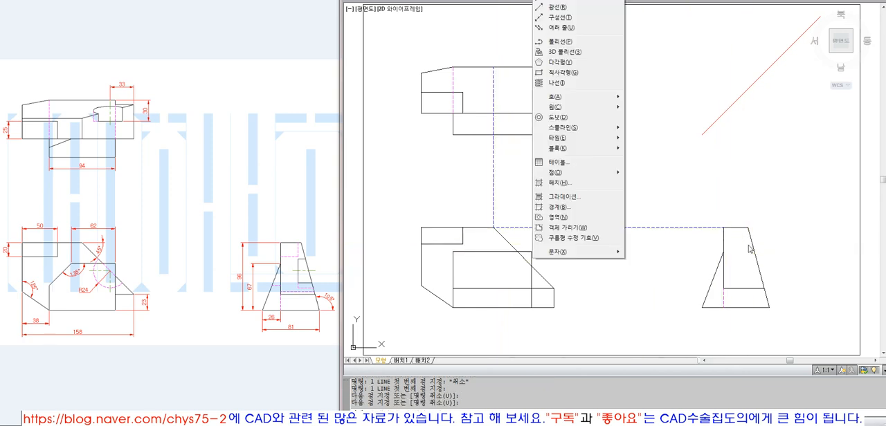
{"action": "key", "text": "d"}
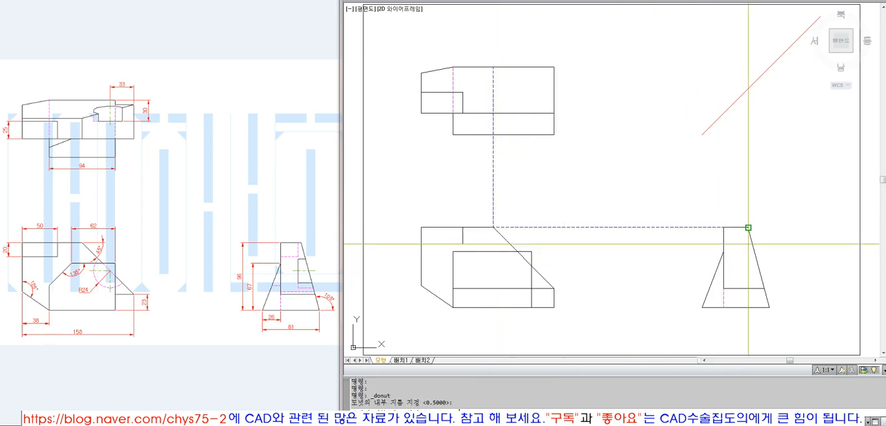
{"action": "type", "text": "3"}
{"action": "key", "text": "Return"}
{"action": "left_click", "coordinate": [723, 227]}
{"action": "left_click", "coordinate": [748, 228]}
{"action": "key", "text": "Return"}
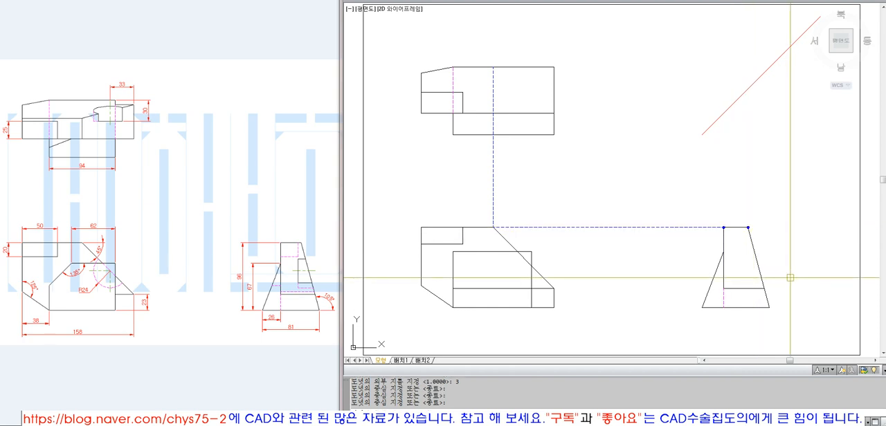
Try stretching the horizontal projection line past the side view and undo the grip edit
{"action": "left_click", "coordinate": [719, 228]}
{"action": "left_click", "coordinate": [723, 227]}
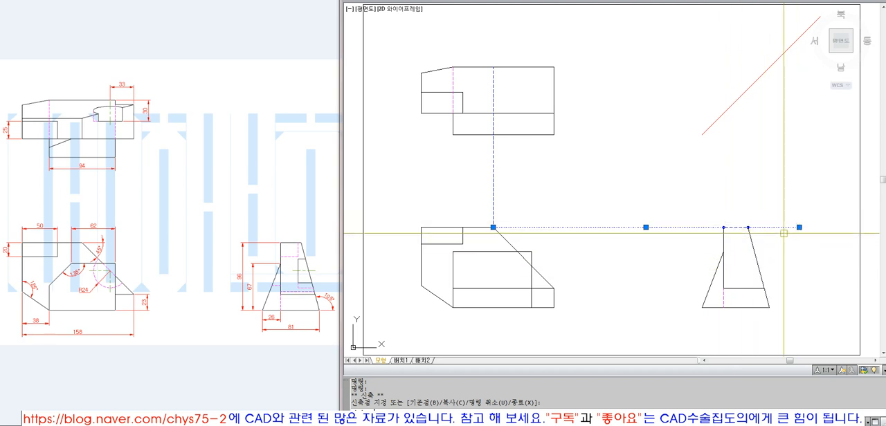
{"action": "type", "text": "u"}
{"action": "key", "text": "Return"}
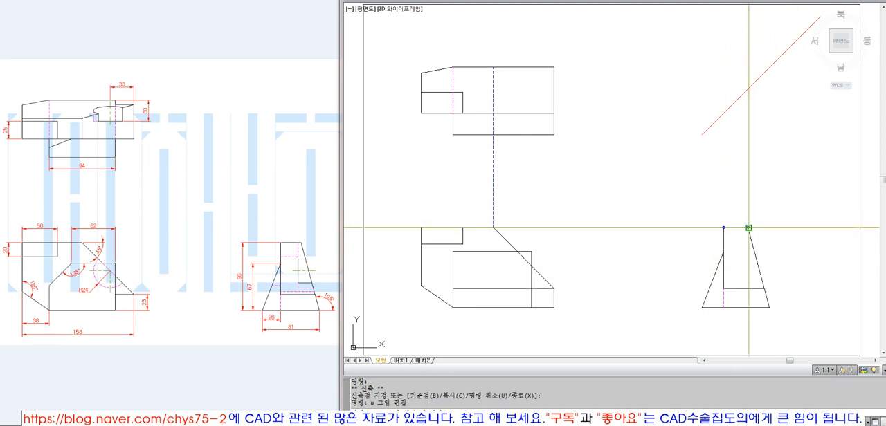
Draw a vertical projection line from the side view's upper-left corner and extend it to the 45° reference line
{"action": "type", "text": "ex"}
{"action": "key", "text": "Return"}
{"action": "left_click", "coordinate": [720, 117]}
{"action": "key", "text": "Return"}
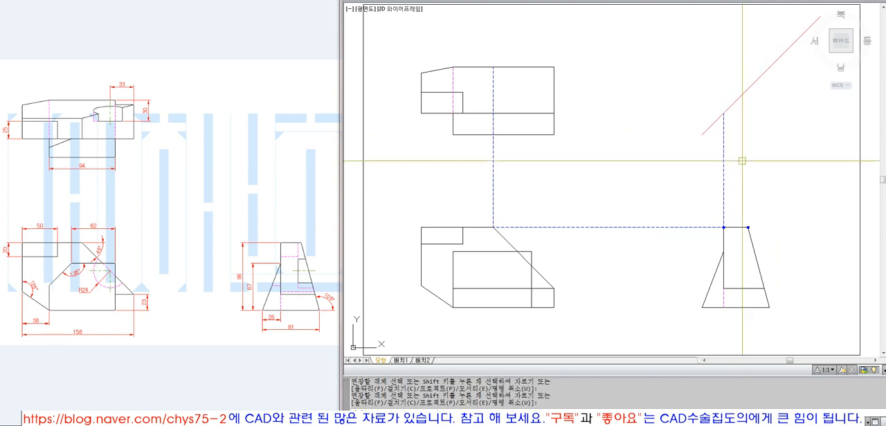
{"action": "left_click", "coordinate": [723, 137]}
{"action": "key", "text": "Return"}
Draw a horizontal projection line from that 45° line intersection and extend it to the vertical projection line in the top view
{"action": "type", "text": "l LINE 첫 번째 점 지정:"}
{"action": "key", "text": "Return"}
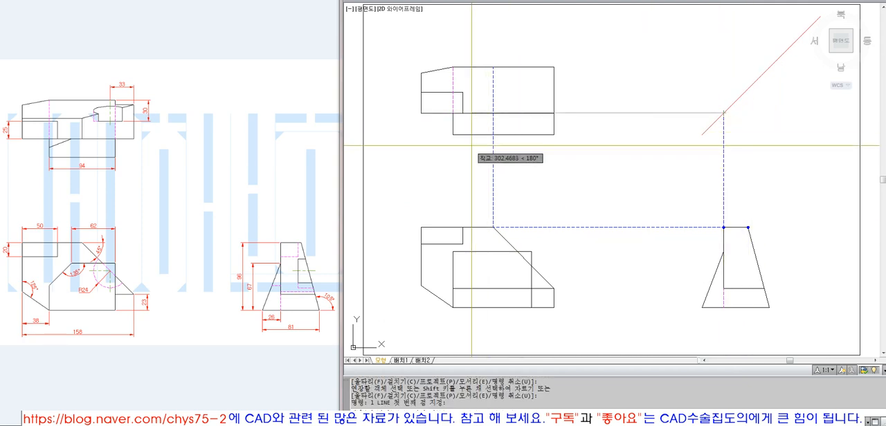
{"action": "left_click", "coordinate": [554, 112]}
{"action": "left_click", "coordinate": [723, 113]}
{"action": "key", "text": "Return"}
{"action": "type", "text": "ex"}
{"action": "key", "text": "Return"}
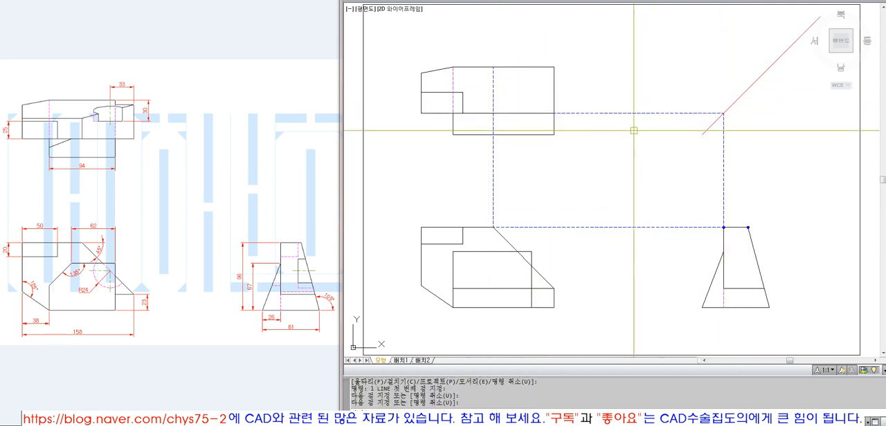
{"action": "left_click", "coordinate": [493, 106]}
{"action": "key", "text": "Return"}
{"action": "left_click", "coordinate": [590, 114]}
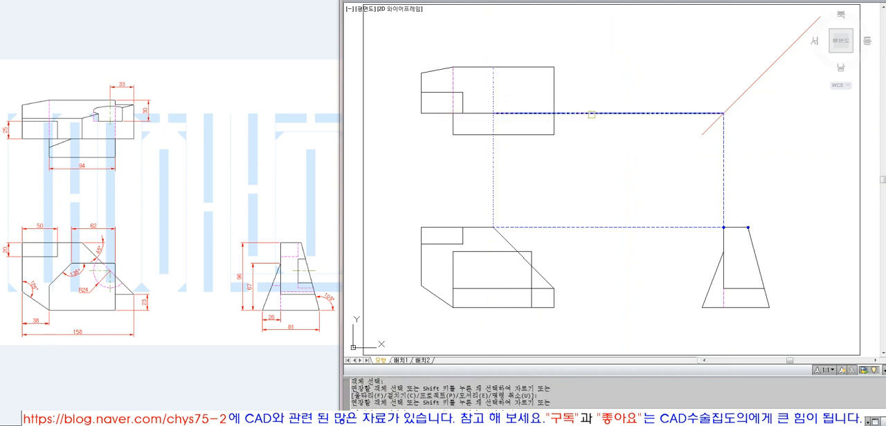
{"action": "left_click", "coordinate": [593, 104]}
{"action": "left_click", "coordinate": [579, 136]}
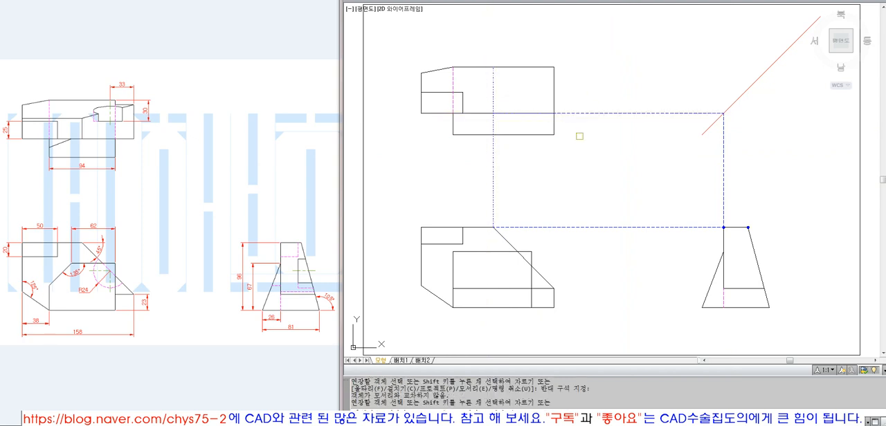
Draw a vertical projection line from the side view's upper-right corner and extend it to the 45° reference line
{"action": "left_click", "coordinate": [748, 227]}
{"action": "left_click", "coordinate": [751, 142]}
{"action": "key", "text": "Return"}
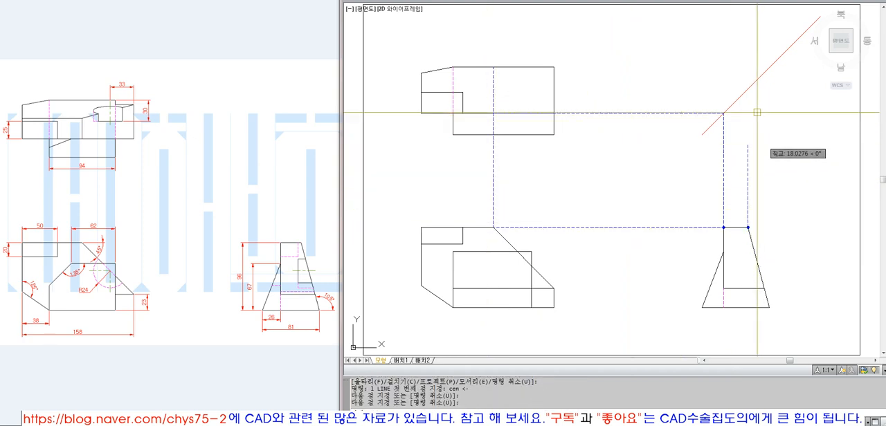
{"action": "type", "text": "ex"}
{"action": "key", "text": "Return"}
{"action": "left_click", "coordinate": [744, 95]}
{"action": "key", "text": "Return"}
{"action": "left_click", "coordinate": [747, 154]}
{"action": "key", "text": "Return"}
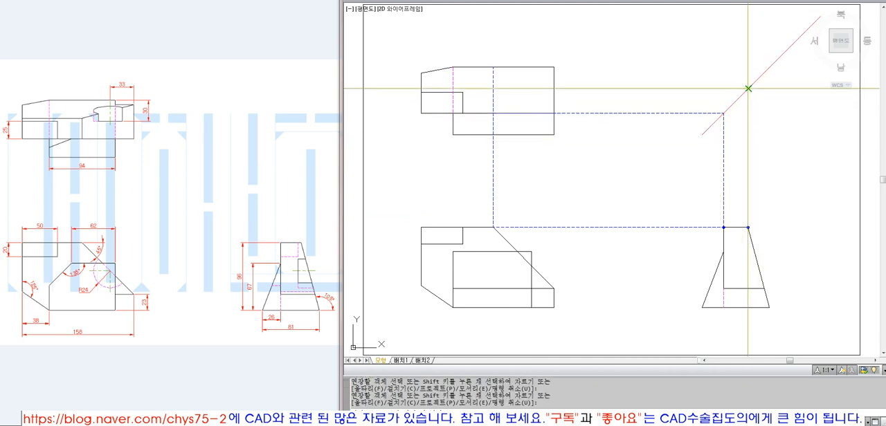
Draw a horizontal projection line from the upper 45° line intersection and extend it to the top view's left edge
{"action": "type", "text": "l"}
{"action": "key", "text": "Return"}
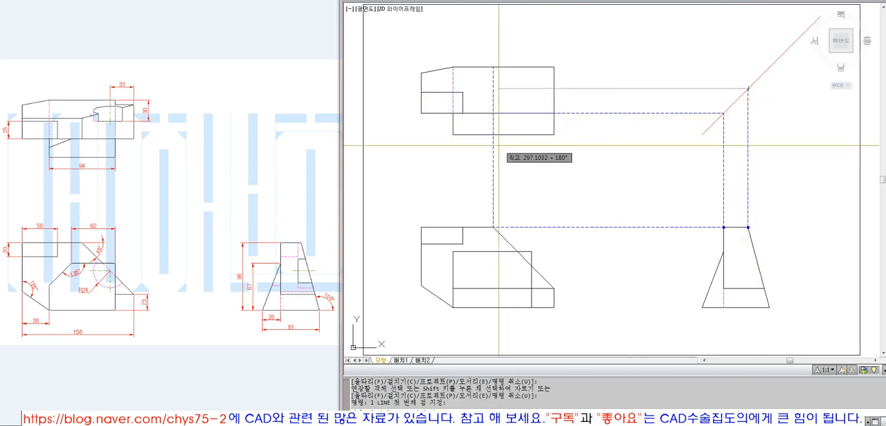
{"action": "left_click", "coordinate": [425, 157]}
{"action": "key", "text": "Return"}
{"action": "type", "text": "ex"}
{"action": "key", "text": "Return"}
{"action": "left_click", "coordinate": [422, 87]}
{"action": "key", "text": "Return"}
{"action": "left_click", "coordinate": [434, 89]}
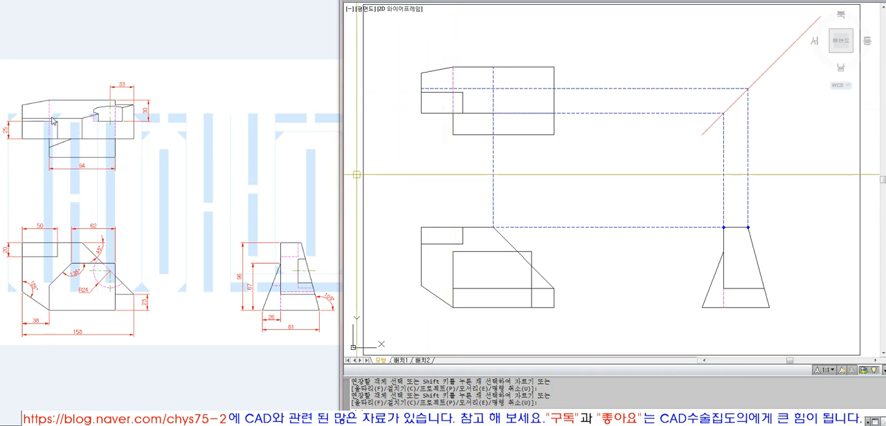
Fillet the top view's vertical and upper horizontal projection lines into a sharp corner
{"action": "type", "text": "f"}
{"action": "key", "text": "Return"}
{"action": "left_click", "coordinate": [493, 101]}
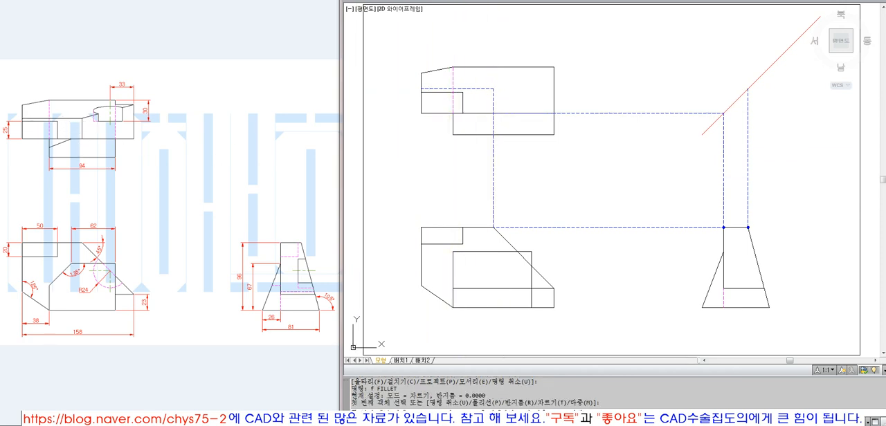
{"action": "left_click", "coordinate": [482, 90]}
Erase the lower horizontal projection line and trim the vertical one below the top view's long inner horizontal edge
{"action": "left_click", "coordinate": [590, 110]}
{"action": "type", "text": "e"}
{"action": "key", "text": "Return"}
{"action": "type", "text": "tr"}
{"action": "key", "text": "Return"}
{"action": "left_click", "coordinate": [508, 114]}
{"action": "key", "text": "Return"}
{"action": "double_click", "coordinate": [518, 128]}
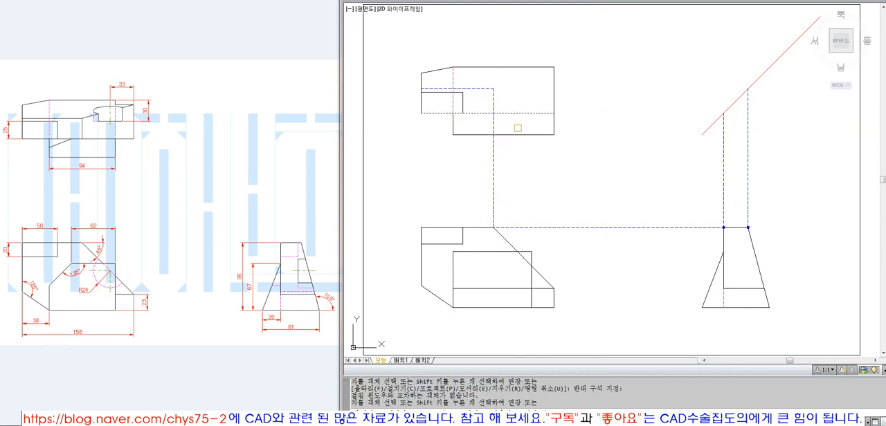
{"action": "left_click", "coordinate": [494, 120]}
{"action": "key", "text": "space"}
Erase the horizontal projection line between front and side views and the two vertical lines above the side view
{"action": "type", "text": "e ERASE"}
{"action": "left_click_drag", "start_coordinate": [666, 198], "coordinate": [640, 242]}
{"action": "key", "text": "space"}
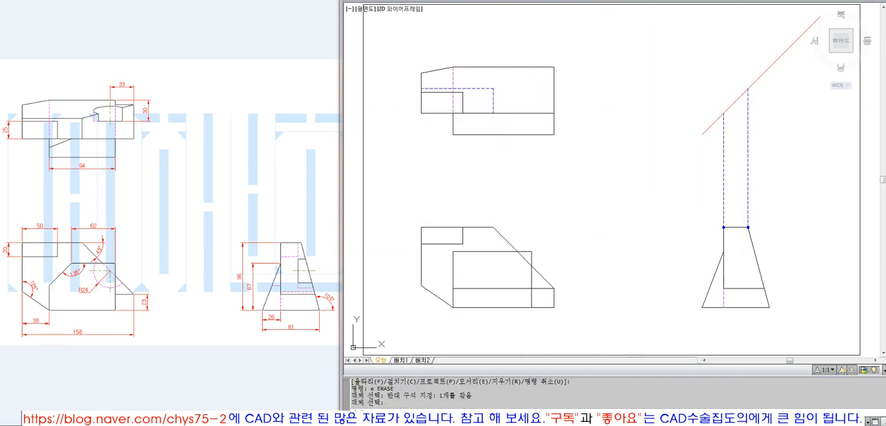
{"action": "type", "text": "e"}
{"action": "left_click_drag", "start_coordinate": [785, 153], "coordinate": [692, 187]}
{"action": "key", "text": "space"}
Erase the two donut markers from the side view's upper corners
{"action": "type", "text": "e w"}
{"action": "left_click", "coordinate": [717, 219]}
{"action": "left_click", "coordinate": [735, 234]}
{"action": "type", "text": "e w"}
{"action": "left_click", "coordinate": [735, 220]}
{"action": "left_click", "coordinate": [765, 243]}
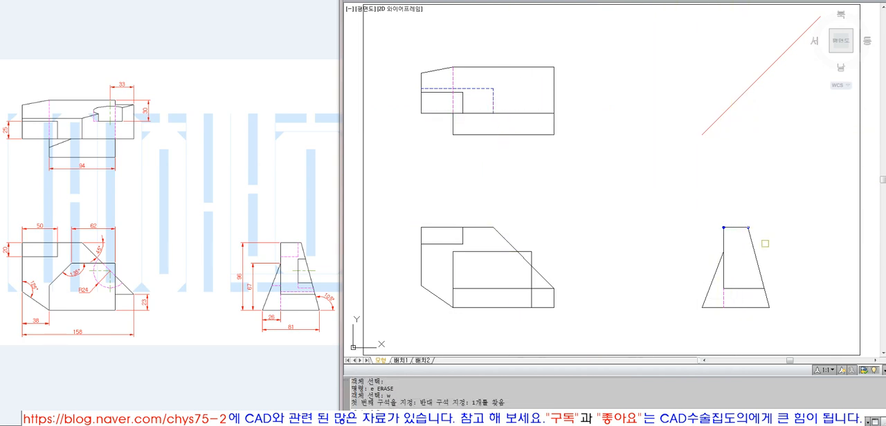
{"action": "type", "text": "e w"}
{"action": "left_click", "coordinate": [717, 218]}
{"action": "left_click", "coordinate": [731, 234]}
{"action": "key", "text": "space"}
Match the two dashed projected lines in the top view to the properties of its upper outline edge
{"action": "type", "text": "ma MATCHPROP"}
{"action": "left_click", "coordinate": [516, 69]}
{"action": "left_click", "coordinate": [511, 87]}
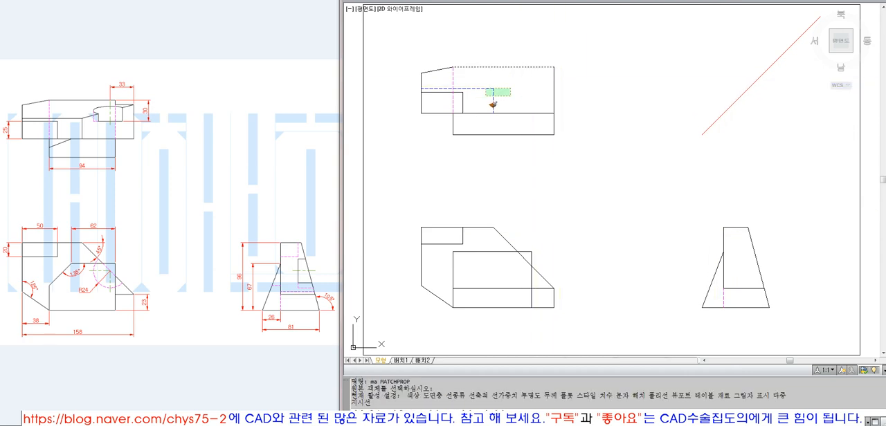
{"action": "left_click", "coordinate": [484, 97]}
{"action": "key", "text": "space"}
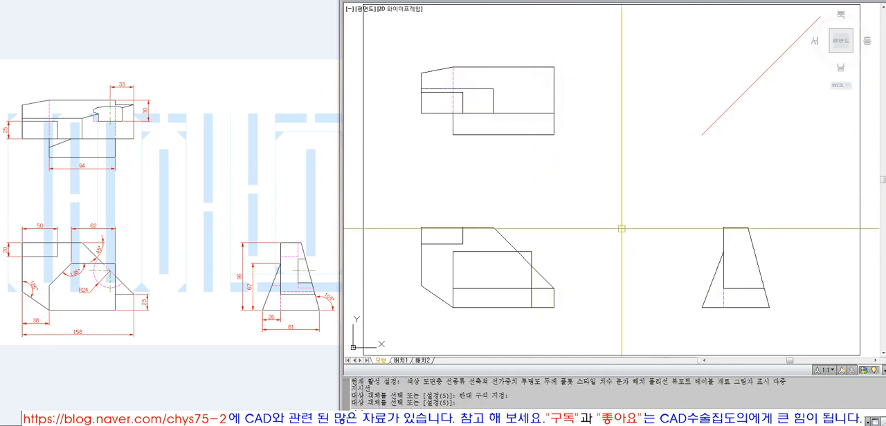
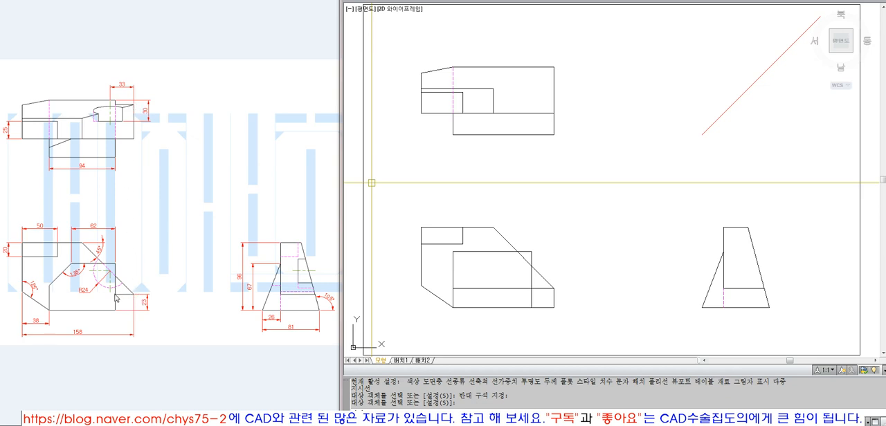
Trim the front view's base line beyond the right side of the inner rectangle
{"action": "type", "text": "tr"}
{"action": "key", "text": "space"}
{"action": "left_click", "coordinate": [531, 300]}
{"action": "key", "text": "space"}
{"action": "left_click", "coordinate": [541, 306]}
{"action": "key", "text": "space"}
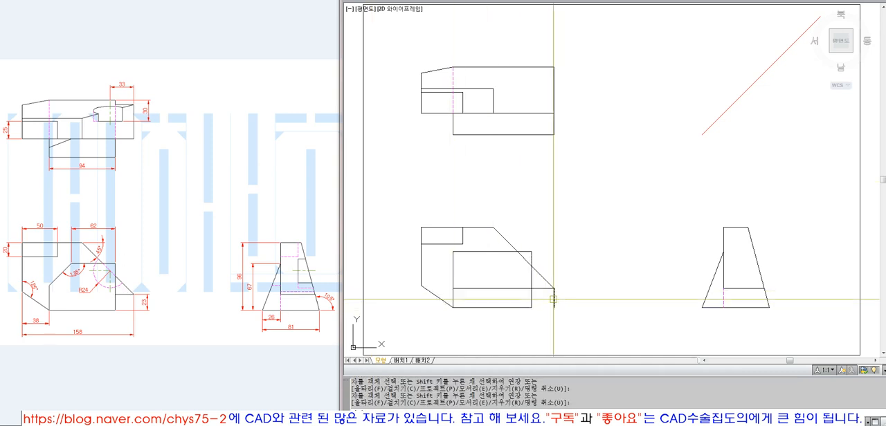
Erase the short vertical edge at the front view's lower right, below the sloped edge
{"action": "left_click", "coordinate": [553, 299]}
{"action": "type", "text": "e"}
{"action": "key", "text": "space"}
{"action": "left_click", "coordinate": [530, 289]}
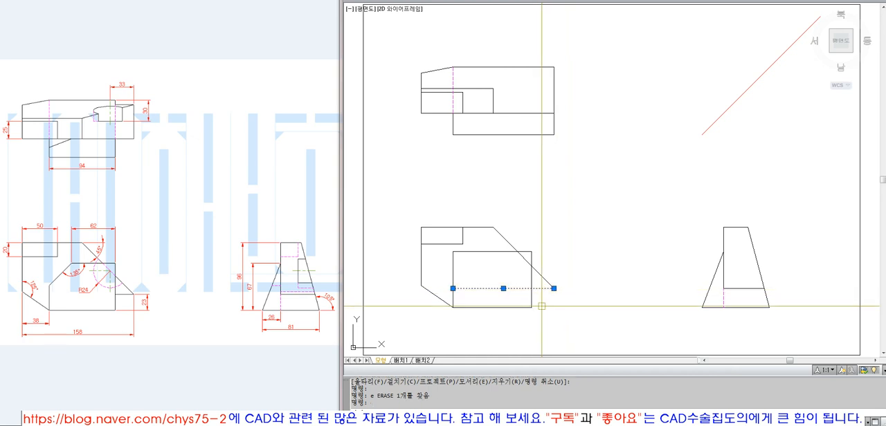
{"action": "key", "text": "Escape"}
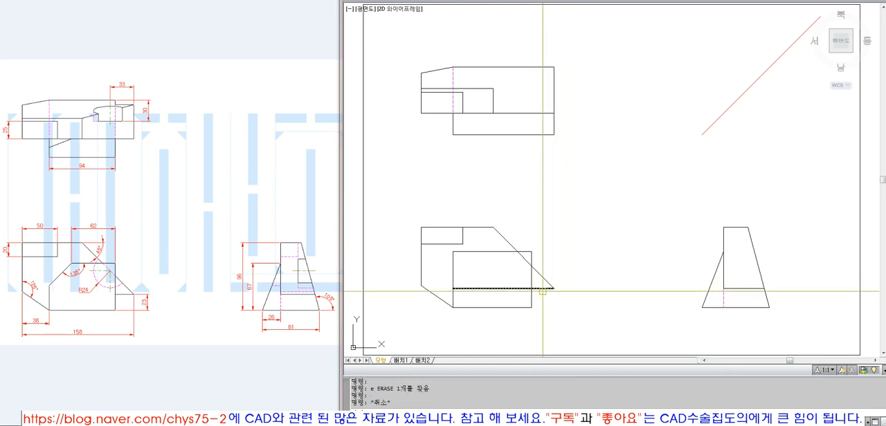
Project the right side of the front view's inner rectangle vertically into the top view, trimming it above the upper edge
{"action": "left_click", "coordinate": [531, 288]}
{"action": "left_click", "coordinate": [554, 44]}
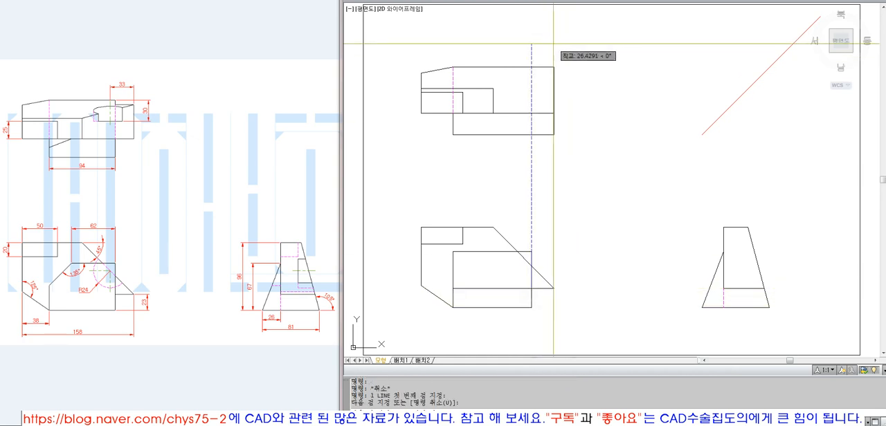
{"action": "key", "text": "space"}
{"action": "type", "text": "tr"}
{"action": "key", "text": "space"}
{"action": "key", "text": "space"}
{"action": "left_click", "coordinate": [532, 61]}
{"action": "key", "text": "space"}
{"action": "left_click", "coordinate": [531, 75]}
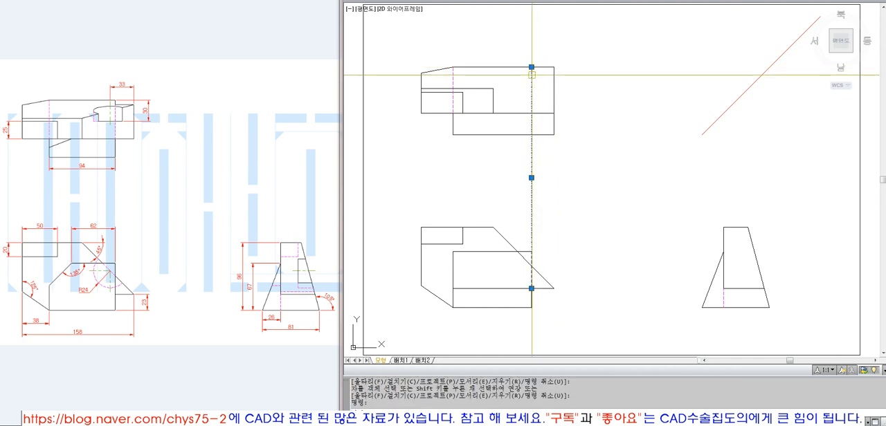
{"action": "mouse_move", "coordinate": [532, 67]}
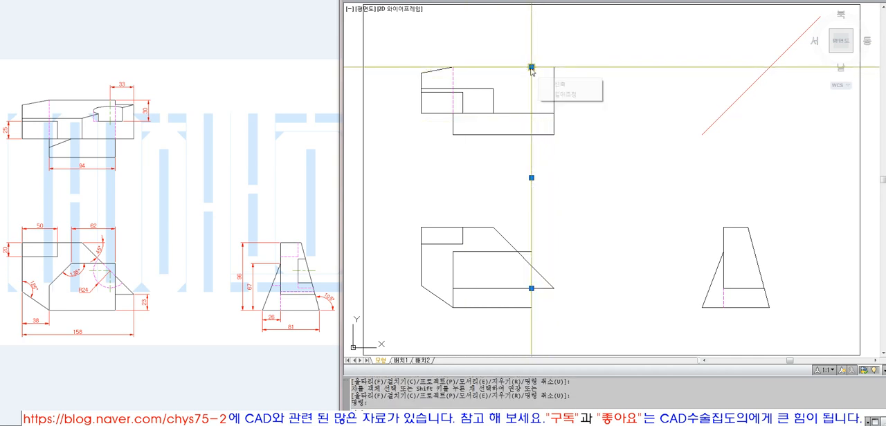
{"action": "key", "text": "Escape"}
{"action": "key", "text": "Escape"}
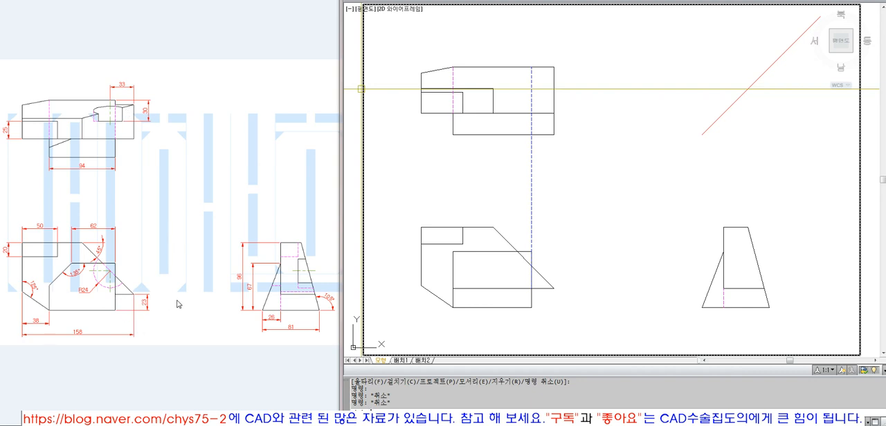
Draw a horizontal projection line from the lower end of the front view's sloped edge to the side view's right slanted edge
{"action": "left_click", "coordinate": [592, 296]}
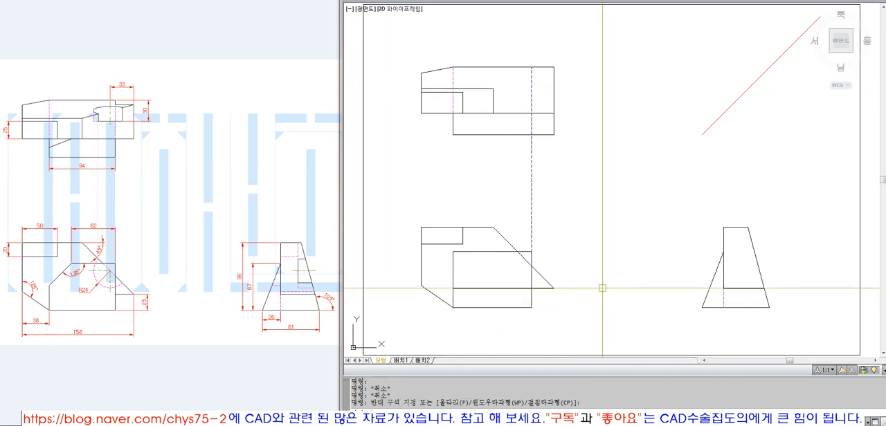
{"action": "type", "text": "l"}
{"action": "key", "text": "Return"}
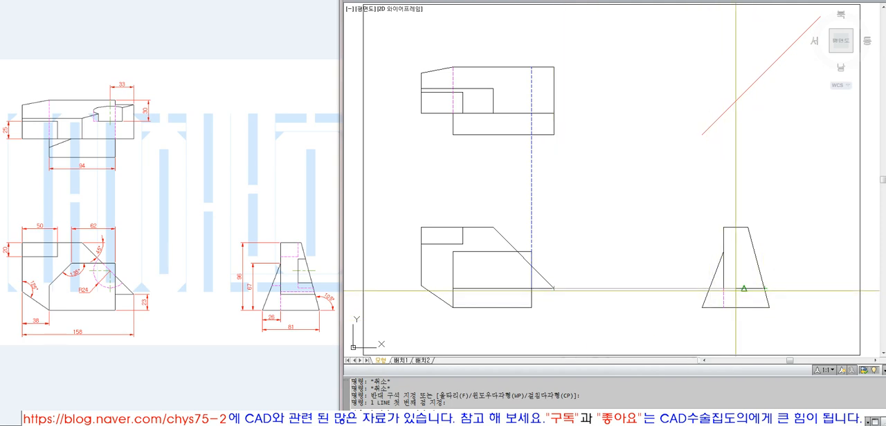
{"action": "left_click", "coordinate": [764, 289]}
{"action": "key", "text": "space"}
{"action": "key", "text": "space"}
Draw a vertical projection line up from that point on the side view and extend it to the diagonal reference line
{"action": "left_click", "coordinate": [766, 289]}
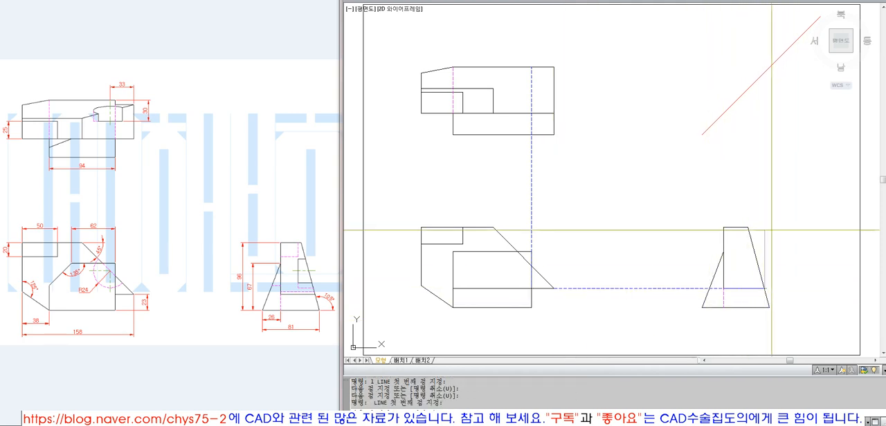
{"action": "left_click", "coordinate": [768, 146]}
{"action": "key", "text": "space"}
{"action": "type", "text": "ex"}
{"action": "key", "text": "space"}
{"action": "left_click", "coordinate": [748, 89]}
{"action": "key", "text": "space"}
{"action": "left_click", "coordinate": [768, 152]}
{"action": "left_click", "coordinate": [751, 156]}
Draw a horizontal projection line from the diagonal toward the top view and extend it to the vertical projection line there
{"action": "key", "text": "space"}
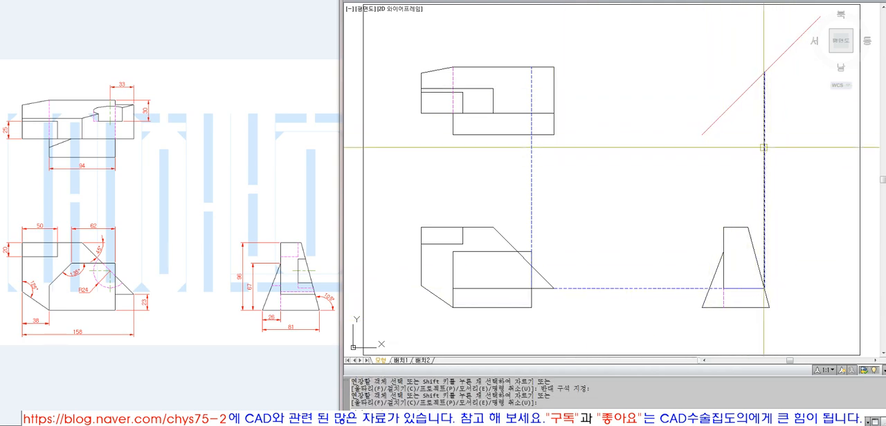
{"action": "type", "text": "l"}
{"action": "left_click", "coordinate": [764, 73]}
{"action": "left_click", "coordinate": [615, 81]}
{"action": "key", "text": "space"}
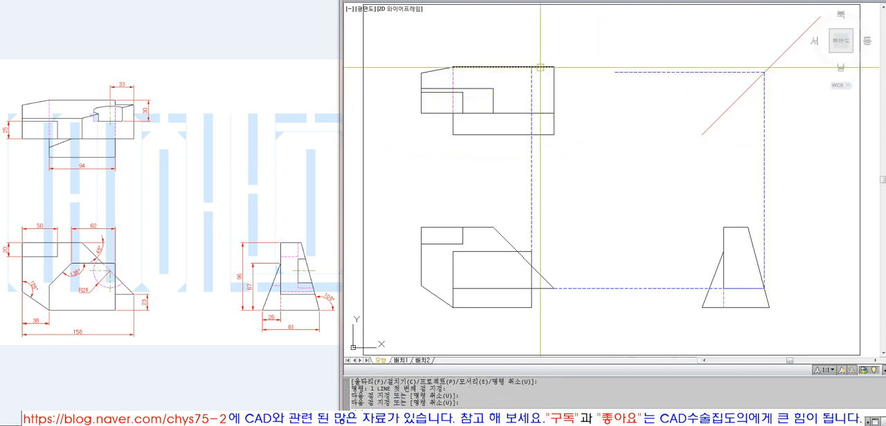
{"action": "type", "text": "ex"}
{"action": "key", "text": "space"}
{"action": "left_click", "coordinate": [532, 75]}
{"action": "key", "text": "space"}
{"action": "left_click", "coordinate": [613, 44]}
{"action": "left_click", "coordinate": [545, 164]}
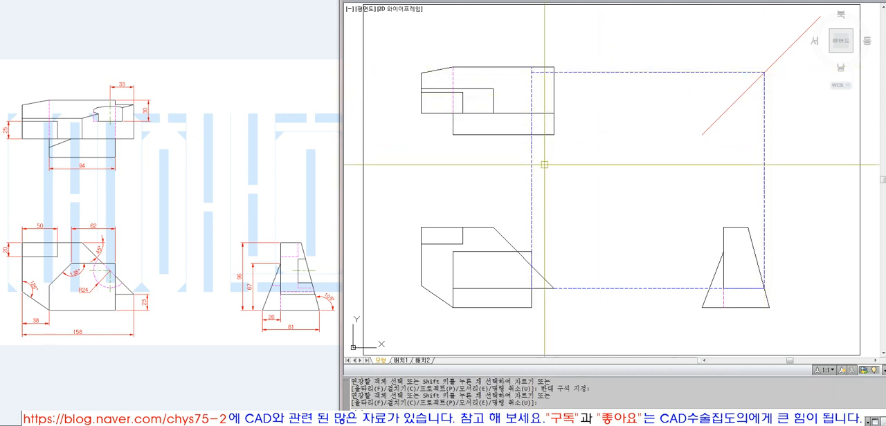
Trim the top view's upper right corner back to the two projection lines, forming a small step
{"action": "key", "text": "space"}
{"action": "type", "text": "t"}
{"action": "key", "text": "space"}
{"action": "left_click", "coordinate": [542, 71]}
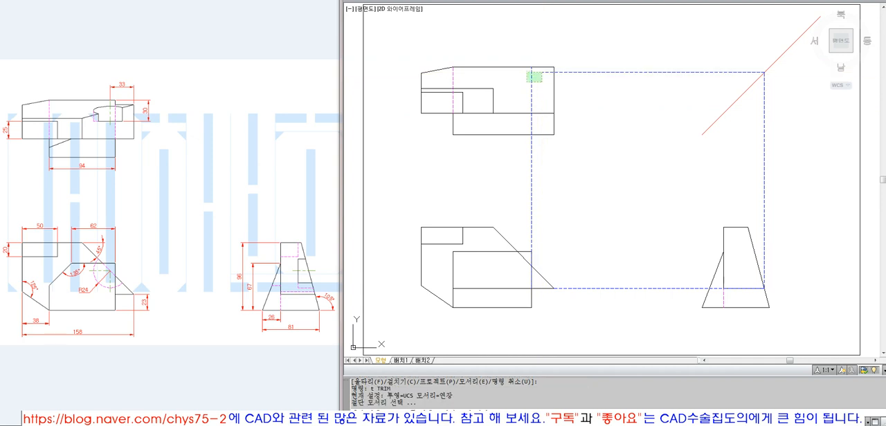
{"action": "left_click", "coordinate": [527, 82]}
{"action": "key", "text": "space"}
{"action": "left_click", "coordinate": [547, 66]}
{"action": "left_click", "coordinate": [554, 66]}
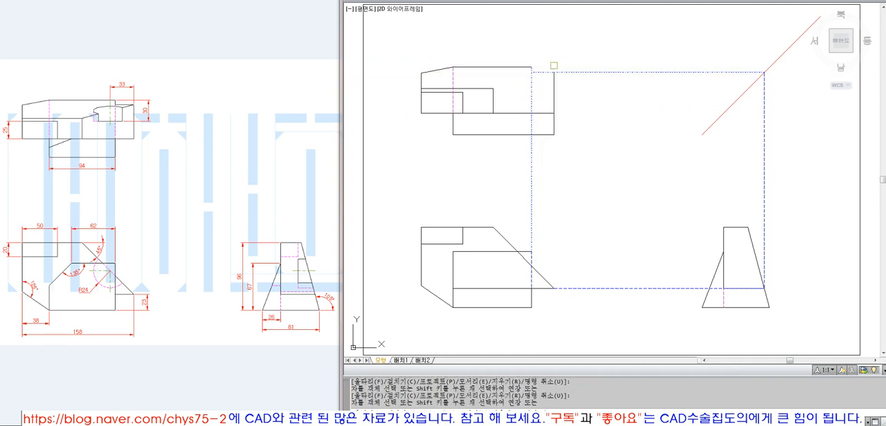
Trim the projection lines beyond the top view's right edge and below its lower edge
{"action": "left_click", "coordinate": [571, 72]}
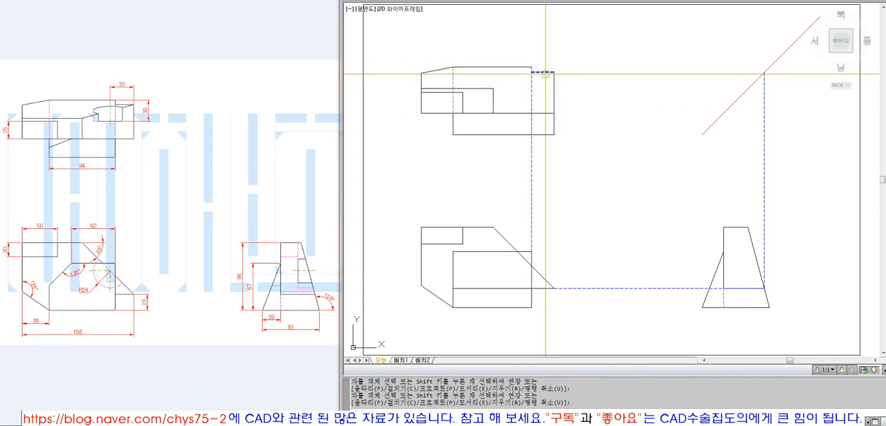
{"action": "left_click", "coordinate": [531, 142]}
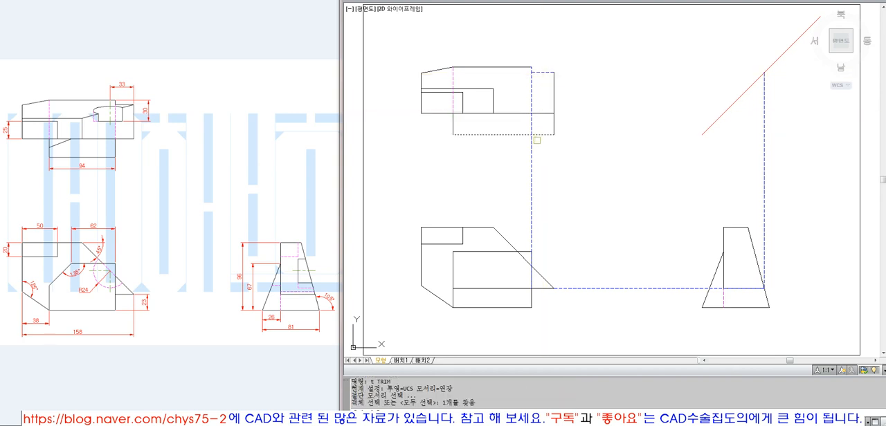
{"action": "key", "text": "Return"}
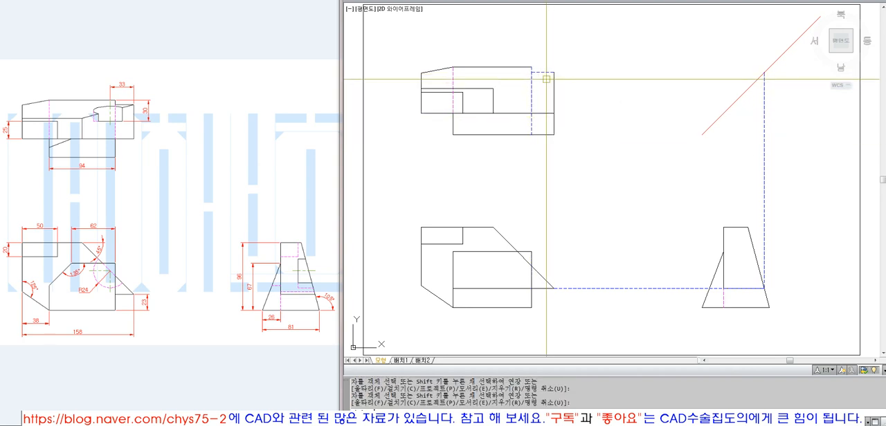
Match the projected lines at the top view's upper right step to the properties of its right edge
{"action": "type", "text": "ma"}
{"action": "key", "text": "Return"}
{"action": "left_click", "coordinate": [553, 81]}
{"action": "left_click", "coordinate": [578, 81]}
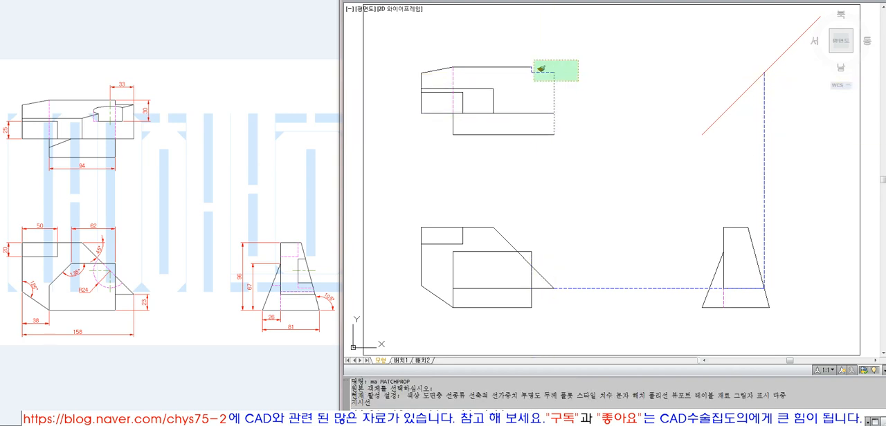
{"action": "left_click", "coordinate": [534, 60]}
{"action": "key", "text": "Return"}
Copy the short vertical edge of the top view's upper right step downward so it starts at the original's lower end
{"action": "key", "text": "c"}
{"action": "key", "text": "Return"}
{"action": "left_click", "coordinate": [525, 57]}
{"action": "left_click", "coordinate": [538, 75]}
{"action": "key", "text": "Return"}
{"action": "left_click", "coordinate": [531, 67]}
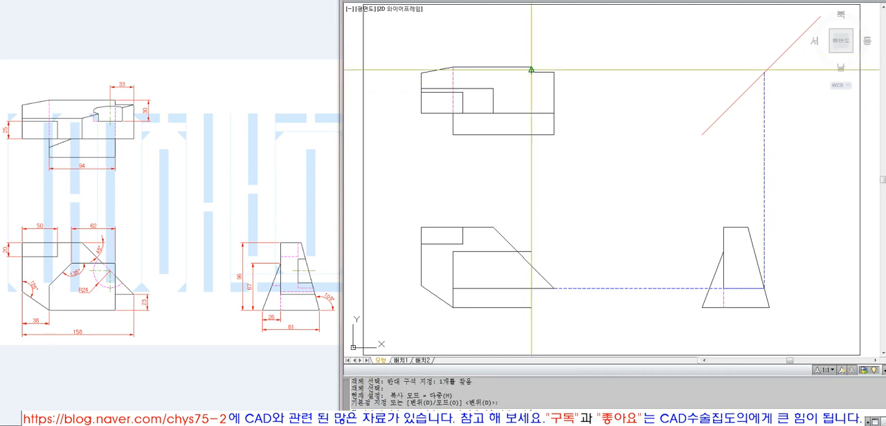
{"action": "left_click", "coordinate": [531, 72]}
{"action": "key", "text": "Return"}
Extend the copied vertical edge down to the top view's lower edge
{"action": "type", "text": "ex"}
{"action": "key", "text": "Return"}
{"action": "left_click", "coordinate": [530, 134]}
{"action": "key", "text": "Return"}
{"action": "left_click", "coordinate": [531, 79]}
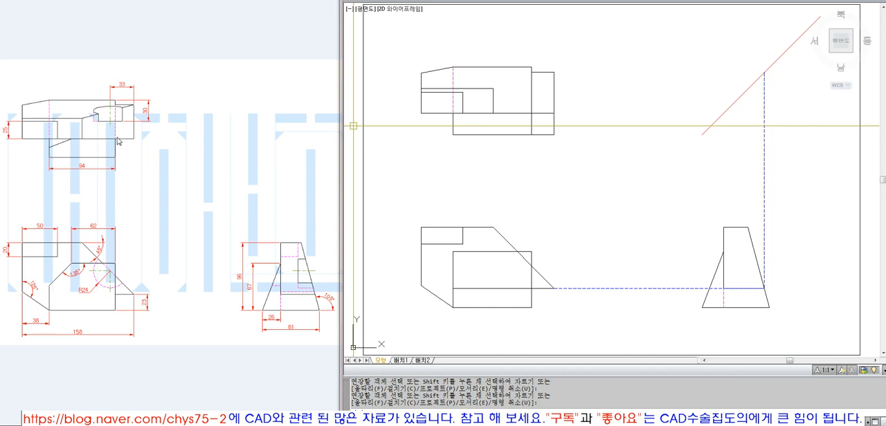
{"action": "key", "text": "Return"}
Trim the top view's lower edge beyond the new vertical line and its right edge below the long inner horizontal edge
{"action": "type", "text": "tr"}
{"action": "key", "text": "Return"}
{"action": "left_click", "coordinate": [532, 118]}
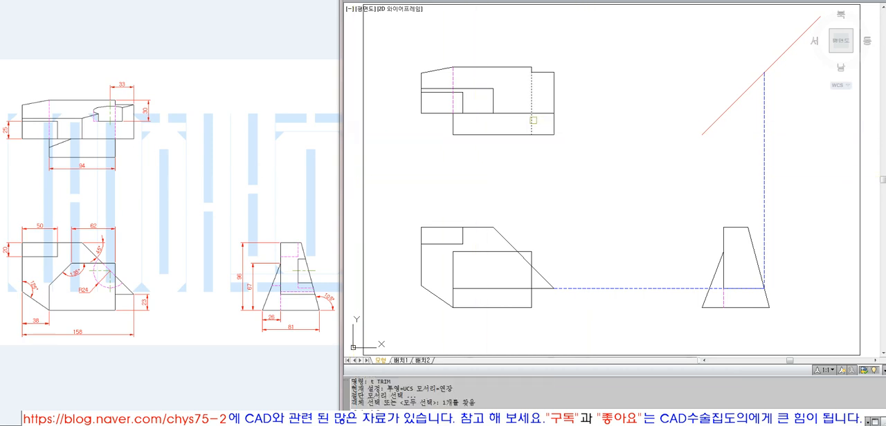
{"action": "key", "text": "Return"}
{"action": "left_click", "coordinate": [545, 135]}
{"action": "key", "text": "Return"}
{"action": "key", "text": "Return"}
{"action": "left_click", "coordinate": [548, 113]}
{"action": "key", "text": "Return"}
{"action": "left_click", "coordinate": [553, 121]}
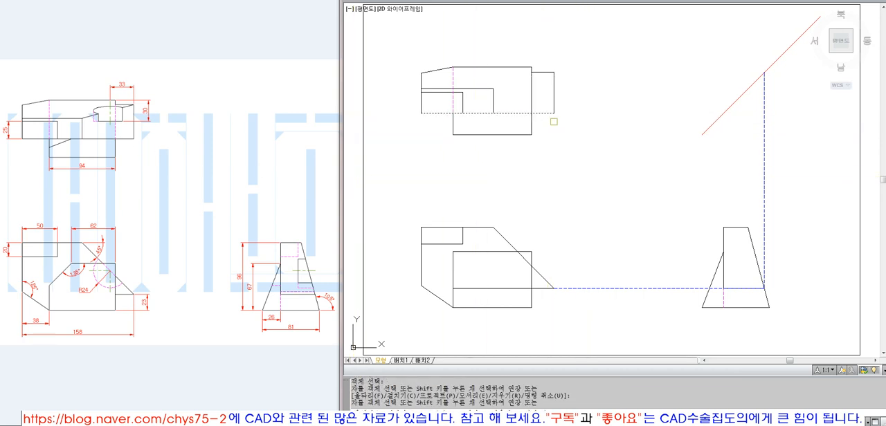
Trim the new vertical line below the top view's long inner horizontal edge
{"action": "key", "text": "Return"}
{"action": "key", "text": "Return"}
{"action": "left_click", "coordinate": [545, 113]}
Copy the remaining vertical segment down to the long horizontal edge and fillet it with the lower edge into a sharp corner
{"action": "key", "text": "Return"}
{"action": "left_click", "coordinate": [532, 123]}
{"action": "key", "text": "Return"}
{"action": "type", "text": "co"}
{"action": "left_click", "coordinate": [532, 88]}
{"action": "key", "text": "Return"}
{"action": "left_click", "coordinate": [532, 73]}
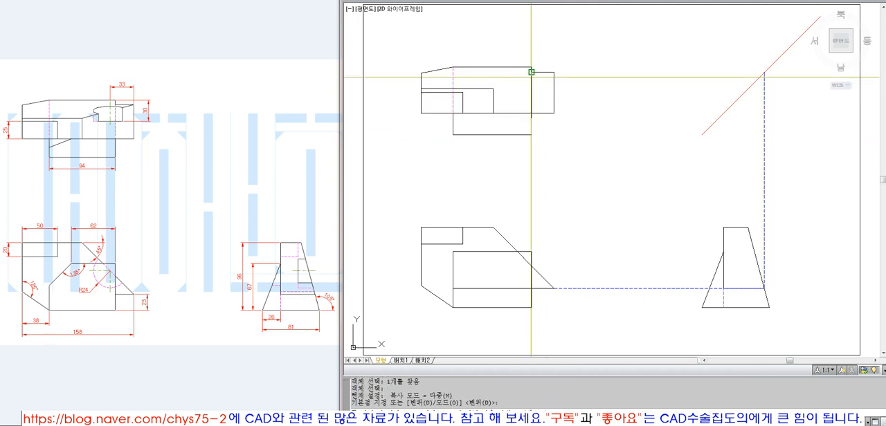
{"action": "left_click", "coordinate": [532, 113]}
{"action": "key", "text": "Return"}
{"action": "type", "text": "f"}
{"action": "key", "text": "Return"}
{"action": "left_click", "coordinate": [531, 125]}
{"action": "left_click", "coordinate": [516, 135]}
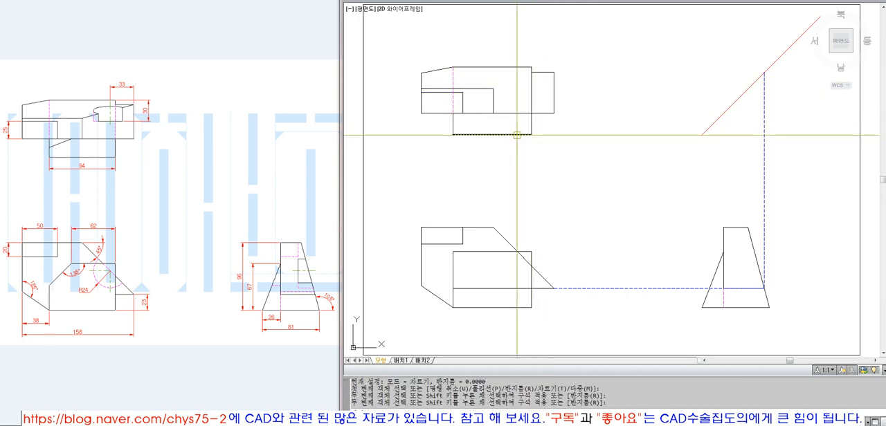
Match the right inner vertical segment above the top view's long horizontal edge to the properties of the left hidden line
{"action": "type", "text": "ma"}
{"action": "key", "text": "Return"}
{"action": "left_click", "coordinate": [454, 76]}
{"action": "left_click", "coordinate": [536, 91]}
{"action": "left_click", "coordinate": [525, 91]}
{"action": "key", "text": "Return"}
{"action": "left_click", "coordinate": [629, 151]}
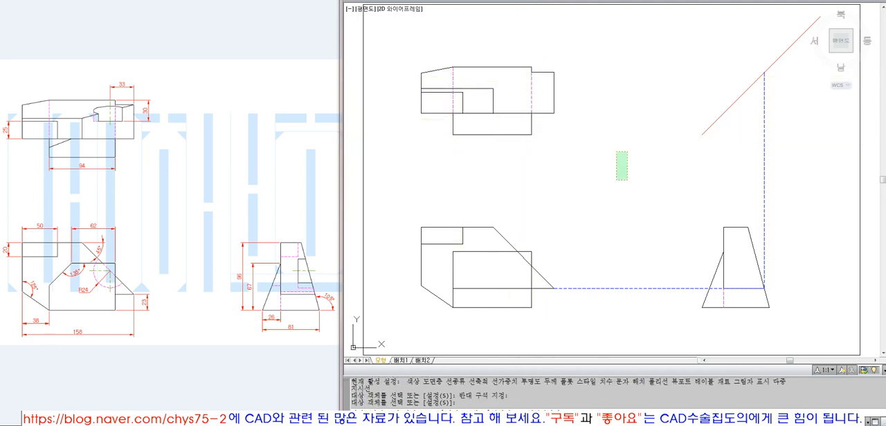
{"action": "left_click", "coordinate": [616, 181]}
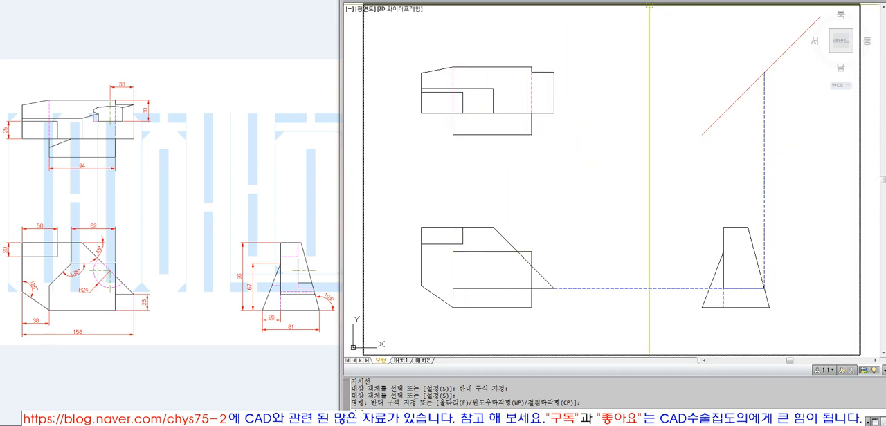
Check the width of the top view's lower block with a temporary linear dimension, erasing it once read
{"action": "left_click", "coordinate": [585, 0]}
{"action": "left_click", "coordinate": [600, 4]}
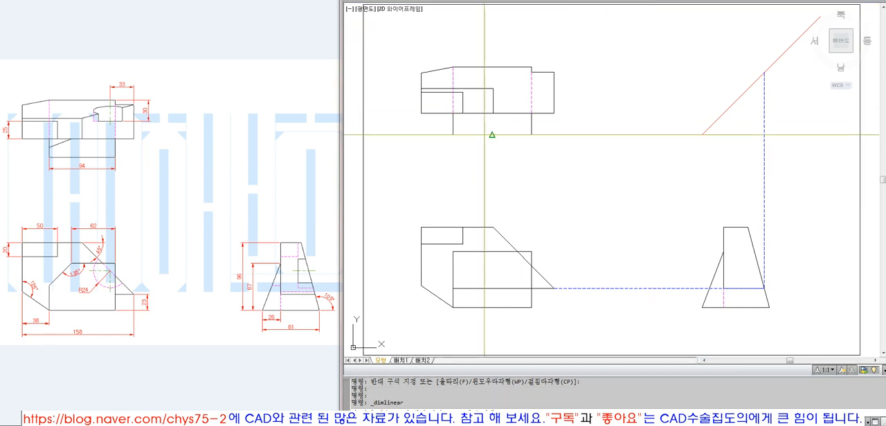
{"action": "left_click", "coordinate": [452, 135]}
{"action": "left_click", "coordinate": [531, 134]}
{"action": "left_click", "coordinate": [519, 157]}
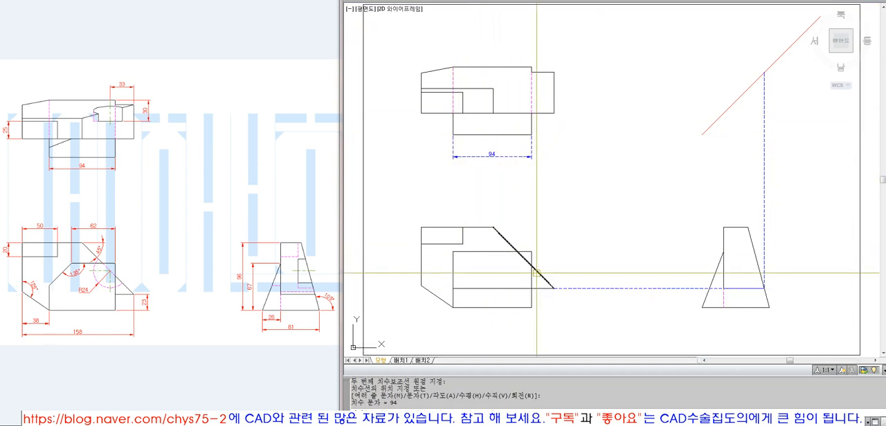
{"action": "left_click", "coordinate": [511, 156]}
{"action": "type", "text": "e"}
{"action": "key", "text": "Return"}
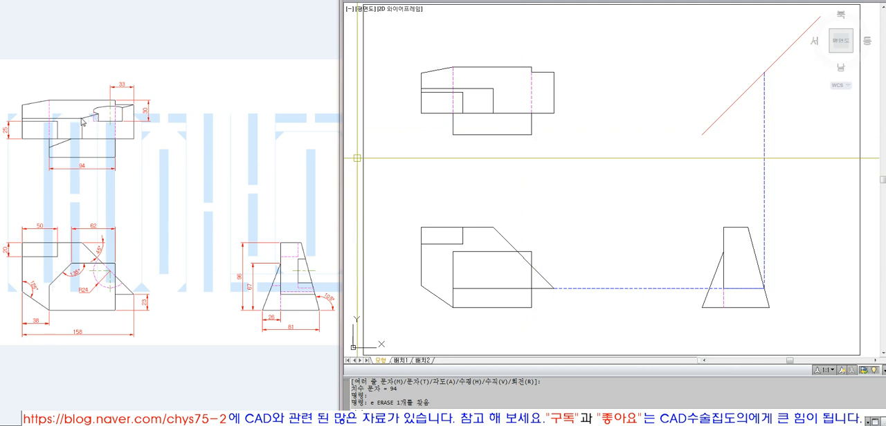
Draw a sloped line from the upper right corner of the top view's larger inner rectangle to the right edge's upper end
{"action": "type", "text": "l"}
{"action": "key", "text": "Return"}
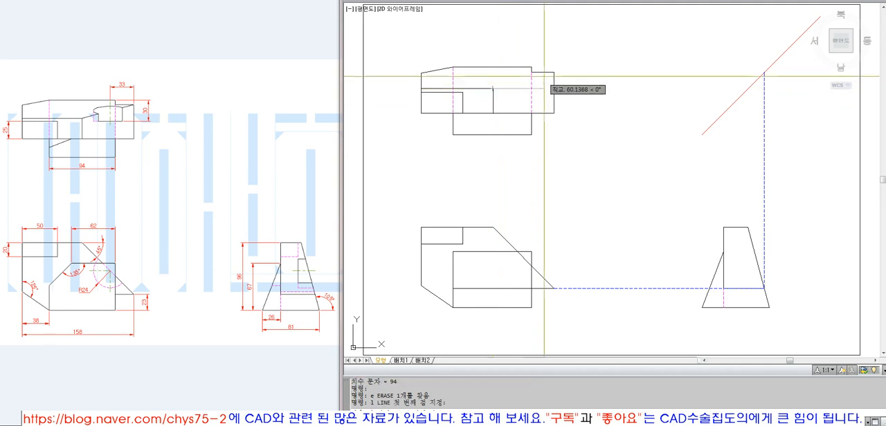
{"action": "left_click", "coordinate": [554, 72]}
{"action": "key", "text": "Return"}
Match the new sloped line to the properties of the top view's right edge
{"action": "type", "text": "ma"}
{"action": "key", "text": "Return"}
{"action": "left_click", "coordinate": [554, 88]}
{"action": "left_click", "coordinate": [543, 75]}
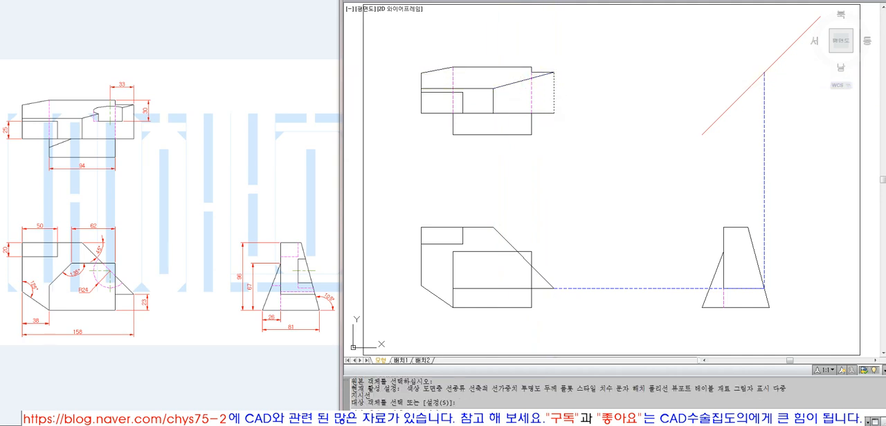
{"action": "left_click", "coordinate": [553, 97]}
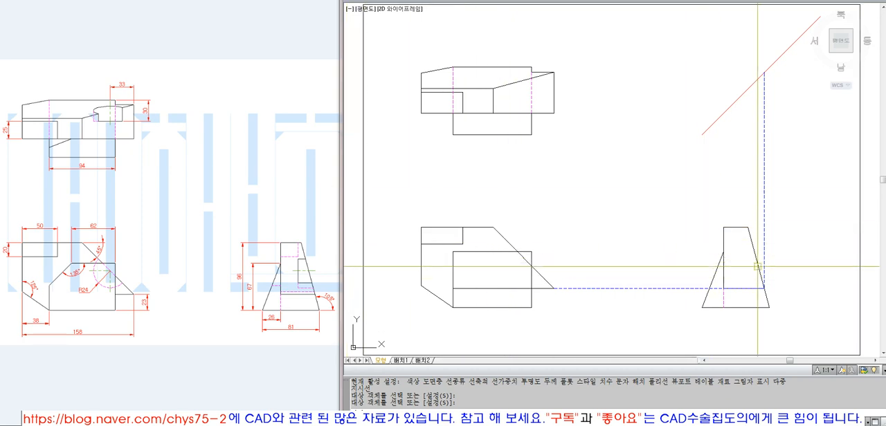
Erase the vertical projection line above the side view and the horizontal one between the front and side views
{"action": "left_click", "coordinate": [771, 187]}
{"action": "left_click", "coordinate": [731, 199]}
{"action": "type", "text": "e"}
{"action": "key", "text": "Return"}
{"action": "left_click", "coordinate": [647, 294]}
{"action": "key", "text": "Return"}
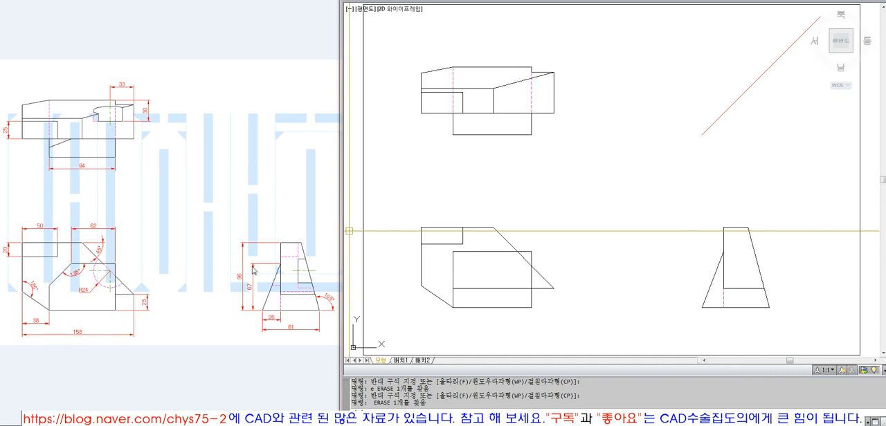
{"action": "left_click", "coordinate": [471, 251]}
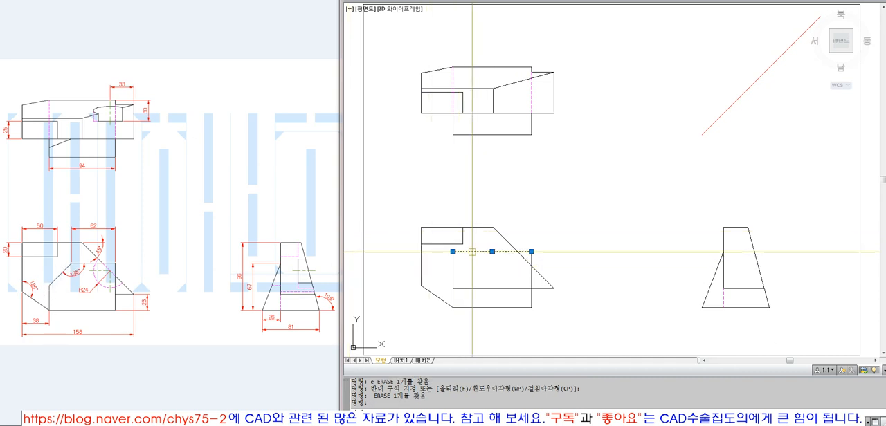
{"action": "left_click", "coordinate": [95, 233]}
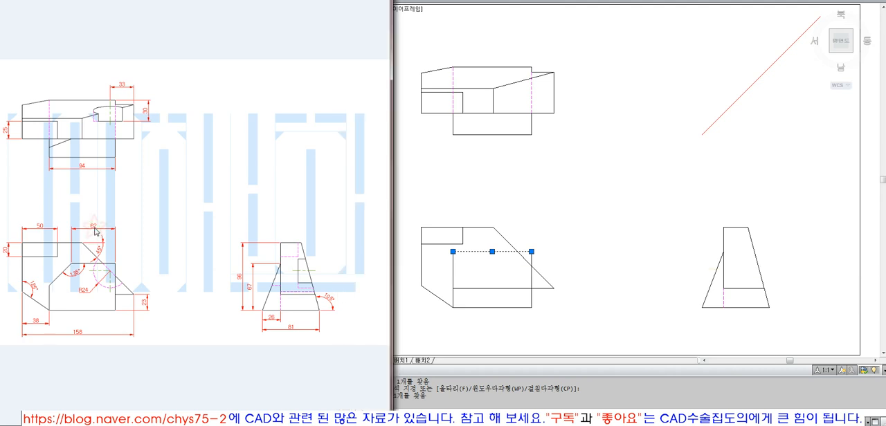
{"action": "left_click", "coordinate": [448, 281]}
{"action": "key", "text": "Escape"}
{"action": "key", "text": "Escape"}
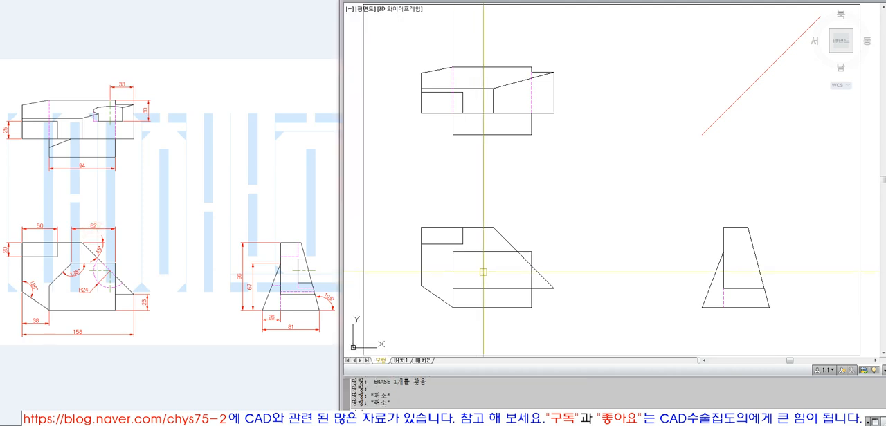
Offset the right edge of the front view's inner rectangle 62 mm to the left
{"action": "type", "text": "o"}
{"action": "key", "text": "Return"}
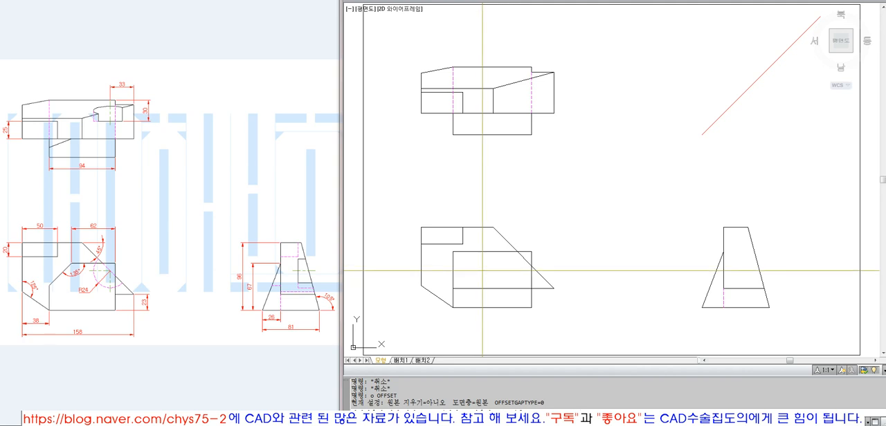
{"action": "type", "text": "62"}
{"action": "left_click", "coordinate": [531, 274]}
{"action": "left_click", "coordinate": [479, 273]}
{"action": "key", "text": "space"}
Trim the front view inner rectangle's top edge to the left of the offset line
{"action": "type", "text": "tr"}
{"action": "left_click", "coordinate": [480, 259]}
{"action": "key", "text": "space"}
{"action": "left_click", "coordinate": [467, 252]}
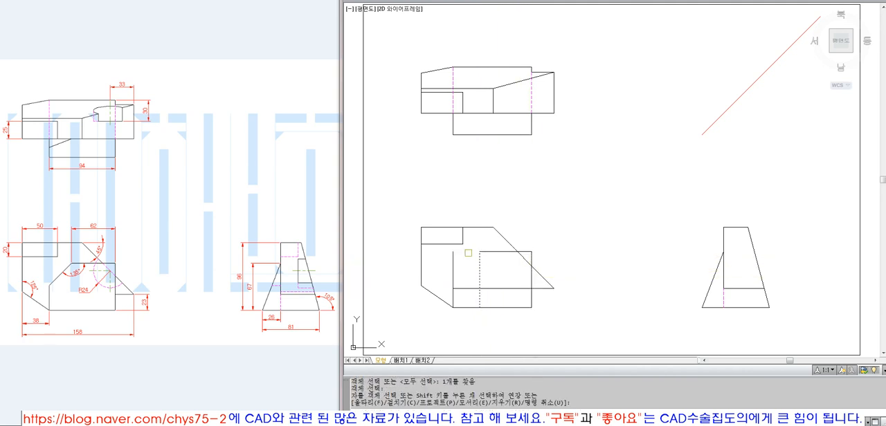
{"action": "left_click", "coordinate": [480, 297]}
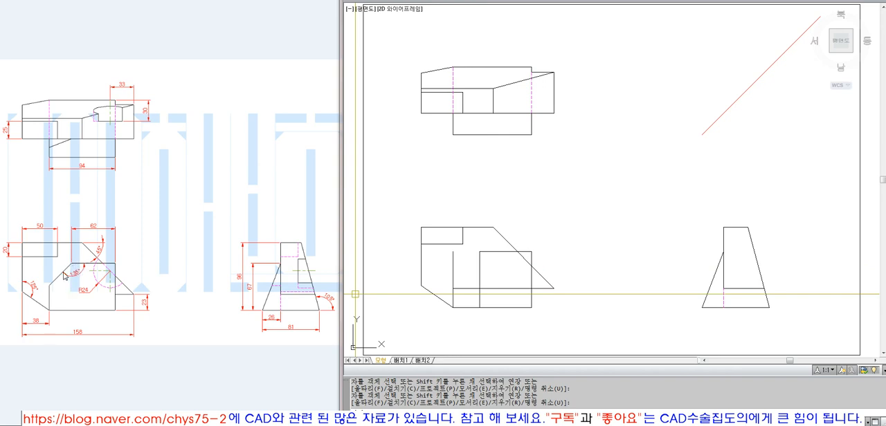
Rotate the offset line by -45° about its upper end and join it to the inner rectangle's left edge with a zero-radius Fillet
{"action": "key", "text": "Escape"}
{"action": "type", "text": "ro ROTATE"}
{"action": "left_click", "coordinate": [480, 258]}
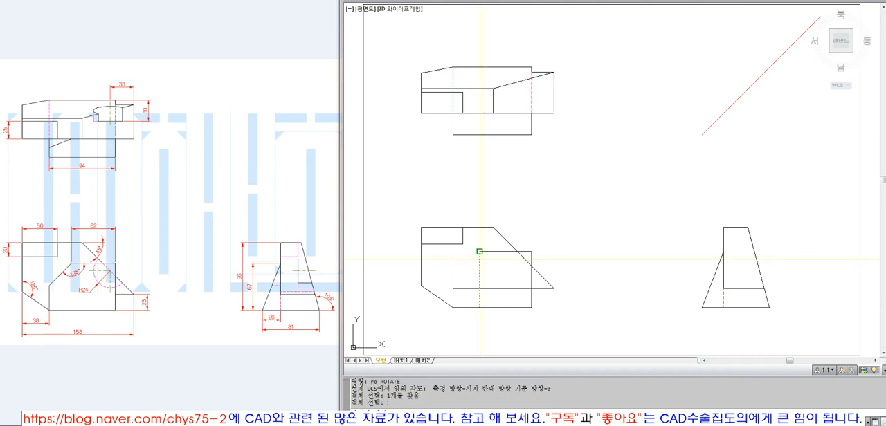
{"action": "type", "text": "-45"}
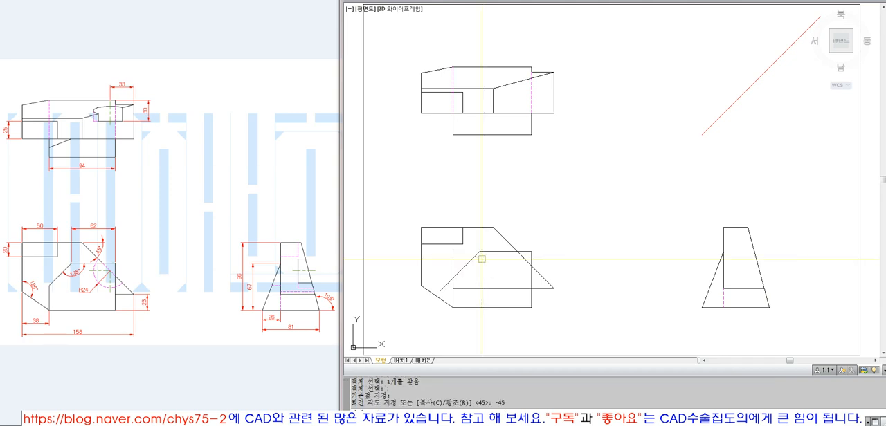
{"action": "key", "text": "Return"}
{"action": "type", "text": "f FILLET"}
{"action": "key", "text": "Return"}
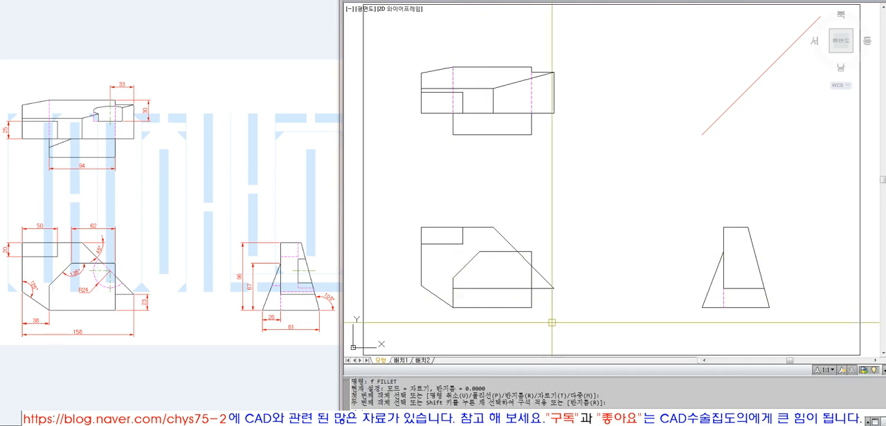
Check the length of the shortened top edge in the front view with a temporary linear dimension, erasing it once read
{"action": "left_click", "coordinate": [582, 0]}
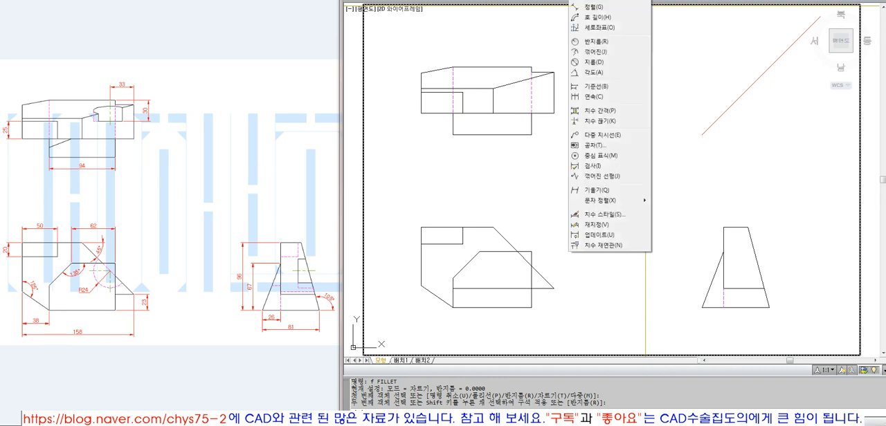
{"action": "left_click", "coordinate": [592, 1]}
{"action": "left_click", "coordinate": [480, 251]}
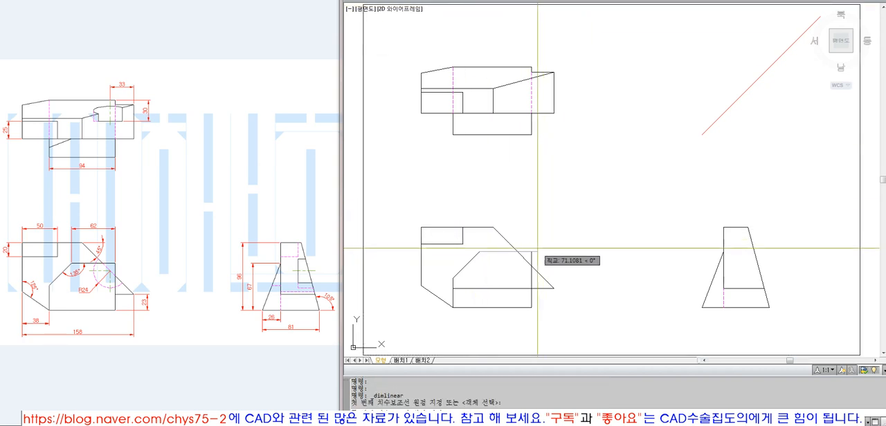
{"action": "left_click", "coordinate": [531, 251]}
{"action": "left_click", "coordinate": [509, 202]}
{"action": "left_click", "coordinate": [506, 202]}
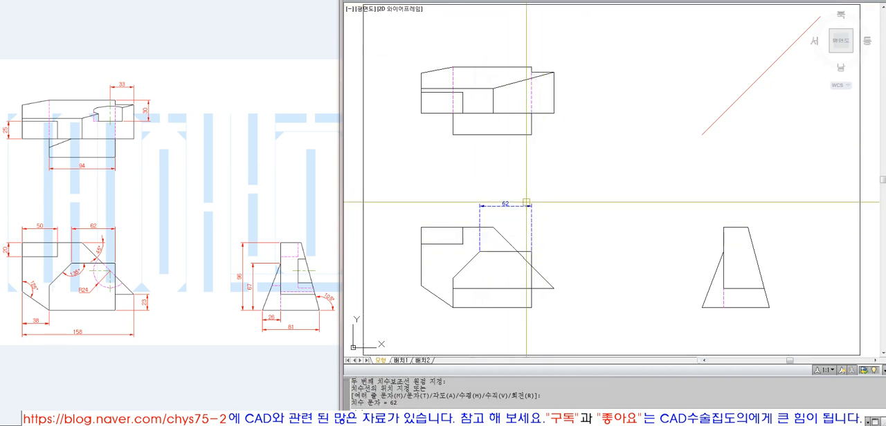
{"action": "type", "text": "e"}
{"action": "key", "text": "Return"}
Check the angle between the slanted edge and the shortened top edge with a temporary angular dimension, erasing it once read
{"action": "left_click", "coordinate": [615, 0]}
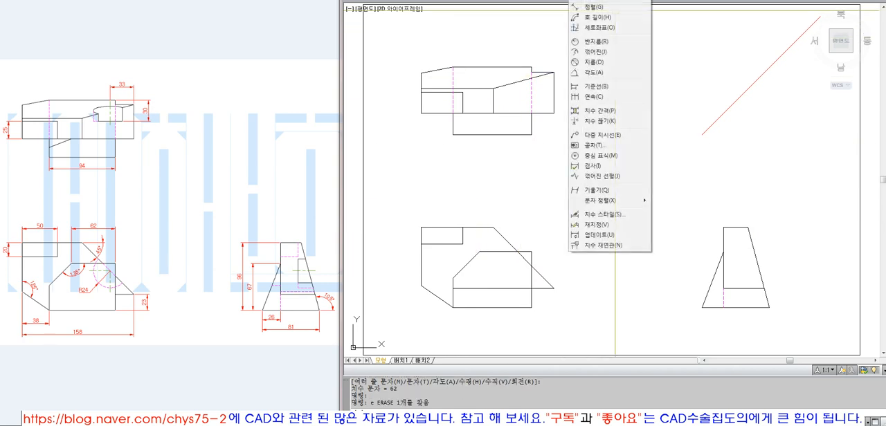
{"action": "left_click", "coordinate": [593, 72]}
{"action": "left_click", "coordinate": [486, 253]}
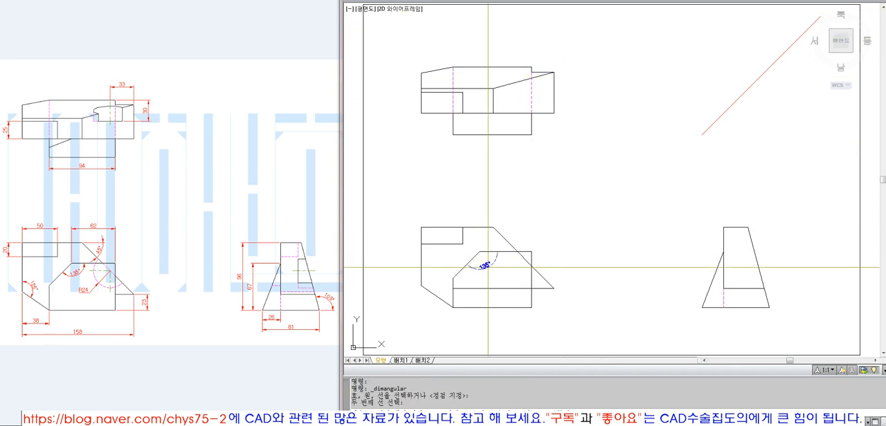
{"action": "left_click", "coordinate": [478, 257]}
{"action": "left_click", "coordinate": [487, 267]}
{"action": "left_click", "coordinate": [487, 267]}
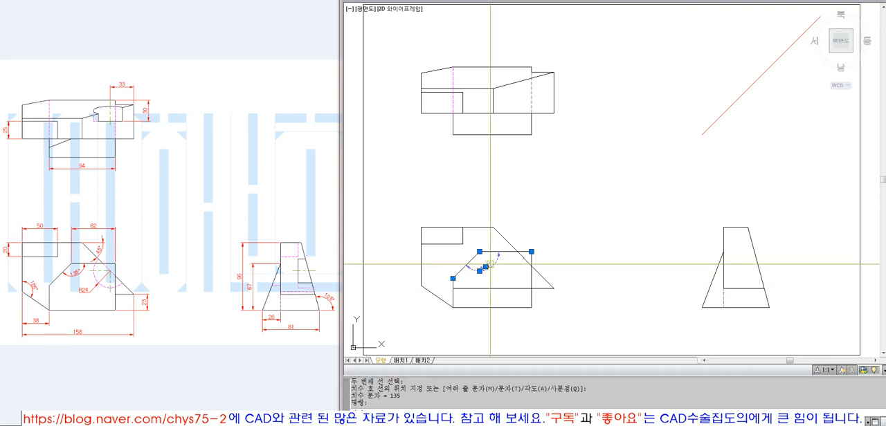
{"action": "type", "text": "e"}
{"action": "key", "text": "Return"}
{"action": "left_click", "coordinate": [519, 251]}
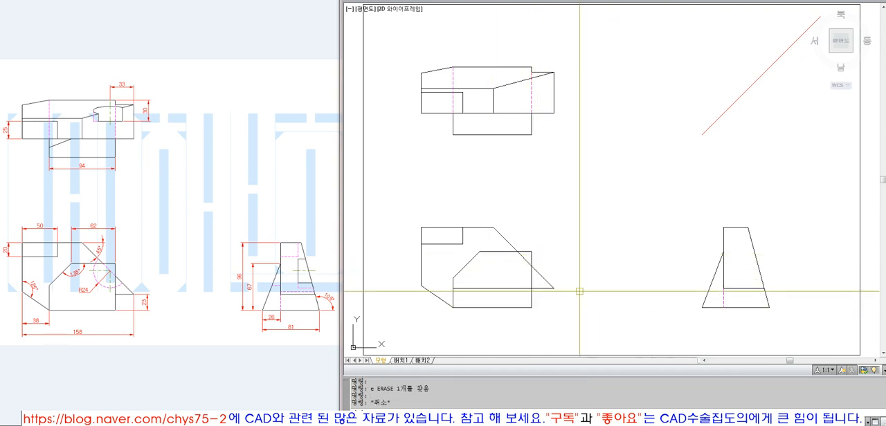
{"action": "key", "text": "Escape"}
{"action": "left_click", "coordinate": [530, 280]}
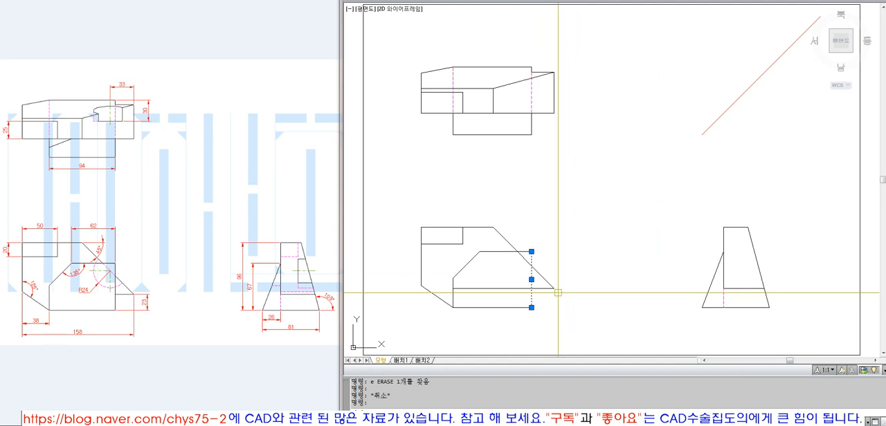
{"action": "key", "text": "Escape"}
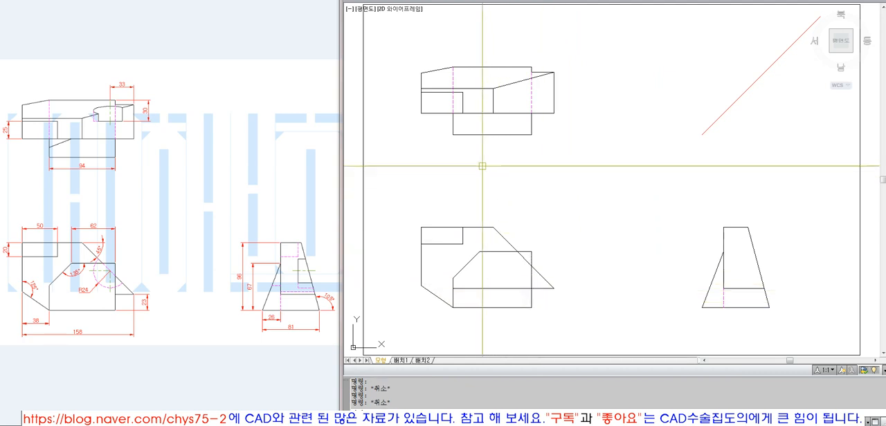
{"action": "left_click", "coordinate": [454, 129]}
{"action": "key", "text": "Escape"}
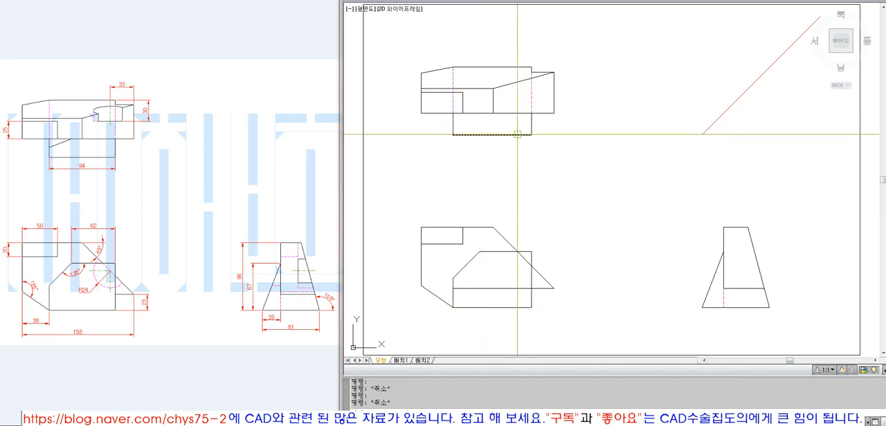
{"action": "left_click", "coordinate": [530, 279]}
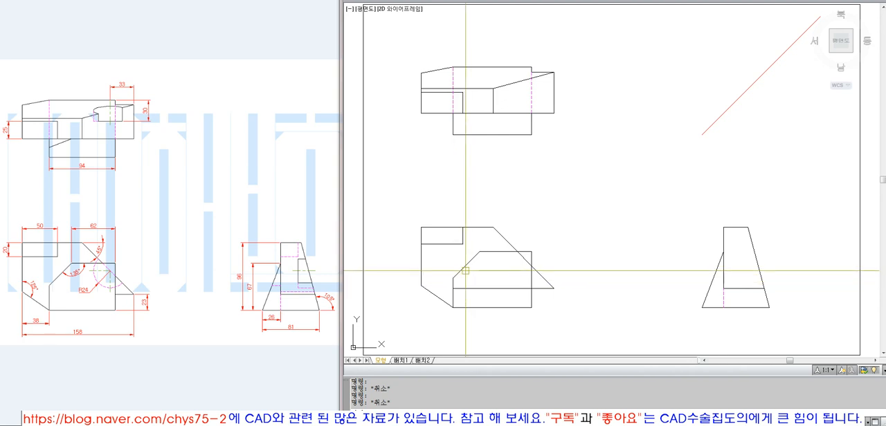
{"action": "left_click", "coordinate": [462, 271]}
{"action": "key", "text": "Escape"}
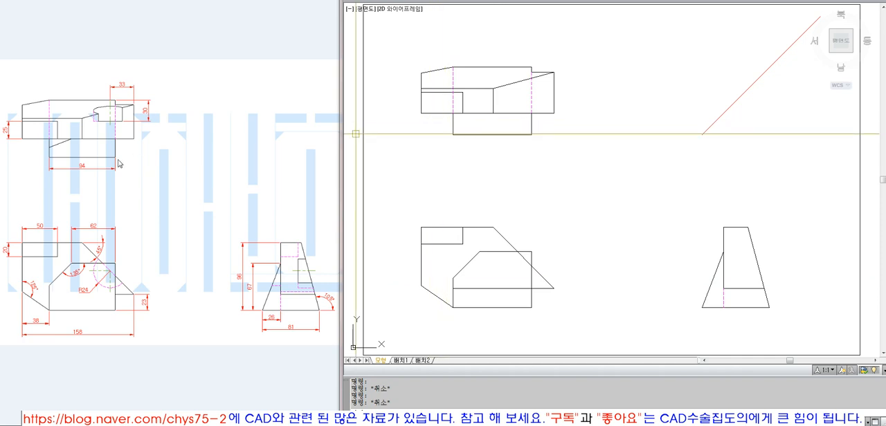
Draw a vertical projection line from the slanted edge's upper end in the front view, ending on the top view's main lower edge
{"action": "left_click", "coordinate": [60, 146]}
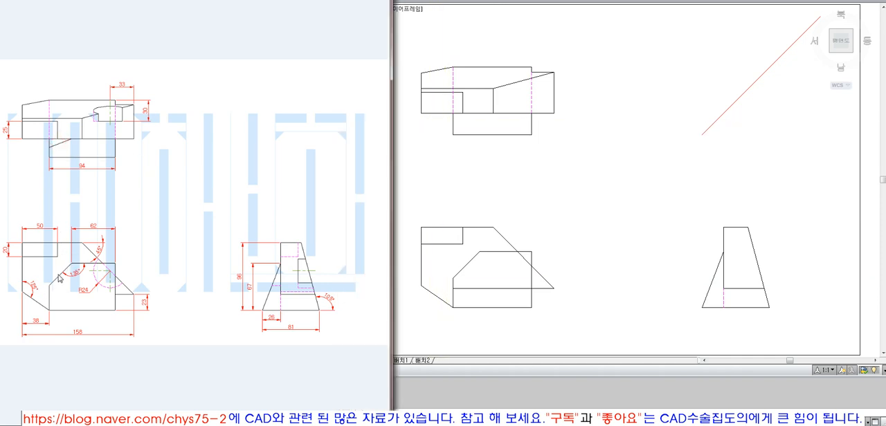
{"action": "left_click", "coordinate": [448, 248]}
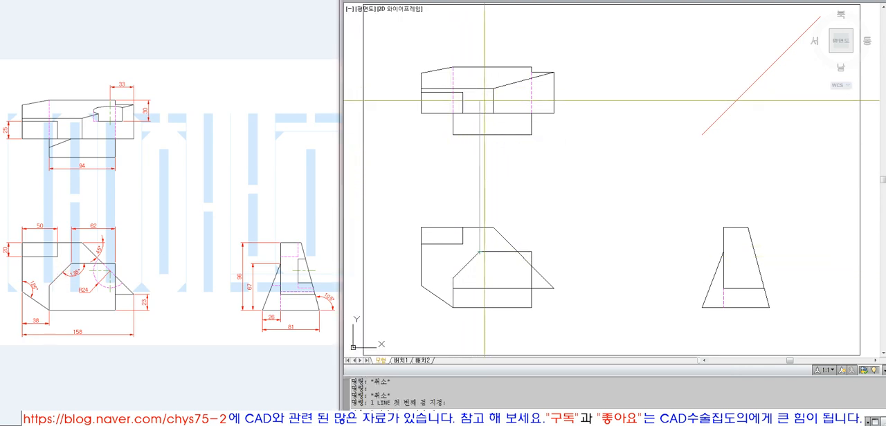
{"action": "left_click", "coordinate": [483, 125]}
{"action": "key", "text": "space"}
{"action": "type", "text": "ex"}
{"action": "key", "text": "space"}
{"action": "left_click", "coordinate": [481, 115]}
{"action": "key", "text": "space"}
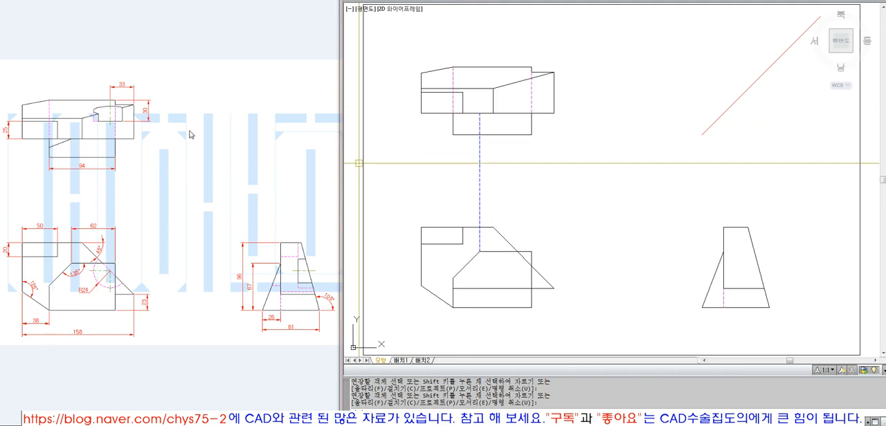
{"action": "left_click", "coordinate": [479, 122]}
Draw a vertical projection line from the slanted edge's lower end to the lower left corner of the top view's lower block
{"action": "key", "text": "Escape"}
{"action": "key", "text": "Escape"}
{"action": "type", "text": "l"}
{"action": "key", "text": "space"}
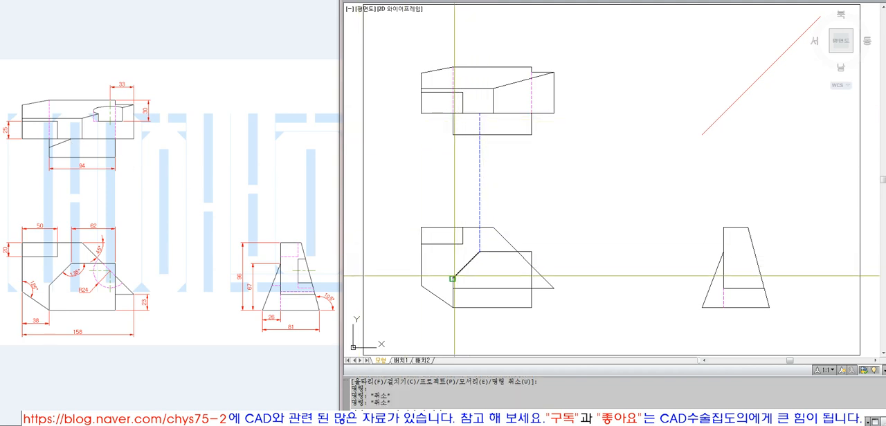
{"action": "left_click", "coordinate": [453, 278]}
{"action": "left_click", "coordinate": [454, 134]}
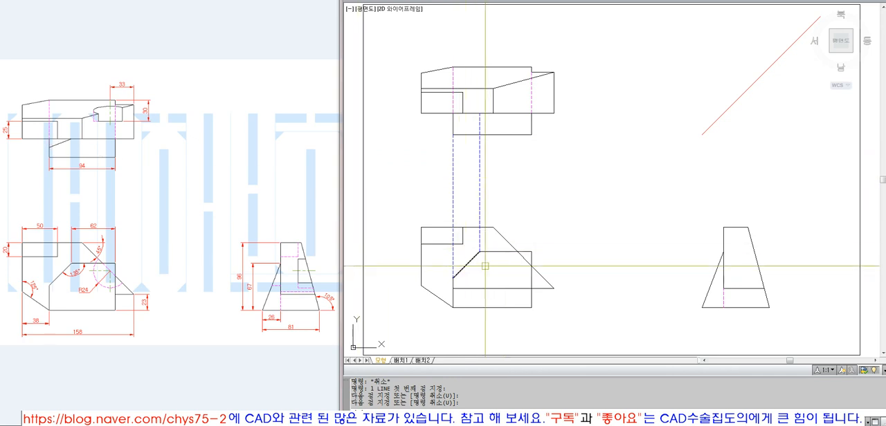
Draw a horizontal projection line from the slanted edge's lower end and extend it to the side view's right sloped edge
{"action": "type", "text": "l"}
{"action": "key", "text": "space"}
{"action": "left_click", "coordinate": [453, 279]}
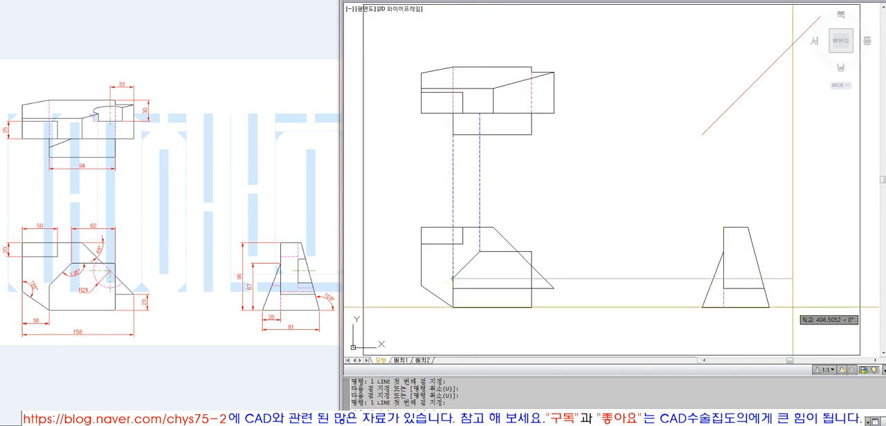
{"action": "key", "text": "space"}
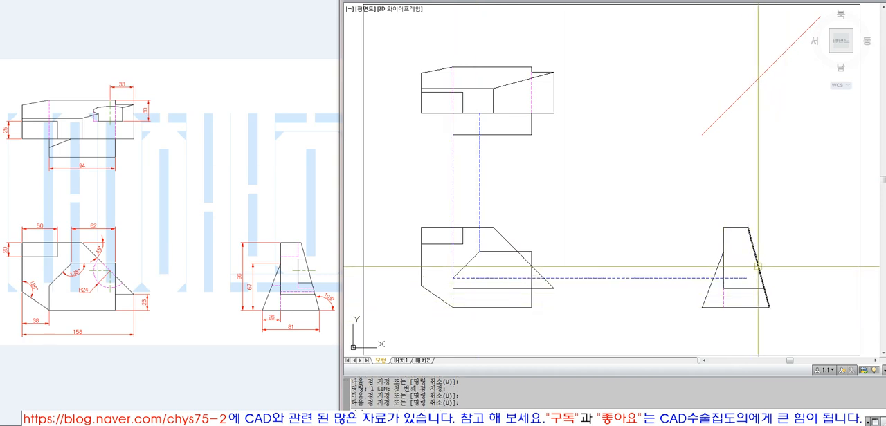
{"action": "type", "text": "ex"}
{"action": "key", "text": "space"}
{"action": "key", "text": "space"}
{"action": "left_click", "coordinate": [744, 278]}
{"action": "key", "text": "space"}
Draw a vertical projection line up from that intersection on the side view's right sloped edge and extend it to the 45° miter line
{"action": "type", "text": "l"}
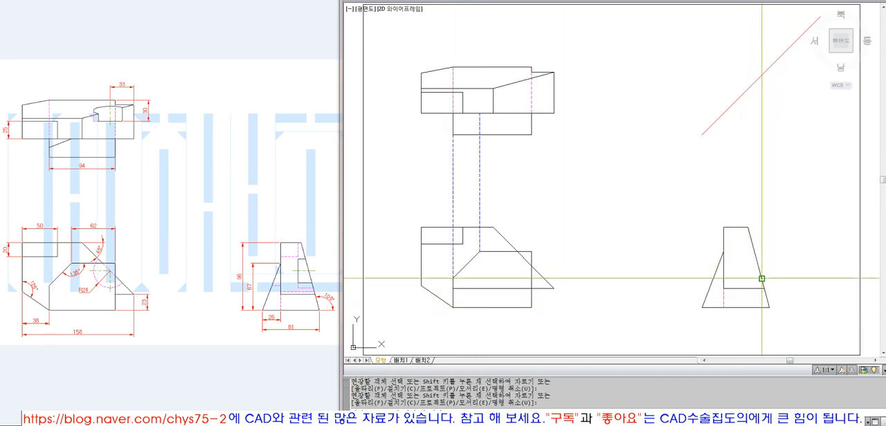
{"action": "left_click", "coordinate": [762, 278]}
{"action": "left_click", "coordinate": [772, 146]}
{"action": "key", "text": "space"}
{"action": "type", "text": "ex"}
{"action": "key", "text": "space"}
{"action": "left_click", "coordinate": [750, 88]}
{"action": "key", "text": "space"}
{"action": "left_click", "coordinate": [763, 133]}
{"action": "left_click", "coordinate": [779, 172]}
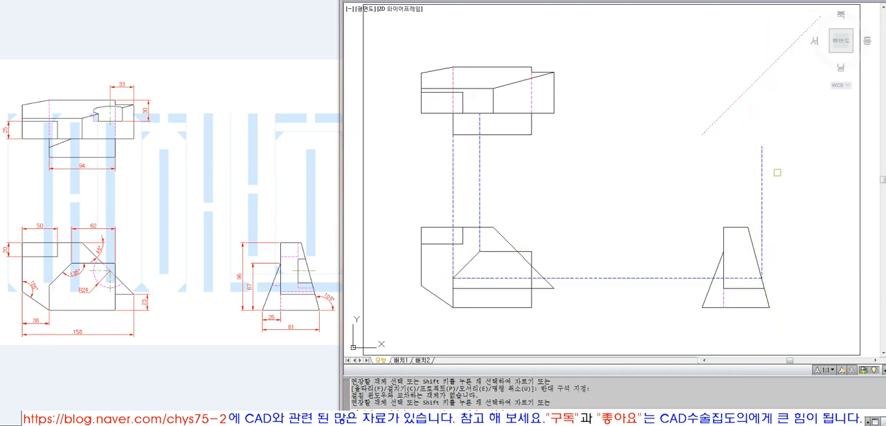
{"action": "left_click", "coordinate": [751, 153]}
{"action": "left_click", "coordinate": [779, 170]}
{"action": "key", "text": "space"}
Erase the vertical projection line above the side view and the horizontal one from the slanted edge's lower end
{"action": "type", "text": "l"}
{"action": "left_click", "coordinate": [762, 76]}
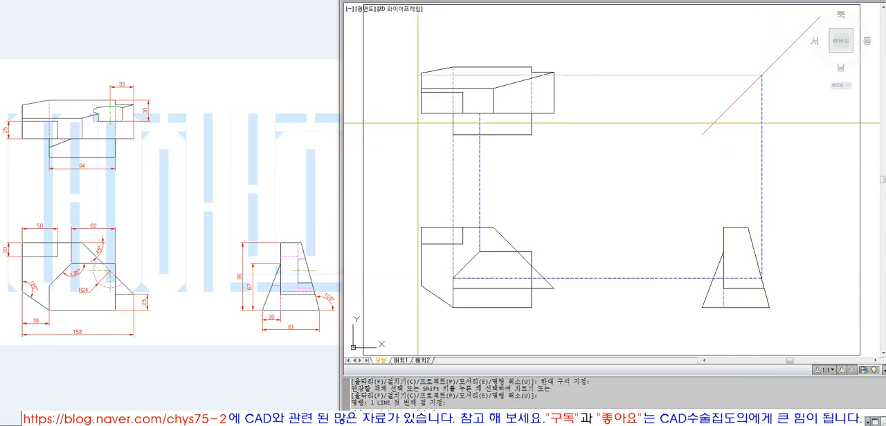
{"action": "key", "text": "space"}
{"action": "type", "text": "e ERASE"}
{"action": "left_click", "coordinate": [789, 180]}
{"action": "left_click", "coordinate": [690, 117]}
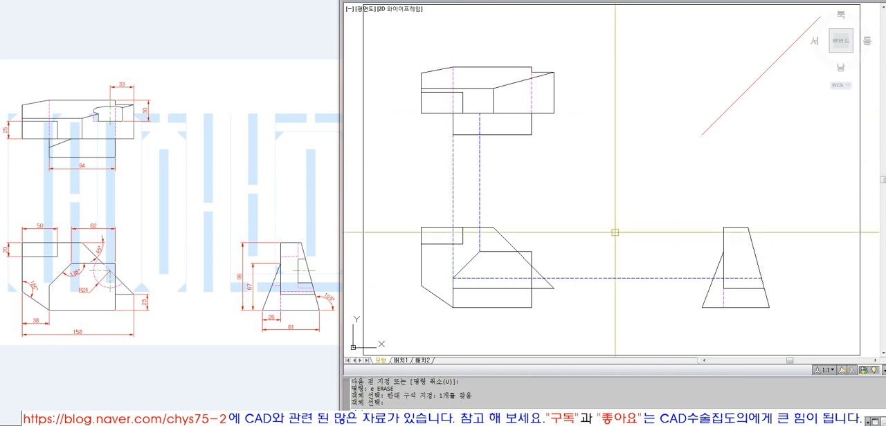
{"action": "key", "text": "space"}
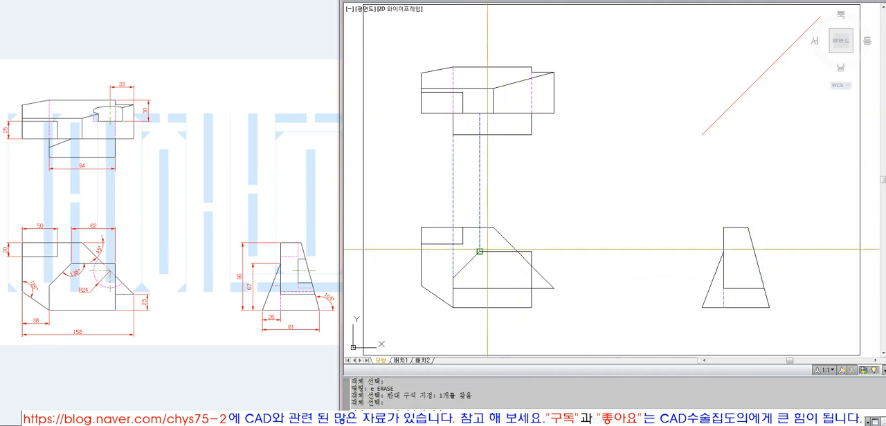
Draw a horizontal projection line from the slanted edge's upper end in the front view past the side view's right sloped edge
{"action": "type", "text": "l LINE 첫 번째 점 지정:"}
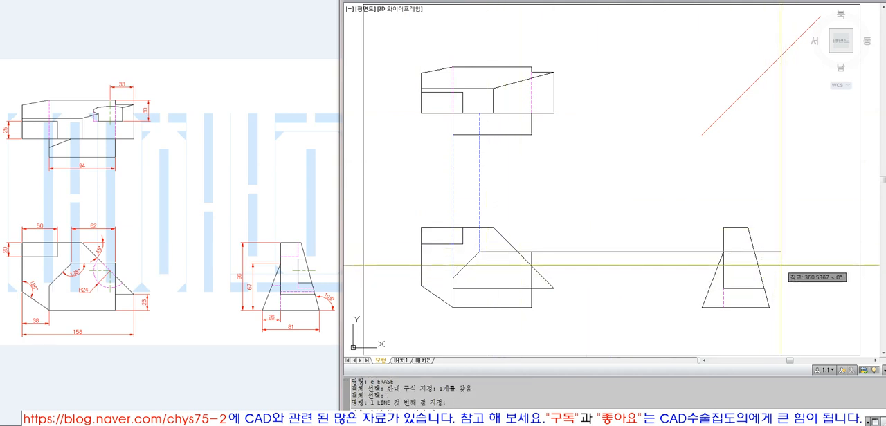
{"action": "left_click", "coordinate": [780, 265]}
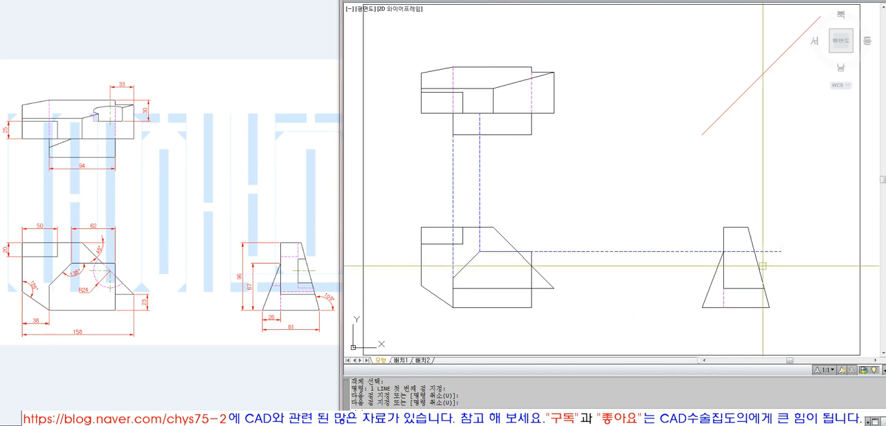
Trim the horizontal projection line from the slanted edge's upper end at the side view's right sloped edge
{"action": "key", "text": "Escape"}
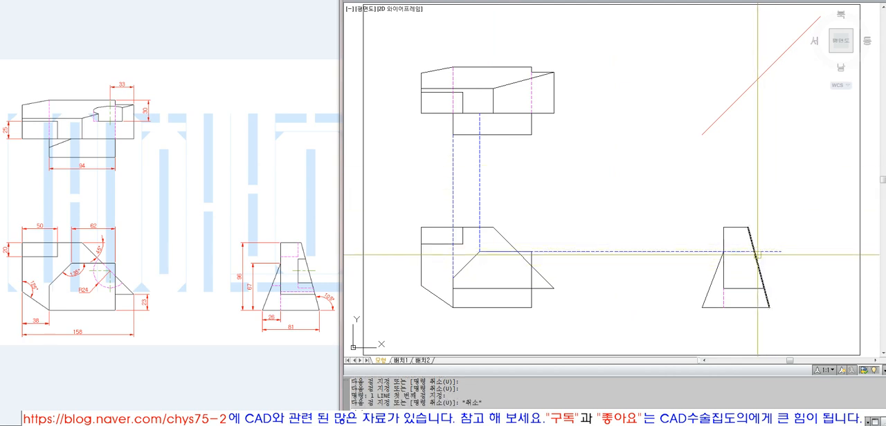
{"action": "type", "text": "tr"}
{"action": "left_click", "coordinate": [757, 255]}
{"action": "key", "text": "space"}
{"action": "left_click", "coordinate": [764, 252]}
{"action": "key", "text": "space"}
Draw a vertical projection line up from the trimmed line's end on the right sloped edge and extend it to the 45° miter line
{"action": "type", "text": "l"}
{"action": "left_click", "coordinate": [754, 251]}
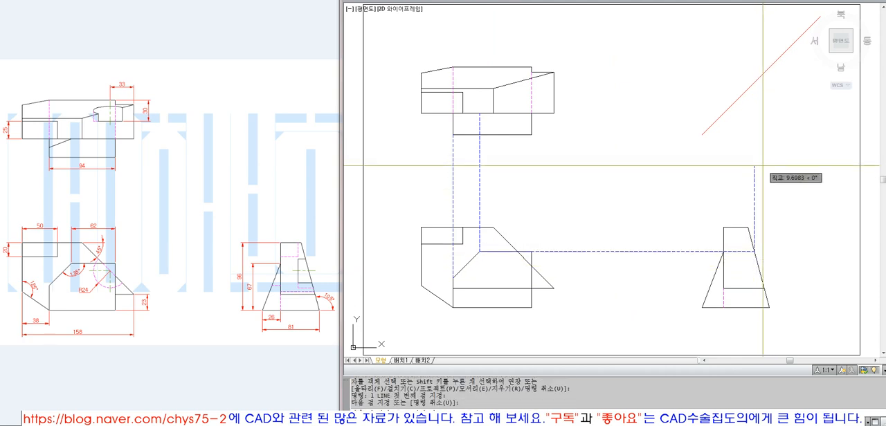
{"action": "left_click", "coordinate": [761, 166]}
{"action": "key", "text": "space"}
{"action": "type", "text": "ex"}
{"action": "left_click", "coordinate": [754, 182]}
{"action": "key", "text": "space"}
{"action": "type", "text": "l"}
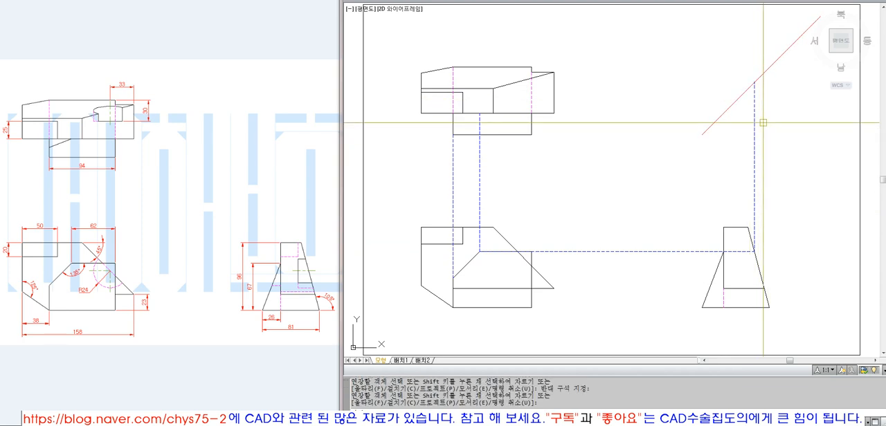
{"action": "left_click", "coordinate": [754, 82]}
{"action": "key", "text": "Escape"}
Erase the vertical projection line between the side view and the miter line
{"action": "type", "text": "e"}
{"action": "left_click", "coordinate": [800, 167]}
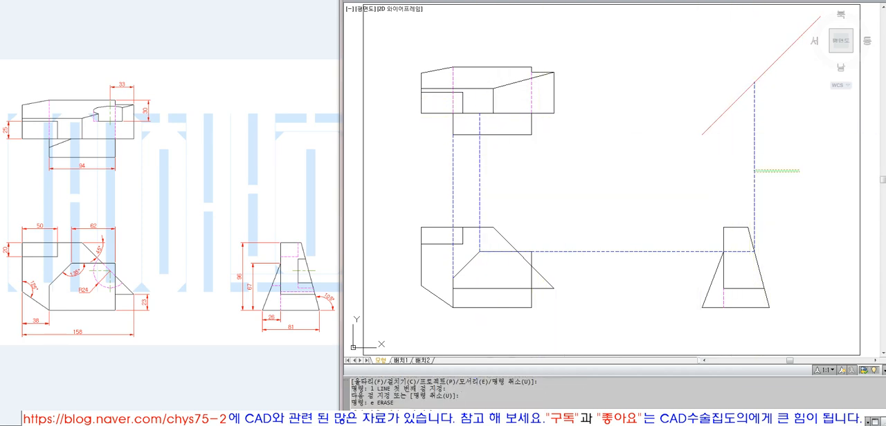
{"action": "left_click", "coordinate": [753, 172]}
{"action": "key", "text": "space"}
{"action": "type", "text": "e ERASE"}
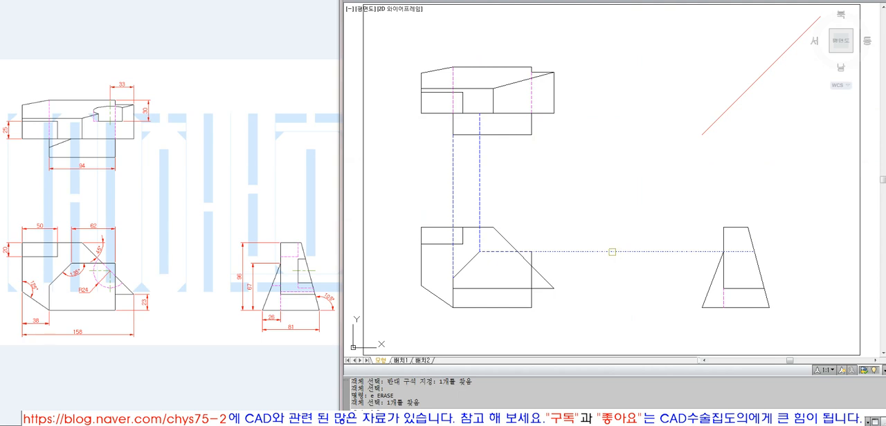
{"action": "key", "text": "Escape"}
Redraw the vertical projection line from the horizontal line's end on the side view's right sloped edge and extend it to the miter line
{"action": "type", "text": "l"}
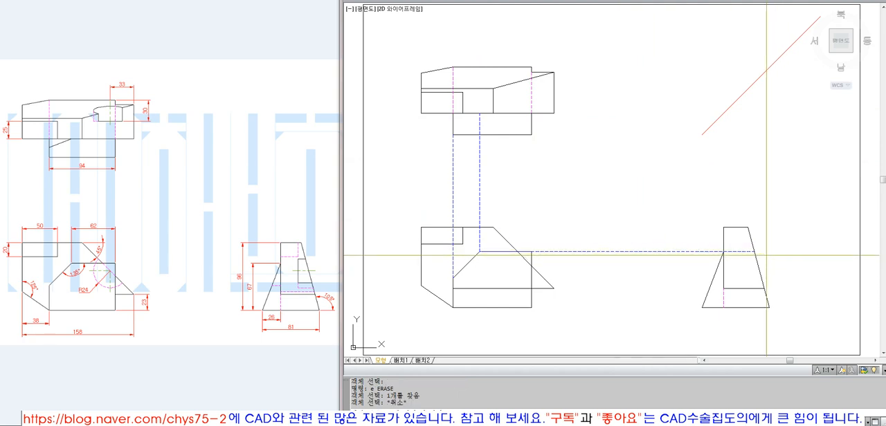
{"action": "left_click", "coordinate": [755, 251]}
{"action": "left_click", "coordinate": [754, 154]}
{"action": "type", "text": "ex"}
{"action": "left_click", "coordinate": [746, 90]}
{"action": "key", "text": "space"}
{"action": "left_click", "coordinate": [771, 170]}
{"action": "key", "text": "Escape"}
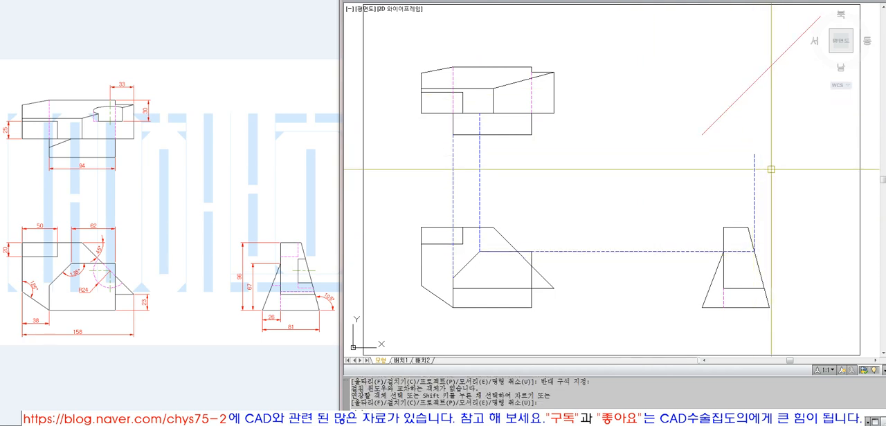
{"action": "key", "text": "space"}
{"action": "left_click", "coordinate": [749, 94]}
{"action": "key", "text": "space"}
{"action": "left_click", "coordinate": [698, 88]}
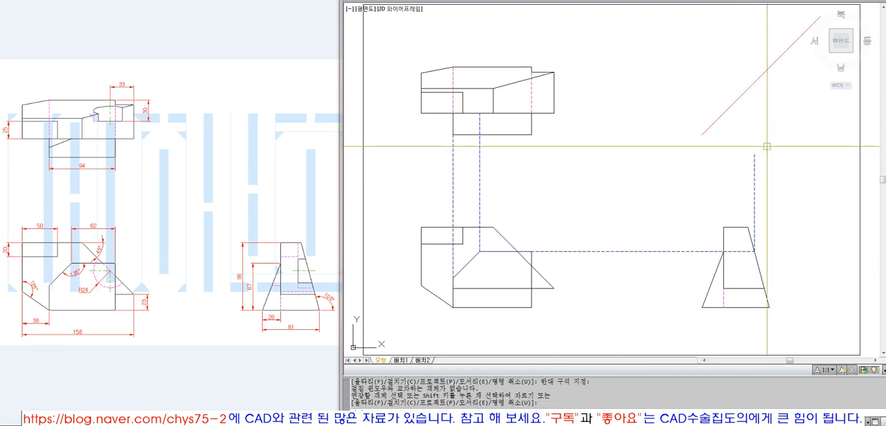
{"action": "key", "text": "Escape"}
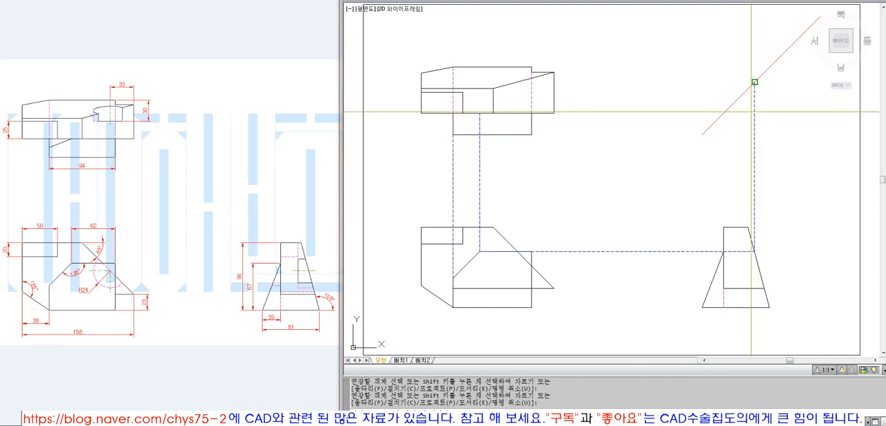
Erase the vertical projection line and the horizontal one from the slanted edge's upper end
{"action": "type", "text": "l"}
{"action": "key", "text": "Escape"}
{"action": "type", "text": "e"}
{"action": "left_click", "coordinate": [768, 188]}
{"action": "left_click", "coordinate": [659, 168]}
{"action": "key", "text": "space"}
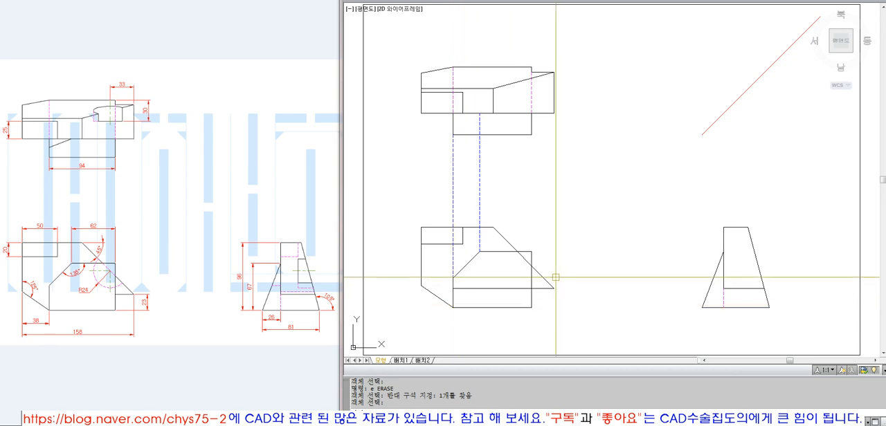
Draw a horizontal projection line from where the rear slope crosses the front block's right edge and extend it to the side view's right sloped edge
{"action": "left_click", "coordinate": [611, 267]}
{"action": "key", "text": "space"}
{"action": "type", "text": "ex"}
{"action": "key", "text": "space"}
{"action": "left_click", "coordinate": [758, 271]}
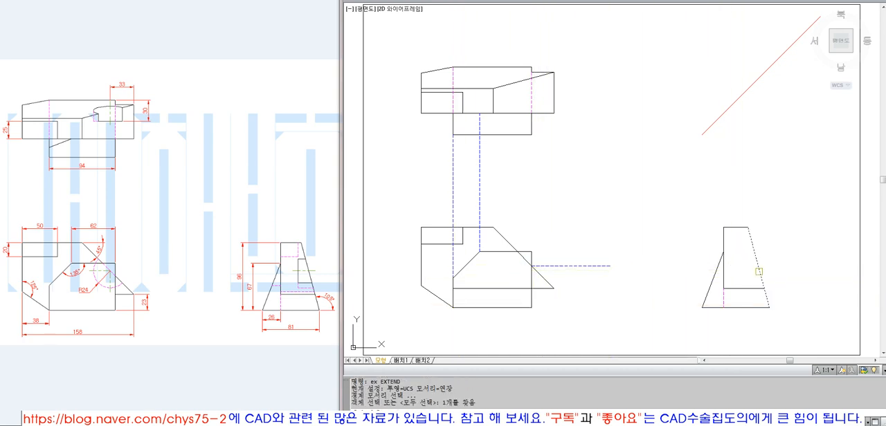
{"action": "key", "text": "space"}
{"action": "left_click", "coordinate": [588, 266]}
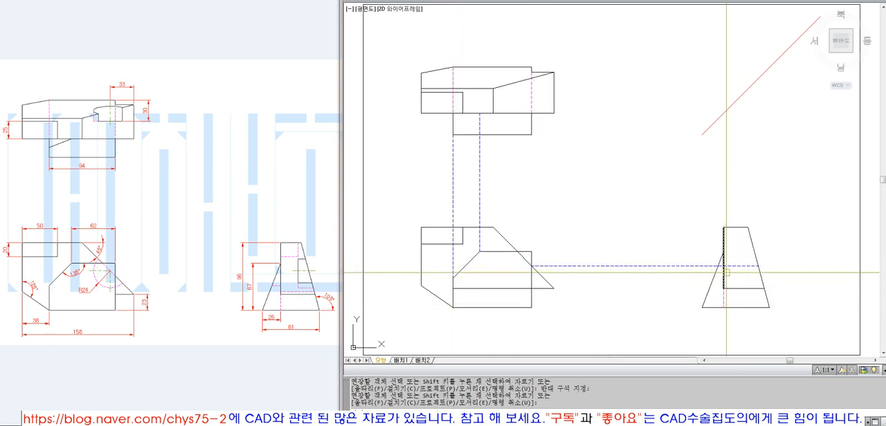
Erase the horizontal projection line between the front block's right edge and the side view
{"action": "key", "text": "space"}
{"action": "type", "text": "e"}
{"action": "key", "text": "space"}
{"action": "key", "text": "space"}
{"action": "left_click", "coordinate": [741, 265]}
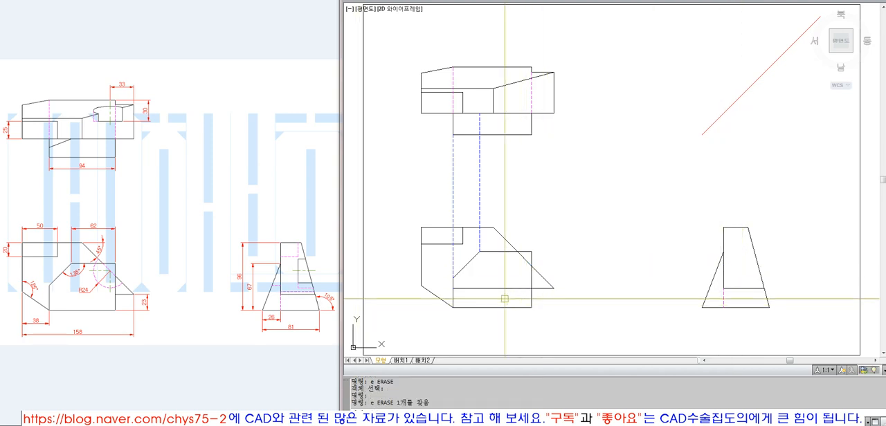
Project the front block's slanted edge's lower end to the side view's inner vertical edge, trimming everything outside the left sloped edge
{"action": "type", "text": "ex"}
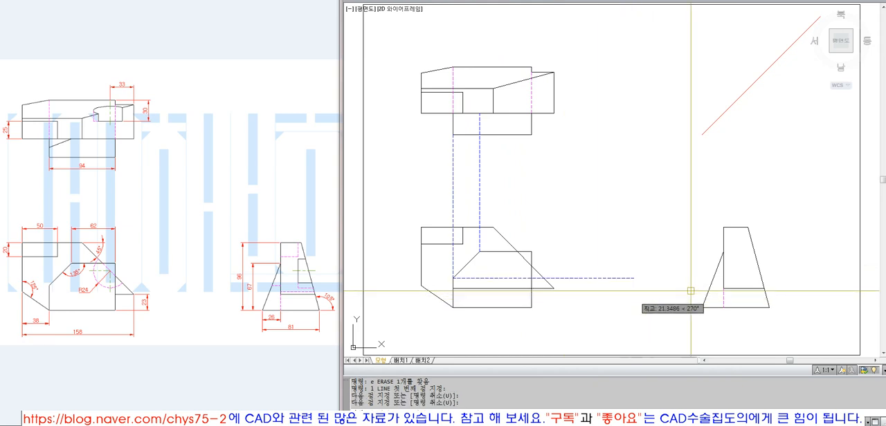
{"action": "key", "text": "space"}
{"action": "key", "text": "space"}
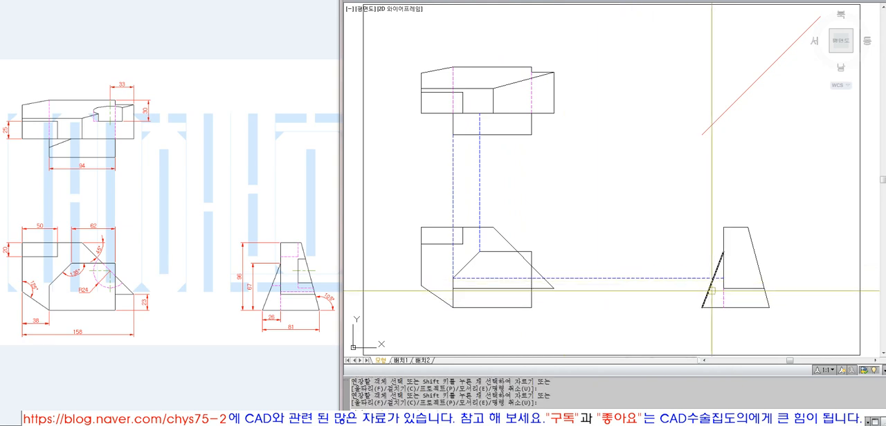
{"action": "type", "text": "tr"}
{"action": "key", "text": "space"}
{"action": "left_click", "coordinate": [705, 299]}
{"action": "key", "text": "space"}
{"action": "left_click", "coordinate": [695, 278]}
{"action": "left_click", "coordinate": [676, 281]}
{"action": "left_click", "coordinate": [676, 281]}
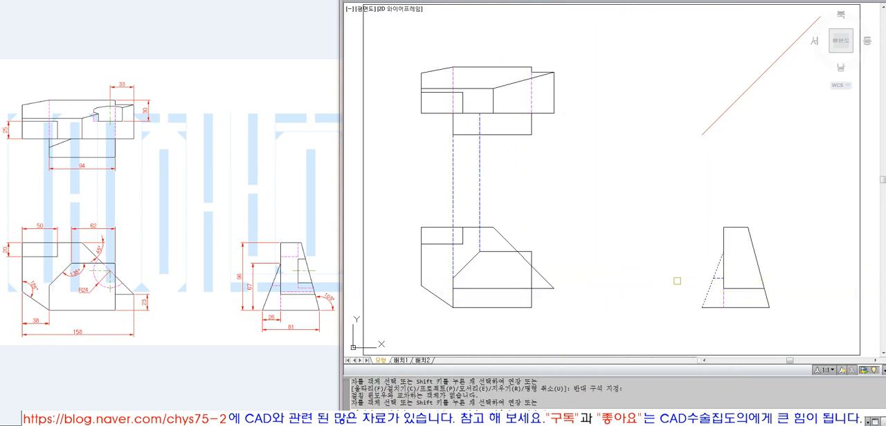
{"action": "key", "text": "space"}
Draw a horizontal projection line from the front block's upper right corner and extend it to the side view's left sloped edge
{"action": "type", "text": "l"}
{"action": "key", "text": "space"}
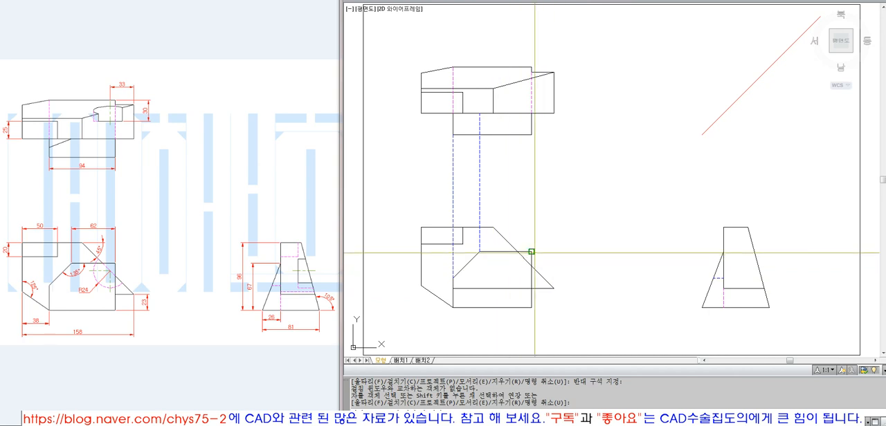
{"action": "left_click", "coordinate": [532, 251]}
{"action": "left_click", "coordinate": [602, 258]}
{"action": "key", "text": "space"}
{"action": "type", "text": "ex"}
{"action": "key", "text": "space"}
{"action": "left_click", "coordinate": [720, 263]}
{"action": "key", "text": "space"}
{"action": "left_click", "coordinate": [643, 274]}
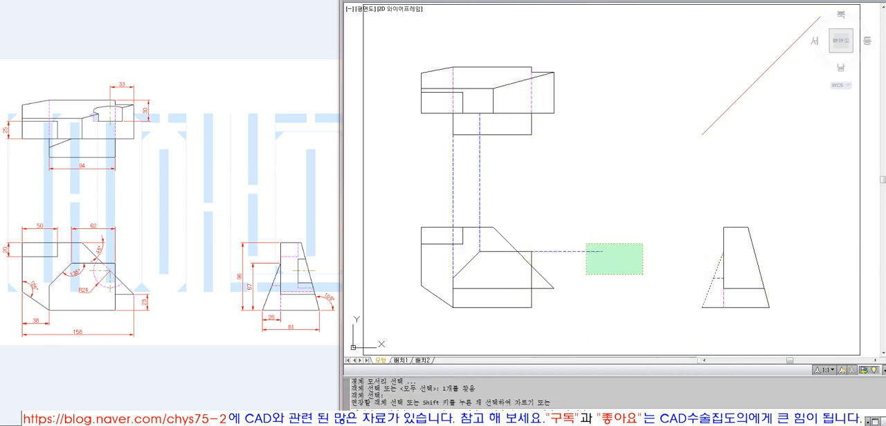
{"action": "left_click", "coordinate": [588, 243]}
{"action": "key", "text": "space"}
{"action": "key", "text": "space"}
{"action": "left_click", "coordinate": [717, 267]}
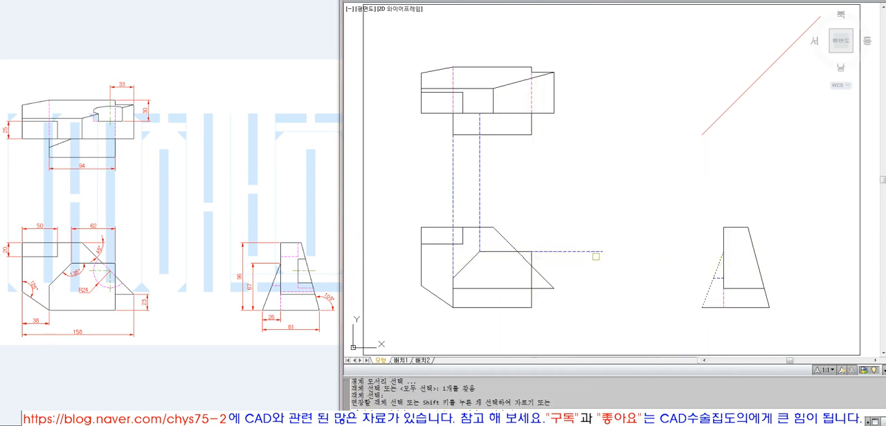
{"action": "left_click", "coordinate": [595, 254]}
{"action": "key", "text": "space"}
Copy the horizontal projection line from the front block's upper right corner to its lower right corner
{"action": "type", "text": "co"}
{"action": "key", "text": "space"}
{"action": "left_click", "coordinate": [566, 250]}
{"action": "key", "text": "space"}
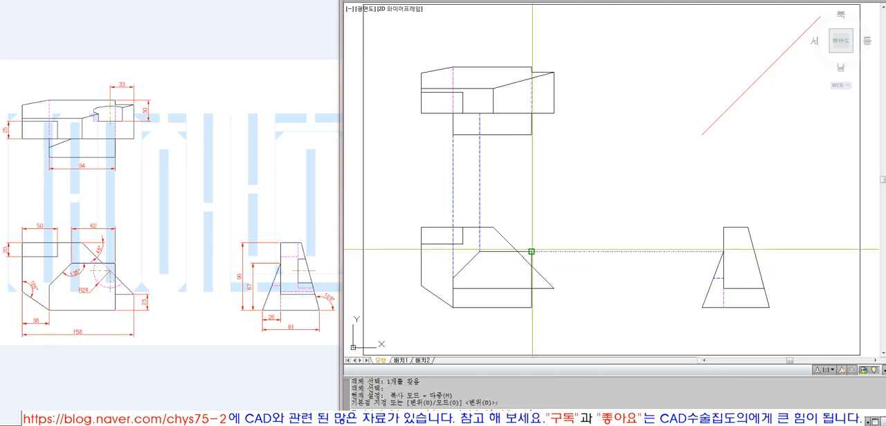
{"action": "left_click", "coordinate": [531, 252]}
{"action": "left_click", "coordinate": [532, 307]}
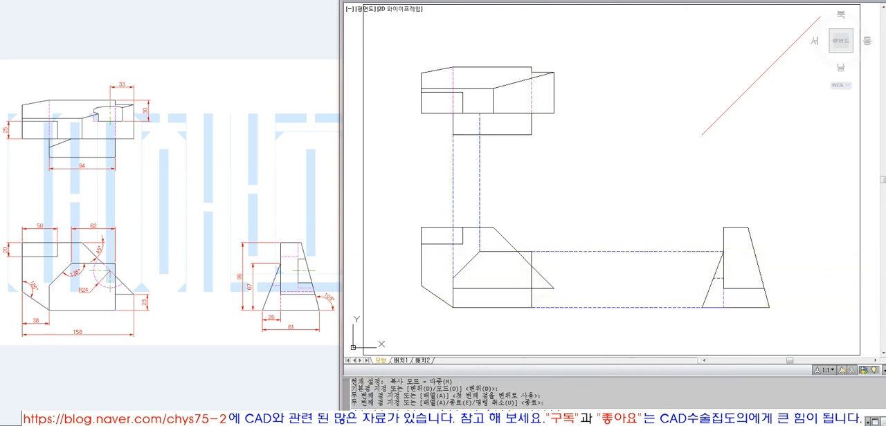
{"action": "key", "text": "Escape"}
{"action": "key", "text": "Escape"}
{"action": "left_click", "coordinate": [758, 267]}
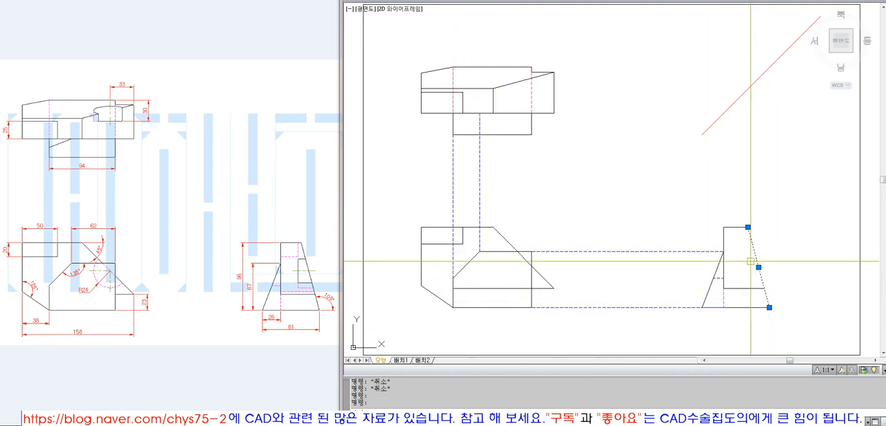
{"action": "key", "text": "Escape"}
{"action": "left_click", "coordinate": [717, 271]}
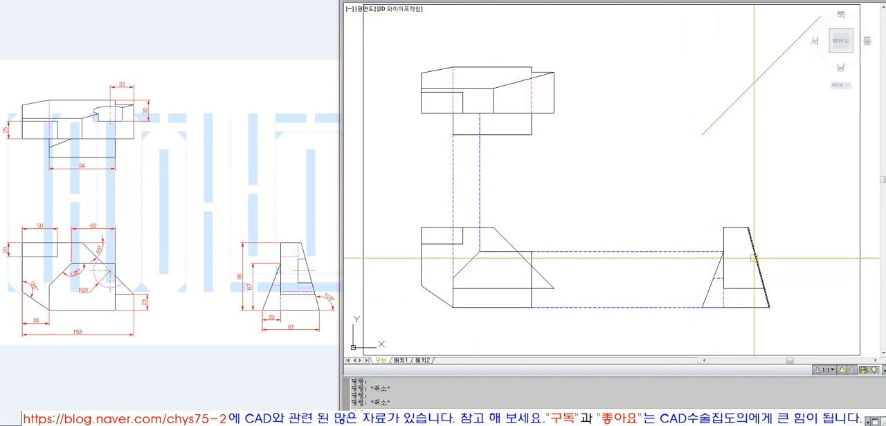
{"action": "left_click", "coordinate": [754, 258]}
{"action": "key", "text": "Escape"}
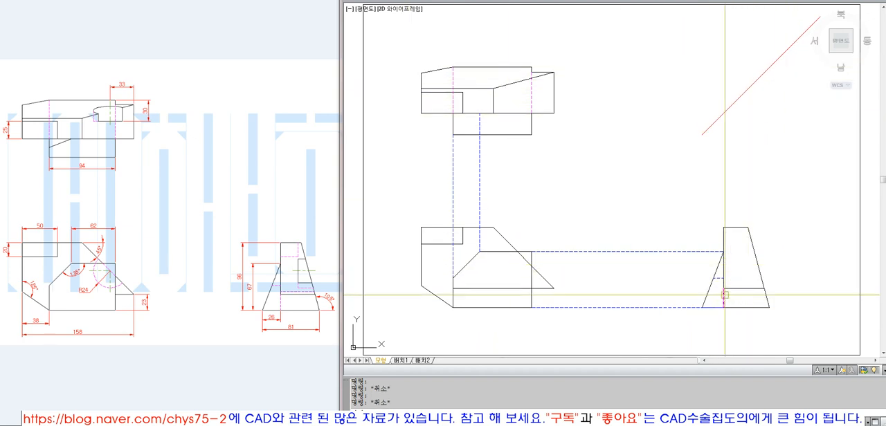
Erase the two horizontal projection lines running from the front block's right corners to the side view
{"action": "left_click", "coordinate": [642, 318]}
{"action": "left_click", "coordinate": [626, 299]}
{"action": "type", "text": "e ERASE 1개를 찾음"}
{"action": "left_click", "coordinate": [680, 252]}
{"action": "type", "text": "e"}
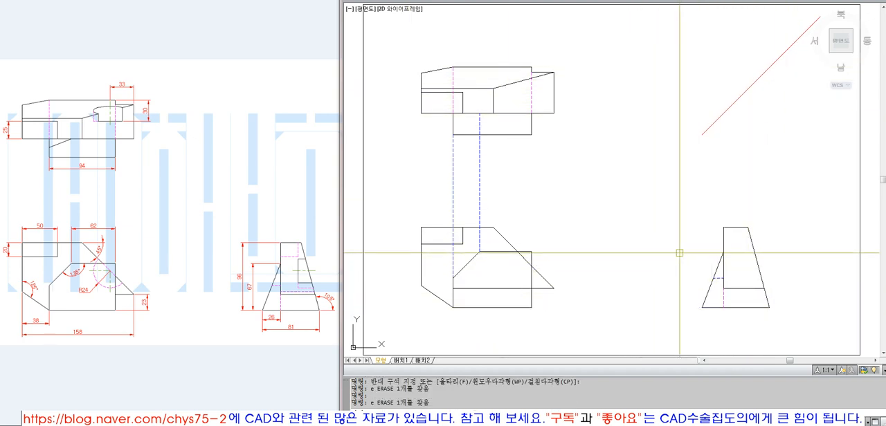
Draw a horizontal projection line from the slanted edge's lower end and extend it to the side view's left sloped edge
{"action": "left_click", "coordinate": [454, 278]}
{"action": "left_click", "coordinate": [635, 278]}
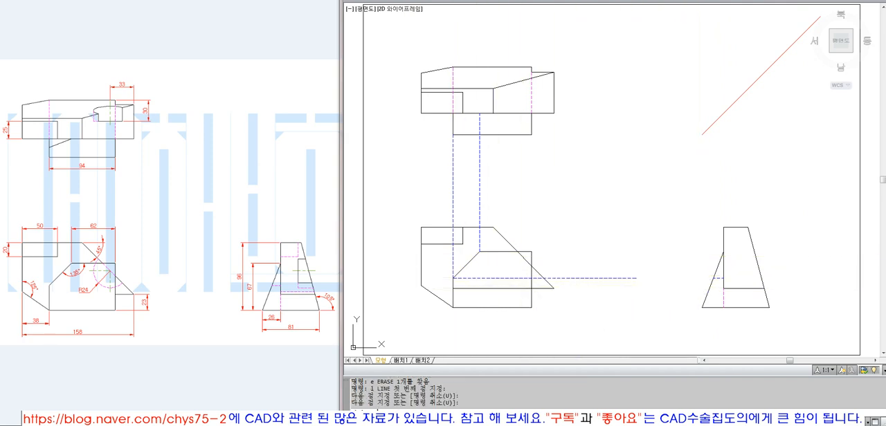
{"action": "left_click", "coordinate": [645, 286]}
{"action": "left_click", "coordinate": [619, 265]}
{"action": "key", "text": "space"}
{"action": "type", "text": "ex EXTEND"}
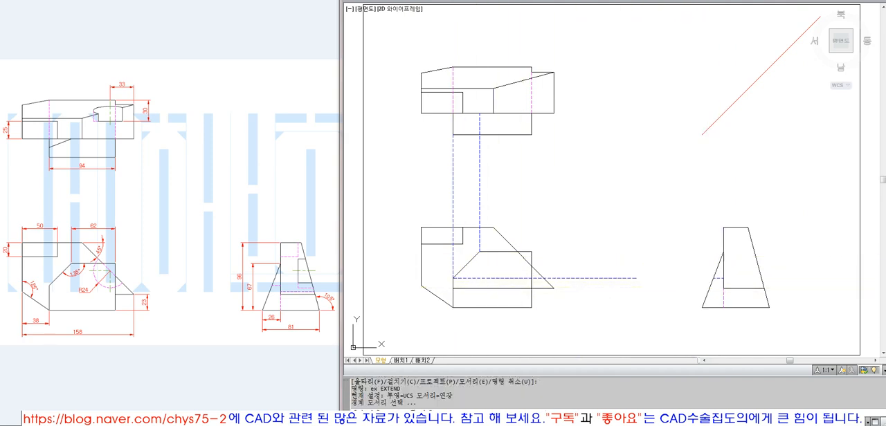
{"action": "left_click", "coordinate": [712, 279]}
{"action": "key", "text": "space"}
{"action": "left_click", "coordinate": [630, 277]}
{"action": "key", "text": "space"}
{"action": "key", "text": "Escape"}
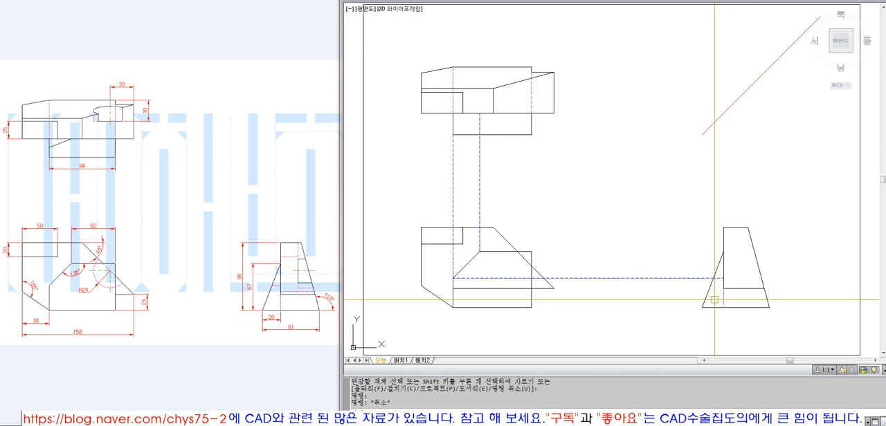
Match the short horizontal segment inside the side view's left wedge to the properties of the vertical hidden line
{"action": "type", "text": "ma MATCHPROP"}
{"action": "left_click", "coordinate": [719, 279]}
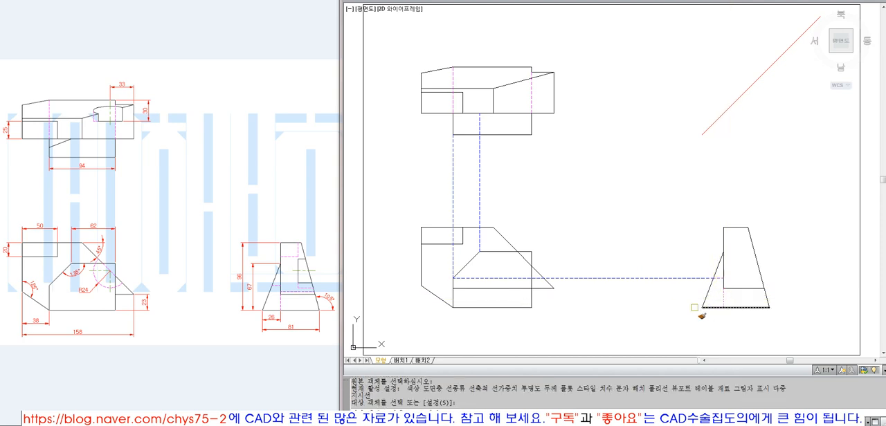
{"action": "key", "text": "space"}
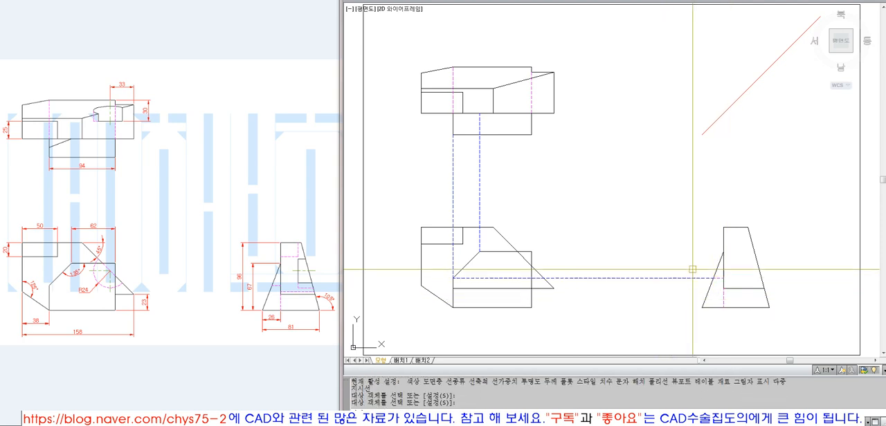
Project the intersection on the side view's left sloped edge up to the miter line and horizontally across the top view
{"action": "type", "text": "ex EXTEND"}
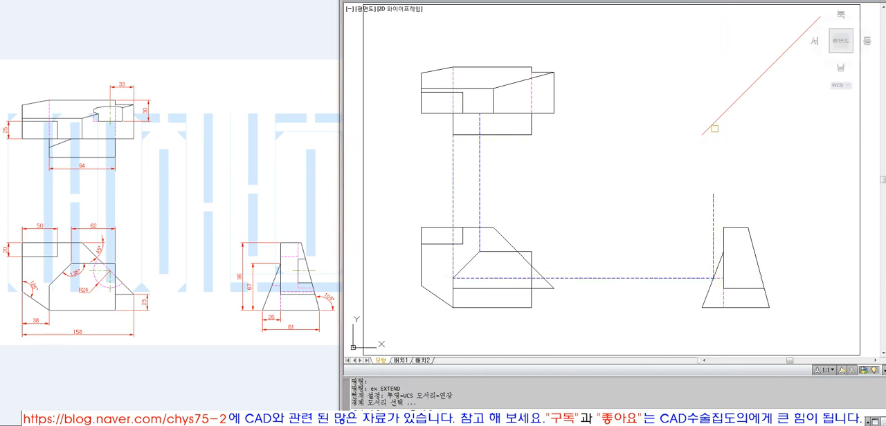
{"action": "left_click", "coordinate": [713, 200]}
{"action": "type", "text": "l"}
{"action": "key", "text": "space"}
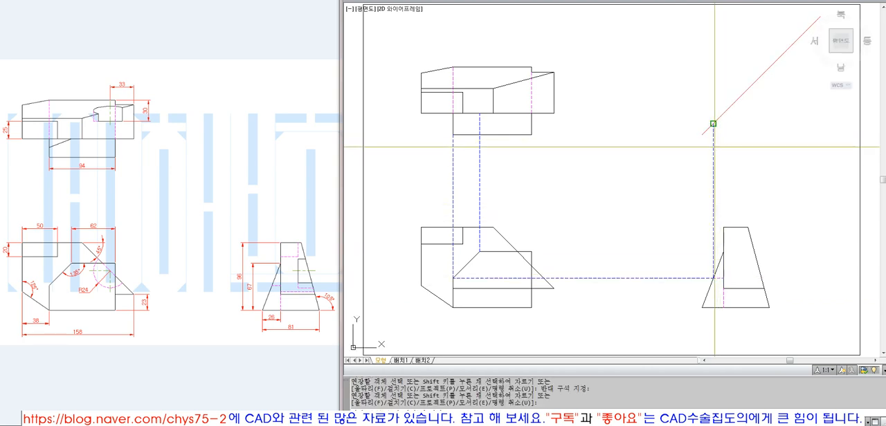
{"action": "left_click", "coordinate": [714, 124]}
{"action": "left_click", "coordinate": [439, 194]}
{"action": "key", "text": "space"}
Trim the horizontal projection line in the top view at the vertical projection line from the slanted edge's lower end
{"action": "type", "text": "tr"}
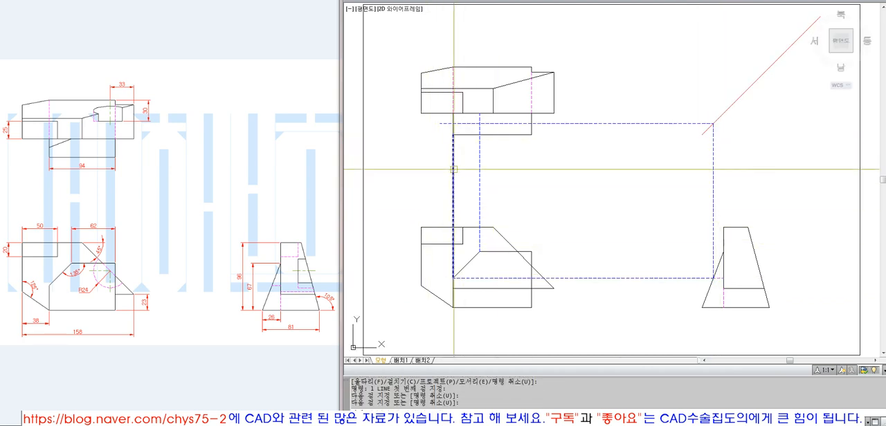
{"action": "key", "text": "space"}
{"action": "left_click", "coordinate": [453, 170]}
{"action": "key", "text": "space"}
{"action": "key", "text": "space"}
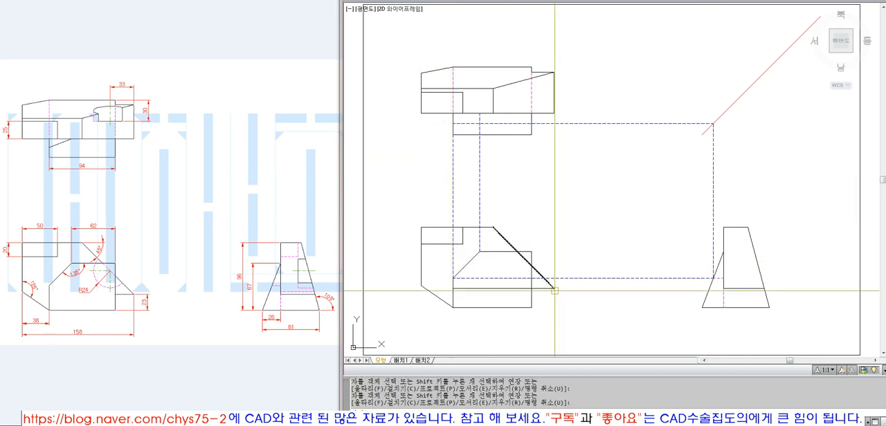
{"action": "left_click", "coordinate": [480, 183]}
{"action": "key", "text": "Escape"}
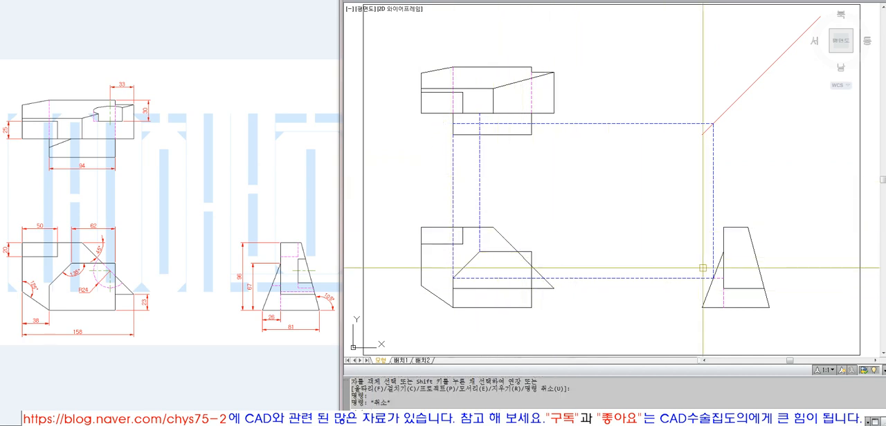
Project the side view's vertical back edge up to the miter line and horizontally across to the top view's lower right corner
{"action": "type", "text": "l"}
{"action": "key", "text": "space"}
{"action": "left_click", "coordinate": [748, 134]}
{"action": "key", "text": "space"}
{"action": "type", "text": "ex"}
{"action": "left_click", "coordinate": [728, 108]}
{"action": "key", "text": "space"}
{"action": "left_click", "coordinate": [724, 140]}
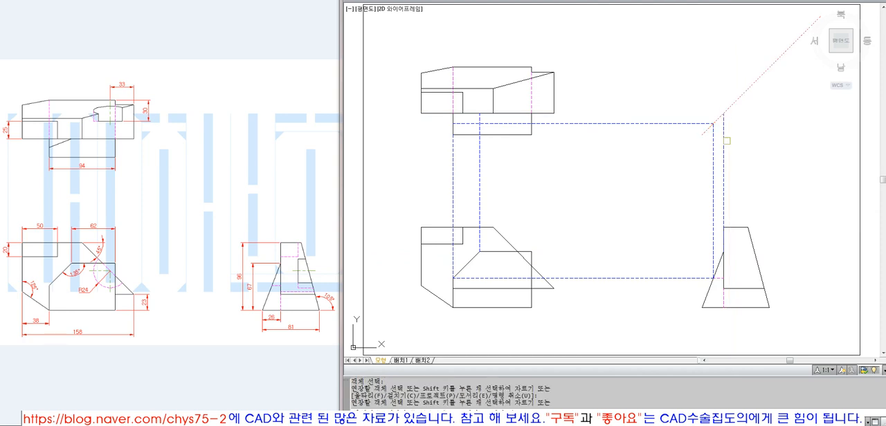
{"action": "key", "text": "space"}
{"action": "type", "text": "l"}
{"action": "left_click", "coordinate": [723, 112]}
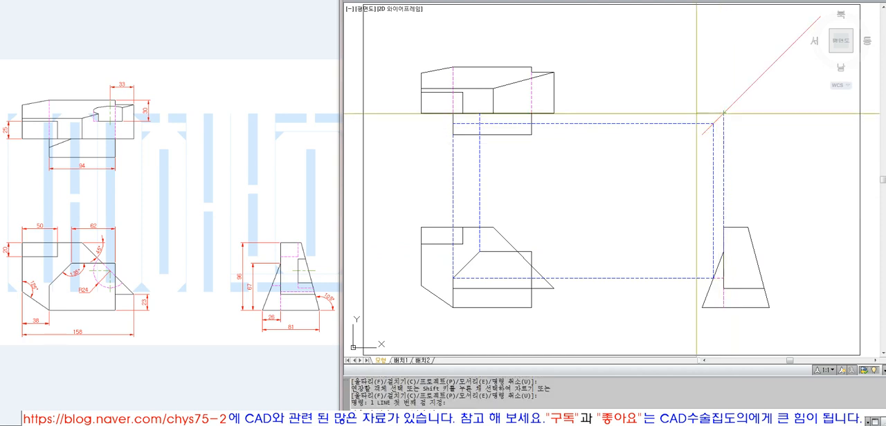
{"action": "left_click", "coordinate": [554, 113]}
{"action": "key", "text": "space"}
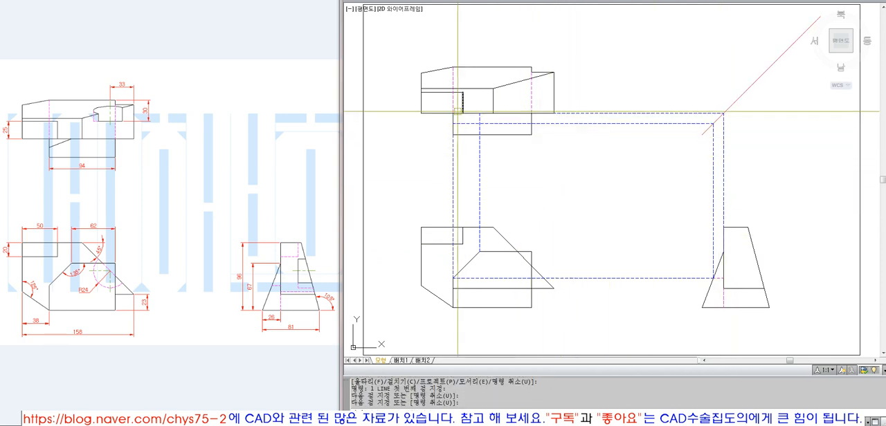
Erase the horizontal and vertical projection lines running from the top view's lower right corner to the side view's vertical edge
{"action": "type", "text": "ex EXTEND"}
{"action": "key", "text": "space"}
{"action": "key", "text": "space"}
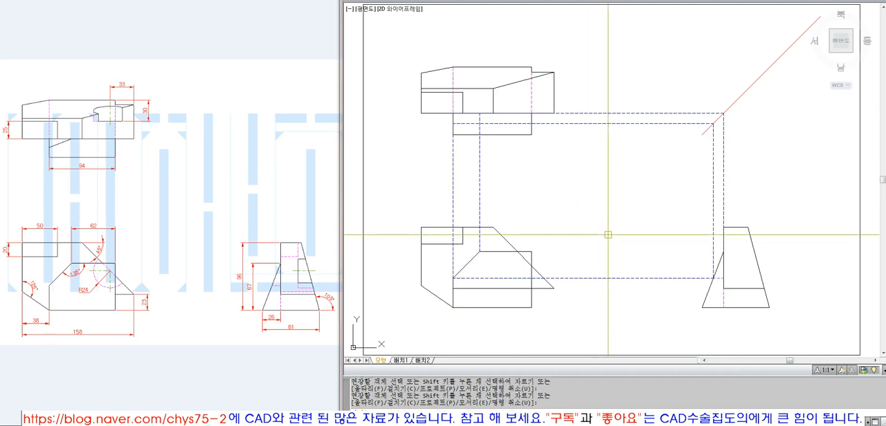
{"action": "left_click", "coordinate": [682, 113]}
{"action": "type", "text": "e e"}
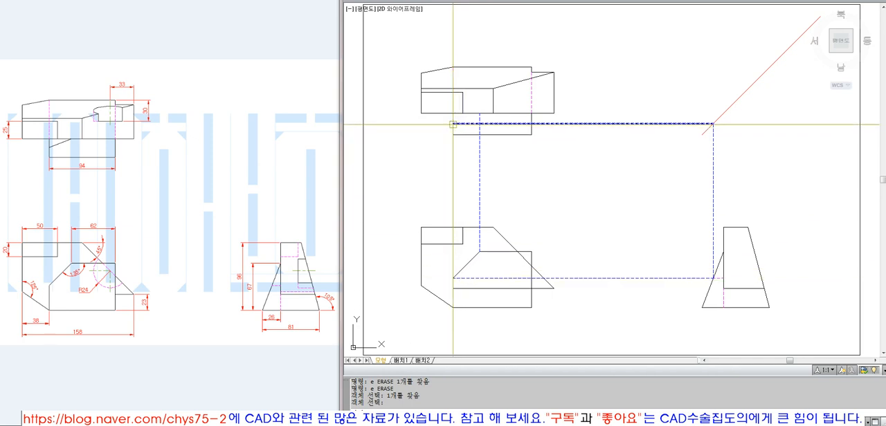
{"action": "key", "text": "Return"}
{"action": "left_click", "coordinate": [452, 124]}
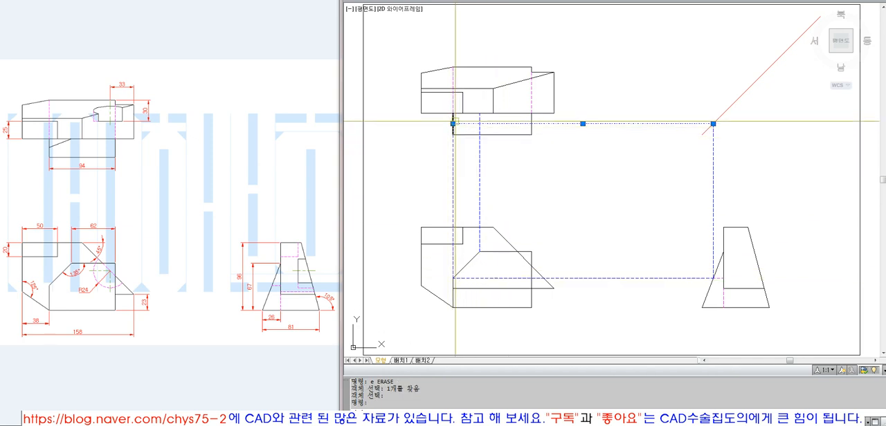
{"action": "key", "text": "Escape"}
{"action": "type", "text": "rec"}
{"action": "key", "text": "space"}
{"action": "key", "text": "Escape"}
{"action": "left_click", "coordinate": [463, 124]}
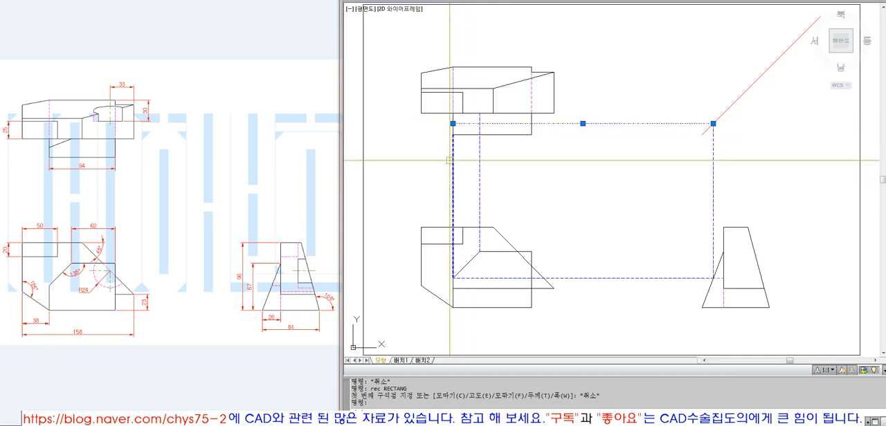
{"action": "left_click", "coordinate": [452, 162]}
{"action": "left_click", "coordinate": [668, 315]}
{"action": "left_click", "coordinate": [656, 251]}
{"action": "left_click", "coordinate": [738, 216]}
{"action": "left_click", "coordinate": [679, 185]}
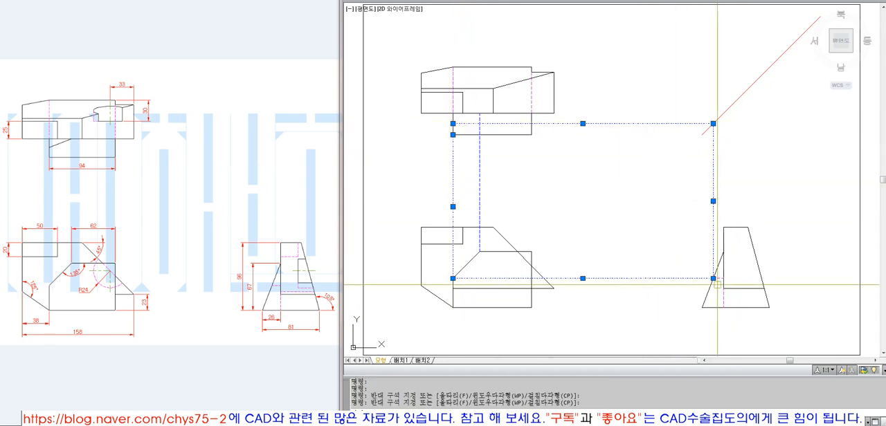
{"action": "key", "text": "Escape"}
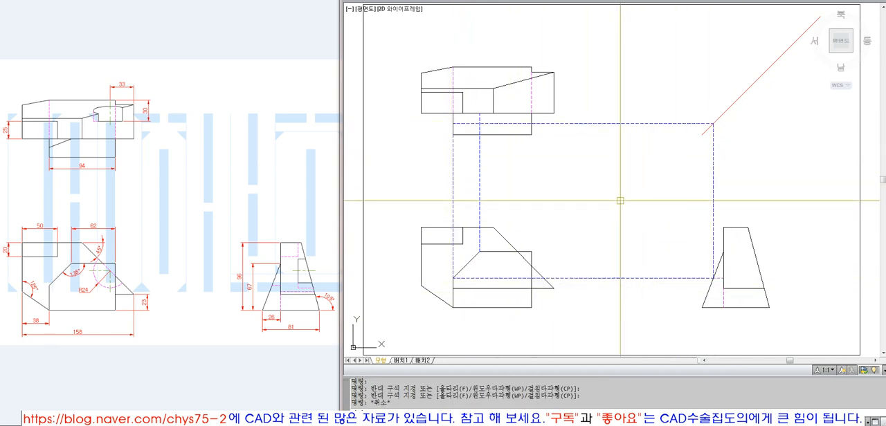
Draw the slanted edge in the top view between the two projected points on the front block
{"action": "left_click", "coordinate": [481, 115]}
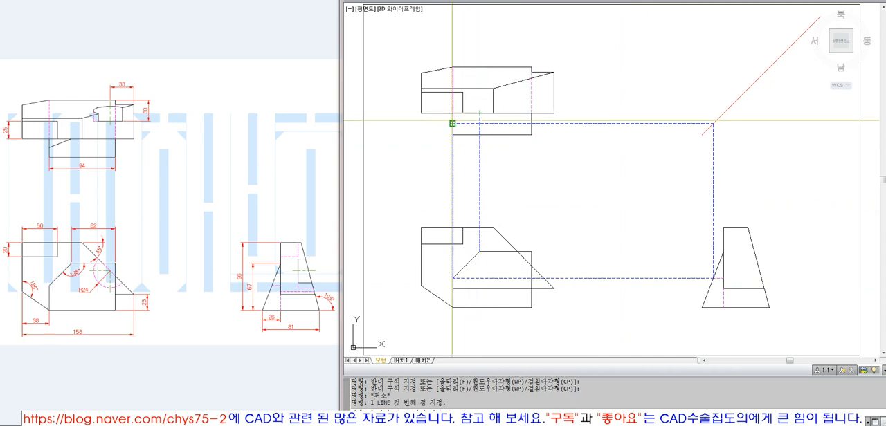
{"action": "left_click", "coordinate": [452, 123]}
{"action": "key", "text": "space"}
Erase all the blue projection lines between the front, top and side views
{"action": "type", "text": "e"}
{"action": "key", "text": "space"}
{"action": "left_click", "coordinate": [500, 161]}
{"action": "left_click", "coordinate": [441, 188]}
{"action": "key", "text": "space"}
{"action": "key", "text": "space"}
{"action": "left_click", "coordinate": [643, 148]}
{"action": "left_click", "coordinate": [615, 87]}
{"action": "key", "text": "space"}
{"action": "key", "text": "space"}
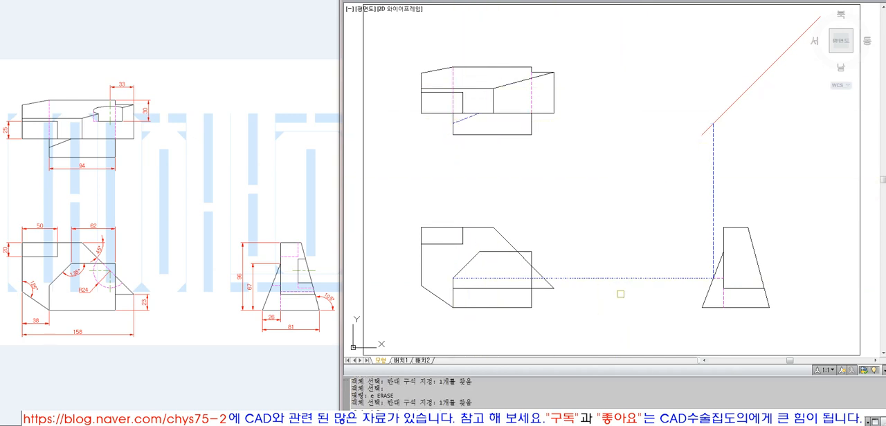
{"action": "left_click", "coordinate": [619, 294]}
{"action": "left_click", "coordinate": [589, 259]}
Match the new slanted line in the top view to the properties of the side view's left sloped outline
{"action": "key", "text": "space"}
{"action": "key", "text": "space"}
{"action": "left_click", "coordinate": [755, 176]}
{"action": "type", "text": "ma"}
{"action": "key", "text": "space"}
{"action": "left_click", "coordinate": [711, 276]}
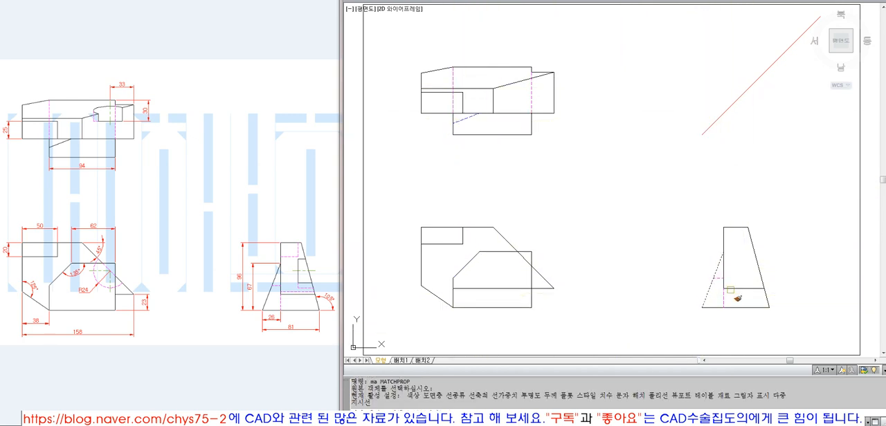
{"action": "left_click", "coordinate": [465, 119]}
{"action": "key", "text": "space"}
{"action": "left_click", "coordinate": [755, 257]}
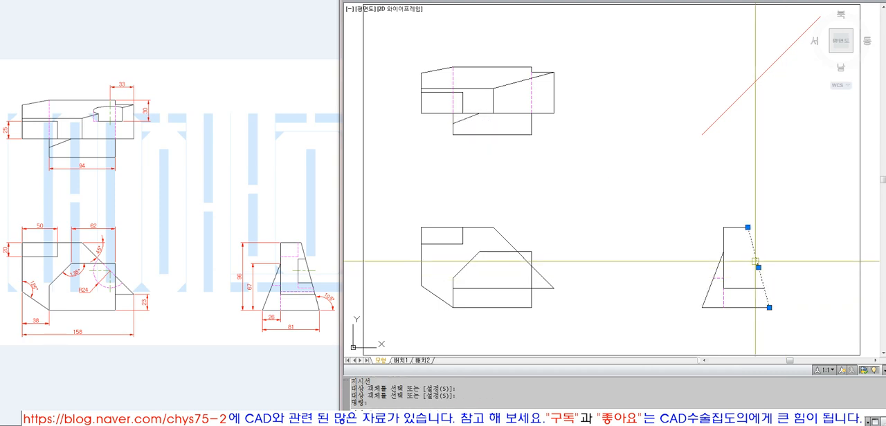
{"action": "key", "text": "Escape"}
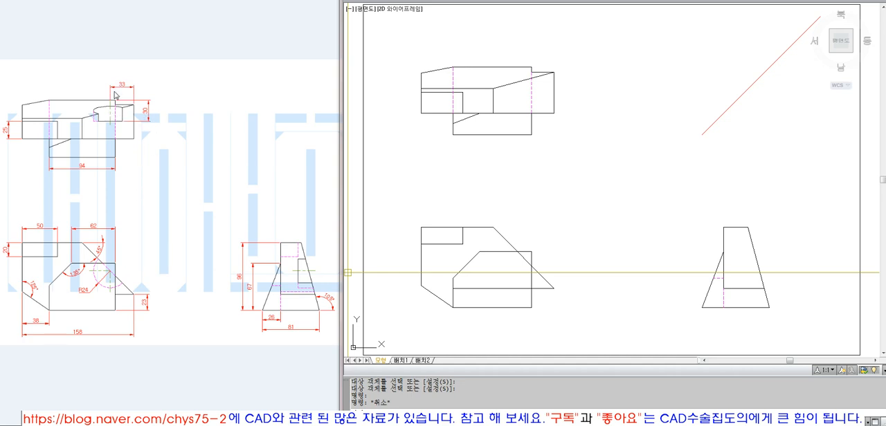
Offset the top view's right vertical edge 33 to the left
{"action": "type", "text": "o"}
{"action": "key", "text": "Return"}
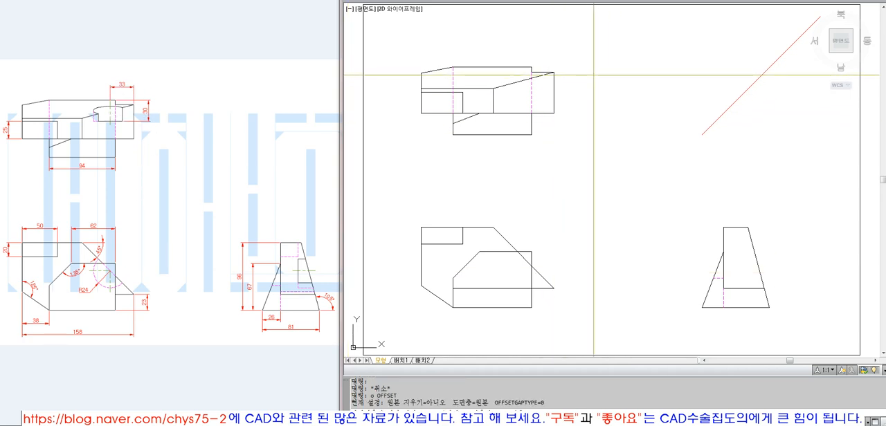
{"action": "type", "text": "33"}
{"action": "key", "text": "Return"}
{"action": "left_click", "coordinate": [553, 90]}
{"action": "left_click", "coordinate": [532, 82]}
{"action": "key", "text": "Return"}
Extend the offset line up to the top view's upper edge and put it on the Center layer
{"action": "type", "text": "ex"}
{"action": "key", "text": "Return"}
{"action": "left_click", "coordinate": [520, 67]}
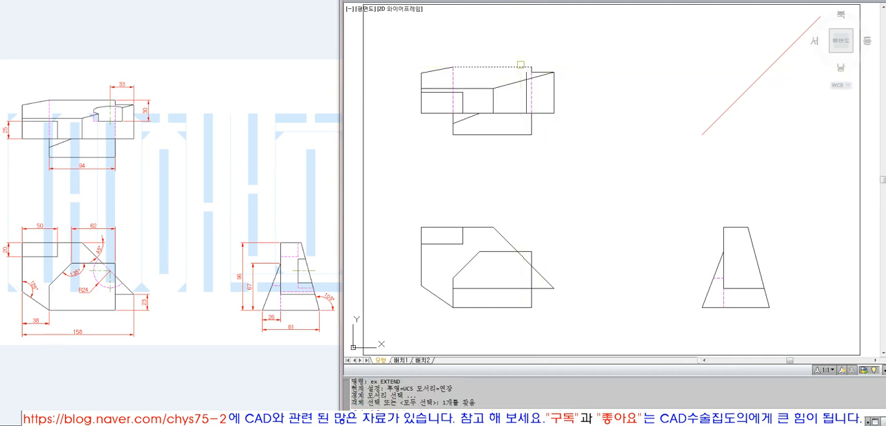
{"action": "key", "text": "Return"}
{"action": "left_click", "coordinate": [526, 97]}
{"action": "left_click", "coordinate": [553, 1]}
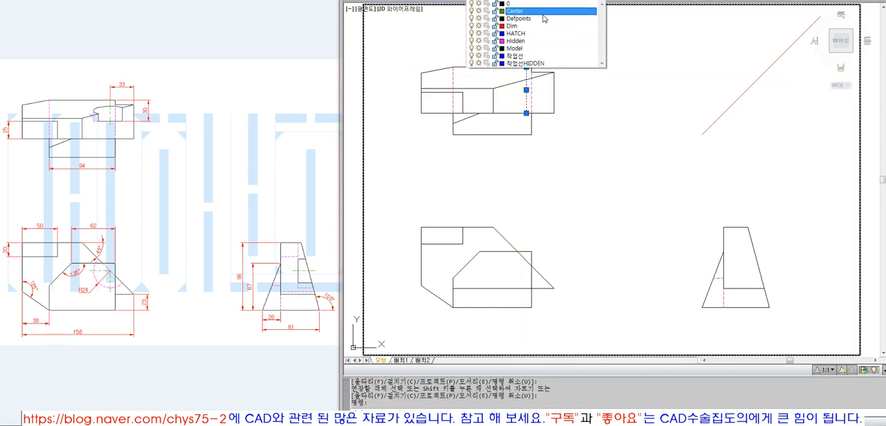
{"action": "left_click", "coordinate": [542, 14]}
{"action": "key", "text": "Escape"}
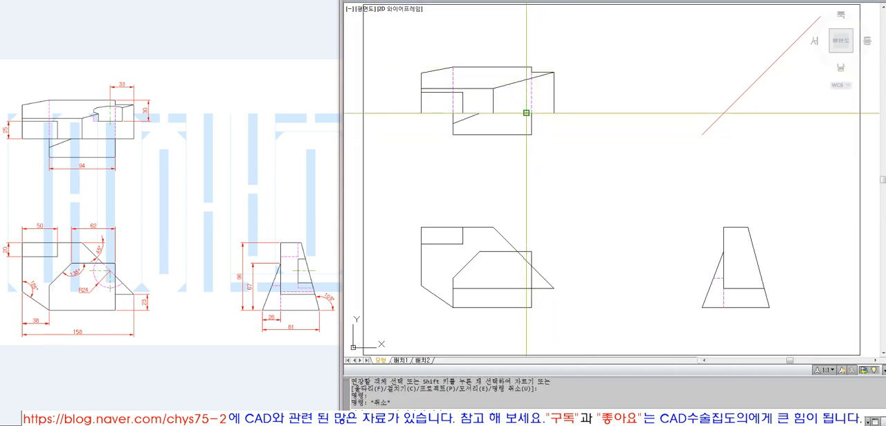
Draw a vertical projection line from the lower end of the top view's center line down into the front view
{"action": "type", "text": "l"}
{"action": "key", "text": "Return"}
{"action": "left_click", "coordinate": [568, 283]}
{"action": "key", "text": "Return"}
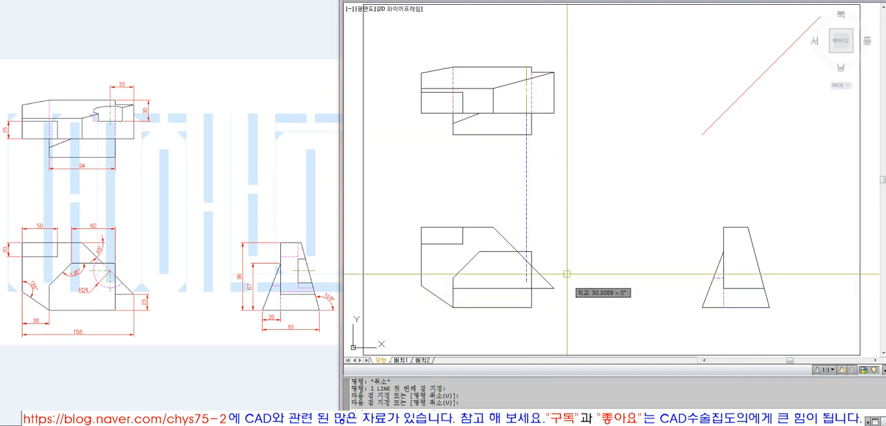
{"action": "left_click", "coordinate": [527, 270]}
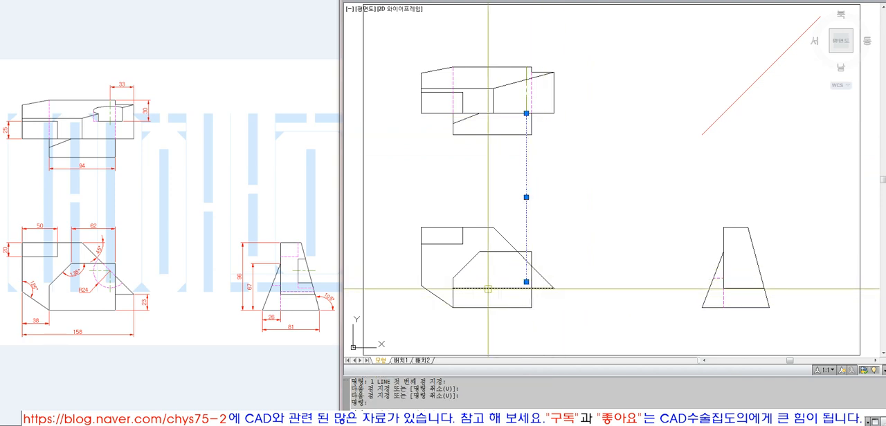
{"action": "key", "text": "Escape"}
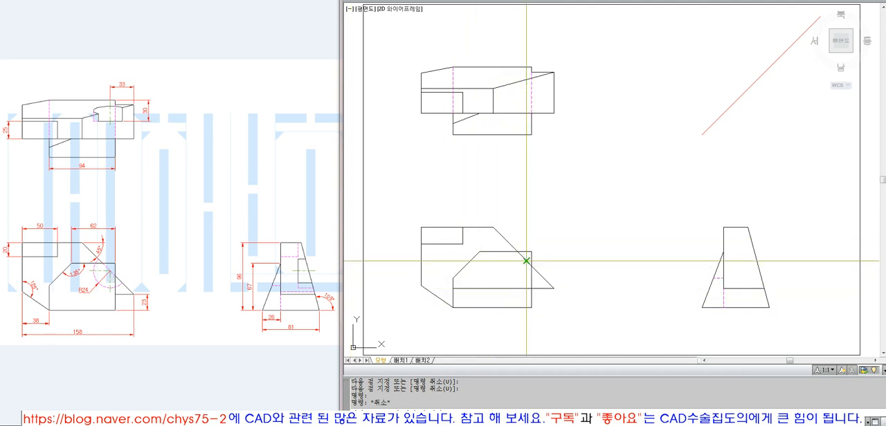
Draw a horizontal line leftward from the projection line's crossing with the slanted edge, and extend the projection line to the front view's base
{"action": "type", "text": "l"}
{"action": "key", "text": "Return"}
{"action": "left_click", "coordinate": [495, 264]}
{"action": "key", "text": "Return"}
{"action": "type", "text": "ex EXTEND"}
Trim the vertical projection line above the front view's slanted edge
{"action": "key", "text": "Return"}
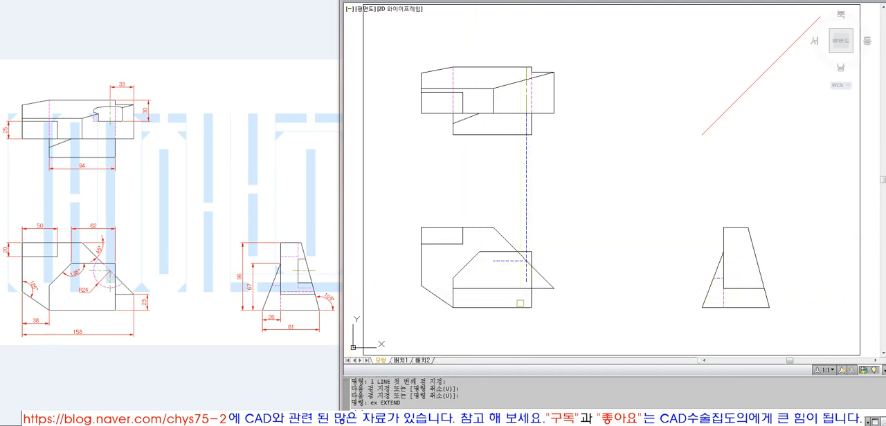
{"action": "key", "text": "Escape"}
{"action": "type", "text": "t"}
Match the horizontal and vertical construction lines in the front view to the properties of the top view's center line
{"action": "key", "text": "Return"}
{"action": "left_click", "coordinate": [542, 275]}
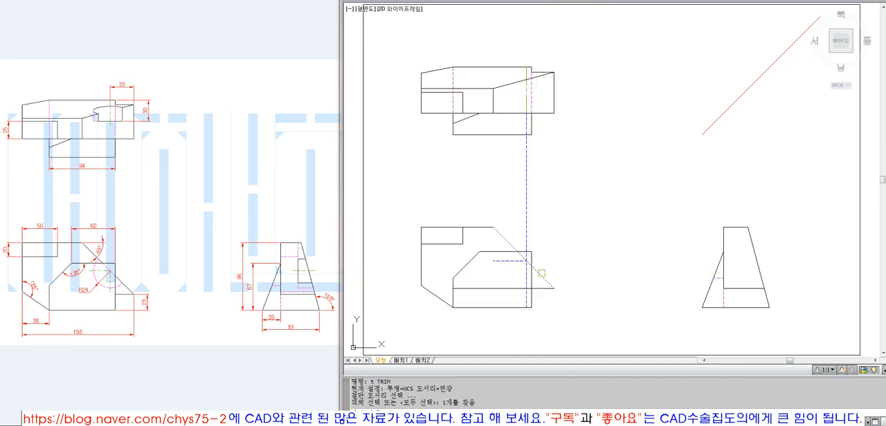
{"action": "key", "text": "Escape"}
{"action": "type", "text": "ma"}
{"action": "key", "text": "Return"}
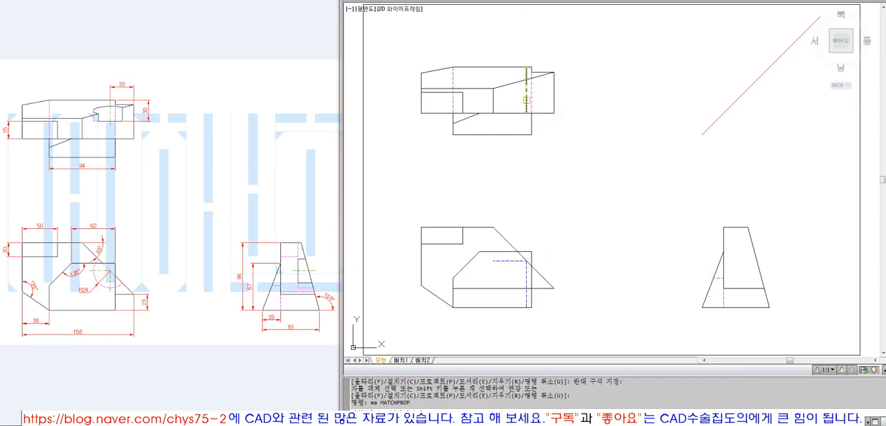
{"action": "left_click", "coordinate": [527, 88]}
{"action": "left_click", "coordinate": [531, 284]}
{"action": "left_click", "coordinate": [532, 277]}
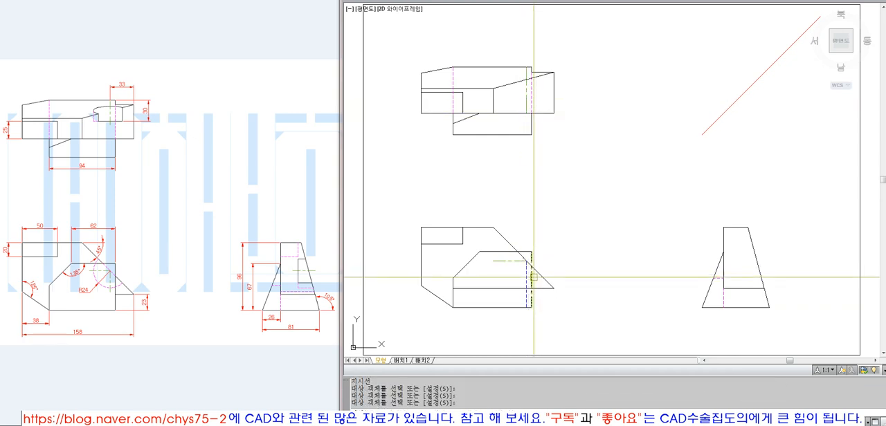
{"action": "left_click", "coordinate": [523, 250]}
{"action": "left_click", "coordinate": [531, 257]}
{"action": "key", "text": "Return"}
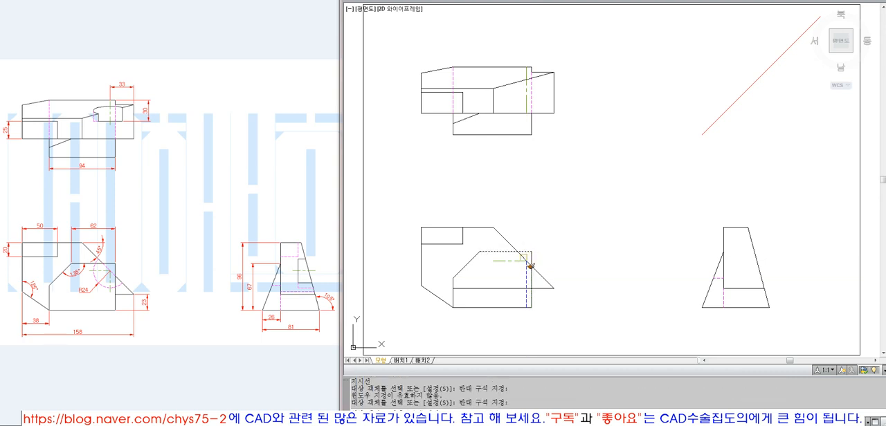
{"action": "key", "text": "Return"}
{"action": "left_click", "coordinate": [523, 261]}
{"action": "left_click", "coordinate": [527, 277]}
{"action": "key", "text": "Return"}
Stretch the vertical and horizontal center lines 5 past their intersection on the front view's slanted edge
{"action": "left_click", "coordinate": [528, 269]}
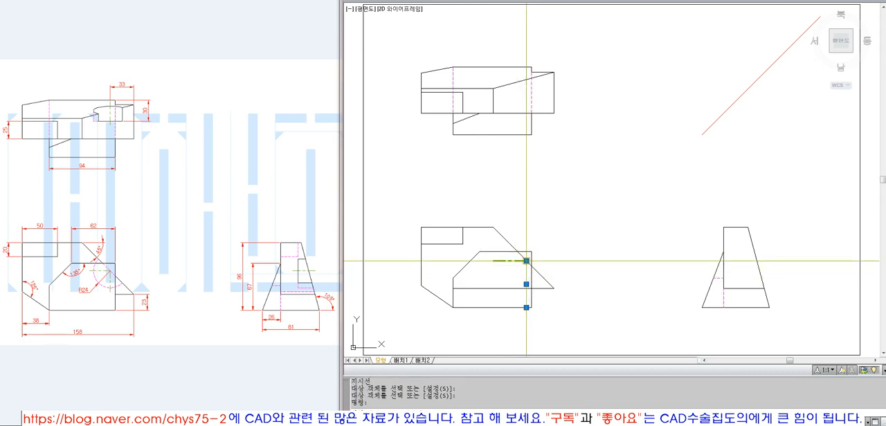
{"action": "left_click", "coordinate": [526, 261]}
{"action": "type", "text": "5"}
{"action": "key", "text": "Return"}
{"action": "key", "text": "Escape"}
{"action": "left_click", "coordinate": [522, 261]}
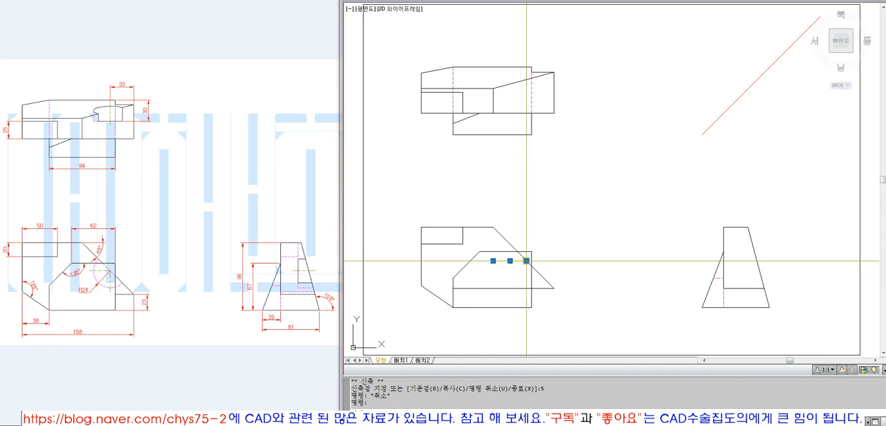
{"action": "left_click", "coordinate": [527, 261]}
{"action": "key", "text": "Escape"}
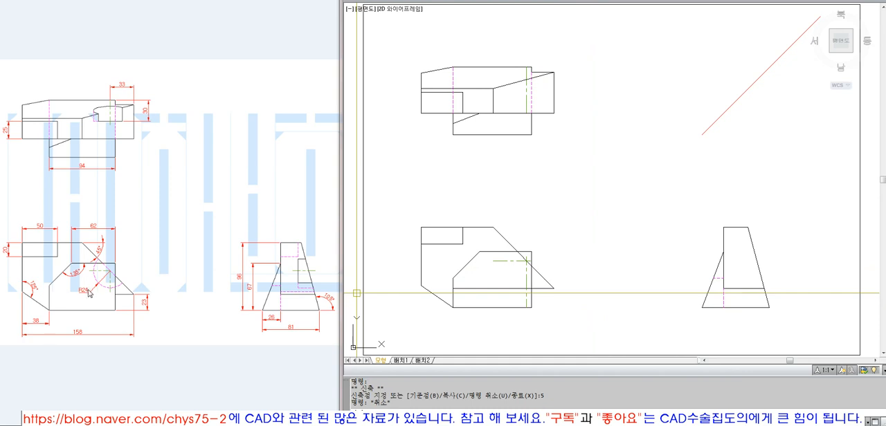
Draw a circle of radius 24 centered on the center lines' intersection in the front view
{"action": "type", "text": "c"}
{"action": "key", "text": "Return"}
{"action": "left_click", "coordinate": [526, 260]}
{"action": "type", "text": "24"}
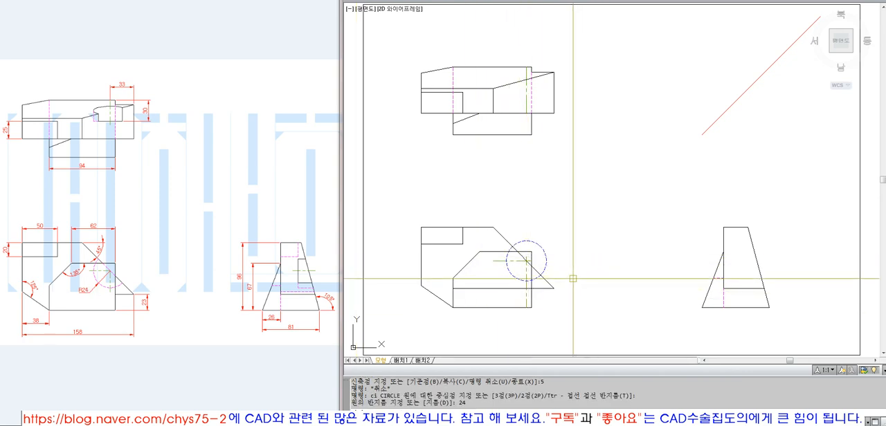
{"action": "type", "text": "ma"}
Put the circle in the front view on the Hidden layer
{"action": "key", "text": "Return"}
{"action": "key", "text": "Escape"}
{"action": "left_click", "coordinate": [541, 248]}
{"action": "left_click", "coordinate": [548, 0]}
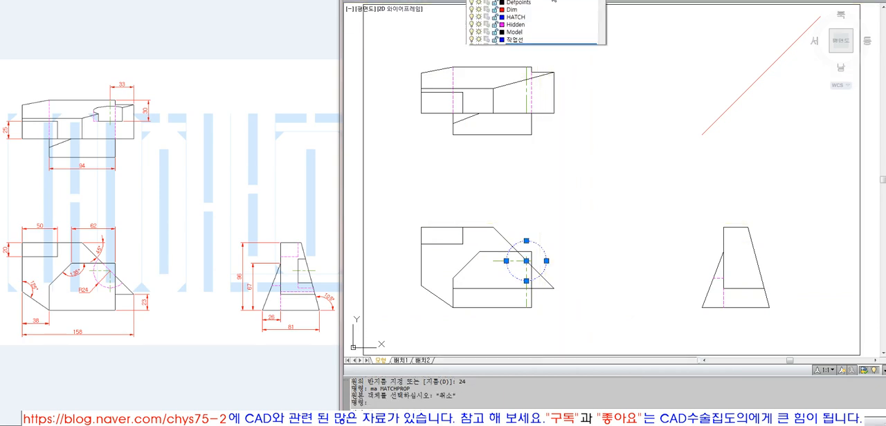
{"action": "left_click", "coordinate": [547, 32]}
Trim away the part of the hidden circle above the front view's slanted edge
{"action": "type", "text": "t"}
{"action": "key", "text": "Return"}
{"action": "left_click", "coordinate": [550, 279]}
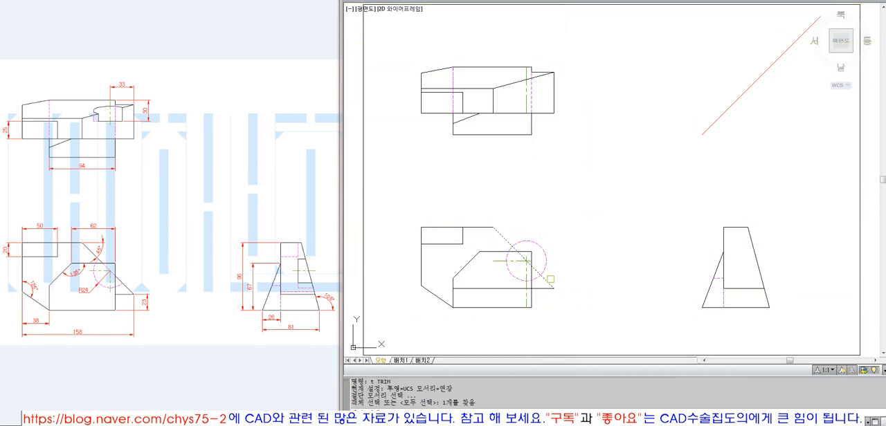
{"action": "key", "text": "Return"}
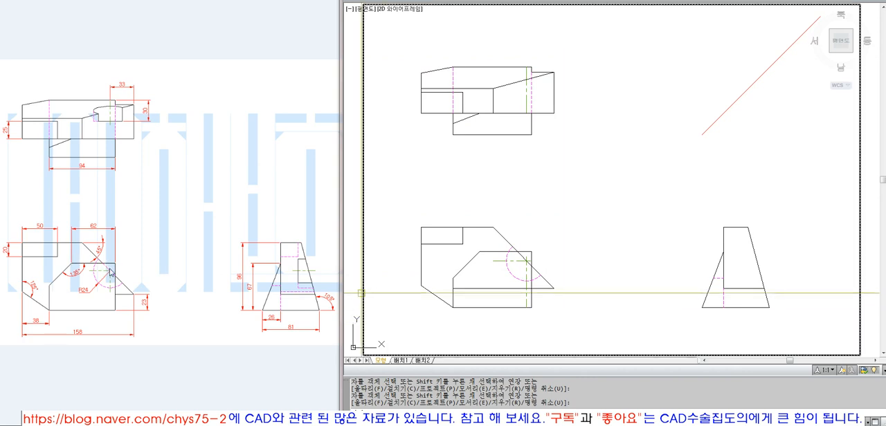
Trim out the part of the front view's slanted edge lying between the inner outline's top edge and vertical edge
{"action": "type", "text": "t TRIM"}
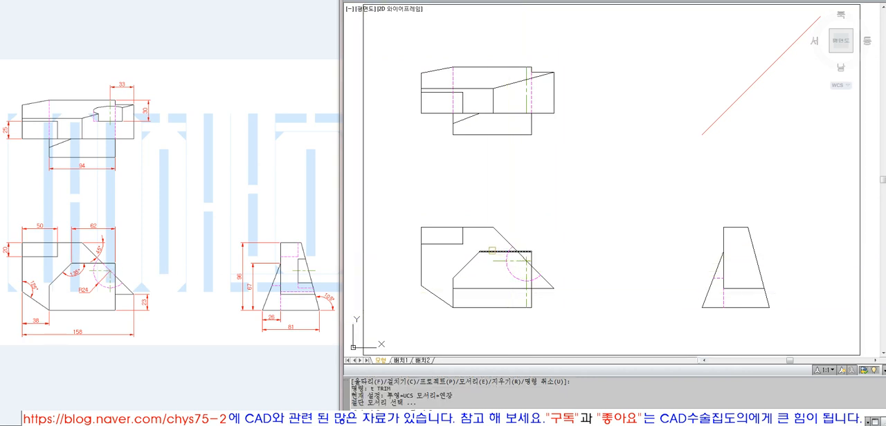
{"action": "key", "text": "Return"}
{"action": "left_click", "coordinate": [524, 269]}
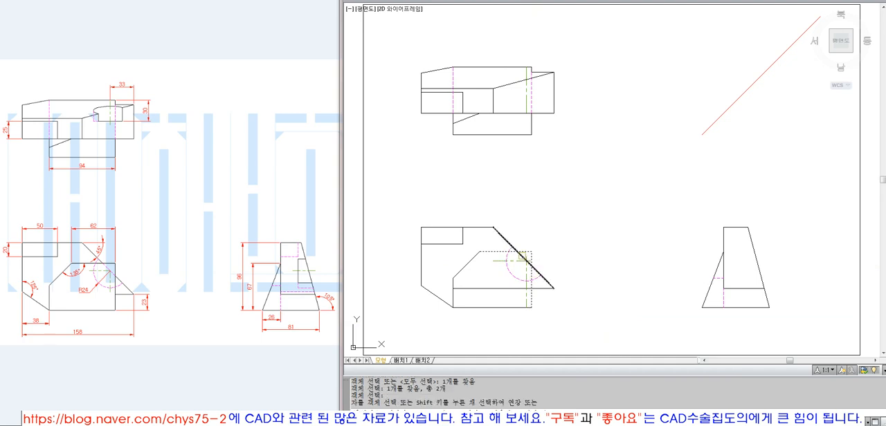
{"action": "left_click", "coordinate": [522, 255]}
{"action": "key", "text": "Return"}
Redraw the removed slanted segment as a separate line and match its properties to the hidden arc
{"action": "type", "text": "l"}
{"action": "key", "text": "Return"}
{"action": "left_click", "coordinate": [518, 251]}
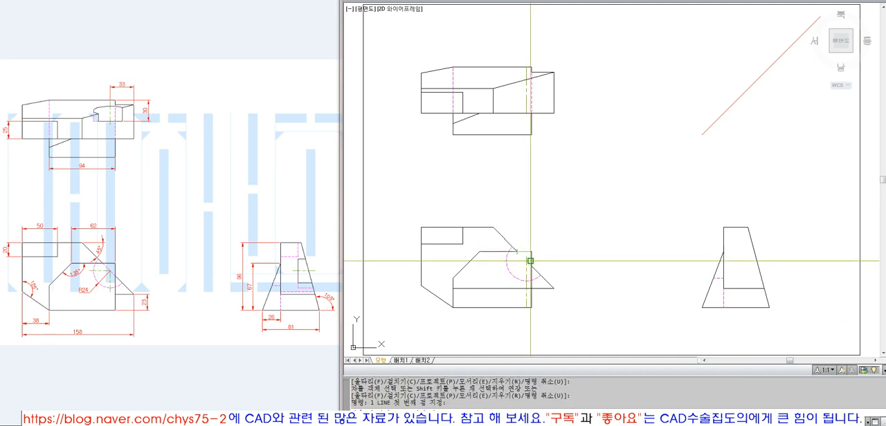
{"action": "left_click", "coordinate": [531, 266]}
{"action": "key", "text": "Return"}
{"action": "type", "text": "ma"}
{"action": "key", "text": "Return"}
{"action": "left_click", "coordinate": [509, 274]}
{"action": "left_click", "coordinate": [519, 256]}
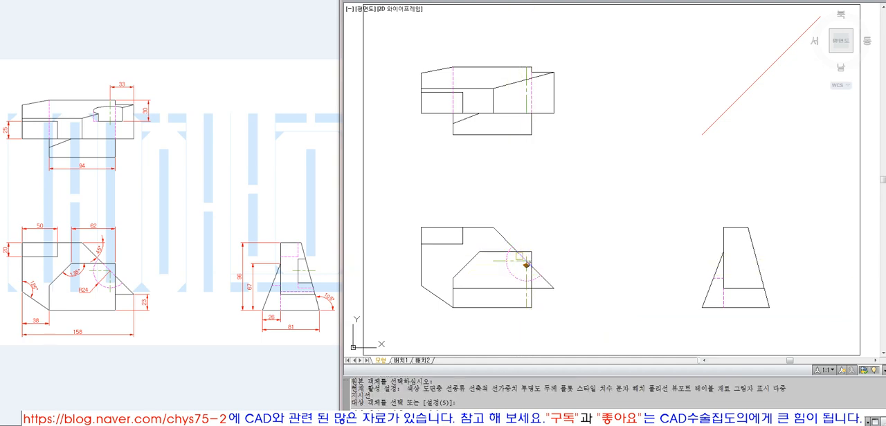
{"action": "key", "text": "Return"}
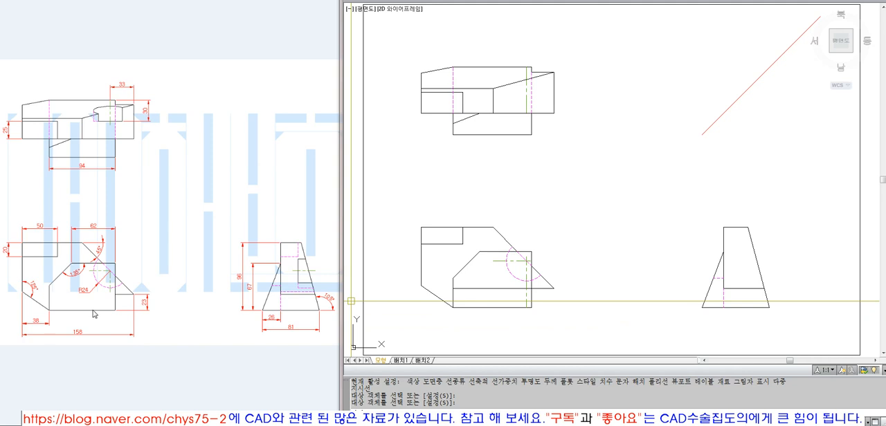
Trim the front view's lower horizontal edge back to the inner outline's vertical edge, keeping only the part outside it
{"action": "type", "text": "t"}
{"action": "key", "text": "Return"}
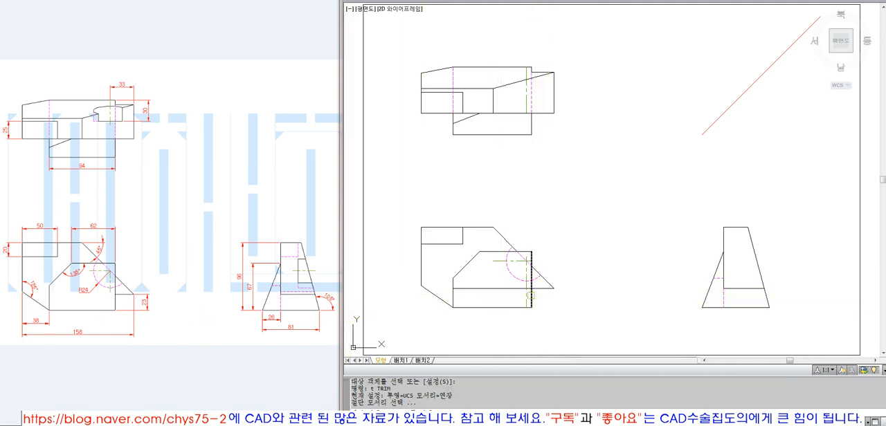
{"action": "key", "text": "Return"}
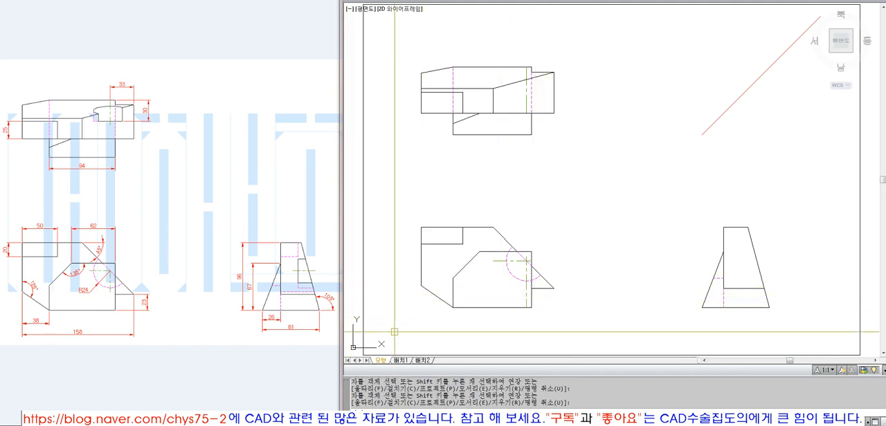
Trim the front view's vertical center line to a temporary arc offset outside the hidden arc and erase that temporary arc
{"action": "type", "text": "t"}
{"action": "key", "text": "Return"}
{"action": "left_click", "coordinate": [506, 271]}
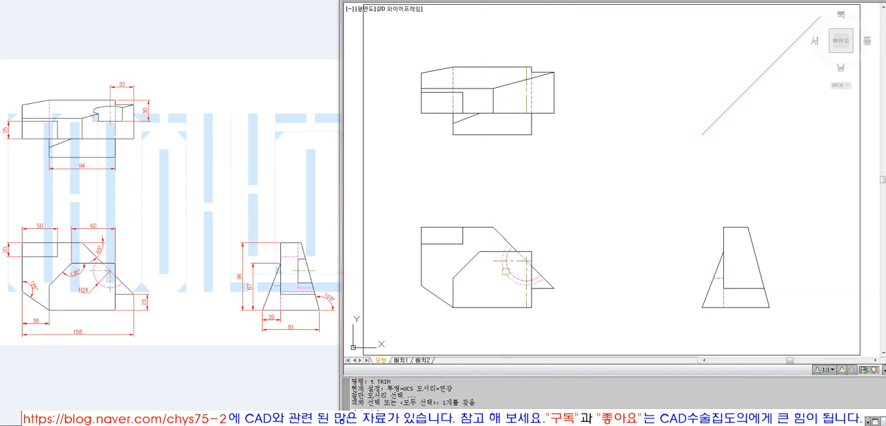
{"action": "key", "text": "Return"}
{"action": "left_click", "coordinate": [525, 295]}
{"action": "key", "text": "Return"}
{"action": "type", "text": "e"}
{"action": "key", "text": "Return"}
{"action": "left_click", "coordinate": [512, 280]}
{"action": "key", "text": "Return"}
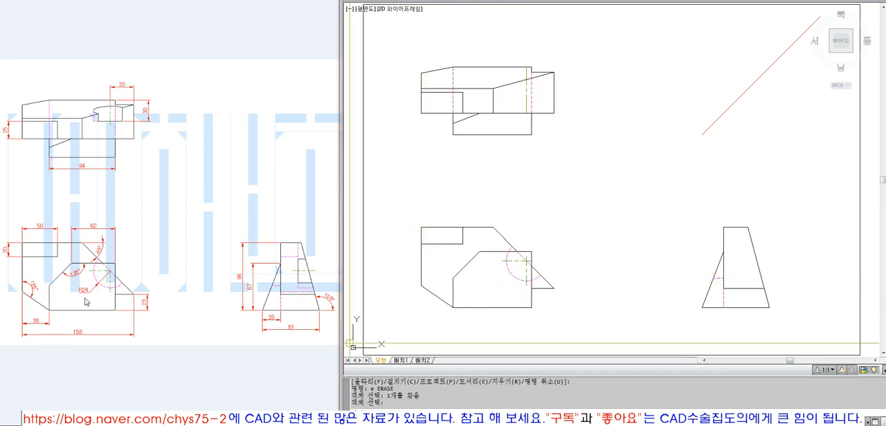
Try a radius dimension on the front view's hidden arc and erase it again
{"action": "left_click", "coordinate": [61, 298]}
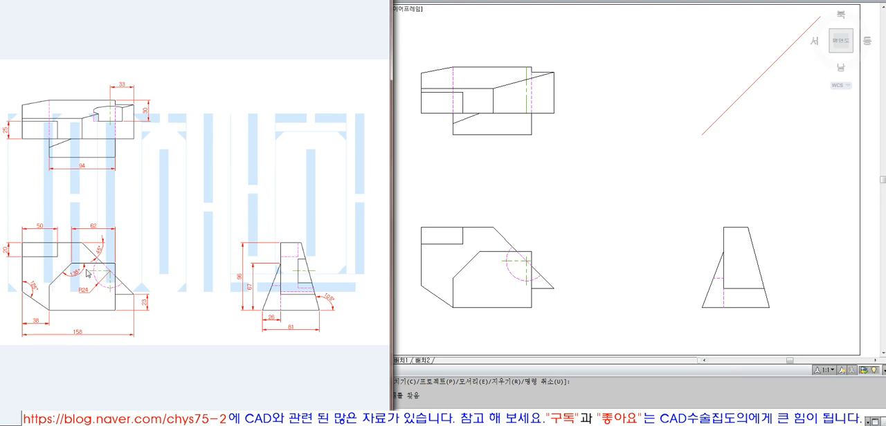
{"action": "left_click", "coordinate": [541, 315]}
{"action": "left_click", "coordinate": [580, 0]}
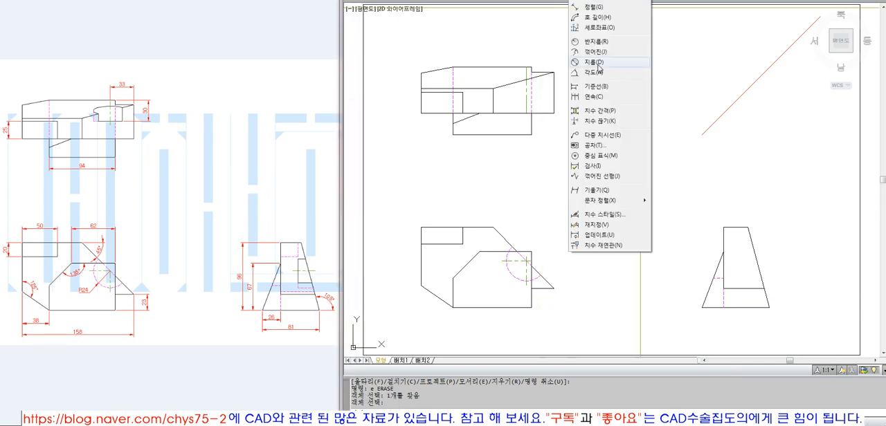
{"action": "left_click", "coordinate": [595, 41]}
{"action": "left_click", "coordinate": [509, 272]}
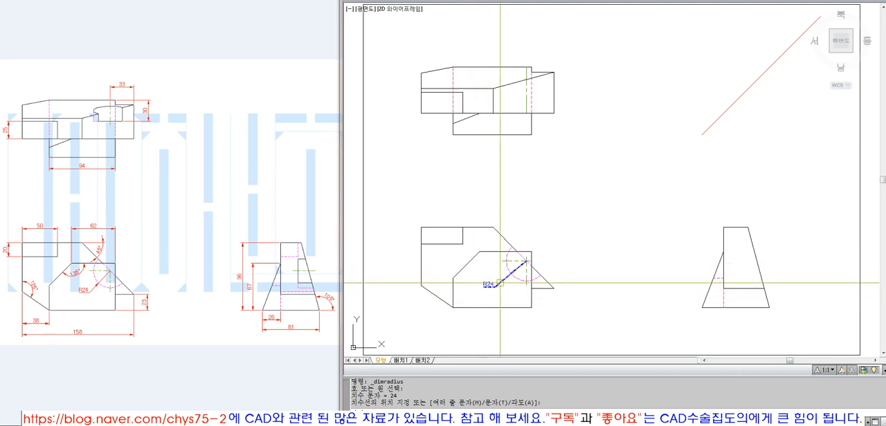
{"action": "left_click", "coordinate": [501, 284]}
{"action": "type", "text": "e"}
{"action": "key", "text": "space"}
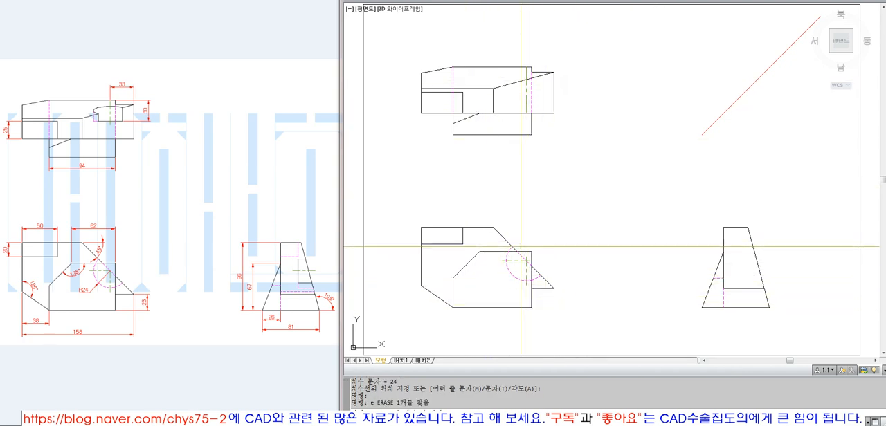
{"action": "type", "text": "l"}
{"action": "key", "text": "space"}
{"action": "key", "text": "Escape"}
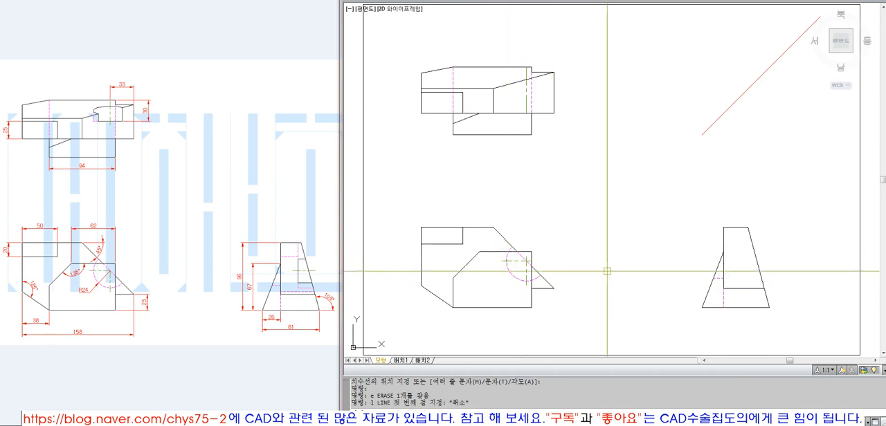
{"action": "type", "text": "z"}
{"action": "key", "text": "space"}
{"action": "left_click", "coordinate": [406, 58]}
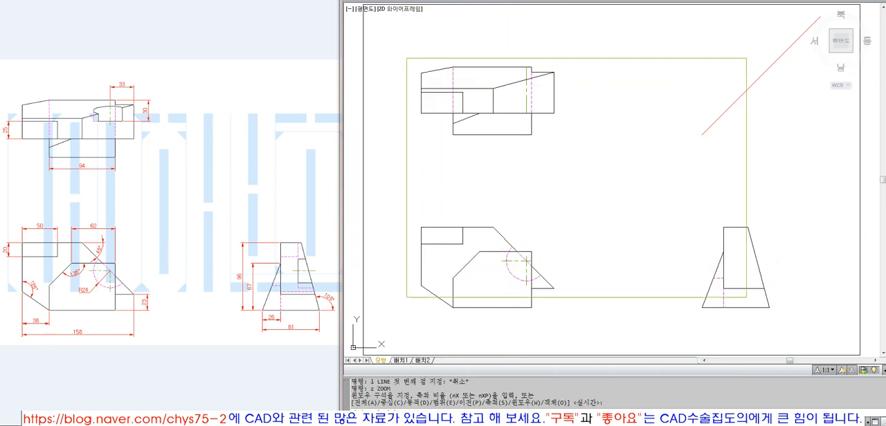
{"action": "left_click", "coordinate": [779, 319]}
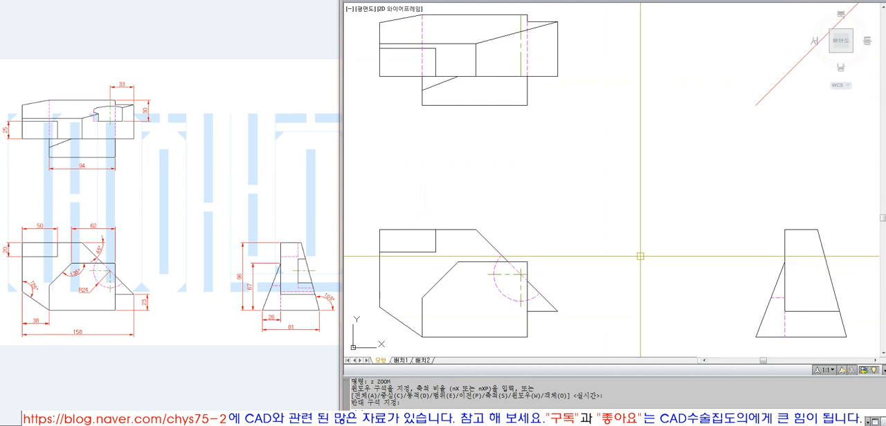
{"action": "left_click", "coordinate": [559, 1]}
{"action": "left_click", "coordinate": [555, 26]}
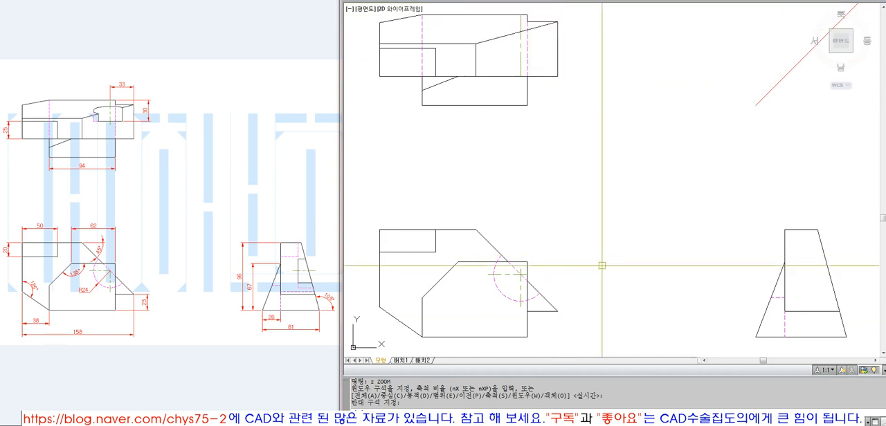
{"action": "key", "text": "alt+d"}
{"action": "key", "text": "d"}
{"action": "key", "text": "Escape"}
{"action": "key", "text": "Escape"}
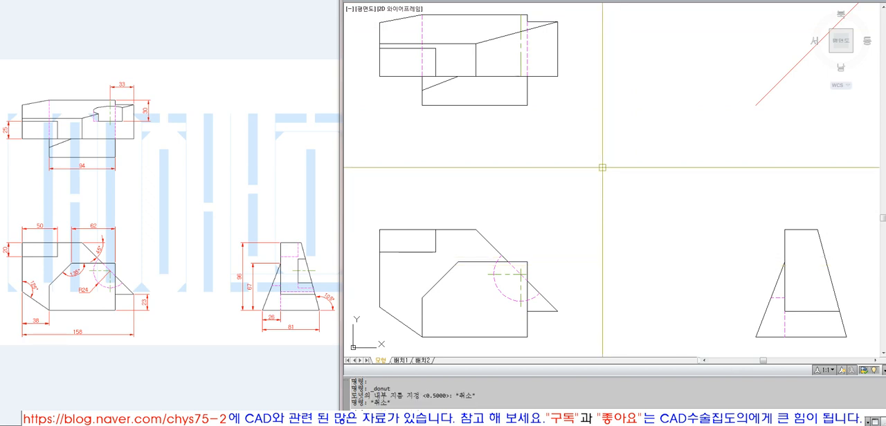
Draw a horizontal line and a vertical line crossing each other in the empty space between the views
{"action": "type", "text": "l"}
{"action": "key", "text": "Return"}
{"action": "left_click", "coordinate": [737, 182]}
{"action": "key", "text": "Return"}
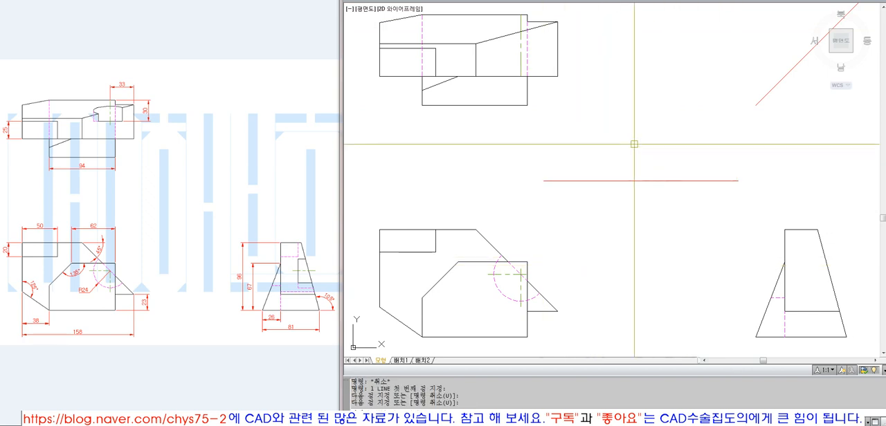
{"action": "key", "text": "Return"}
{"action": "left_click", "coordinate": [638, 133]}
{"action": "left_click", "coordinate": [652, 220]}
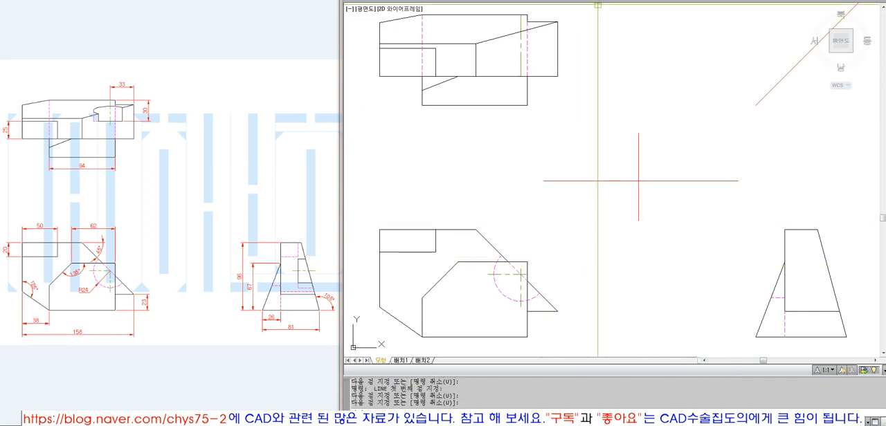
Draw an ellipse centered on the crossing lines and stretch the vertical line's lower end beyond it
{"action": "key", "text": "alt+d"}
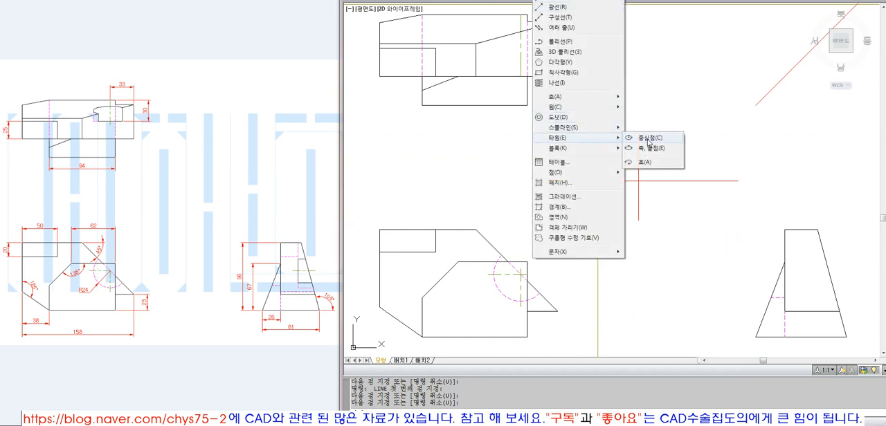
{"action": "left_click", "coordinate": [649, 139]}
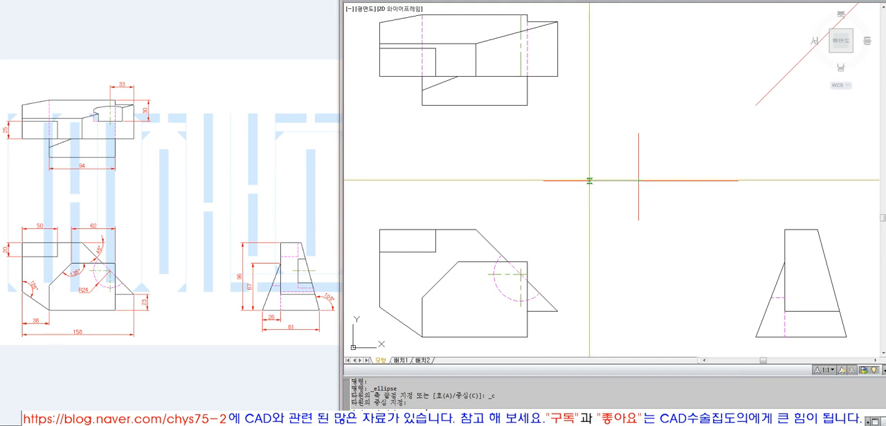
{"action": "left_click", "coordinate": [638, 181]}
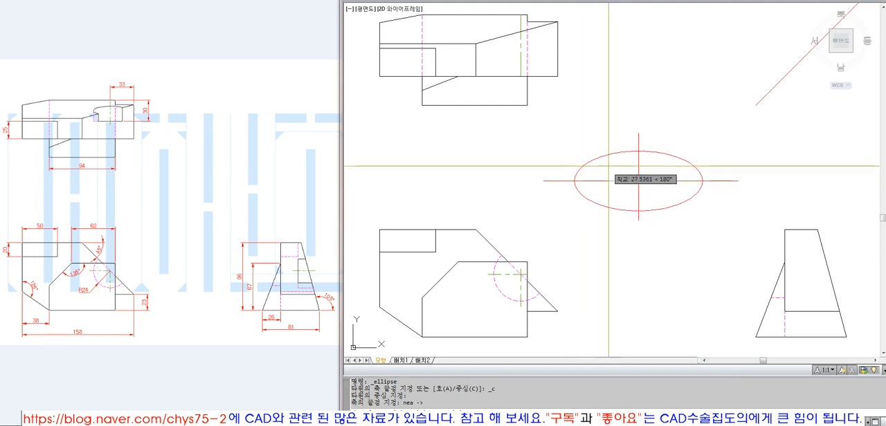
{"action": "left_click", "coordinate": [613, 163]}
{"action": "left_click", "coordinate": [638, 165]}
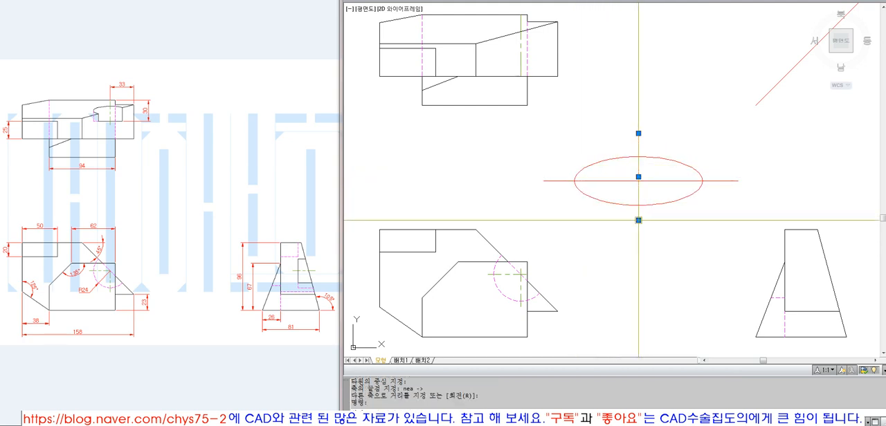
{"action": "left_click", "coordinate": [638, 220]}
{"action": "left_click", "coordinate": [638, 235]}
{"action": "key", "text": "Escape"}
Mark the ellipse's center, left quadrant and top quadrant with donuts of inner diameter 0.5 and outer diameter 3
{"action": "key", "text": "alt+d"}
{"action": "key", "text": "d"}
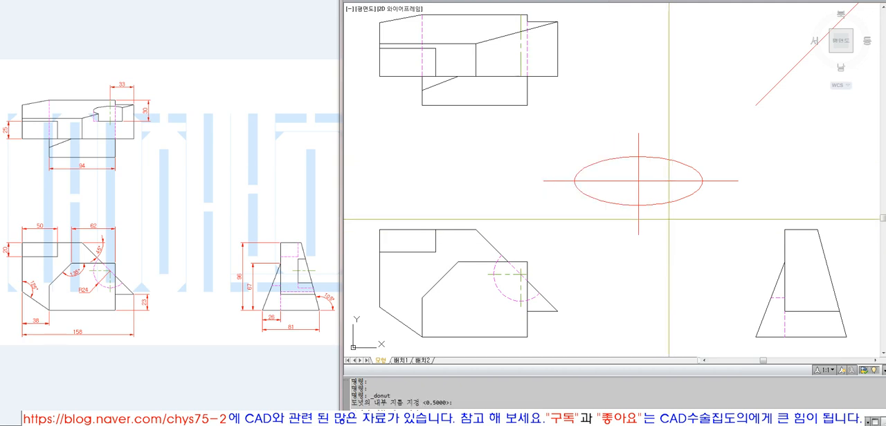
{"action": "key", "text": "Return"}
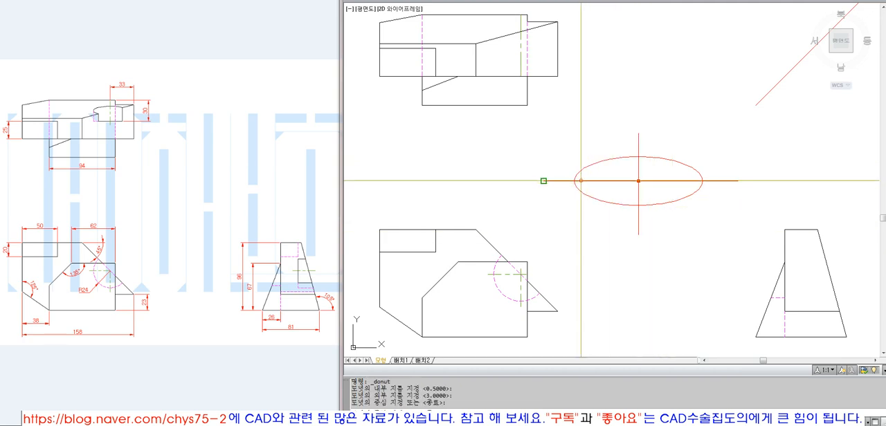
{"action": "left_click", "coordinate": [574, 180]}
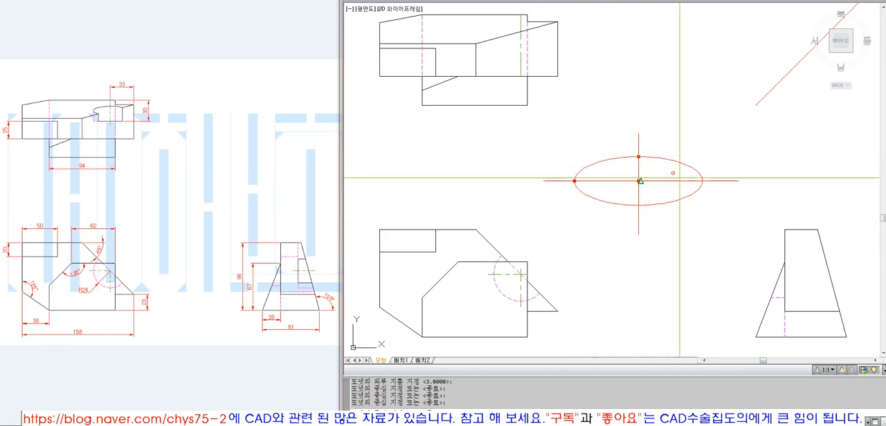
{"action": "left_click", "coordinate": [638, 156]}
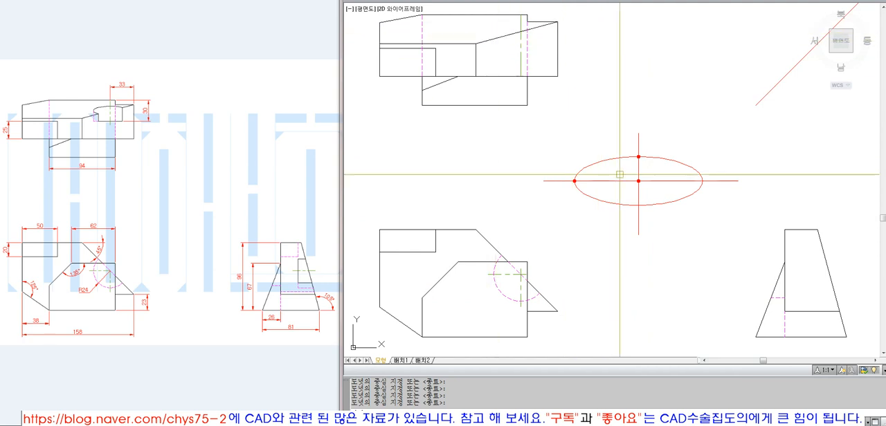
{"action": "left_click", "coordinate": [667, 161]}
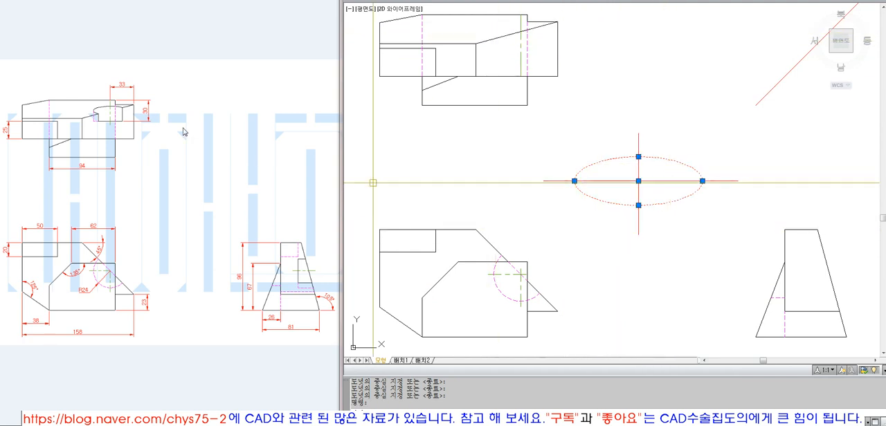
{"action": "key", "text": "Escape"}
{"action": "key", "text": "Escape"}
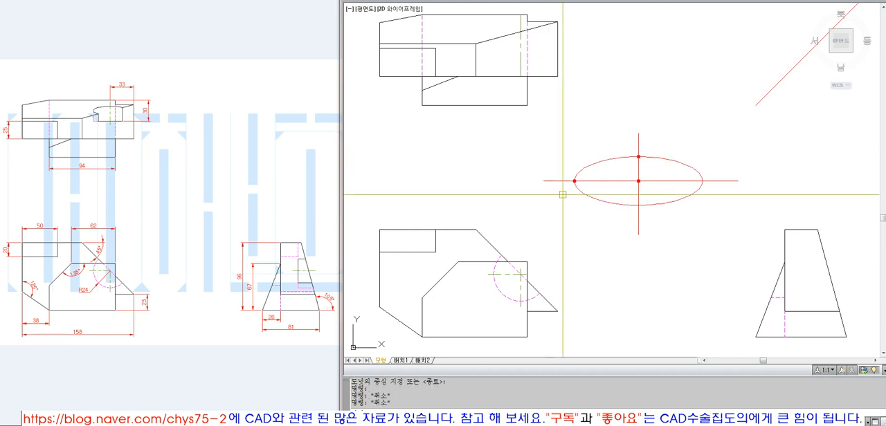
{"action": "key", "text": "Escape"}
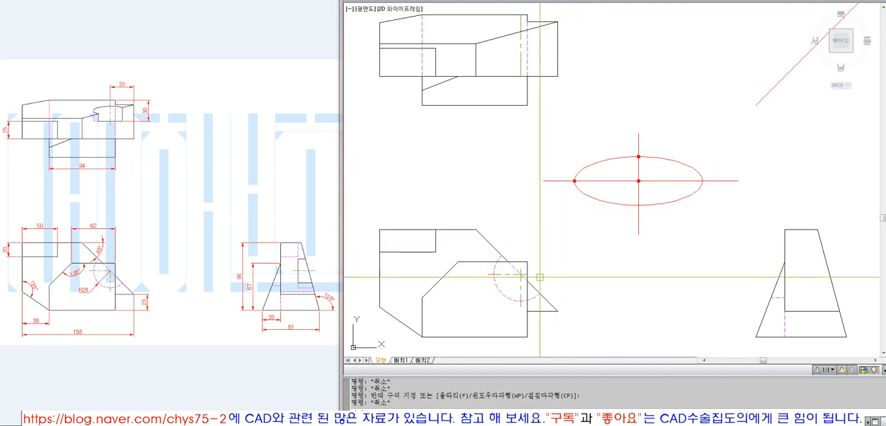
Draw a vertical projection line from the hidden arc's left quadrant and extend it to the top view's upper edge
{"action": "type", "text": "l"}
{"action": "key", "text": "Return"}
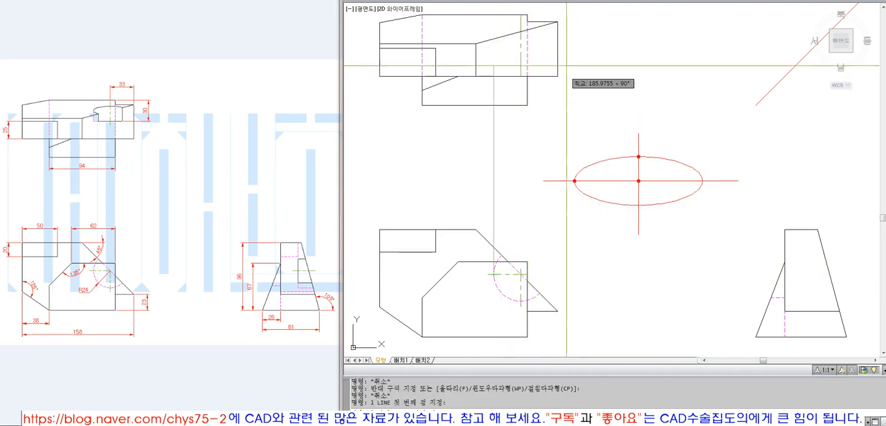
{"action": "left_click", "coordinate": [498, 28]}
{"action": "key", "text": "Return"}
{"action": "type", "text": "ex"}
{"action": "key", "text": "Return"}
{"action": "left_click", "coordinate": [500, 15]}
{"action": "key", "text": "Return"}
{"action": "left_click", "coordinate": [496, 34]}
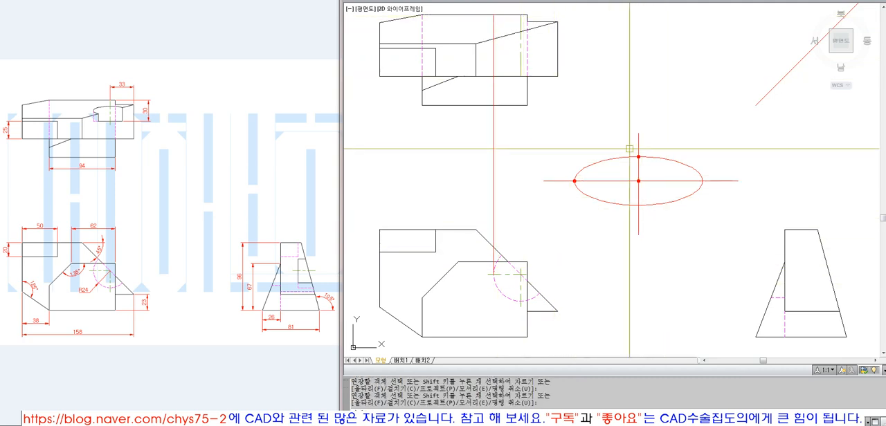
{"action": "left_click", "coordinate": [660, 187]}
{"action": "key", "text": "Escape"}
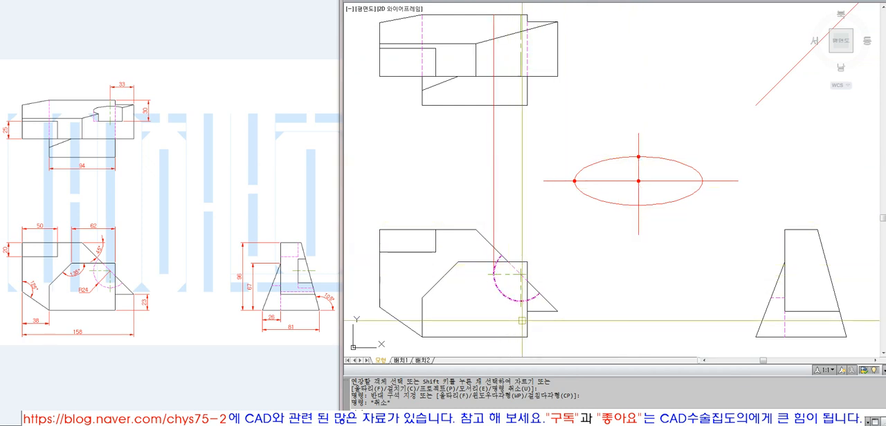
{"action": "type", "text": "l"}
{"action": "key", "text": "Return"}
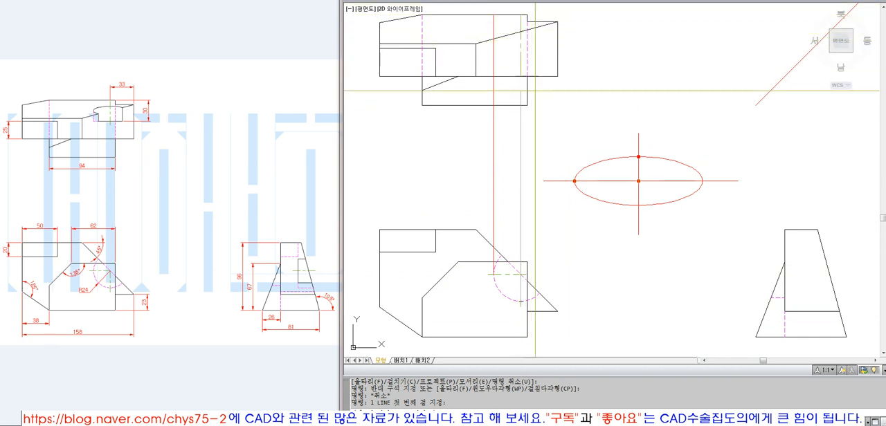
{"action": "left_click", "coordinate": [520, 14]}
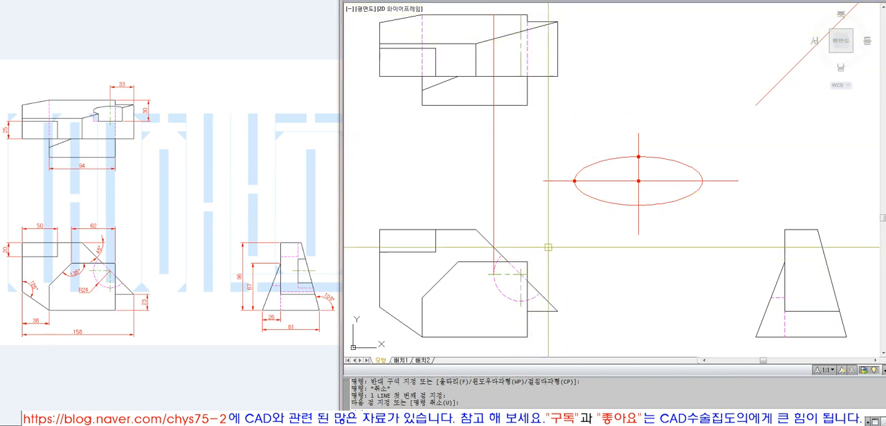
{"action": "left_click", "coordinate": [629, 148]}
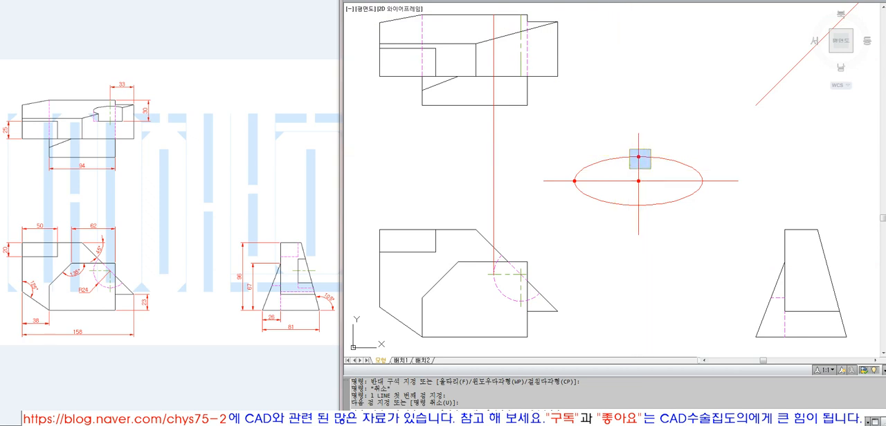
{"action": "left_click", "coordinate": [651, 169]}
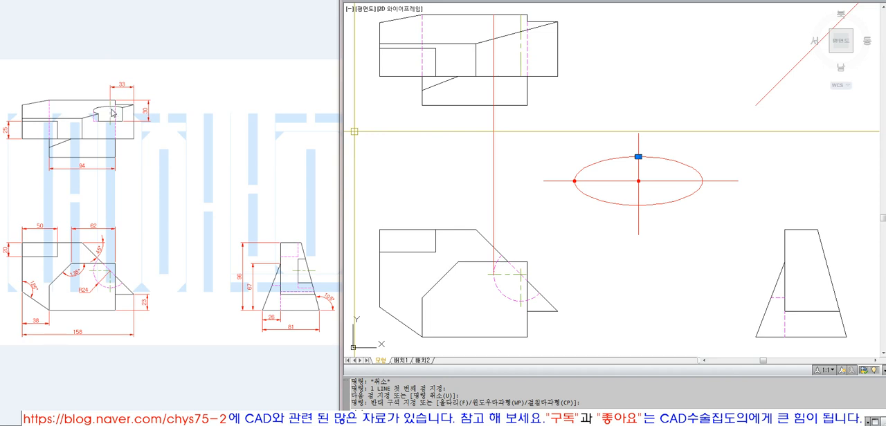
{"action": "key", "text": "Escape"}
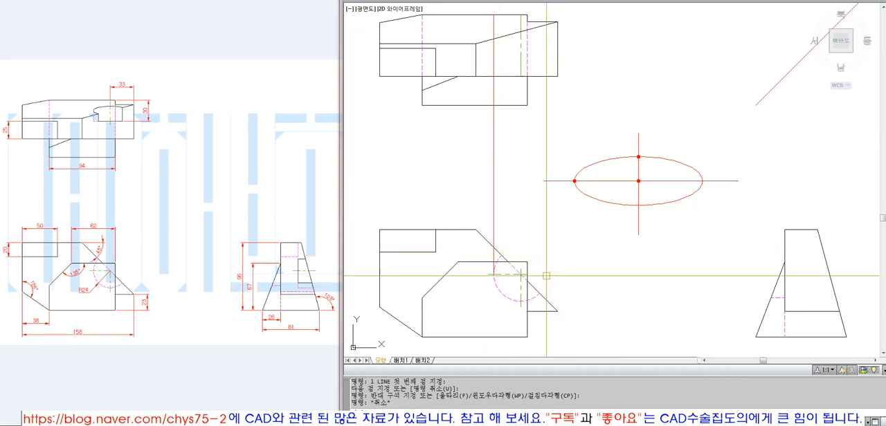
{"action": "type", "text": "l"}
{"action": "key", "text": "space"}
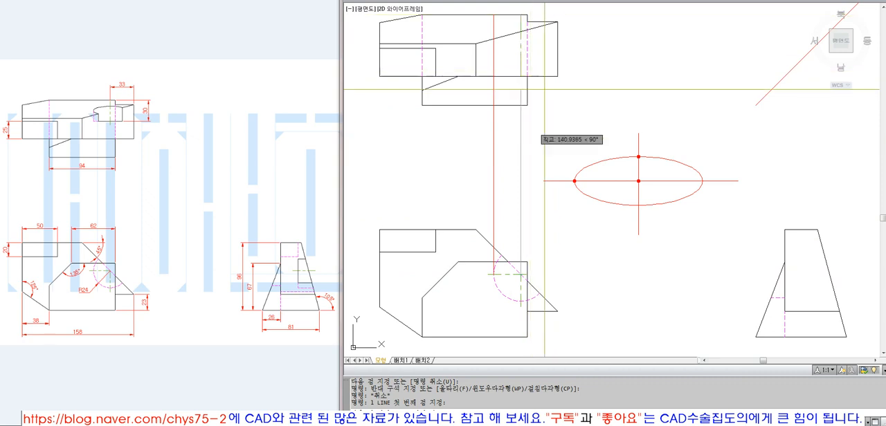
{"action": "key", "text": "Escape"}
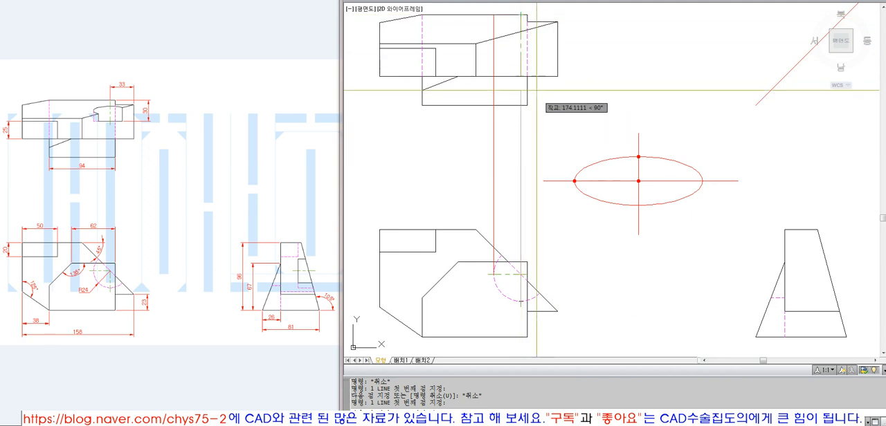
Draw a horizontal projection line from the hidden arc's bottom quadrant and extend it to the side view's right slanted edge
{"action": "left_click", "coordinate": [807, 296]}
{"action": "key", "text": "space"}
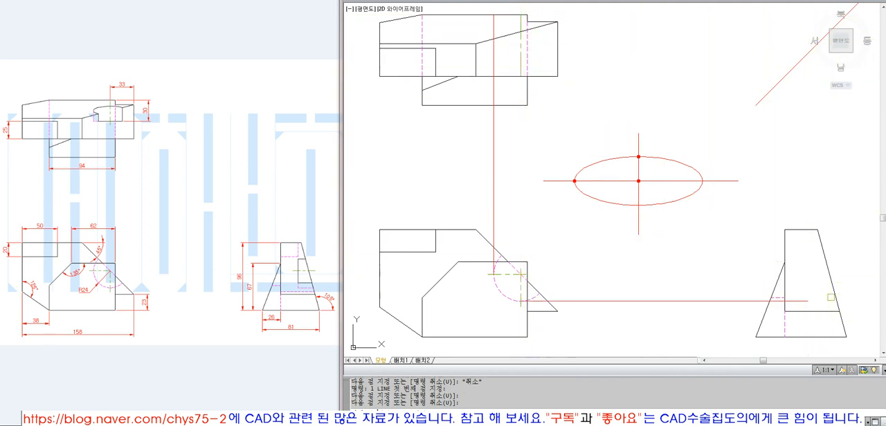
{"action": "left_click", "coordinate": [808, 300]}
{"action": "key", "text": "space"}
{"action": "left_click", "coordinate": [827, 302]}
{"action": "key", "text": "Escape"}
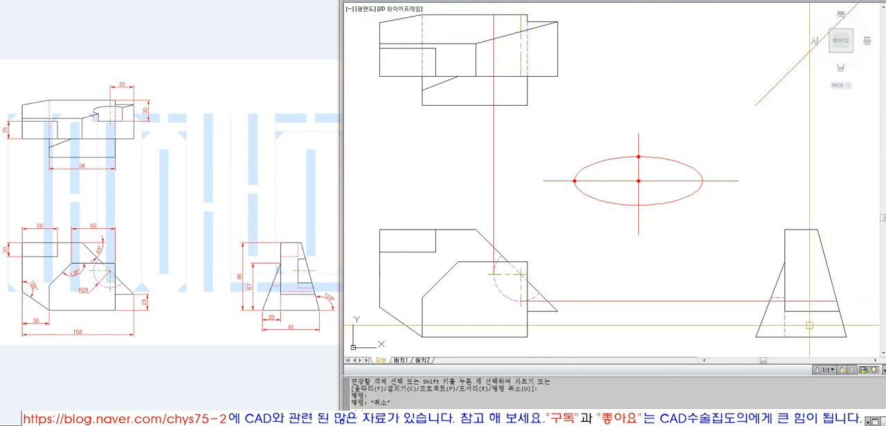
{"action": "left_click", "coordinate": [774, 290]}
{"action": "middle_click_drag", "start_coordinate": [774, 290], "coordinate": [757, 297]}
{"action": "key", "text": "Escape"}
{"action": "key", "text": "Escape"}
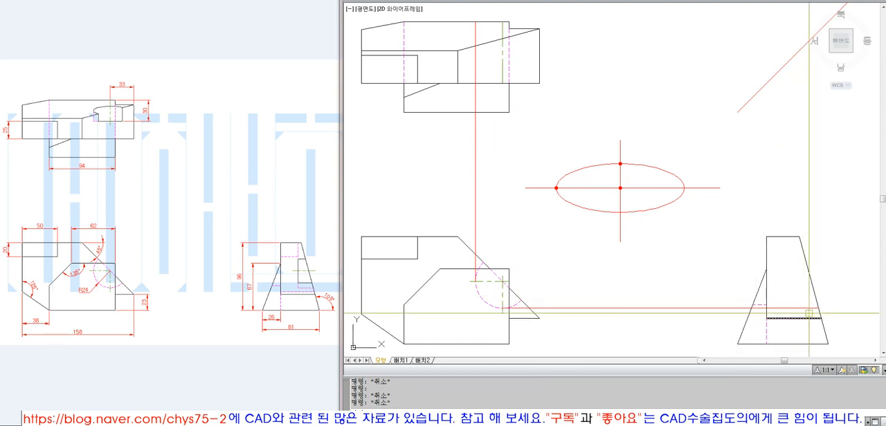
Draw a vertical projection line up from that intersection on the side view's slanted edge and extend it to the 45° miter line
{"action": "left_click", "coordinate": [818, 308]}
{"action": "left_click", "coordinate": [793, 133]}
{"action": "key", "text": "space"}
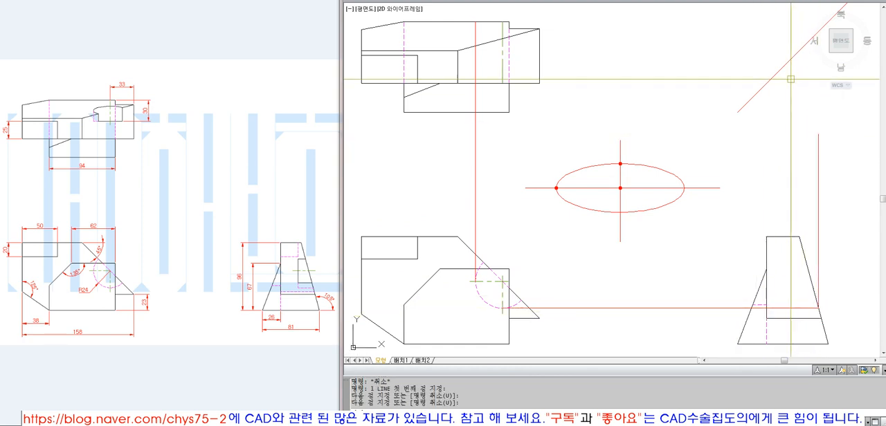
{"action": "type", "text": "ex"}
{"action": "key", "text": "space"}
{"action": "left_click", "coordinate": [784, 66]}
{"action": "key", "text": "space"}
{"action": "left_click", "coordinate": [820, 154]}
{"action": "key", "text": "space"}
Draw a horizontal line from the miter line toward the top view and extend it to the vertical projection line through the arc's left quadrant
{"action": "scroll", "coordinate": [702, 208], "scroll_direction": "down", "scroll_amount": 4}
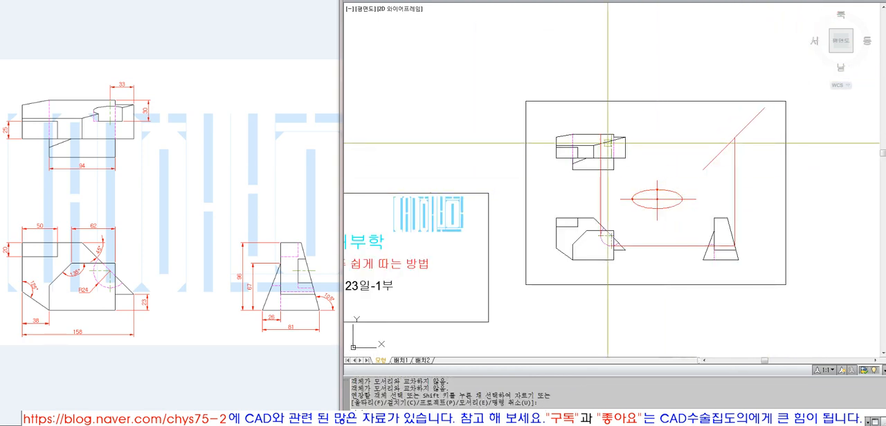
{"action": "type", "text": "z"}
{"action": "key", "text": "space"}
{"action": "left_click", "coordinate": [540, 117]}
{"action": "left_click", "coordinate": [769, 272]}
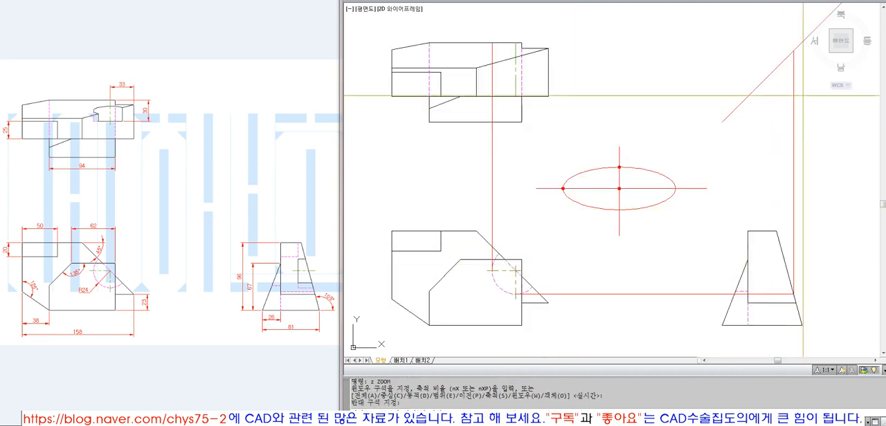
{"action": "type", "text": "l"}
{"action": "key", "text": "space"}
{"action": "left_click", "coordinate": [626, 69]}
{"action": "key", "text": "space"}
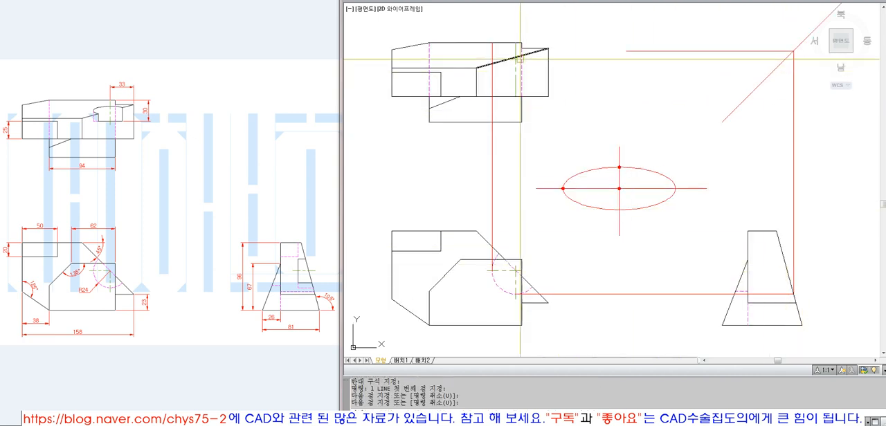
{"action": "type", "text": "ex"}
{"action": "key", "text": "space"}
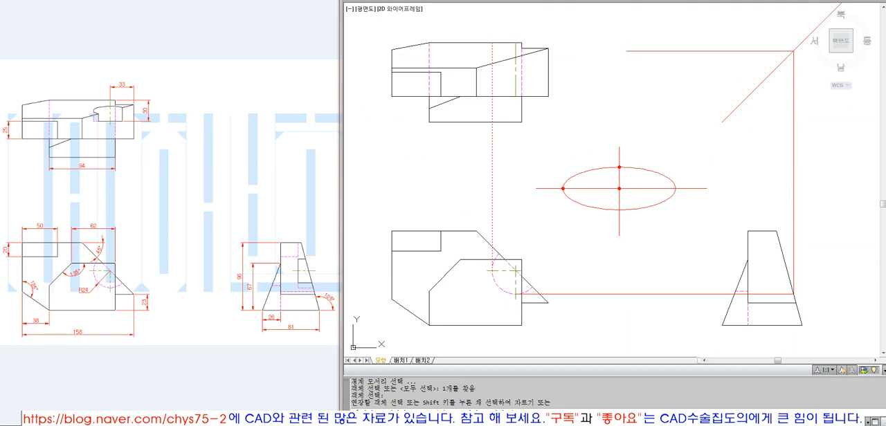
{"action": "left_click", "coordinate": [638, 51]}
{"action": "key", "text": "space"}
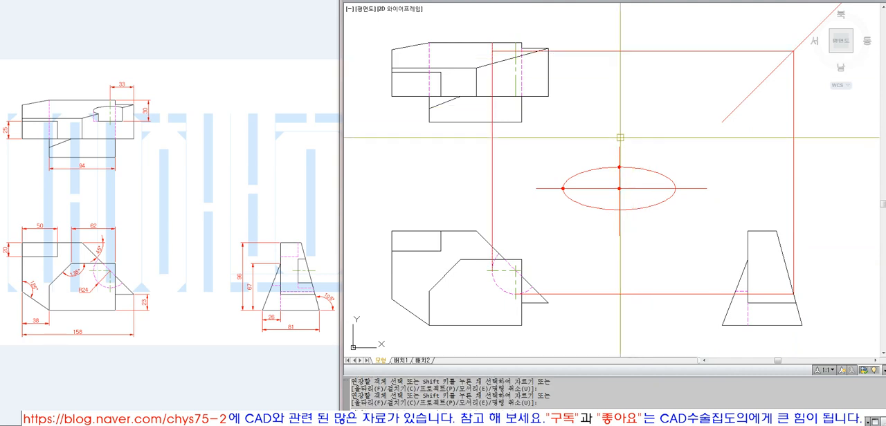
Place a donut of inner diameter 0.5 and outer diameter 3 where the horizontal projection line crosses the top view's center line
{"action": "type", "text": "z"}
{"action": "key", "text": "space"}
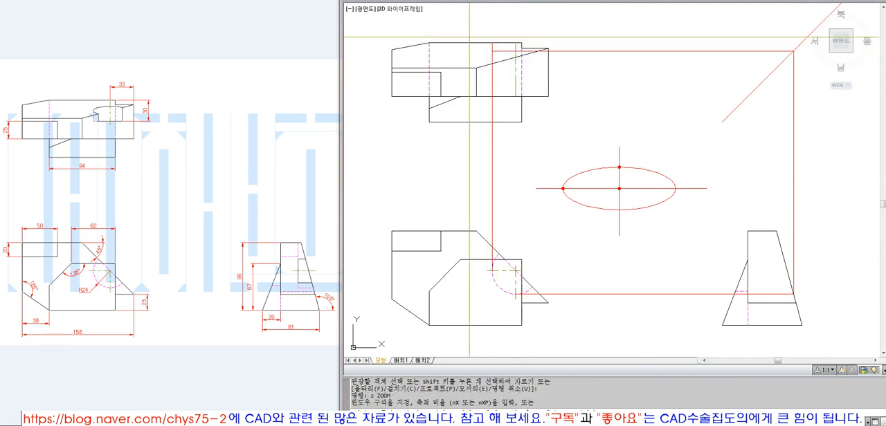
{"action": "left_click", "coordinate": [468, 36]}
{"action": "left_click", "coordinate": [731, 303]}
{"action": "key", "text": "alt+d"}
{"action": "key", "text": "d"}
{"action": "key", "text": "space"}
{"action": "key", "text": "space"}
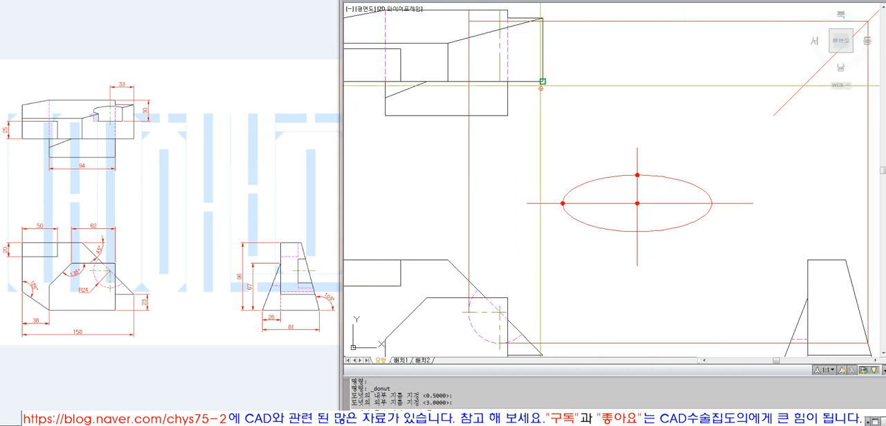
{"action": "left_click", "coordinate": [499, 20]}
{"action": "key", "text": "space"}
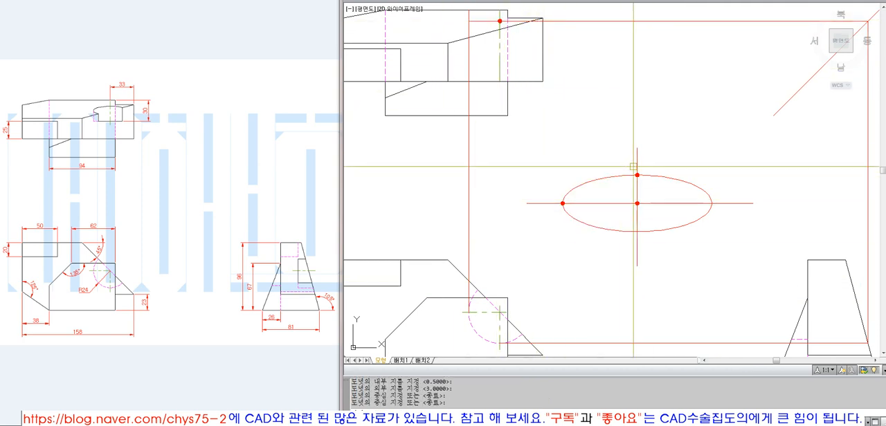
{"action": "left_click", "coordinate": [670, 270]}
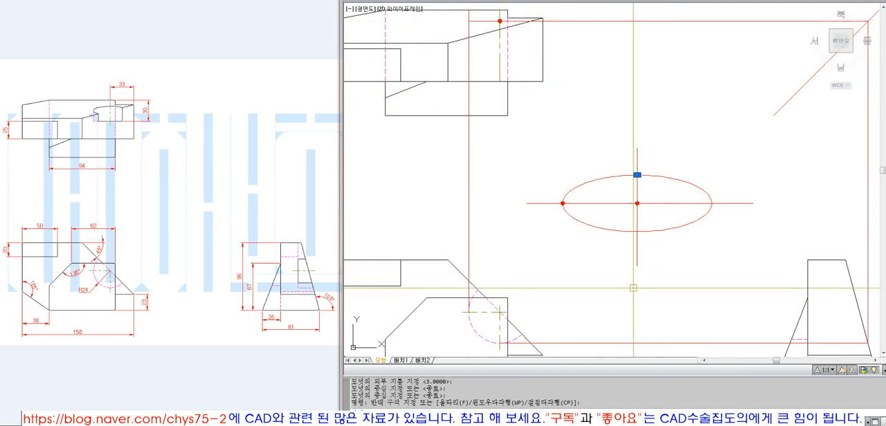
{"action": "key", "text": "Escape"}
{"action": "key", "text": "Escape"}
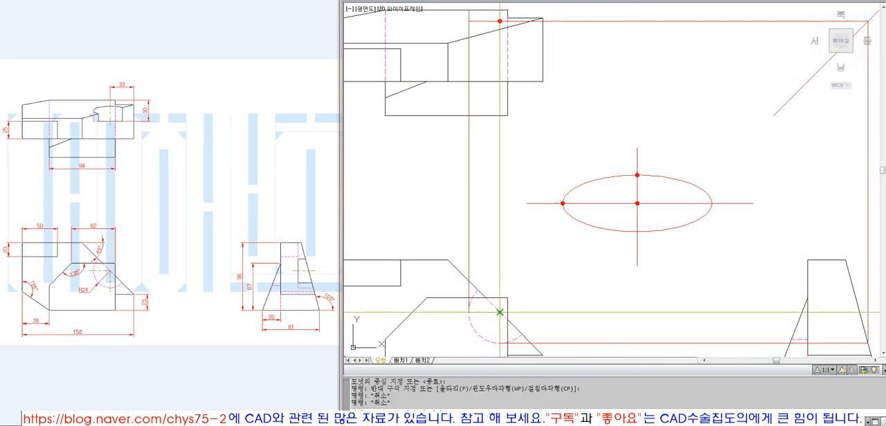
Draw a horizontal projection line from the hidden arc's center and extend it to the side view's right slanted edge
{"action": "type", "text": "l"}
{"action": "key", "text": "Return"}
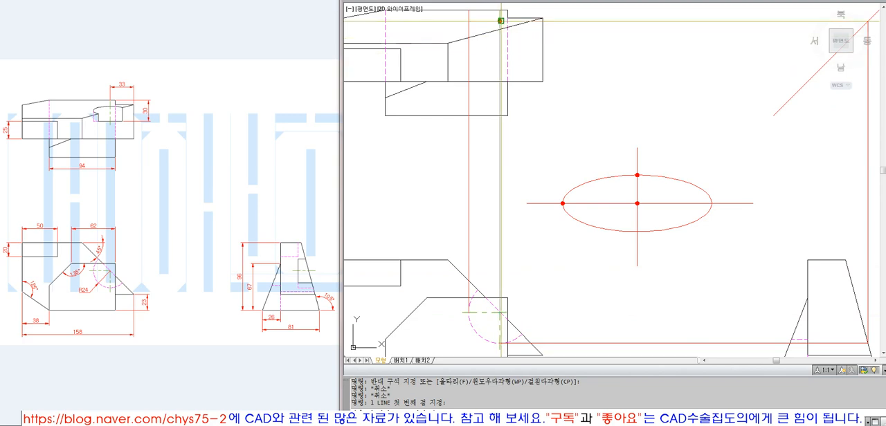
{"action": "left_click", "coordinate": [679, 306]}
{"action": "key", "text": "Return"}
{"action": "scroll", "coordinate": [581, 269], "scroll_direction": "down", "scroll_amount": 4}
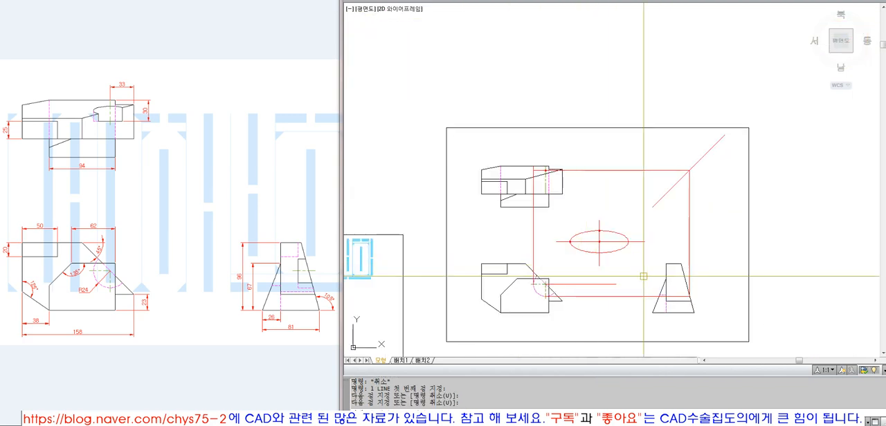
{"action": "scroll", "coordinate": [678, 280], "scroll_direction": "up", "scroll_amount": 4}
{"action": "type", "text": "ex"}
{"action": "key", "text": "Return"}
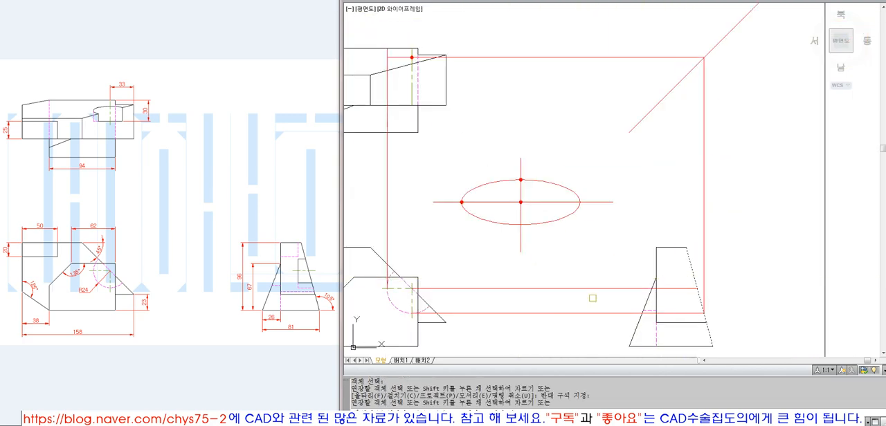
{"action": "key", "text": "Return"}
Draw a vertical line up from the arc-center projection's end on the slanted edge and extend it to the miter line
{"action": "left_click", "coordinate": [693, 289]}
{"action": "left_click", "coordinate": [693, 146]}
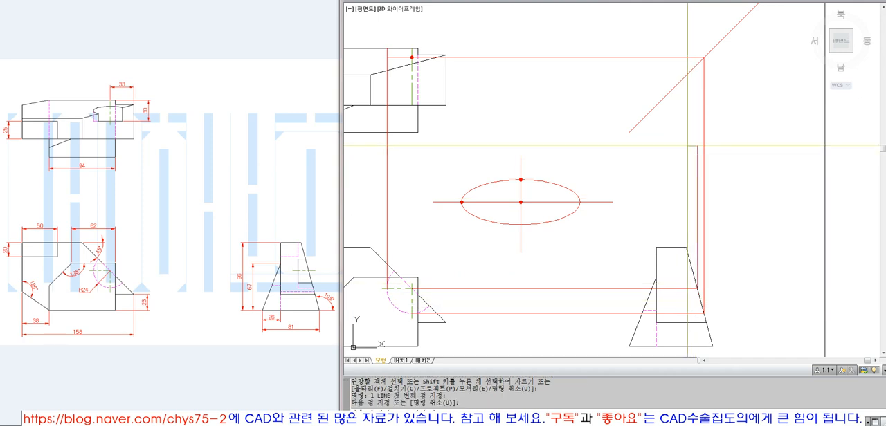
{"action": "key", "text": "Return"}
{"action": "type", "text": "ex"}
{"action": "key", "text": "Return"}
Draw a second horizontal line from the miter line toward the top view and extend it to the hole's vertical center line
{"action": "key", "text": "Return"}
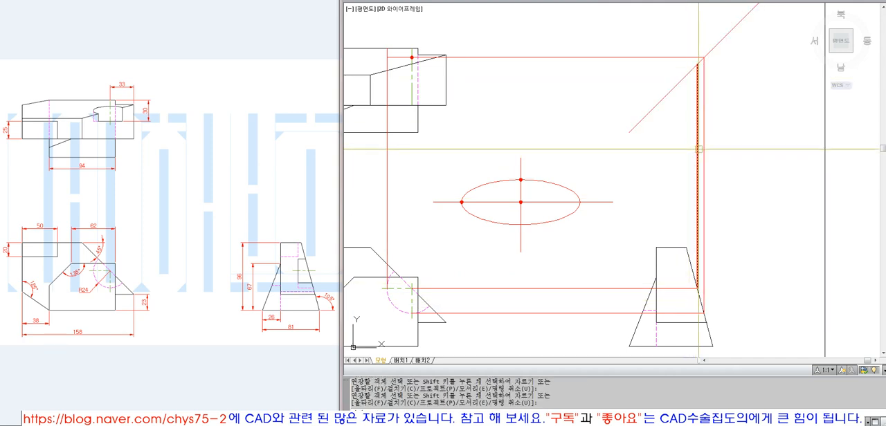
{"action": "type", "text": "l"}
{"action": "key", "text": "Return"}
{"action": "left_click", "coordinate": [697, 64]}
{"action": "left_click", "coordinate": [528, 81]}
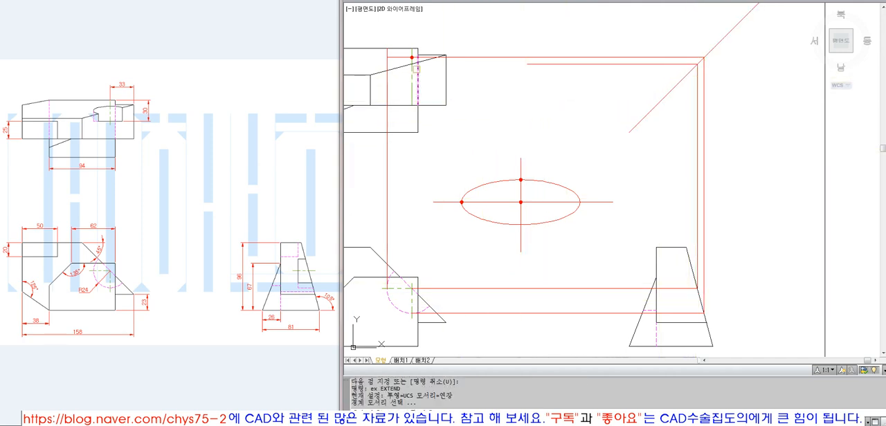
{"action": "left_click", "coordinate": [537, 65]}
{"action": "key", "text": "Return"}
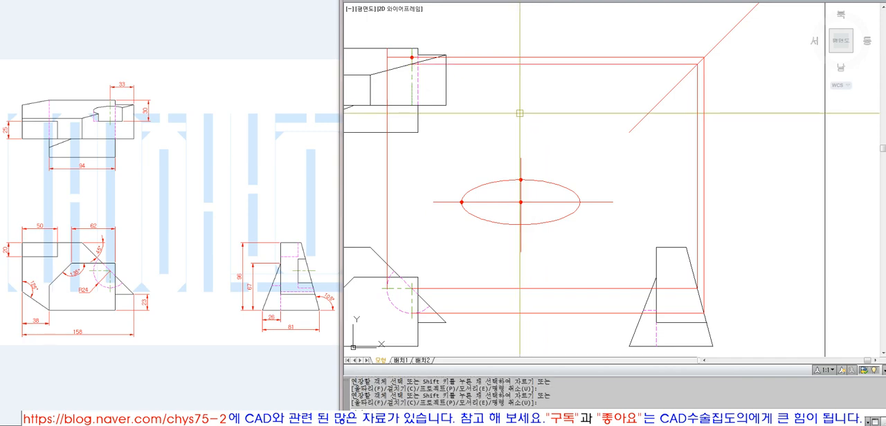
{"action": "middle_click_drag", "start_coordinate": [483, 98], "coordinate": [536, 108]}
{"action": "key", "text": "Escape"}
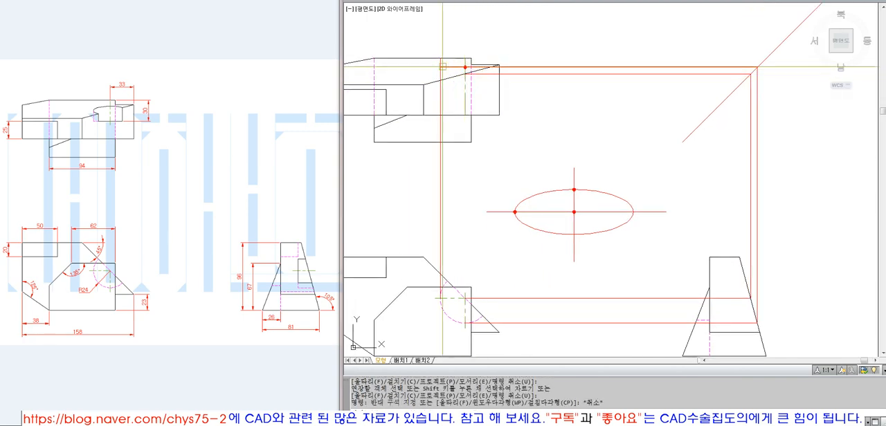
{"action": "type", "text": "z"}
{"action": "key", "text": "Return"}
{"action": "left_click", "coordinate": [404, 46]}
{"action": "left_click", "coordinate": [705, 303]}
{"action": "type", "text": "ex"}
{"action": "key", "text": "Return"}
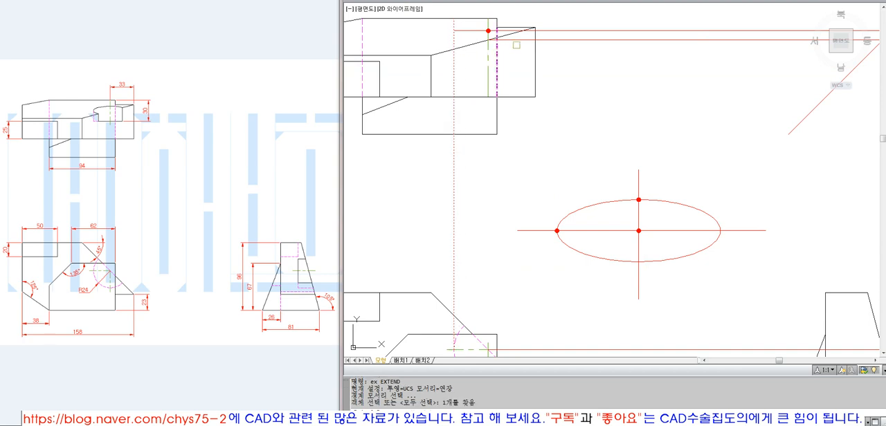
{"action": "key", "text": "Return"}
{"action": "key", "text": "Escape"}
Copy the top view's donut by its center to where the lower horizontal projection line meets the center line
{"action": "type", "text": "co"}
{"action": "key", "text": "Return"}
{"action": "type", "text": "w"}
{"action": "key", "text": "Return"}
{"action": "left_click", "coordinate": [477, 22]}
{"action": "left_click", "coordinate": [497, 37]}
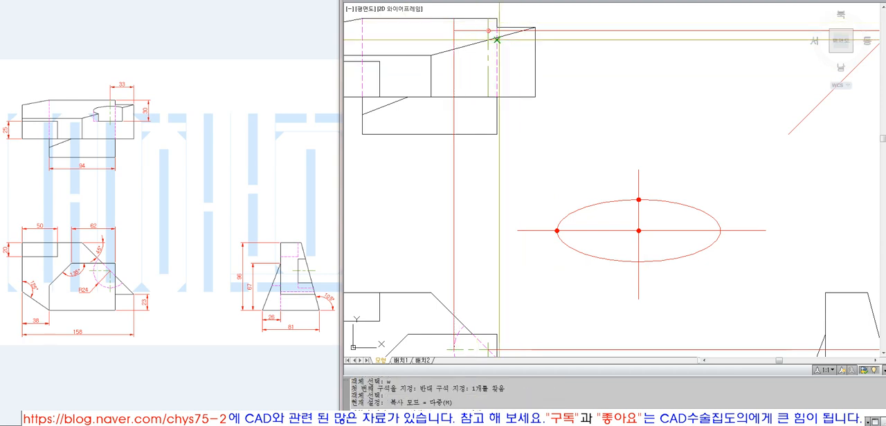
{"action": "left_click", "coordinate": [488, 40]}
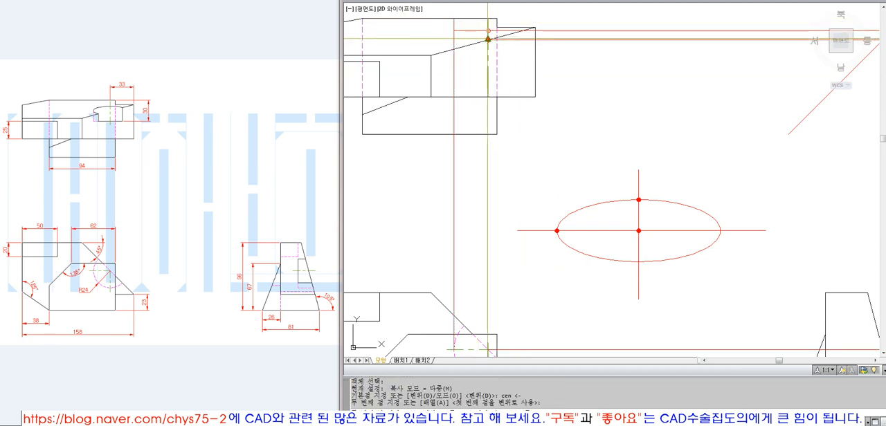
{"action": "left_click", "coordinate": [488, 39]}
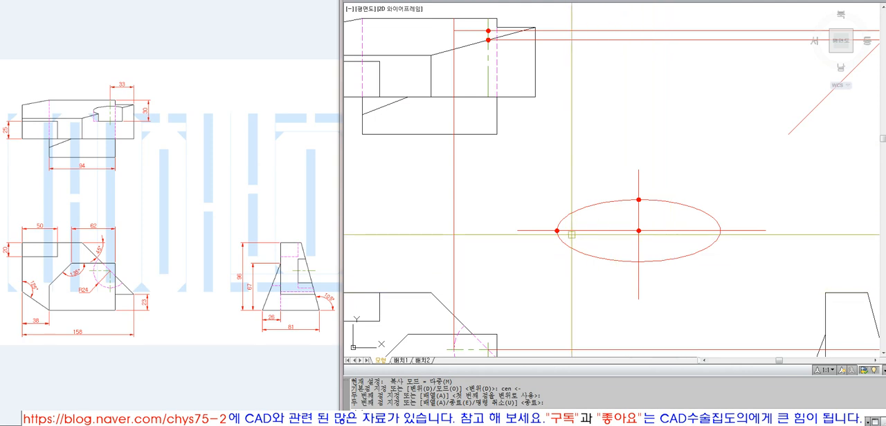
Extend the lower horizontal projection line in the top view to the vertical projection line from the arc's left quadrant
{"action": "left_click", "coordinate": [546, 221]}
{"action": "left_click", "coordinate": [568, 240]}
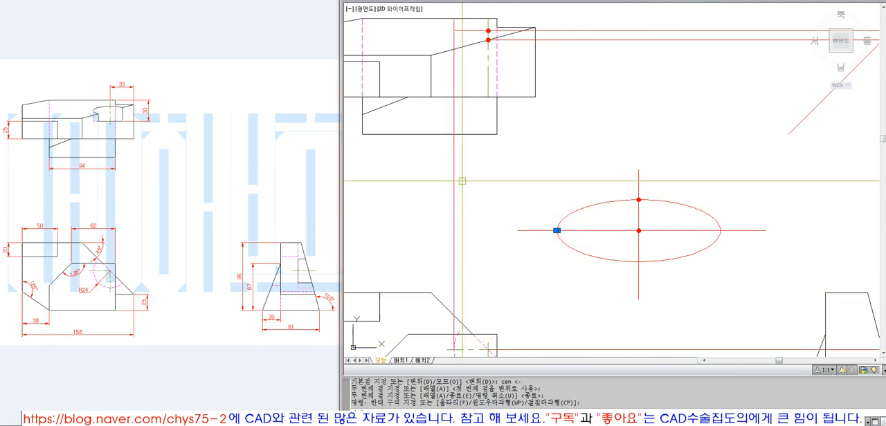
{"action": "key", "text": "Escape"}
{"action": "type", "text": "ex"}
{"action": "key", "text": "space"}
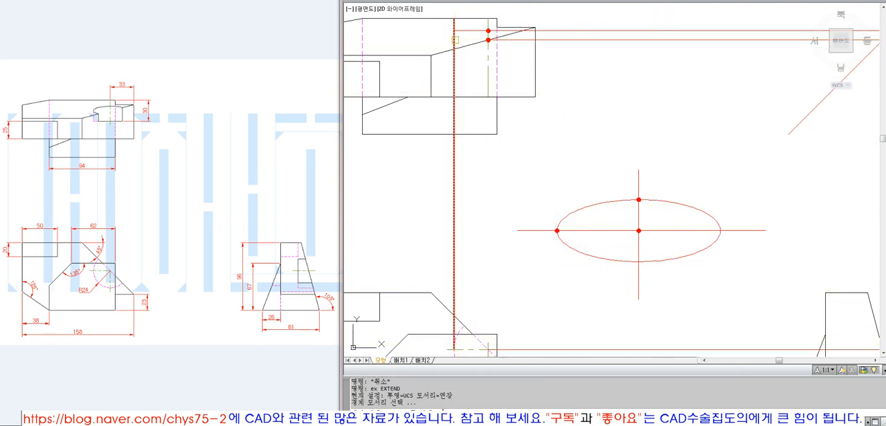
{"action": "left_click", "coordinate": [454, 47]}
{"action": "key", "text": "space"}
{"action": "left_click", "coordinate": [496, 41]}
{"action": "key", "text": "space"}
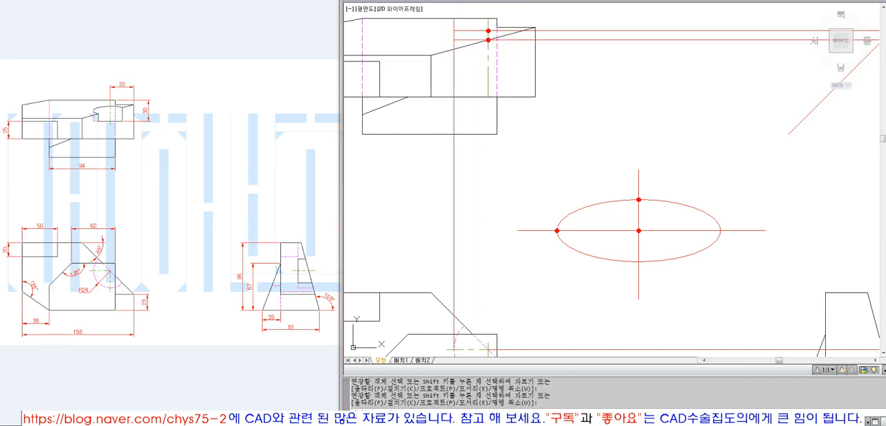
Place a donut with 0.5 inside and 3 outside diameter where the lower horizontal and the vertical projection lines meet
{"action": "type", "text": "do"}
{"action": "key", "text": "space"}
{"action": "key", "text": "space"}
{"action": "key", "text": "space"}
{"action": "left_click", "coordinate": [453, 40]}
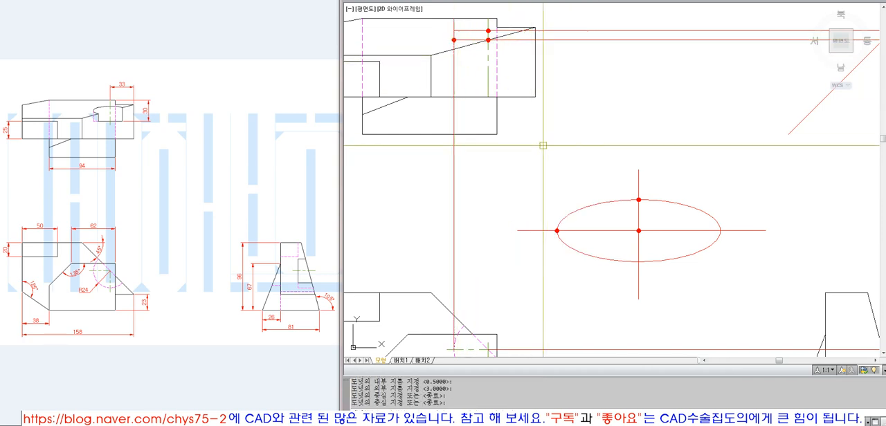
Erase the vertical projection lines and the two horizontal ones between the top view and the miter line, keeping the donuts
{"action": "scroll", "coordinate": [444, 88], "scroll_direction": "down", "scroll_amount": 5}
{"action": "type", "text": "z"}
{"action": "key", "text": "space"}
{"action": "left_click", "coordinate": [437, 53]}
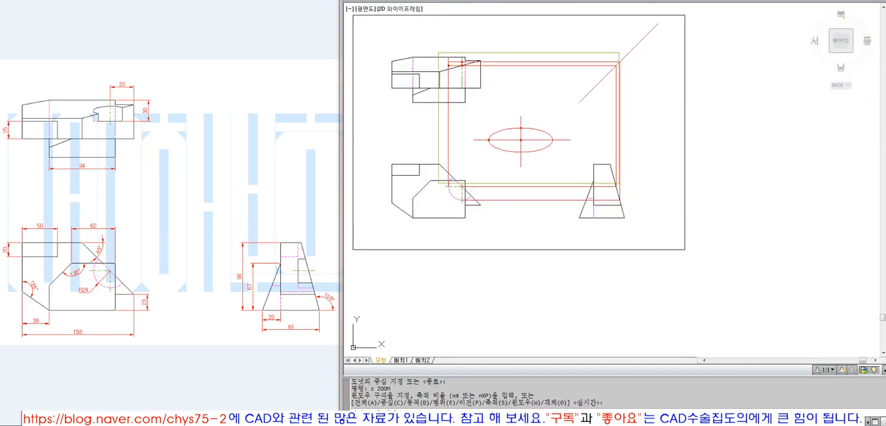
{"action": "left_click", "coordinate": [638, 203]}
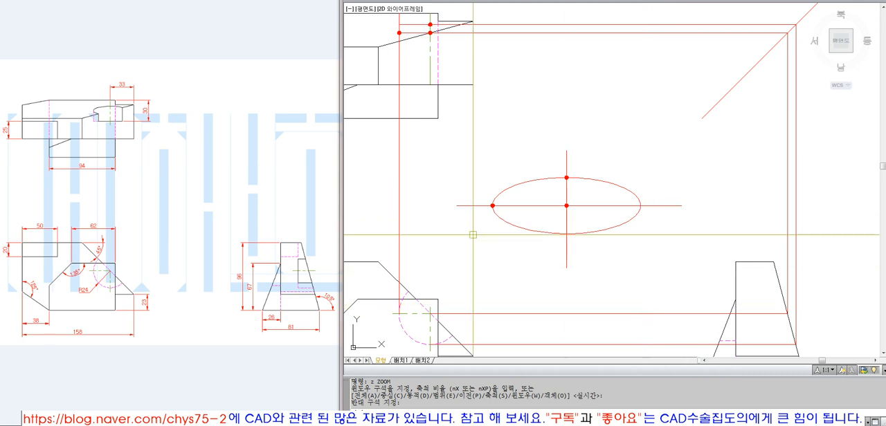
{"action": "type", "text": "e"}
{"action": "key", "text": "space"}
{"action": "left_click", "coordinate": [416, 167]}
{"action": "left_click", "coordinate": [385, 160]}
{"action": "key", "text": "space"}
{"action": "key", "text": "space"}
{"action": "left_click", "coordinate": [615, 63]}
{"action": "left_click", "coordinate": [592, 19]}
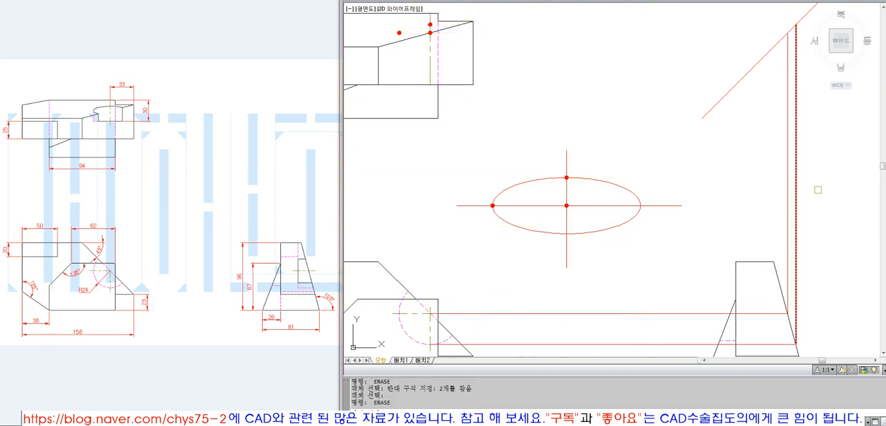
{"action": "key", "text": "space"}
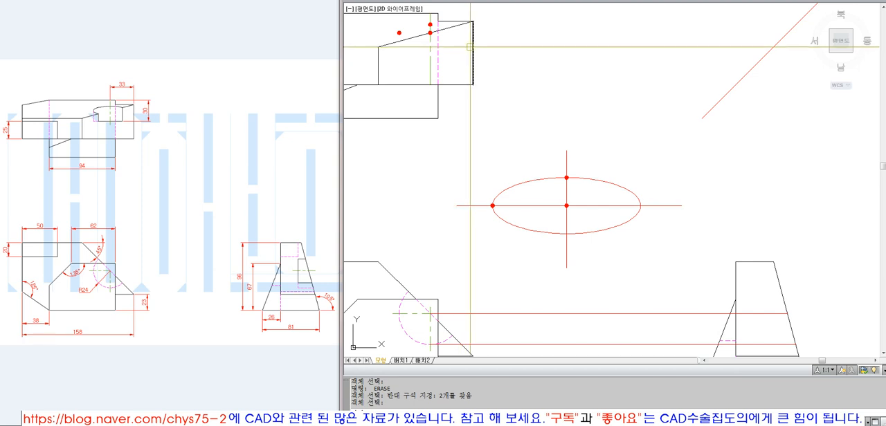
Draw an ellipse by center at the middle donut, with its axes ending at the left donut and the upper donut
{"action": "left_click", "coordinate": [543, 0]}
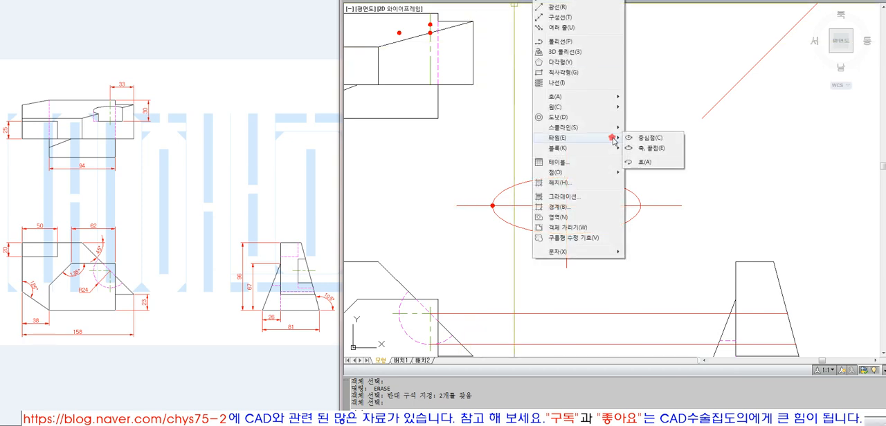
{"action": "left_click", "coordinate": [647, 138]}
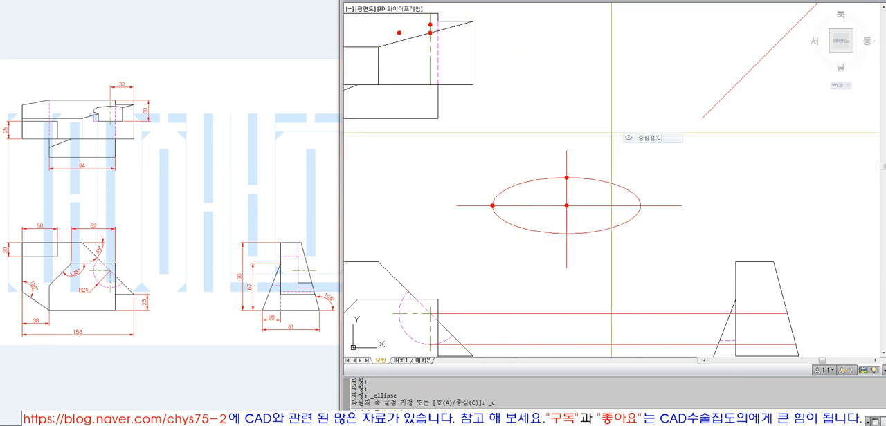
{"action": "left_click", "coordinate": [430, 33]}
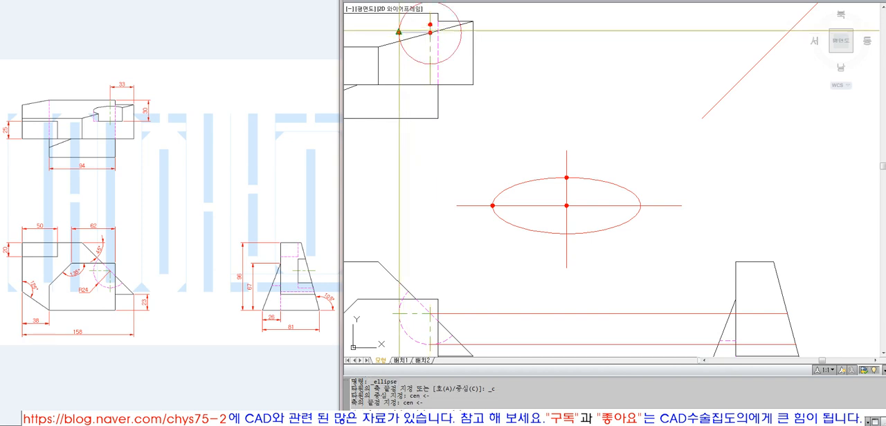
{"action": "left_click", "coordinate": [429, 24]}
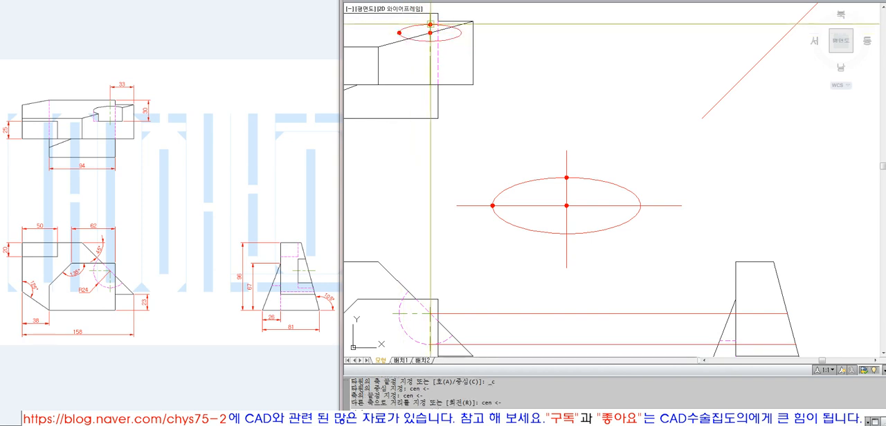
Erase the ellipse just drawn in the top view
{"action": "left_click", "coordinate": [461, 35]}
{"action": "type", "text": "e"}
{"action": "key", "text": "space"}
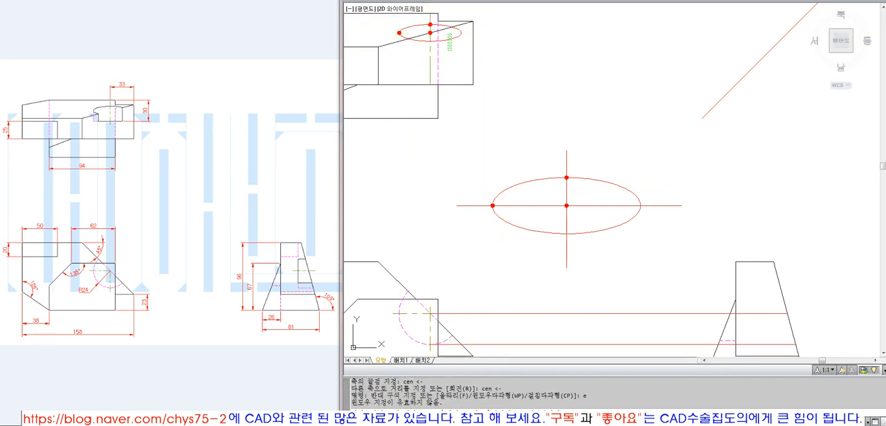
{"action": "left_click", "coordinate": [446, 51]}
{"action": "type", "text": "e"}
{"action": "key", "text": "space"}
Draw a center-based ellipse at the middle donut, setting one axis at the upper donut and the other at the left donut
{"action": "left_click", "coordinate": [545, 1]}
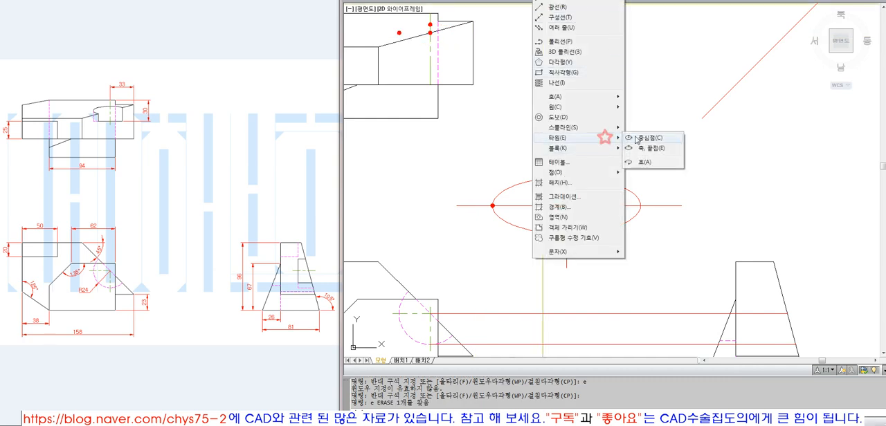
{"action": "left_click", "coordinate": [636, 140]}
{"action": "type", "text": "cen <-"}
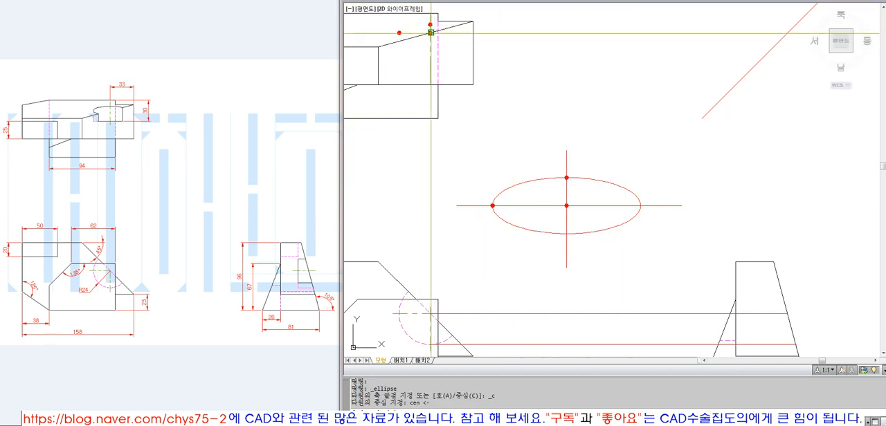
{"action": "left_click", "coordinate": [429, 25]}
{"action": "type", "text": "cen <-"}
{"action": "key", "text": "space"}
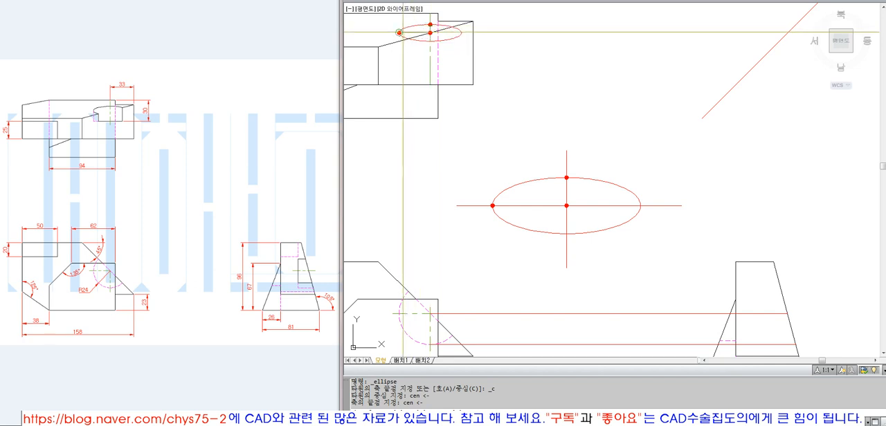
{"action": "left_click", "coordinate": [399, 32]}
Match the ellipse's properties to the top view's black outline
{"action": "type", "text": "mma"}
{"action": "key", "text": "space"}
{"action": "left_click", "coordinate": [472, 40]}
{"action": "key", "text": "Escape"}
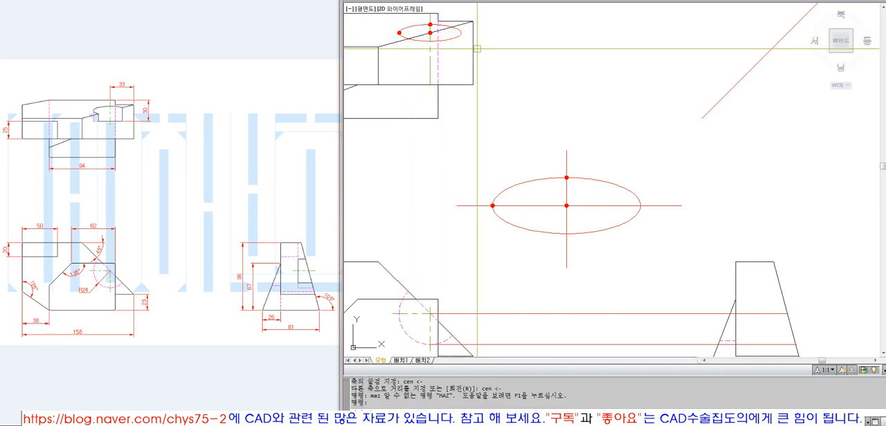
{"action": "type", "text": "ma"}
{"action": "key", "text": "space"}
{"action": "left_click", "coordinate": [471, 43]}
{"action": "left_click", "coordinate": [455, 37]}
{"action": "key", "text": "space"}
Erase the three marker donuts on the top view's ellipse with window selections
{"action": "type", "text": "e w"}
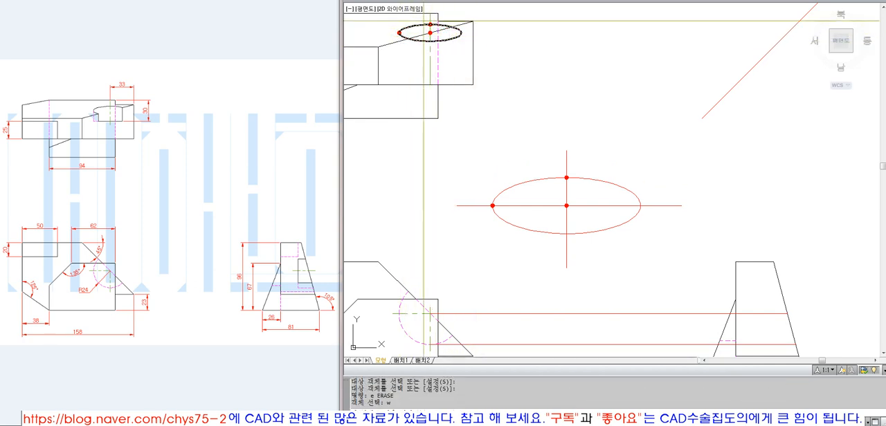
{"action": "left_click", "coordinate": [424, 21]}
{"action": "left_click", "coordinate": [435, 35]}
{"action": "key", "text": "space"}
{"action": "type", "text": "e w"}
{"action": "left_click", "coordinate": [388, 24]}
{"action": "left_click", "coordinate": [413, 51]}
{"action": "key", "text": "space"}
Trim the top view's ellipse below the slanted edge and the slanted edge's segment inside the ellipse
{"action": "scroll", "coordinate": [486, 160], "scroll_direction": "down", "scroll_amount": 4}
{"action": "type", "text": "z"}
{"action": "key", "text": "space"}
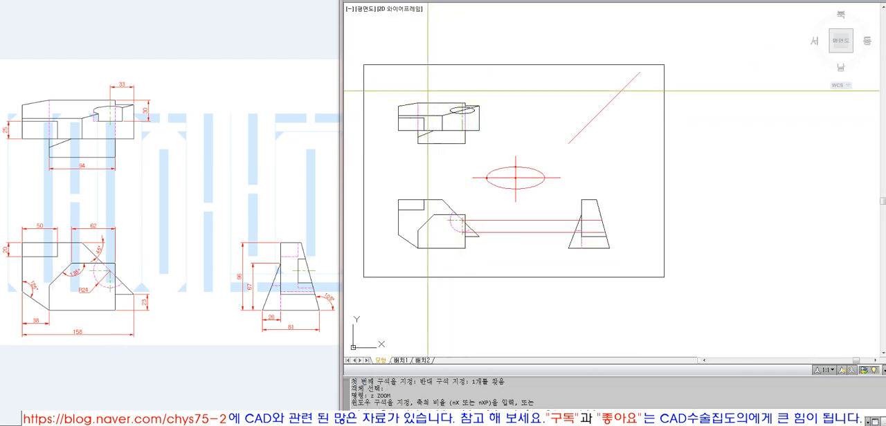
{"action": "left_click", "coordinate": [426, 90]}
{"action": "left_click", "coordinate": [562, 246]}
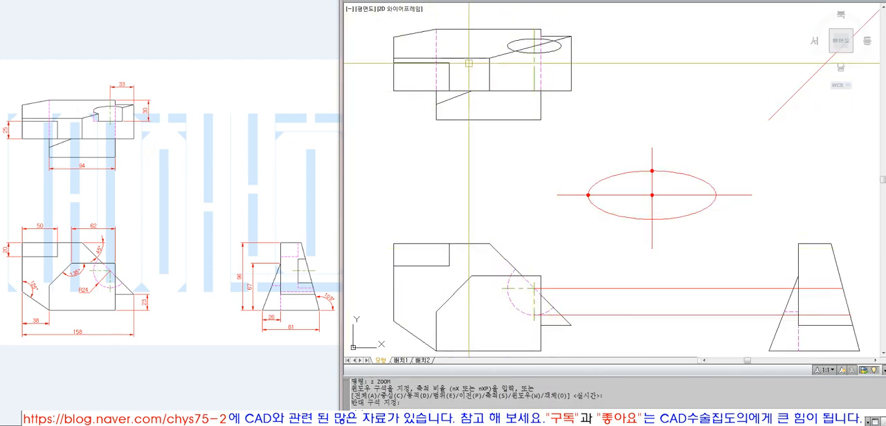
{"action": "type", "text": "t"}
{"action": "key", "text": "space"}
{"action": "key", "text": "space"}
{"action": "left_click", "coordinate": [529, 52]}
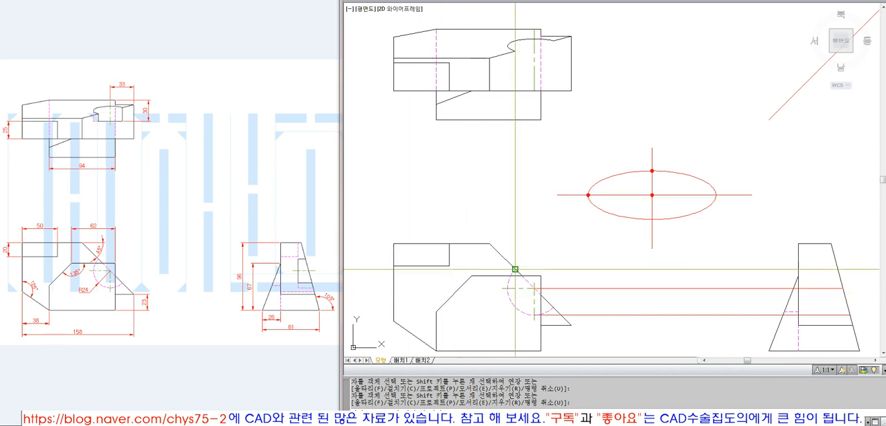
{"action": "key", "text": "Return"}
Draw a vertical check line from the trimmed ellipse's end on the slanted edge to the front view's arc end, and erase it
{"action": "type", "text": "l"}
{"action": "key", "text": "Return"}
{"action": "left_click", "coordinate": [515, 51]}
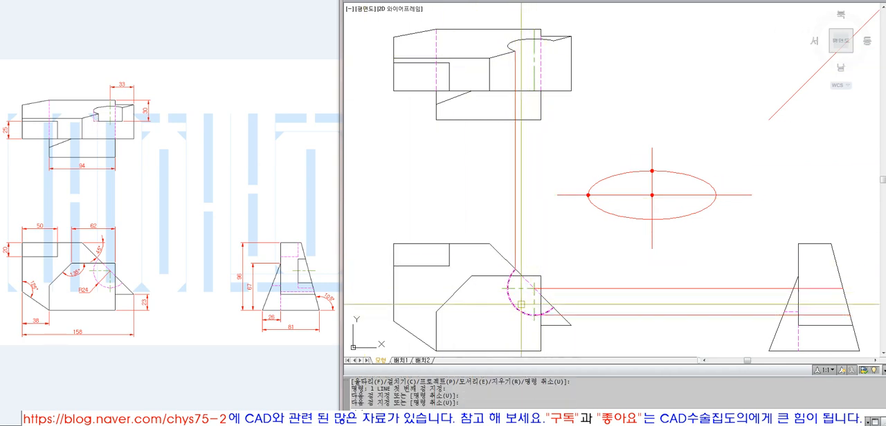
{"action": "left_click", "coordinate": [512, 283]}
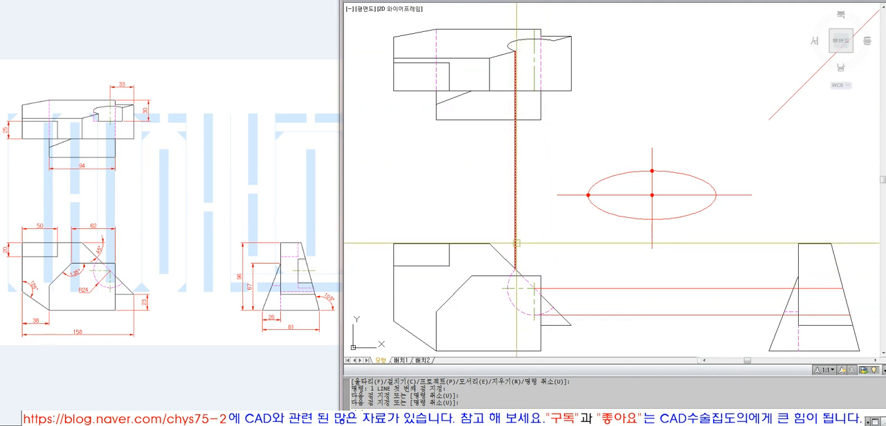
{"action": "type", "text": "e"}
{"action": "key", "text": "Return"}
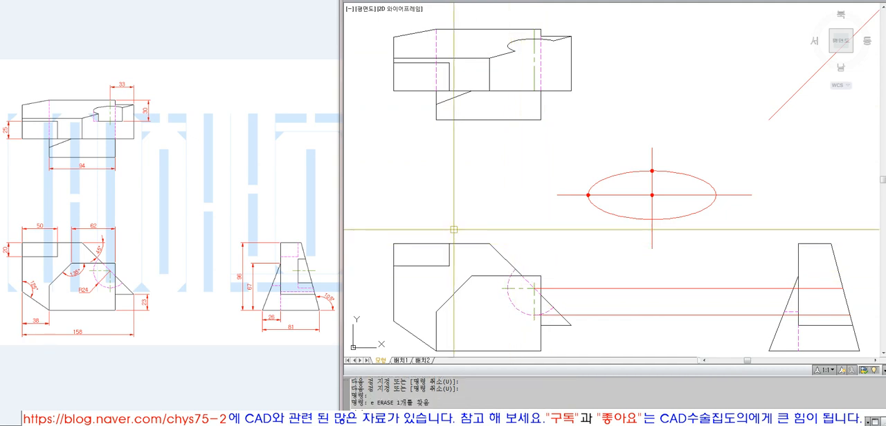
{"action": "type", "text": "l"}
{"action": "key", "text": "Return"}
{"action": "left_click", "coordinate": [508, 289]}
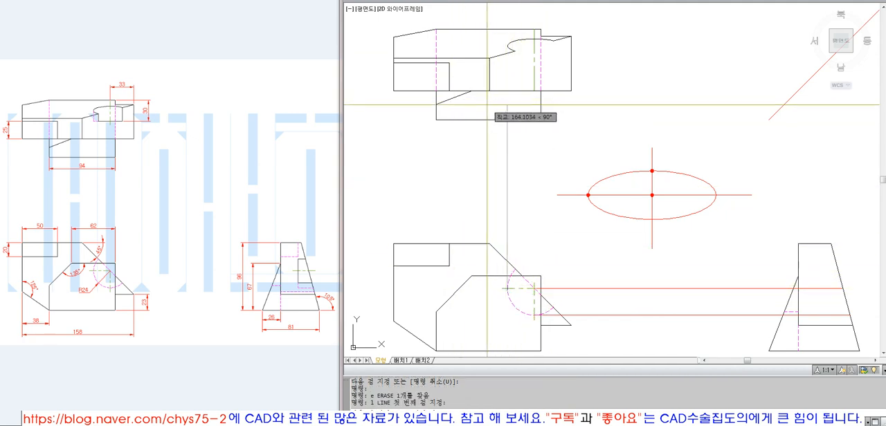
{"action": "key", "text": "Escape"}
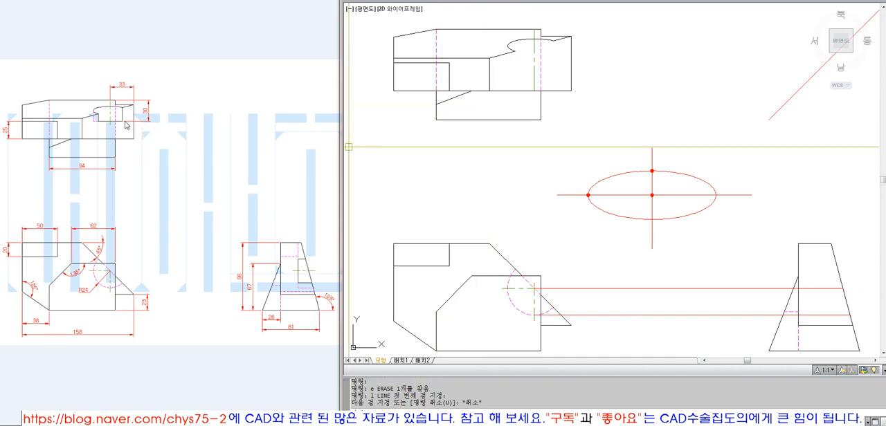
Offset the top view's uppermost edge 30 downward and stretch the copy's right end past the view's right edge
{"action": "type", "text": "o"}
{"action": "key", "text": "Return"}
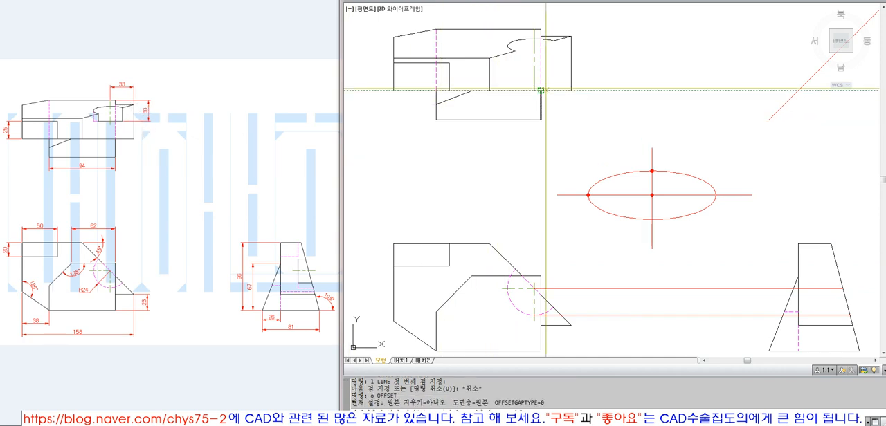
{"action": "type", "text": "30"}
{"action": "key", "text": "Return"}
{"action": "left_click", "coordinate": [508, 29]}
{"action": "left_click", "coordinate": [517, 62]}
{"action": "key", "text": "Return"}
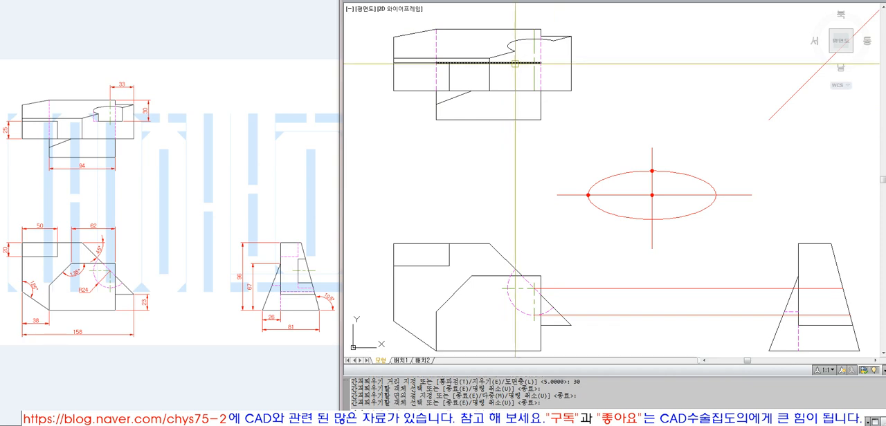
{"action": "left_click", "coordinate": [521, 63]}
{"action": "left_click", "coordinate": [597, 63]}
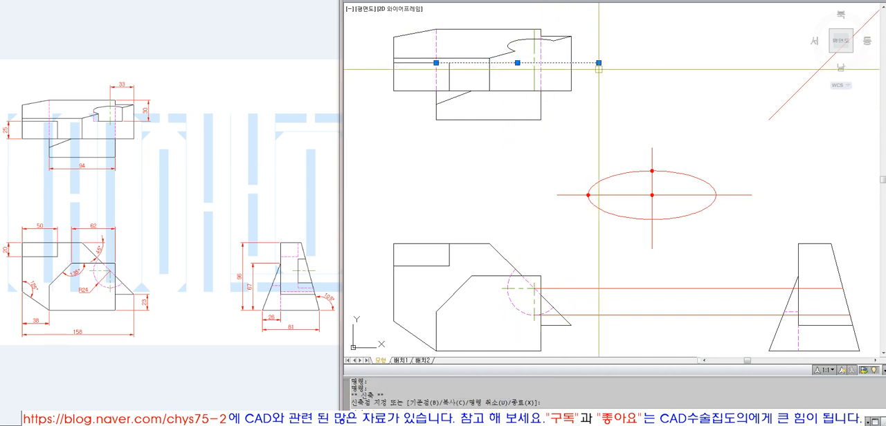
{"action": "key", "text": "Escape"}
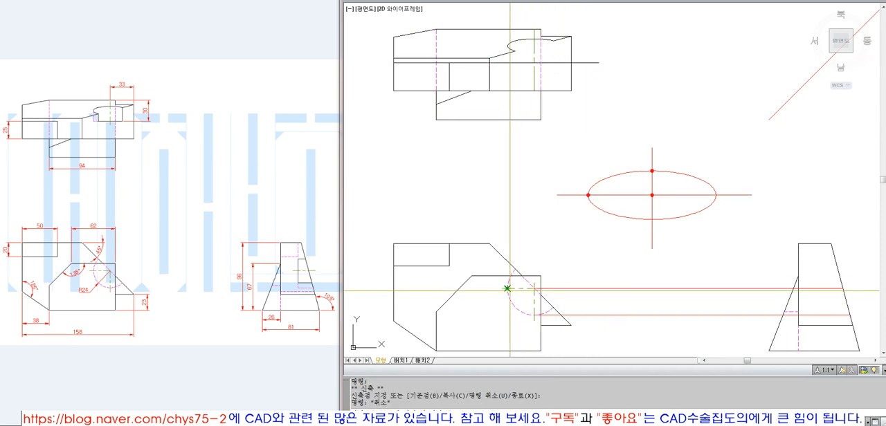
Draw a vertical line from the front view's arc left quadrant up into the top view and extend it to the ellipse
{"action": "type", "text": "l"}
{"action": "key", "text": "Return"}
{"action": "key", "text": "Escape"}
{"action": "type", "text": "ex"}
{"action": "key", "text": "Return"}
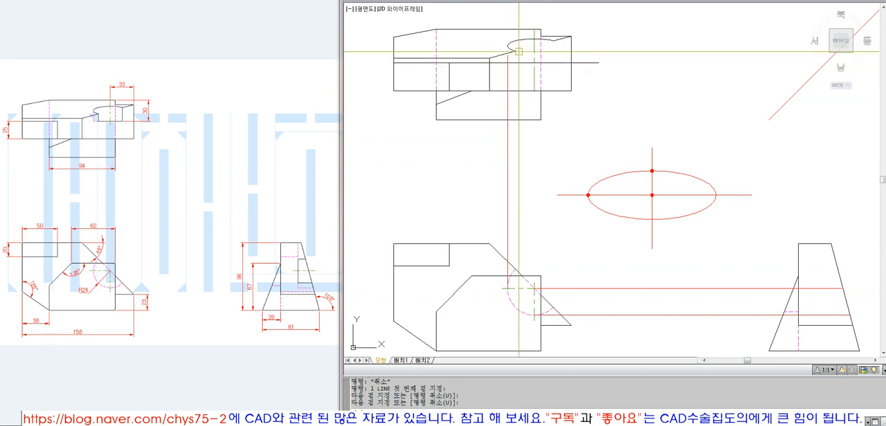
{"action": "left_click", "coordinate": [508, 44]}
{"action": "key", "text": "Return"}
Match the vertical projection line to the top view's dashed hidden line
{"action": "type", "text": "ma"}
{"action": "key", "text": "Return"}
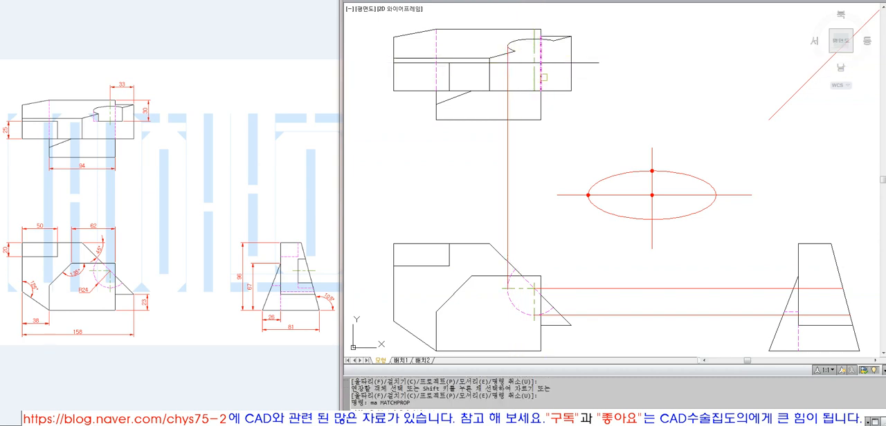
{"action": "left_click", "coordinate": [542, 80]}
{"action": "left_click", "coordinate": [508, 72]}
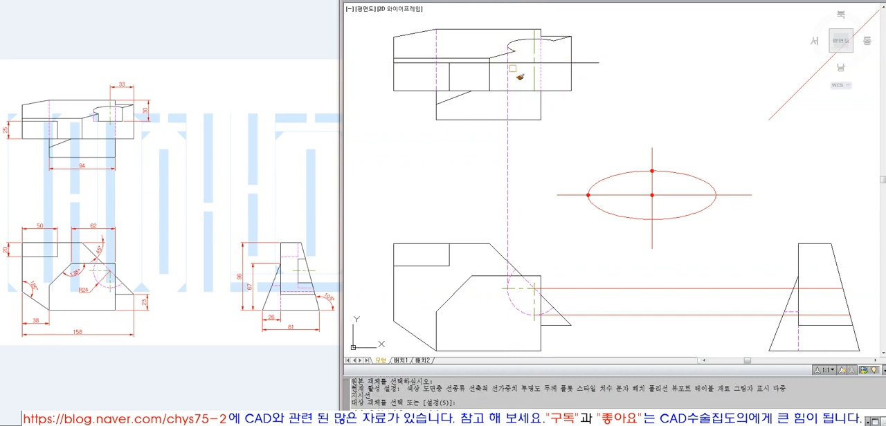
{"action": "key", "text": "Return"}
Trim the new hidden line below the offset edge, and the offset edge to the left of that hidden line
{"action": "type", "text": "t"}
{"action": "key", "text": "Return"}
{"action": "left_click", "coordinate": [511, 63]}
{"action": "key", "text": "Return"}
{"action": "left_click", "coordinate": [508, 72]}
{"action": "key", "text": "Return"}
{"action": "type", "text": "t"}
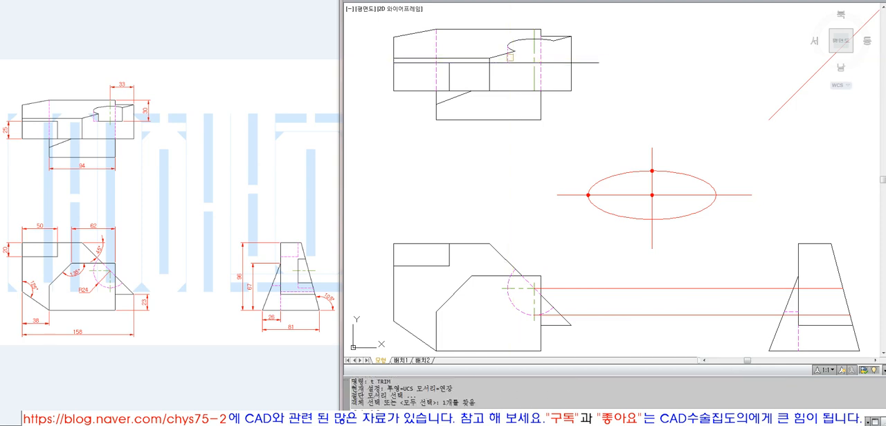
{"action": "key", "text": "Return"}
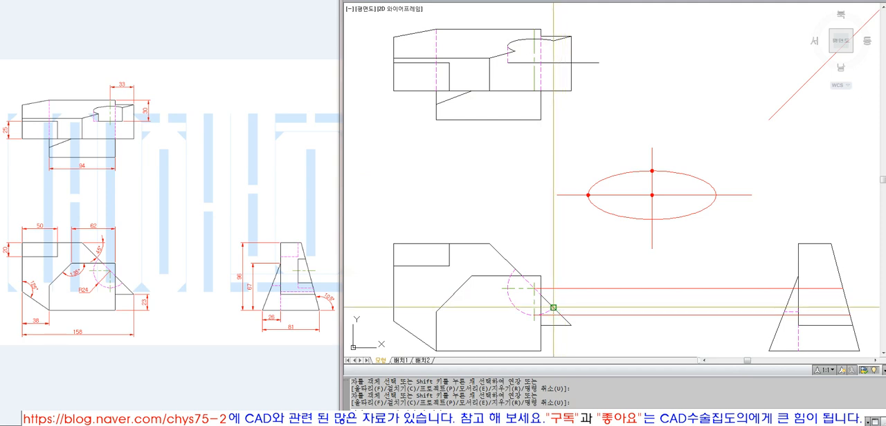
Draw a vertical line from the front view arc's lower-right end up to the ellipse's right end and join it to the 30-deep edge
{"action": "key", "text": "Return"}
{"action": "type", "text": "l"}
{"action": "key", "text": "Return"}
{"action": "left_click", "coordinate": [553, 41]}
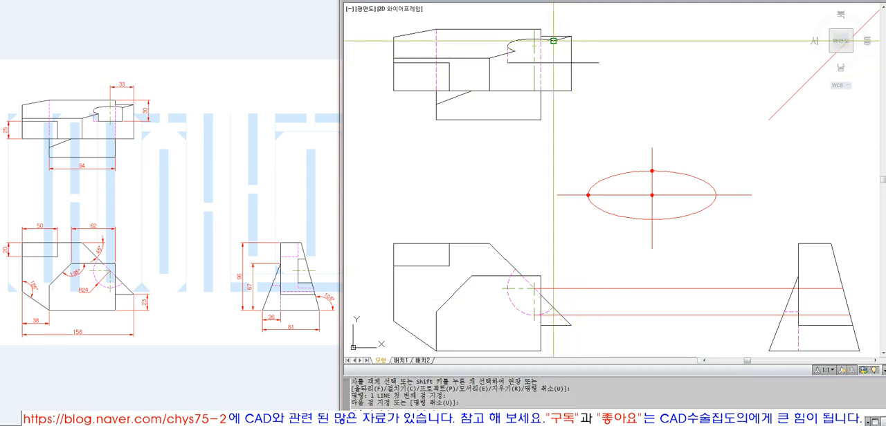
{"action": "key", "text": "Return"}
{"action": "type", "text": "f"}
{"action": "key", "text": "Return"}
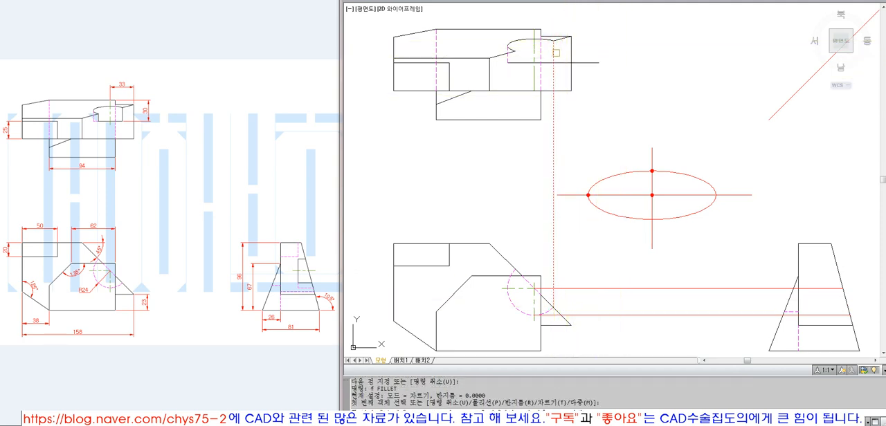
{"action": "left_click", "coordinate": [551, 64]}
{"action": "key", "text": "Escape"}
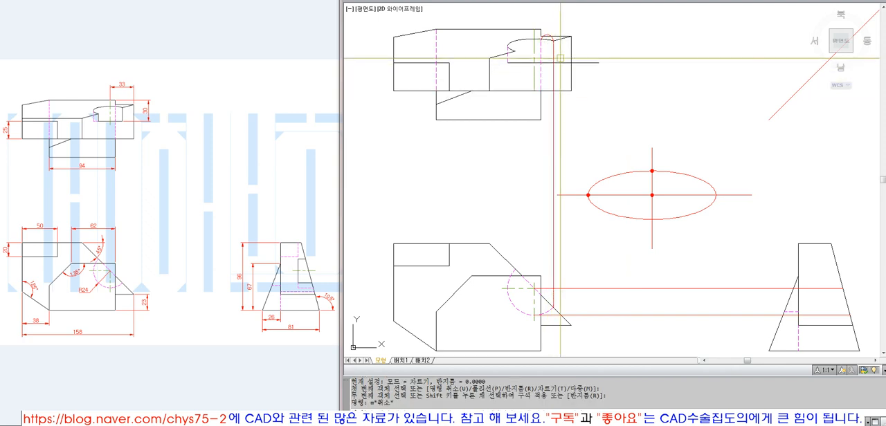
{"action": "type", "text": "u"}
{"action": "key", "text": "Return"}
{"action": "type", "text": "f"}
{"action": "key", "text": "Return"}
Match the cut's new right vertical line in the top view to the solid 30-deep edge
{"action": "type", "text": "ma"}
{"action": "key", "text": "space"}
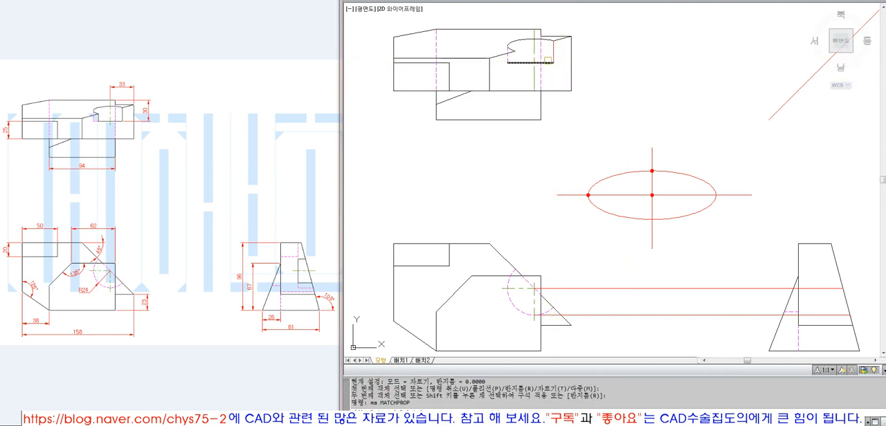
{"action": "left_click", "coordinate": [546, 63]}
{"action": "left_click", "coordinate": [554, 56]}
{"action": "key", "text": "space"}
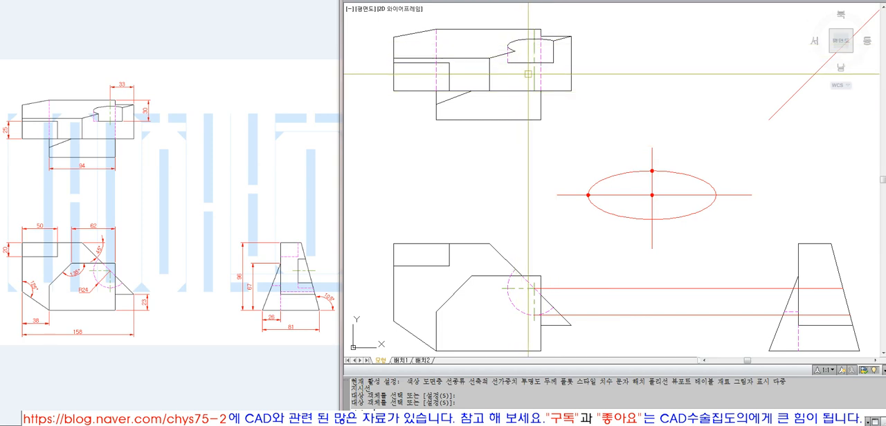
Draw a vertical line down from where the ellipse meets the slanted edge and trim it at the 30-deep edge
{"action": "type", "text": "l"}
{"action": "key", "text": "space"}
{"action": "left_click", "coordinate": [515, 51]}
{"action": "left_click", "coordinate": [517, 74]}
{"action": "key", "text": "space"}
{"action": "type", "text": "f"}
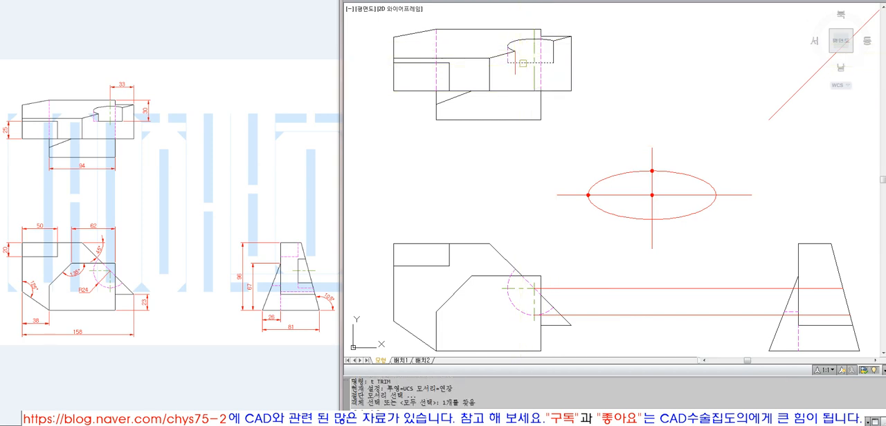
{"action": "key", "text": "space"}
{"action": "left_click", "coordinate": [522, 63]}
Copy the 30-deep edge in place and trim the copies at the short vertical line to split the edge in two
{"action": "type", "text": "co"}
{"action": "key", "text": "space"}
{"action": "left_click", "coordinate": [523, 63]}
{"action": "key", "text": "space"}
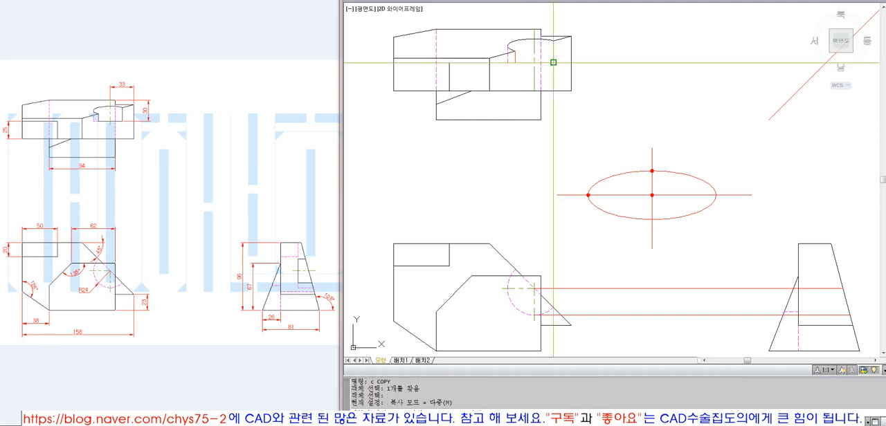
{"action": "left_click", "coordinate": [554, 63]}
{"action": "left_click", "coordinate": [515, 63]}
{"action": "key", "text": "space"}
{"action": "type", "text": "f"}
Match the 30-deep edge's left piece to the dashed hidden line and the short vertical line to the solid edge
{"action": "key", "text": "space"}
{"action": "left_click", "coordinate": [507, 57]}
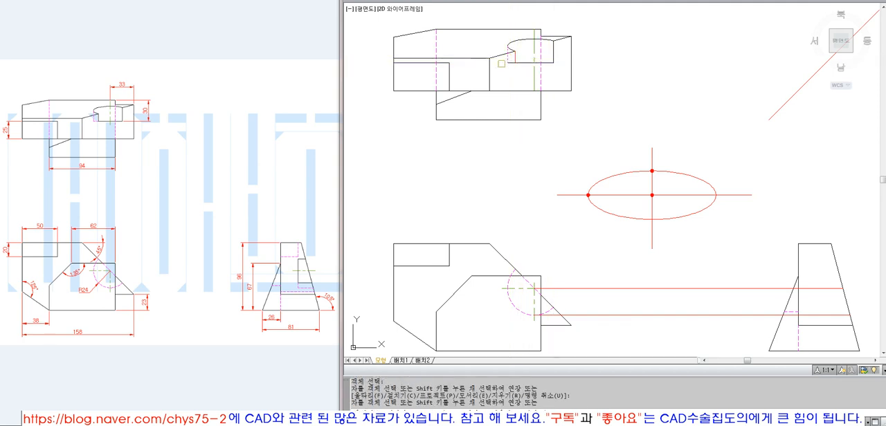
{"action": "left_click", "coordinate": [511, 63]}
{"action": "type", "text": "ma"}
{"action": "left_click", "coordinate": [507, 58]}
{"action": "left_click", "coordinate": [511, 63]}
{"action": "key", "text": "space"}
{"action": "key", "text": "space"}
{"action": "left_click", "coordinate": [523, 63]}
{"action": "left_click", "coordinate": [514, 58]}
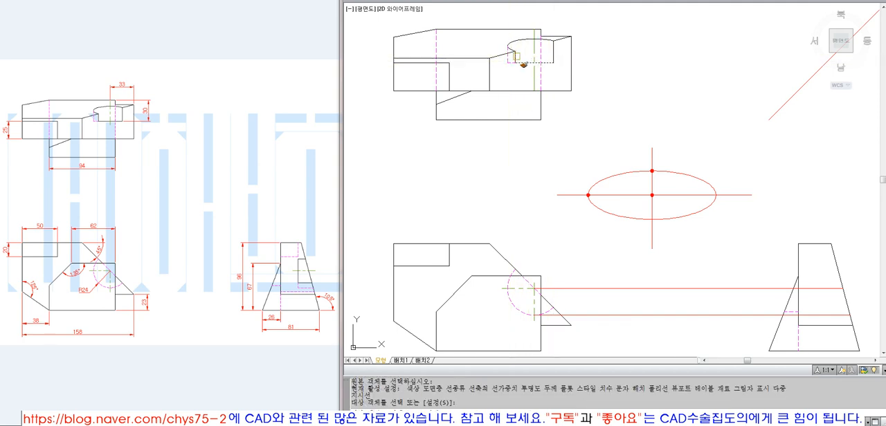
{"action": "key", "text": "space"}
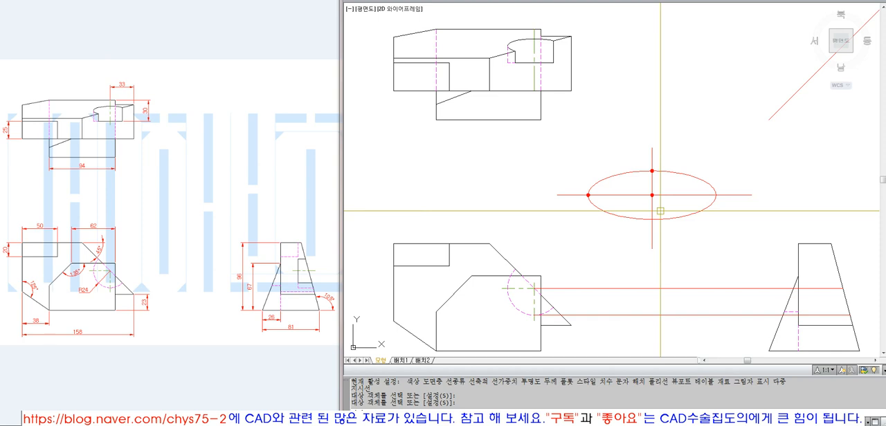
Offset the 30-deep edge 5 downward, trim the cut's centerline below the copy, and erase the copy
{"action": "type", "text": "o"}
{"action": "key", "text": "space"}
{"action": "type", "text": "5"}
{"action": "left_click", "coordinate": [526, 64]}
{"action": "left_click", "coordinate": [528, 74]}
{"action": "type", "text": "tr"}
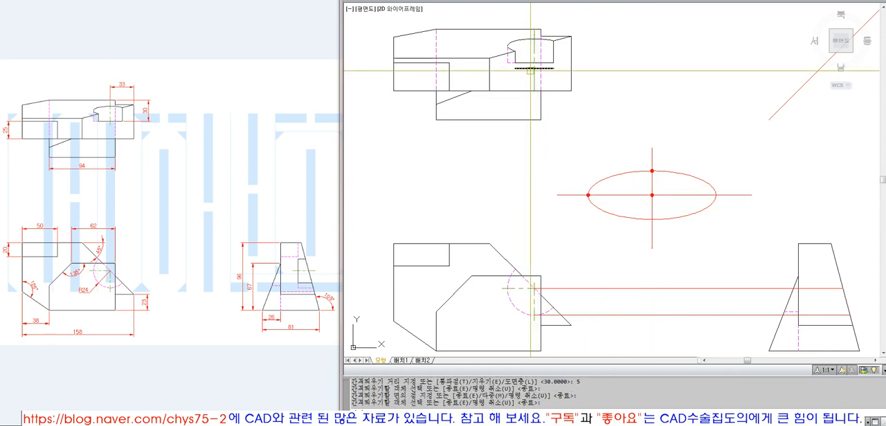
{"action": "left_click", "coordinate": [529, 69]}
{"action": "key", "text": "space"}
{"action": "left_click", "coordinate": [533, 82]}
{"action": "type", "text": "e ERASE"}
{"action": "left_click", "coordinate": [529, 69]}
{"action": "type", "text": "o"}
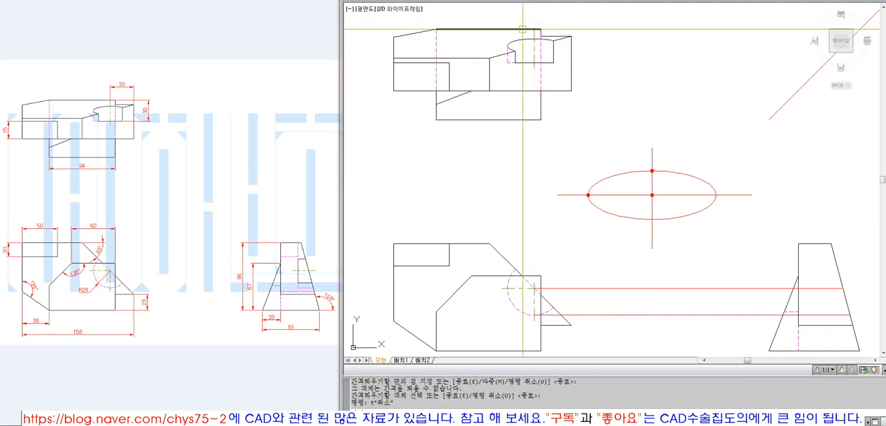
Try to offset the top view's ellipse arc 5 upward and trim the centerline above the copy
{"action": "scroll", "coordinate": [526, 29], "scroll_direction": "up", "scroll_amount": 7}
{"action": "type", "text": "o OFFSET"}
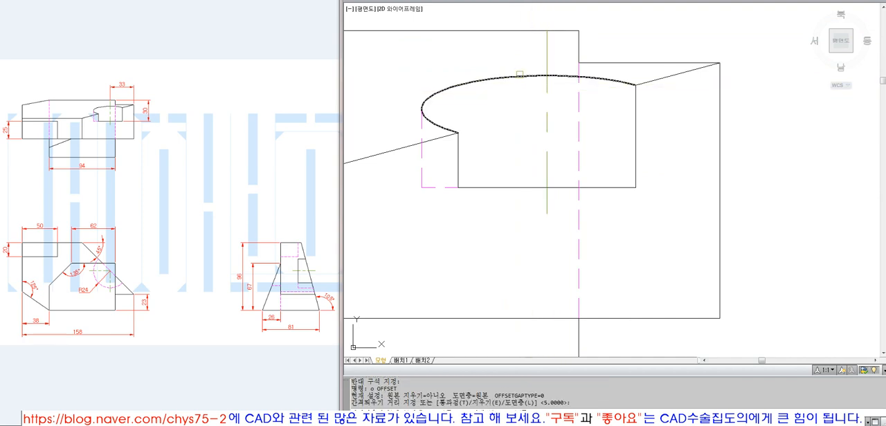
{"action": "key", "text": "Return"}
{"action": "left_click", "coordinate": [520, 74]}
{"action": "left_click", "coordinate": [542, 58]}
{"action": "key", "text": "space"}
{"action": "left_click", "coordinate": [538, 75]}
{"action": "type", "text": "e "}
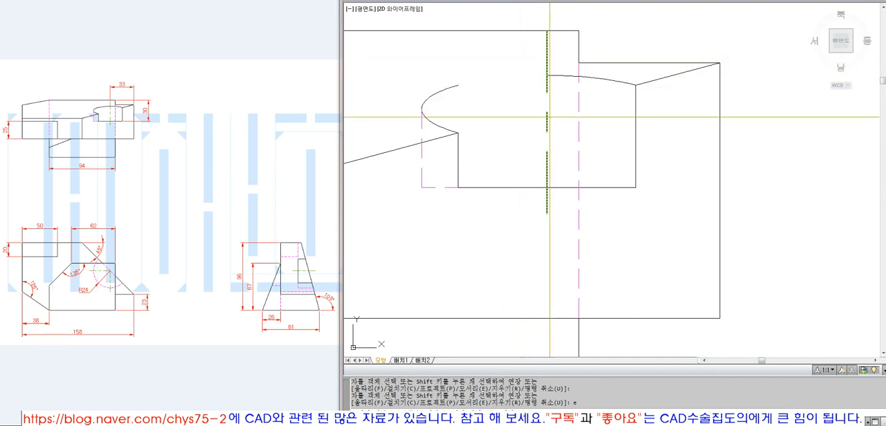
{"action": "type", "text": "u"}
Undo the trim and the offset made on the top view's ellipse arc
{"action": "key", "text": "space"}
{"action": "key", "text": "Escape"}
{"action": "type", "text": "u"}
{"action": "key", "text": "Return"}
{"action": "type", "text": "u"}
{"action": "key", "text": "Return"}
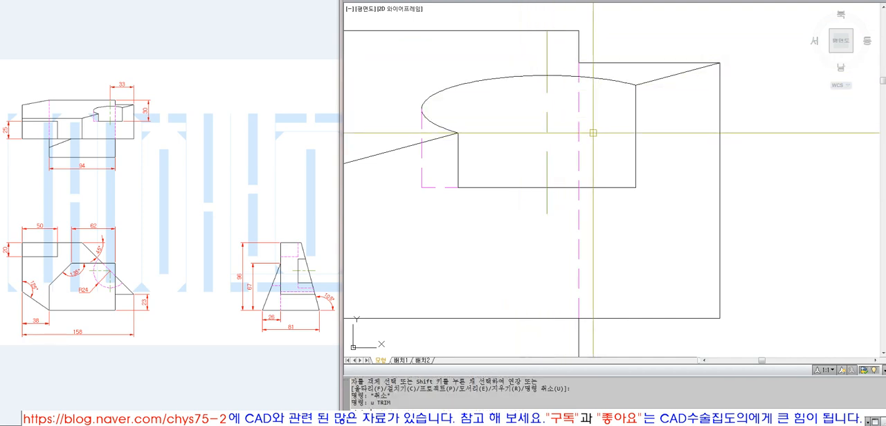
Try once more to offset the top view's ellipse arc 5 upward
{"action": "scroll", "coordinate": [588, 135], "scroll_direction": "down", "scroll_amount": 4}
{"action": "scroll", "coordinate": [579, 117], "scroll_direction": "up", "scroll_amount": 5}
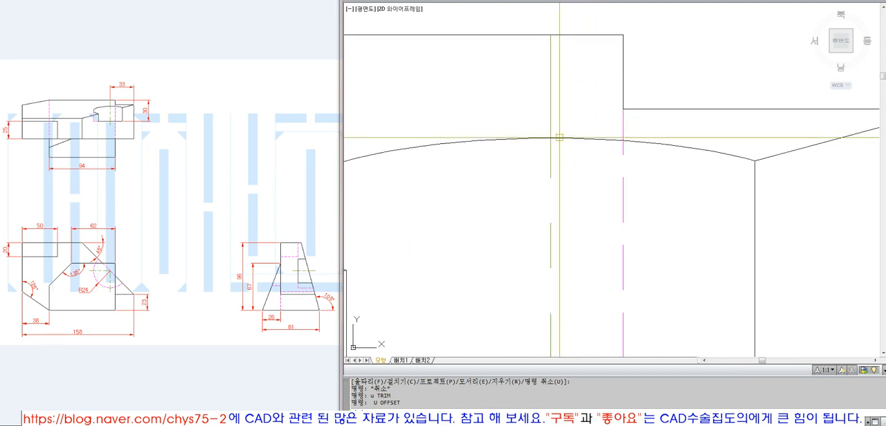
{"action": "left_click", "coordinate": [559, 142]}
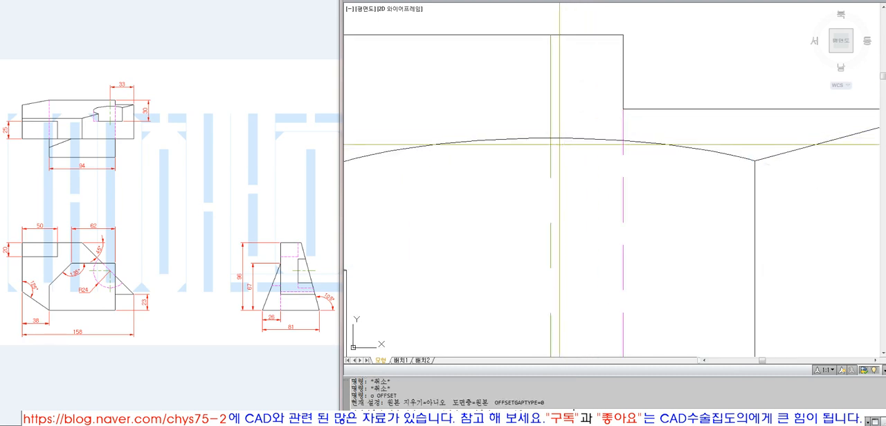
{"action": "type", "text": "5"}
{"action": "key", "text": "Return"}
{"action": "left_click", "coordinate": [559, 142]}
{"action": "left_click", "coordinate": [572, 97]}
{"action": "scroll", "coordinate": [588, 156], "scroll_direction": "down", "scroll_amount": 10}
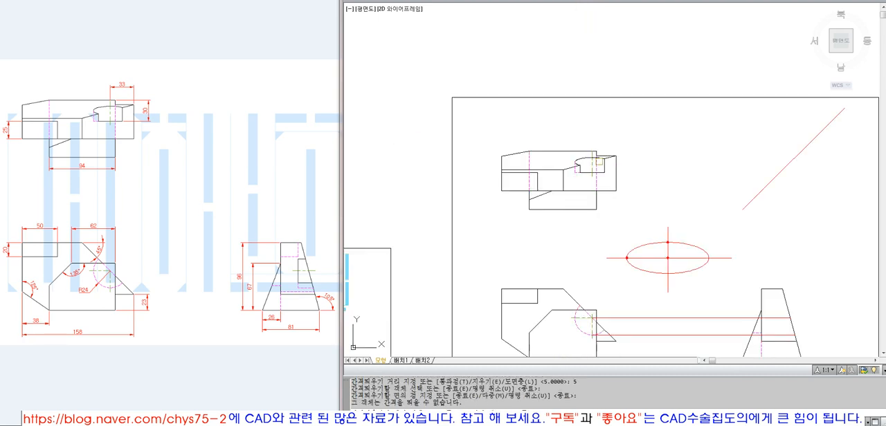
{"action": "scroll", "coordinate": [600, 162], "scroll_direction": "down", "scroll_amount": 5}
{"action": "key", "text": "Return"}
Draw a short horizontal helper line just above the ellipse arc and trim the cut's centerline above it
{"action": "type", "text": "z"}
{"action": "key", "text": "Return"}
{"action": "type", "text": "e"}
{"action": "key", "text": "Return"}
{"action": "type", "text": "z"}
{"action": "key", "text": "Return"}
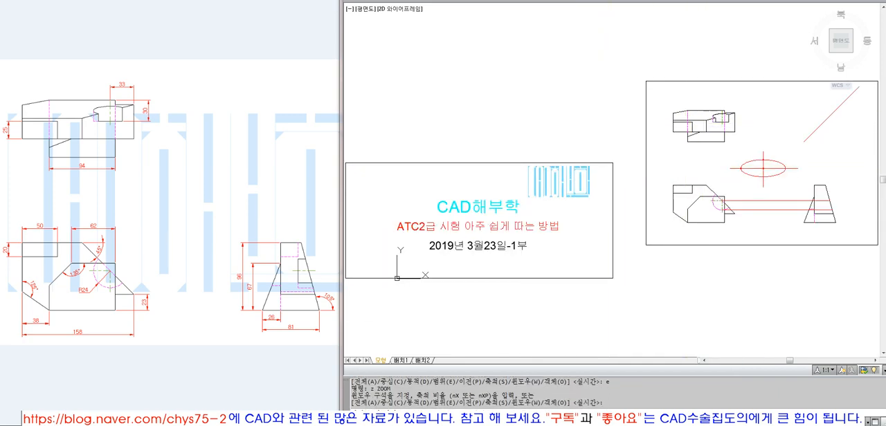
{"action": "left_click", "coordinate": [735, 133]}
{"action": "type", "text": "z"}
{"action": "key", "text": "Return"}
{"action": "key", "text": "Escape"}
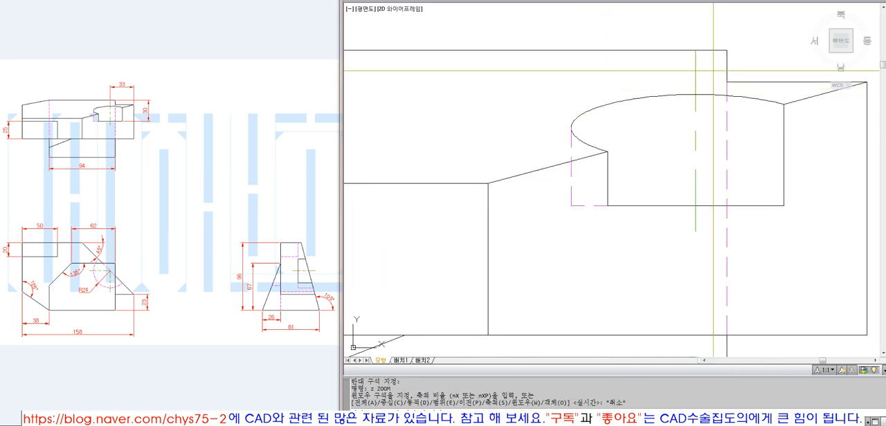
{"action": "left_click", "coordinate": [713, 75]}
{"action": "left_click", "coordinate": [640, 76]}
{"action": "key", "text": "Return"}
{"action": "type", "text": "tr"}
{"action": "key", "text": "Return"}
{"action": "left_click", "coordinate": [704, 76]}
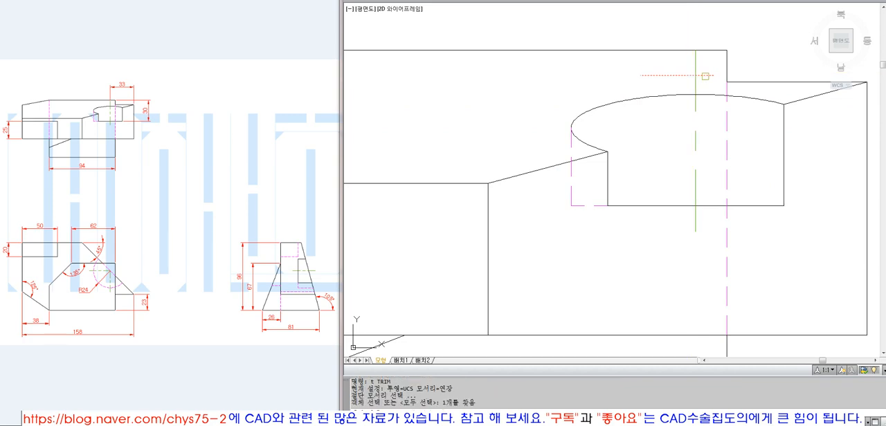
{"action": "key", "text": "Return"}
{"action": "left_click", "coordinate": [695, 66]}
Erase the auxiliary ellipse with its axes and points between the top and front views
{"action": "scroll", "coordinate": [553, 102], "scroll_direction": "down", "scroll_amount": 8}
{"action": "type", "text": "z"}
{"action": "key", "text": "Return"}
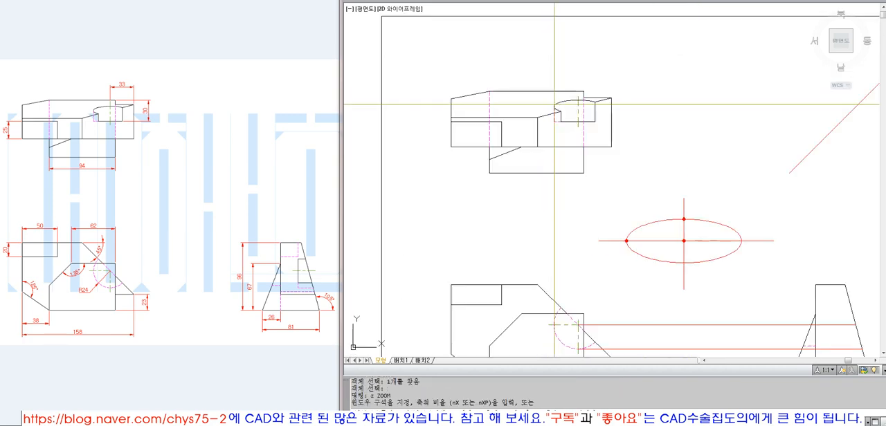
{"action": "type", "text": "o"}
{"action": "key", "text": "Return"}
{"action": "left_click", "coordinate": [618, 16]}
{"action": "key", "text": "Return"}
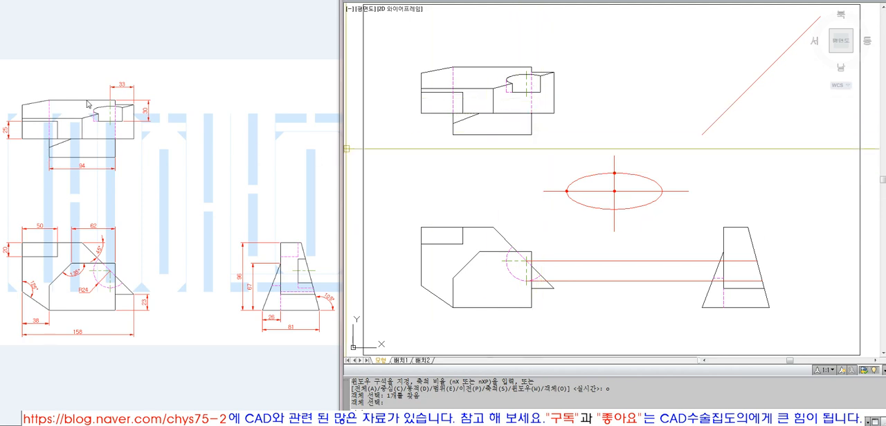
{"action": "type", "text": "e"}
{"action": "key", "text": "space"}
{"action": "left_click", "coordinate": [640, 220]}
{"action": "left_click", "coordinate": [579, 155]}
{"action": "key", "text": "space"}
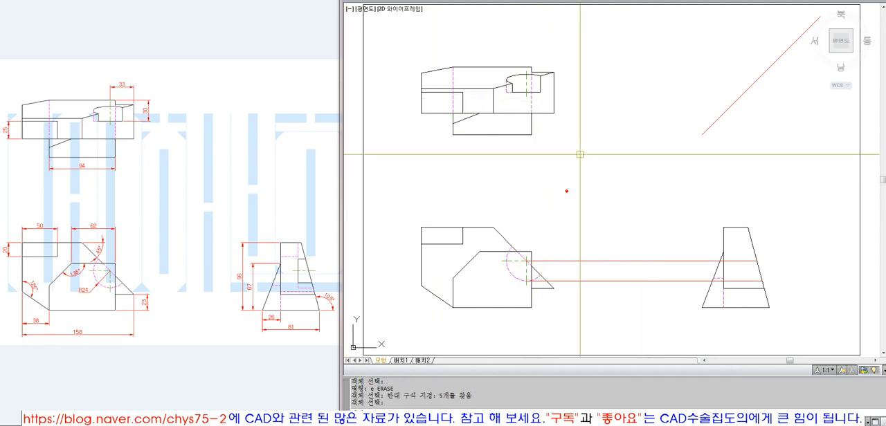
Examine the front view's R24 arc and its lower projection line to the side view
{"action": "type", "text": "z"}
{"action": "key", "text": "space"}
{"action": "left_click", "coordinate": [412, 38]}
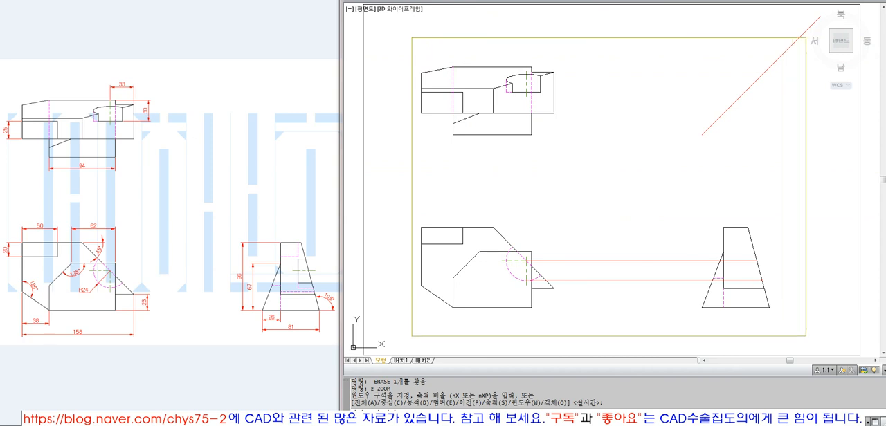
{"action": "left_click", "coordinate": [827, 332]}
{"action": "middle_click_drag", "start_coordinate": [829, 319], "coordinate": [818, 318]}
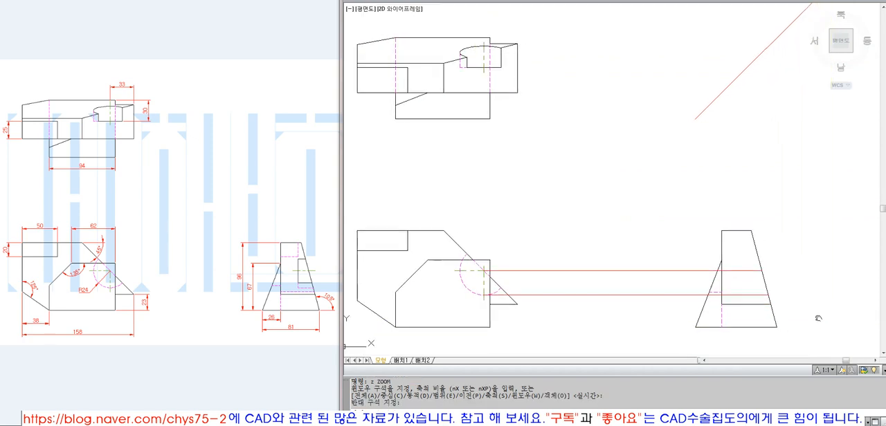
{"action": "left_click", "coordinate": [459, 272]}
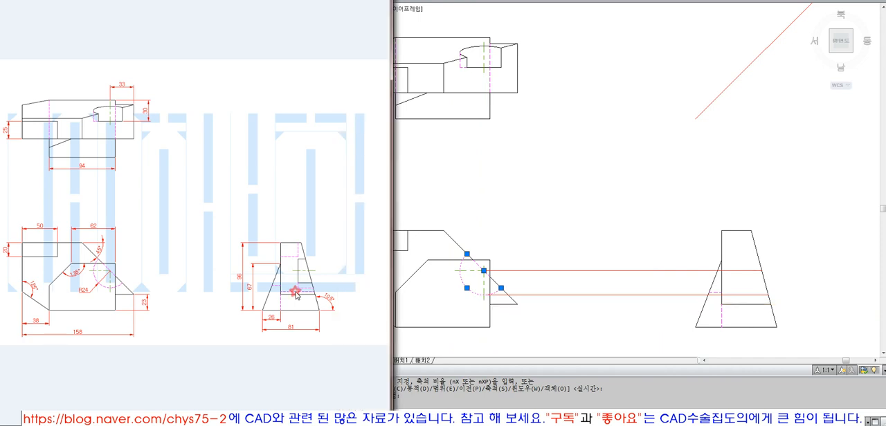
{"action": "left_click", "coordinate": [577, 330]}
{"action": "key", "text": "Escape"}
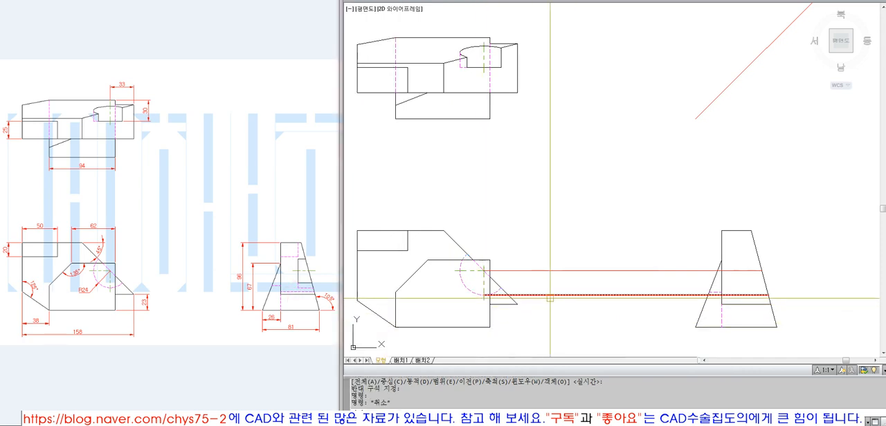
{"action": "left_click", "coordinate": [550, 297]}
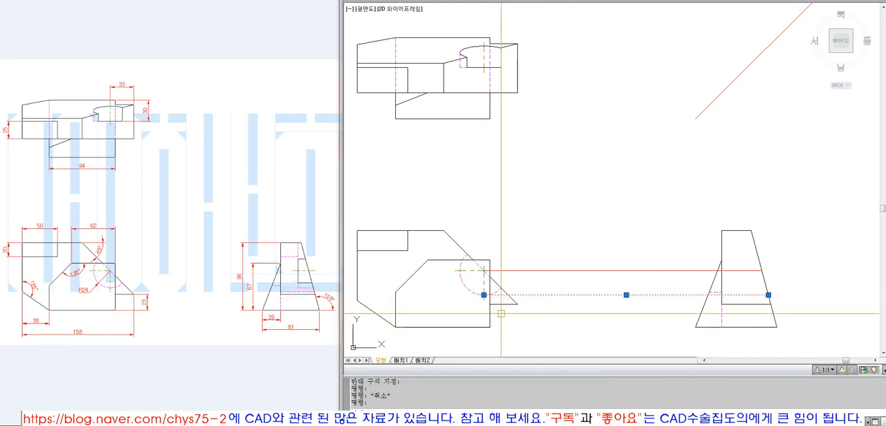
{"action": "key", "text": "Escape"}
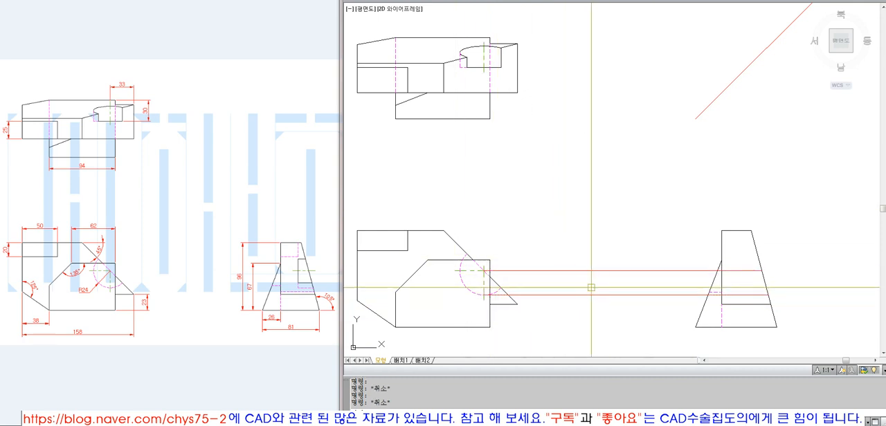
Draw a horizontal line from the R24 arc's lower-right end and extend it to the side view's right slanted edge
{"action": "type", "text": "ex"}
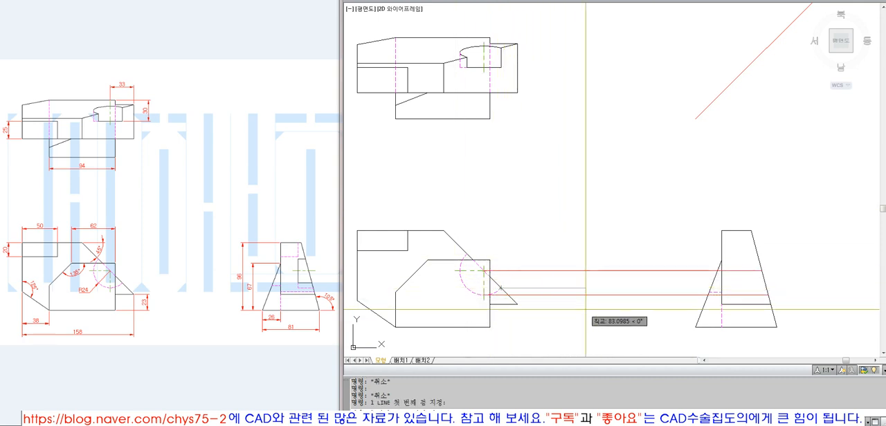
{"action": "key", "text": "Return"}
{"action": "left_click", "coordinate": [767, 287]}
{"action": "key", "text": "Return"}
{"action": "left_click", "coordinate": [600, 288]}
{"action": "key", "text": "Return"}
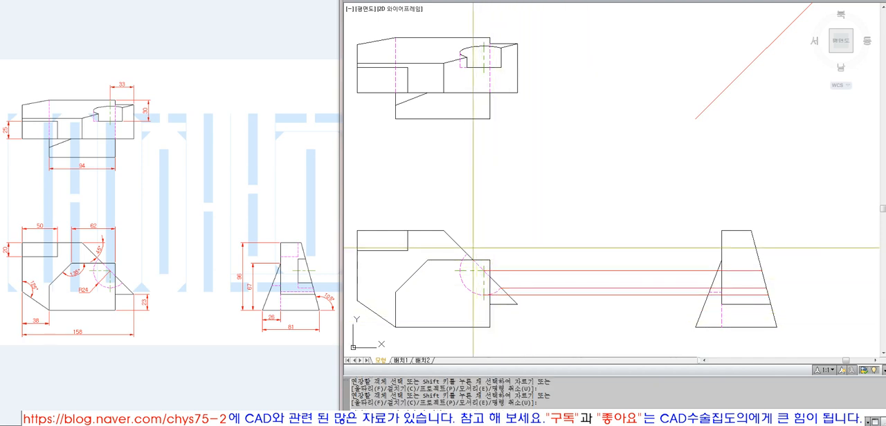
Draw a horizontal line from the R24 arc's upper end and extend it to the side view's right slanted edge
{"action": "type", "text": "l"}
{"action": "key", "text": "Return"}
{"action": "left_click", "coordinate": [736, 260]}
{"action": "key", "text": "Return"}
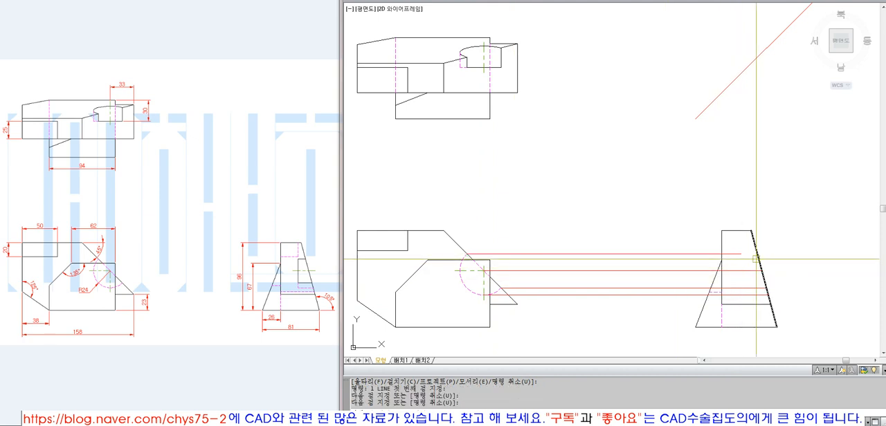
{"action": "type", "text": "ex"}
{"action": "key", "text": "Return"}
{"action": "key", "text": "Return"}
{"action": "left_click", "coordinate": [733, 254]}
{"action": "key", "text": "Return"}
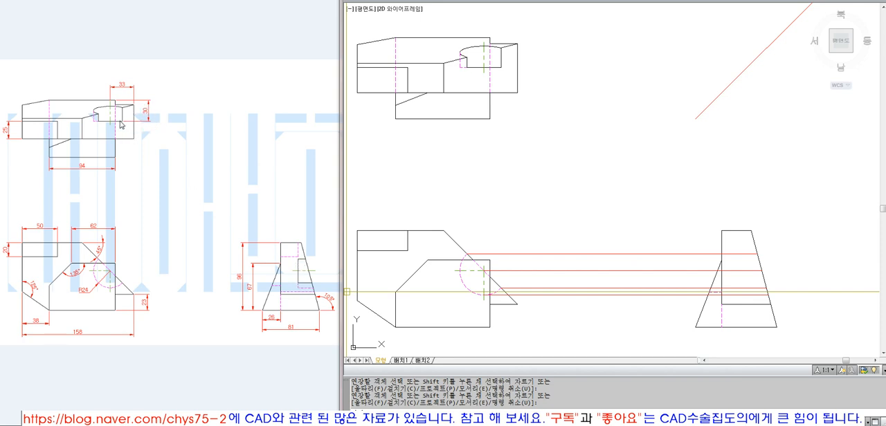
Draw a horizontal line from the lower edge of the top view's R24 cut and extend it to the diagonal projection line
{"action": "type", "text": "l"}
{"action": "key", "text": "Return"}
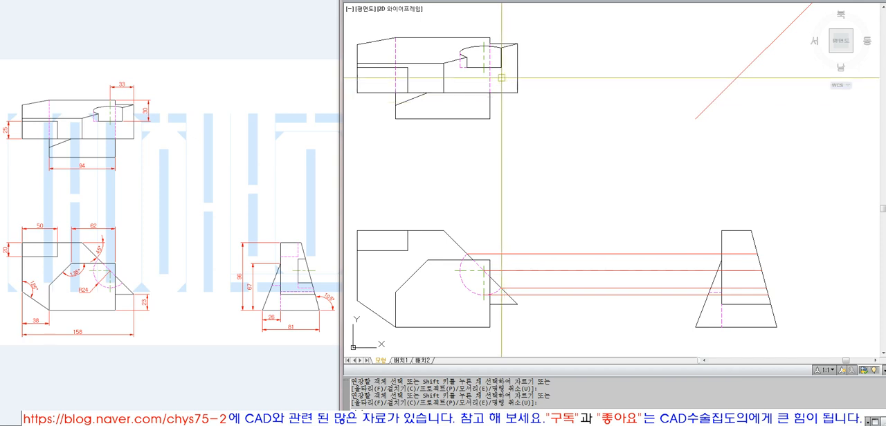
{"action": "left_click", "coordinate": [490, 68]}
{"action": "left_click", "coordinate": [647, 90]}
{"action": "key", "text": "Return"}
{"action": "type", "text": "ex"}
{"action": "key", "text": "Return"}
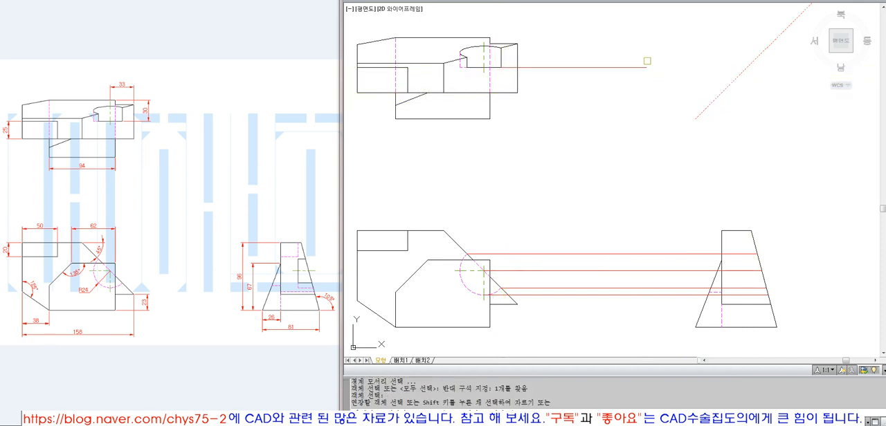
Draw a vertical line from the diagonal intersection down into the side view and fillet it with the upper R24 projection line
{"action": "key", "text": "Return"}
{"action": "type", "text": "l"}
{"action": "key", "text": "Return"}
{"action": "left_click", "coordinate": [747, 67]}
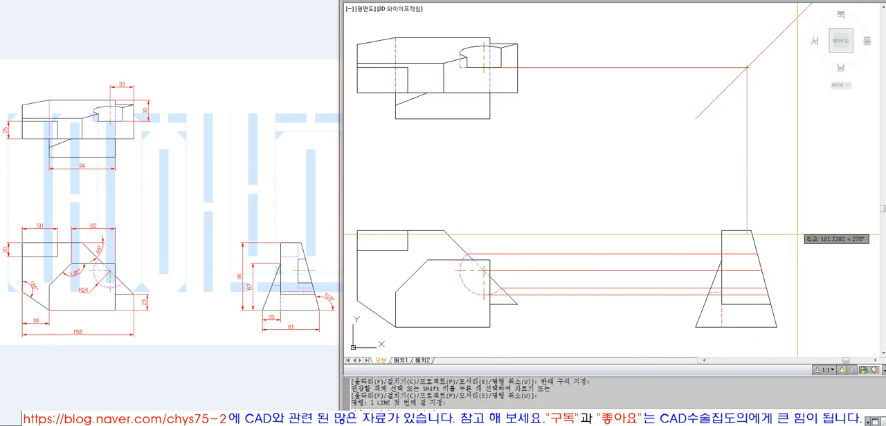
{"action": "left_click", "coordinate": [801, 299]}
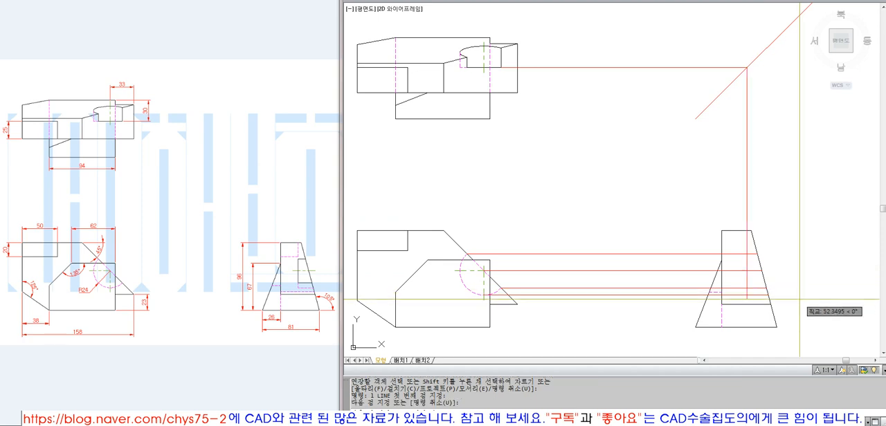
{"action": "type", "text": "f"}
{"action": "key", "text": "Return"}
{"action": "left_click", "coordinate": [752, 254]}
{"action": "left_click", "coordinate": [747, 262]}
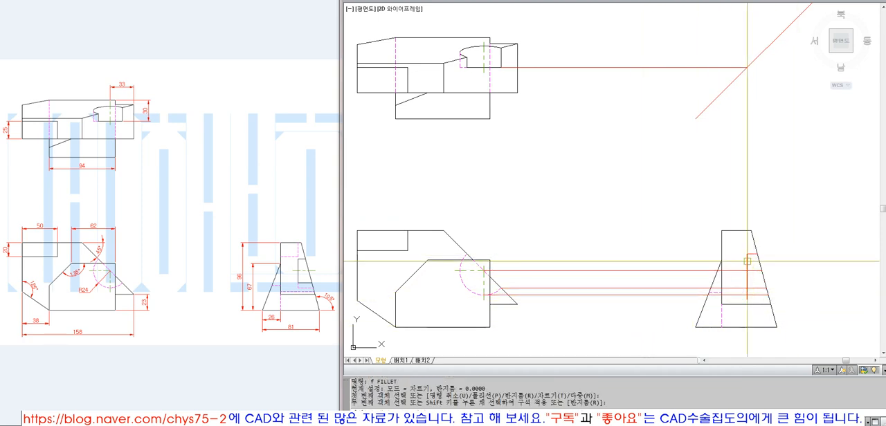
Match the side view cut's top and vertical edges to the properties of the slanted outline
{"action": "type", "text": "ma"}
{"action": "key", "text": "Return"}
{"action": "left_click", "coordinate": [752, 243]}
{"action": "left_click", "coordinate": [753, 254]}
{"action": "left_click", "coordinate": [747, 272]}
{"action": "key", "text": "Return"}
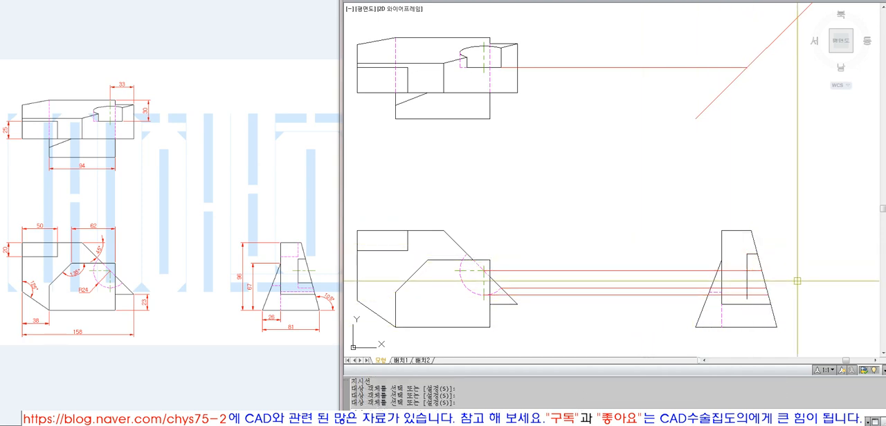
Match the projection line through the R24 arc's centre to the front view's centre line properties
{"action": "left_click", "coordinate": [544, 270]}
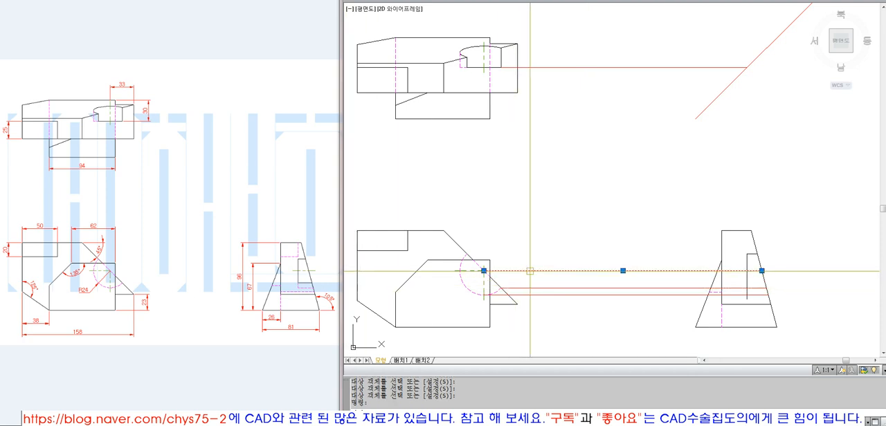
{"action": "key", "text": "Escape"}
{"action": "type", "text": "ma"}
{"action": "key", "text": "Return"}
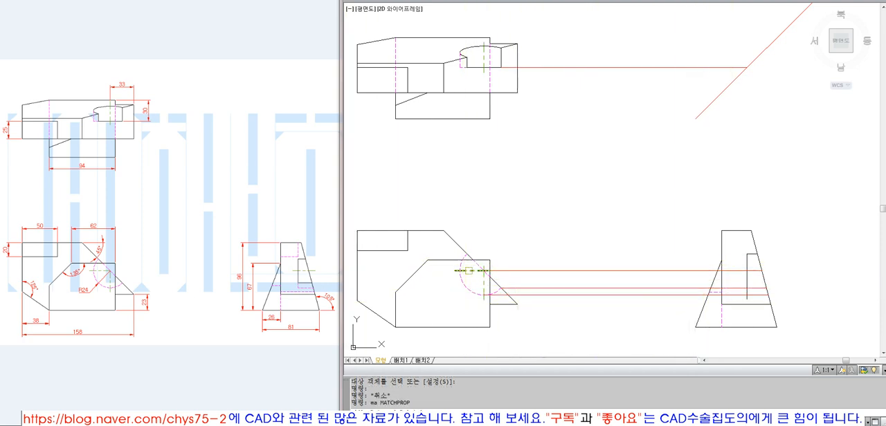
{"action": "left_click", "coordinate": [468, 271]}
{"action": "left_click", "coordinate": [566, 271]}
{"action": "key", "text": "Return"}
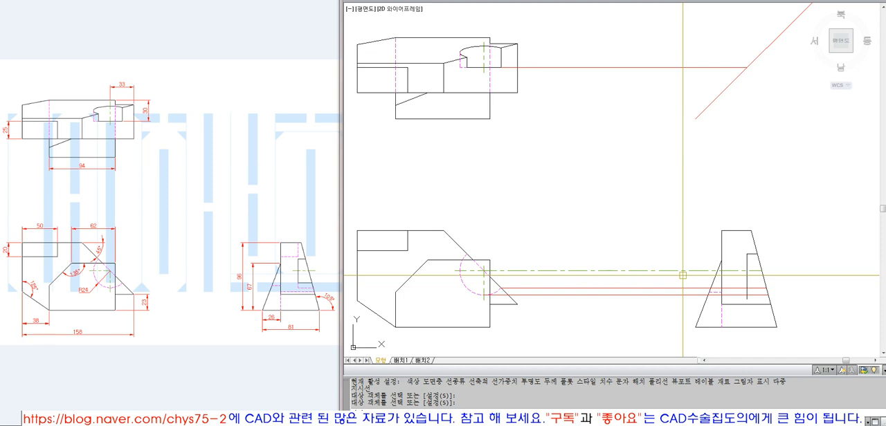
Offset the side view cut's vertical edge 5 mm outward to the left
{"action": "type", "text": "o"}
{"action": "key", "text": "Return"}
{"action": "type", "text": "5"}
{"action": "key", "text": "Return"}
{"action": "left_click", "coordinate": [747, 278]}
{"action": "left_click", "coordinate": [726, 278]}
{"action": "key", "text": "Return"}
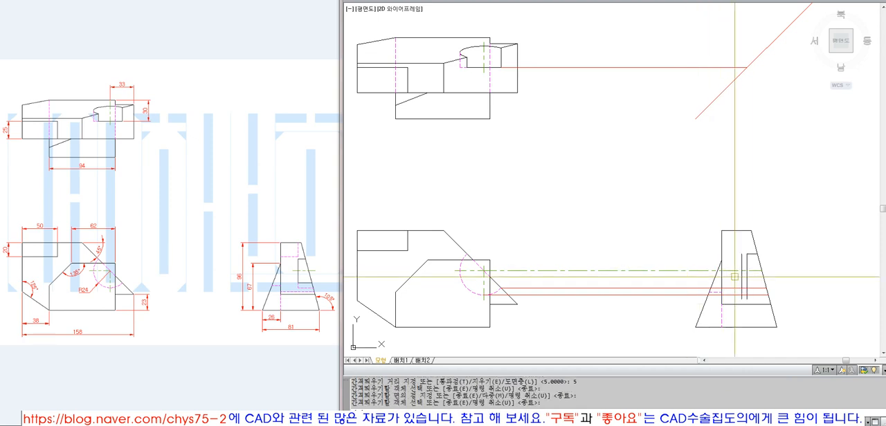
Trim the long centre line at the offset line beside the side view's cut and erase that offset line
{"action": "type", "text": "t"}
{"action": "left_click", "coordinate": [741, 278]}
{"action": "key", "text": "Return"}
{"action": "left_click", "coordinate": [734, 271]}
{"action": "key", "text": "Return"}
{"action": "type", "text": "e"}
{"action": "left_click", "coordinate": [741, 276]}
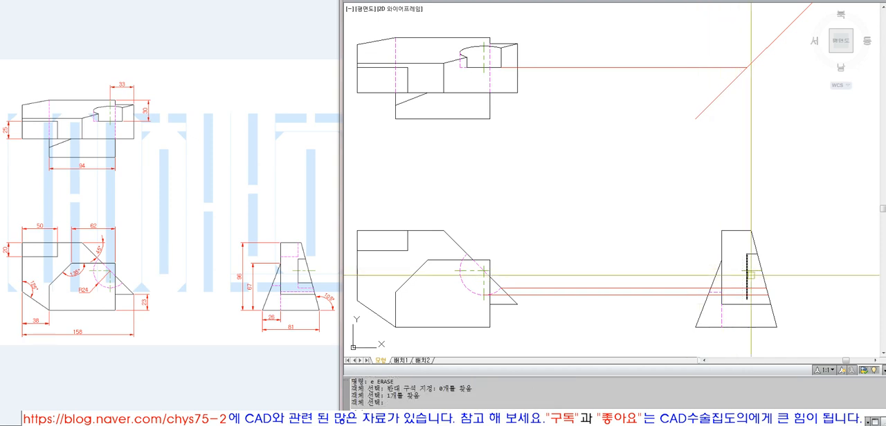
Copy the side view's right slanted edge 5 mm horizontally to the right
{"action": "type", "text": "c"}
{"action": "left_click", "coordinate": [753, 243]}
{"action": "key", "text": "Return"}
{"action": "left_click", "coordinate": [771, 242]}
{"action": "type", "text": "5"}
{"action": "key", "text": "Return"}
Extend the side view's centre line to the copied slanted edge
{"action": "key", "text": "Return"}
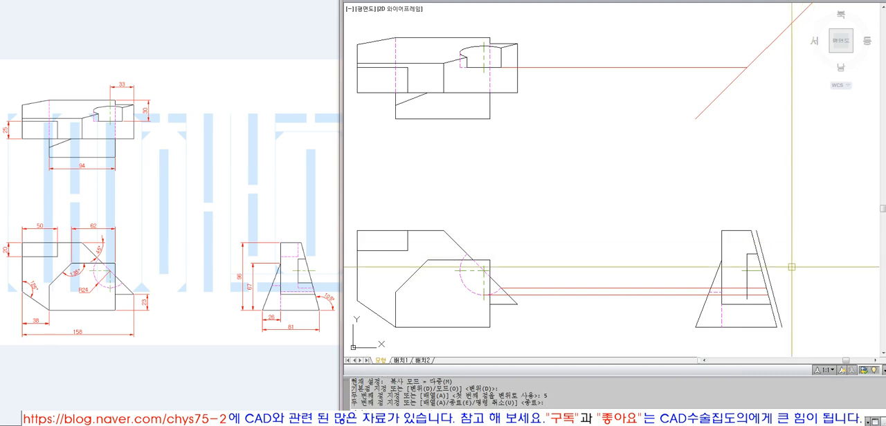
{"action": "type", "text": "ex"}
{"action": "key", "text": "Return"}
{"action": "left_click", "coordinate": [769, 276]}
{"action": "key", "text": "Return"}
{"action": "left_click", "coordinate": [750, 271]}
{"action": "left_click", "coordinate": [753, 271]}
Erase the copied slanted edge beside the side view
{"action": "key", "text": "Return"}
{"action": "type", "text": "e"}
{"action": "key", "text": "Return"}
{"action": "left_click", "coordinate": [772, 289]}
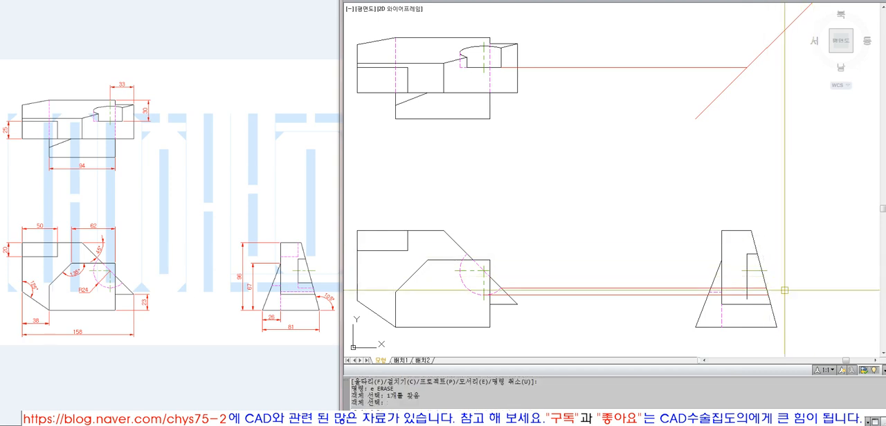
{"action": "key", "text": "Return"}
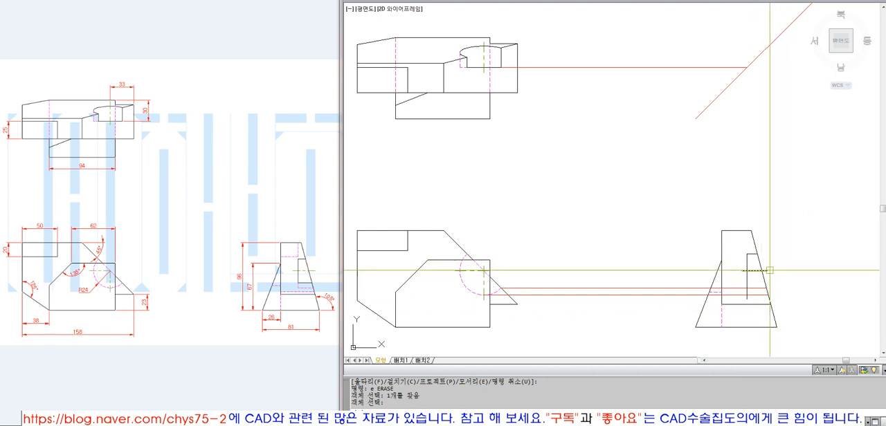
{"action": "key", "text": "Escape"}
{"action": "key", "text": "Escape"}
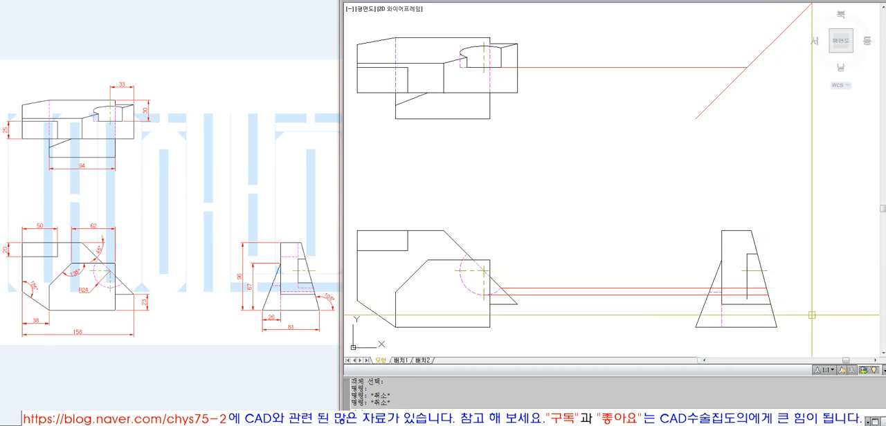
Fillet the cut's vertical edge with the upper of the two remaining projection lines and match that line to the visible outline
{"action": "type", "text": "f FILLET"}
{"action": "key", "text": "Return"}
{"action": "left_click", "coordinate": [748, 274]}
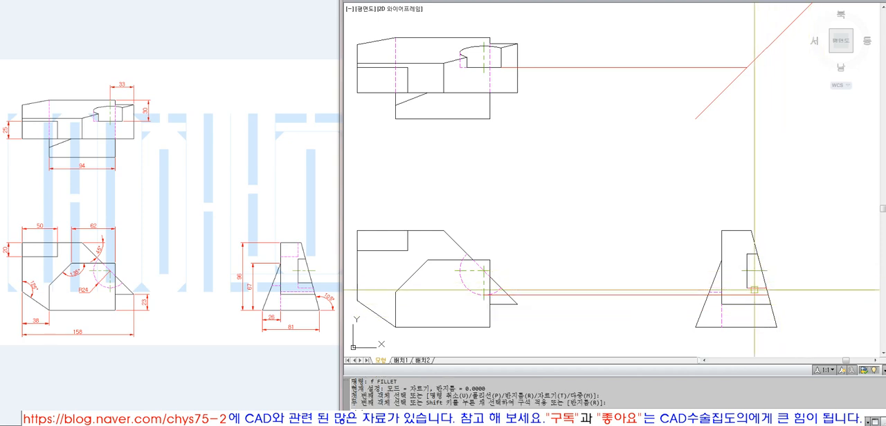
{"action": "type", "text": "ma"}
{"action": "key", "text": "Return"}
{"action": "left_click", "coordinate": [747, 281]}
{"action": "left_click", "coordinate": [756, 288]}
{"action": "key", "text": "Return"}
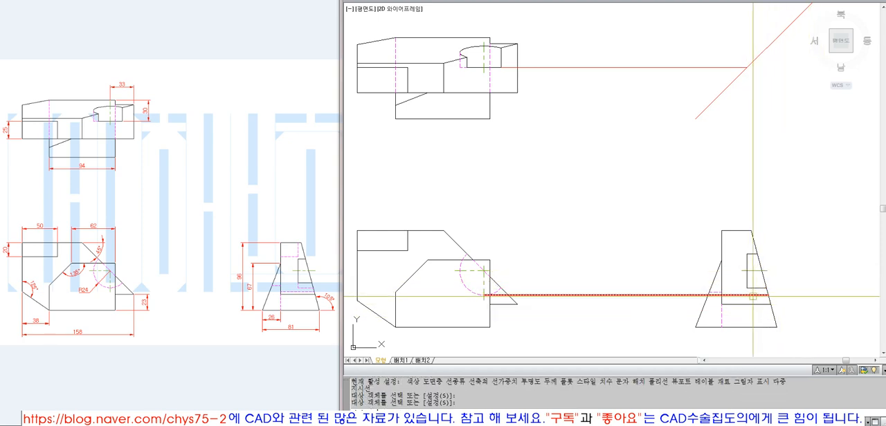
{"action": "type", "text": "ex"}
{"action": "key", "text": "Return"}
{"action": "key", "text": "Escape"}
Draw a vertical line from the side view cut's lower-left corner down past the lower R24 projection line
{"action": "type", "text": "l"}
{"action": "key", "text": "Return"}
{"action": "left_click", "coordinate": [746, 287]}
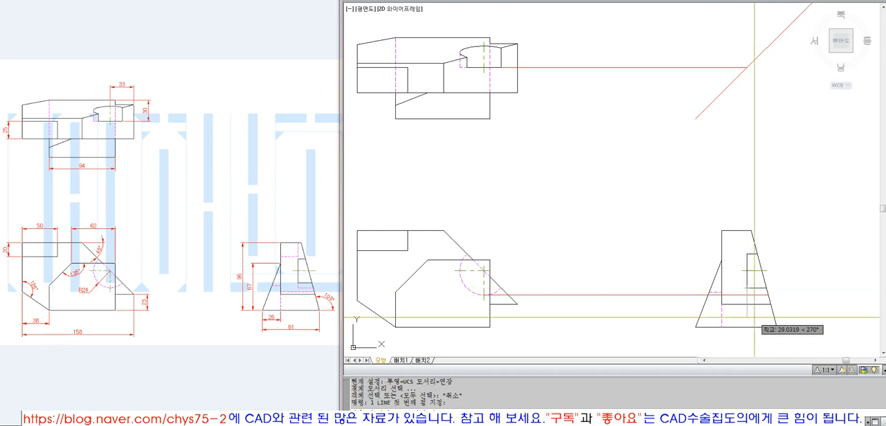
{"action": "left_click", "coordinate": [747, 318]}
{"action": "key", "text": "Return"}
Match the new vertical line and the lower R24 projection line to the side view's hidden line properties
{"action": "scroll", "coordinate": [752, 300], "scroll_direction": "up", "scroll_amount": 6}
{"action": "type", "text": "ma"}
{"action": "key", "text": "Return"}
{"action": "left_click", "coordinate": [652, 277]}
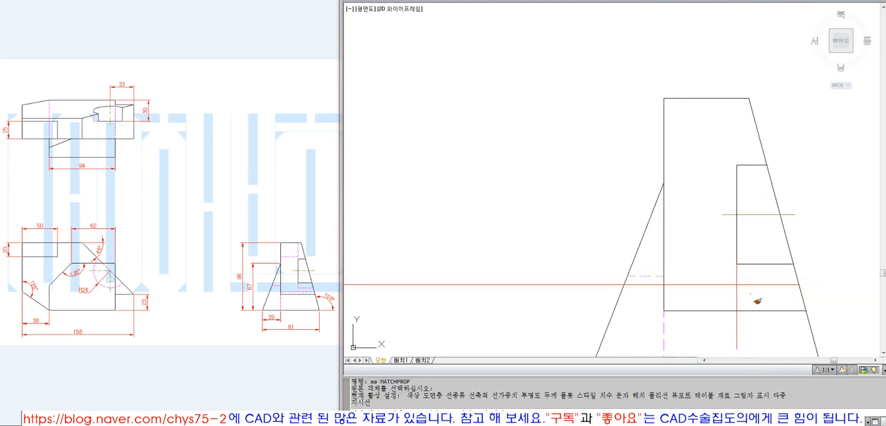
{"action": "left_click", "coordinate": [750, 294]}
{"action": "left_click", "coordinate": [729, 277]}
{"action": "key", "text": "Return"}
Fillet the two hidden lines below the side view's cut into a sharp corner
{"action": "type", "text": "f"}
{"action": "key", "text": "Return"}
{"action": "left_click", "coordinate": [736, 275]}
{"action": "left_click", "coordinate": [748, 284]}
Erase the horizontal projection line between the top view's cut and the diagonal line
{"action": "scroll", "coordinate": [688, 260], "scroll_direction": "down", "scroll_amount": 6}
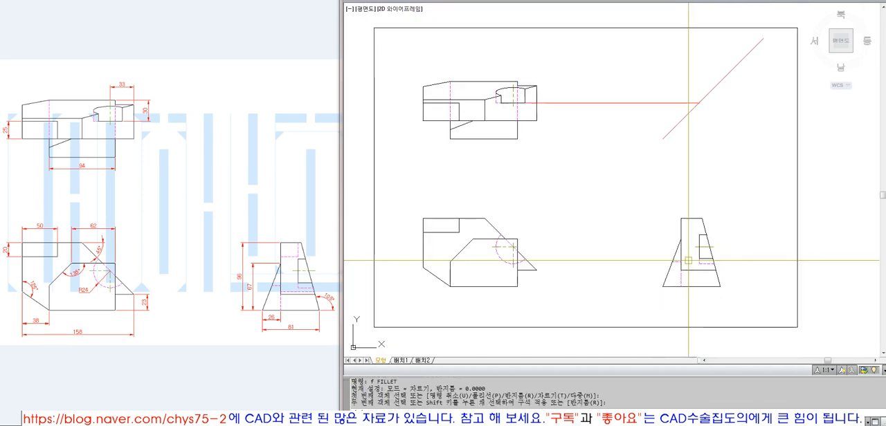
{"action": "scroll", "coordinate": [722, 278], "scroll_direction": "down", "scroll_amount": 3}
{"action": "type", "text": "z"}
{"action": "key", "text": "Return"}
{"action": "type", "text": "o"}
{"action": "key", "text": "Return"}
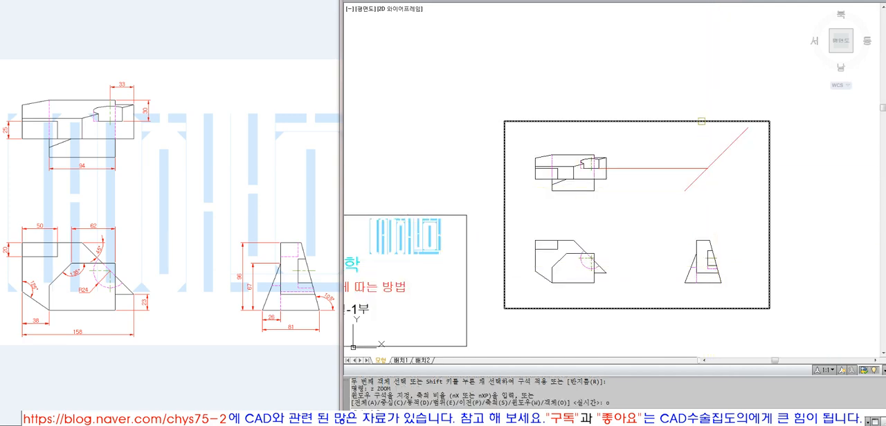
{"action": "left_click", "coordinate": [701, 122]}
{"action": "key", "text": "Return"}
{"action": "type", "text": "e"}
{"action": "key", "text": "Return"}
{"action": "left_click", "coordinate": [644, 111]}
{"action": "left_click", "coordinate": [621, 89]}
{"action": "key", "text": "Return"}
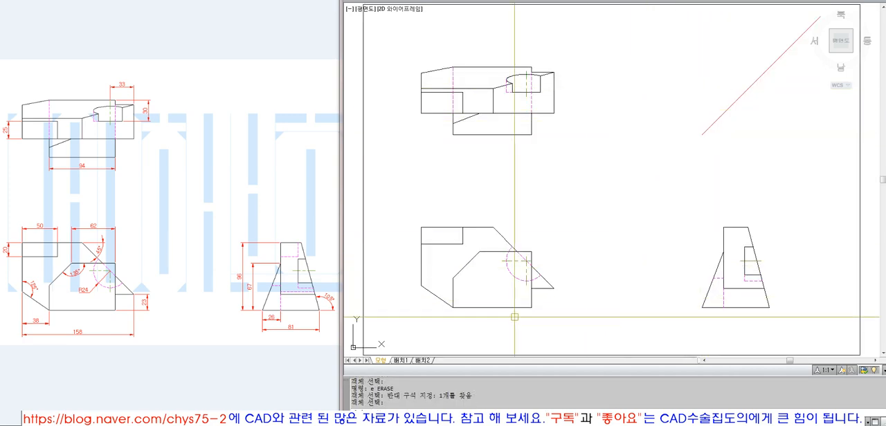
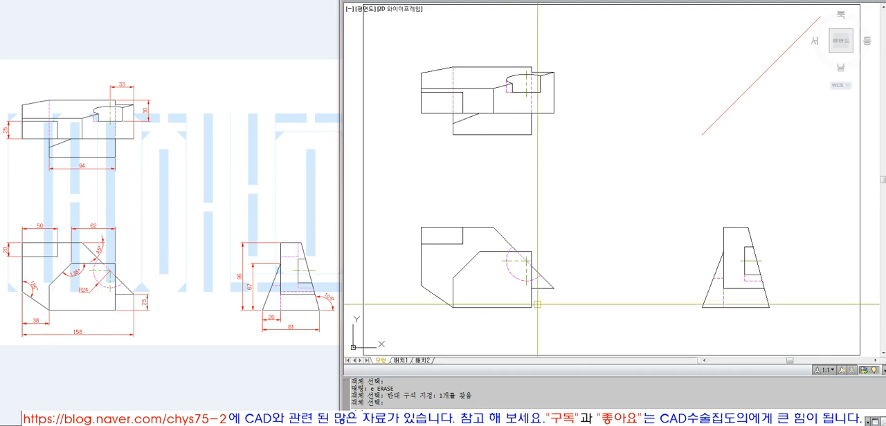
Draw a horizontal projection line from the front view's lower-right tip to the side view and erase it
{"action": "type", "text": "l"}
{"action": "key", "text": "Return"}
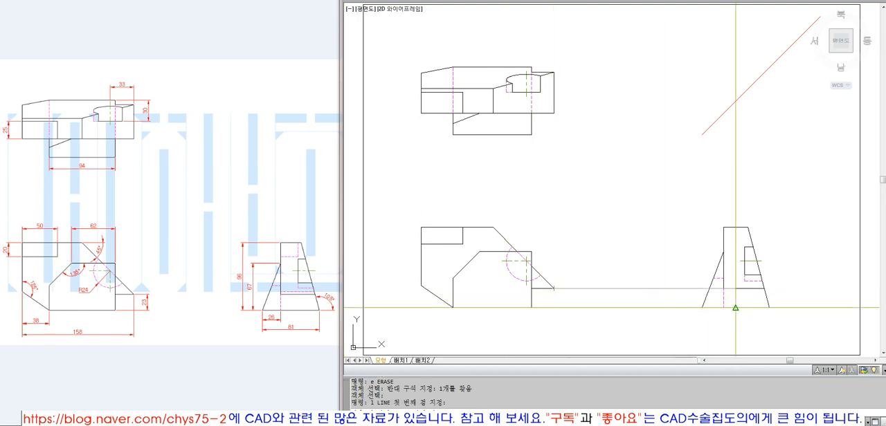
{"action": "left_click", "coordinate": [727, 292]}
{"action": "key", "text": "Return"}
{"action": "type", "text": "e"}
{"action": "key", "text": "Return"}
{"action": "left_click", "coordinate": [664, 290]}
{"action": "key", "text": "Return"}
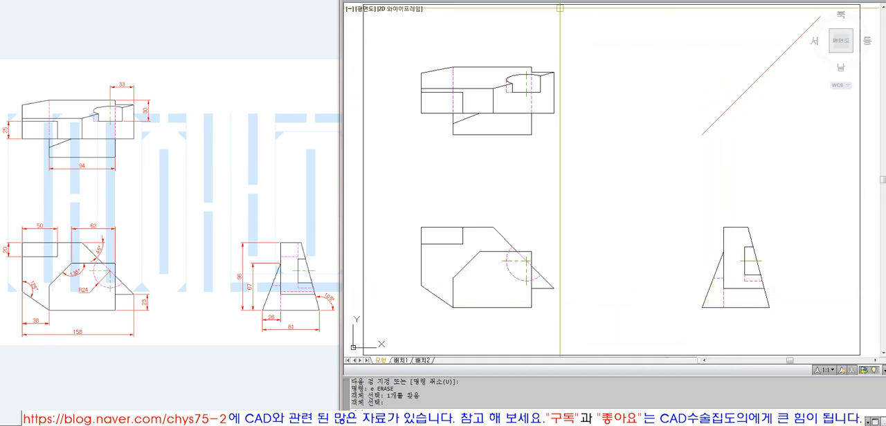
{"action": "left_click", "coordinate": [569, 1]}
{"action": "left_click", "coordinate": [546, 56]}
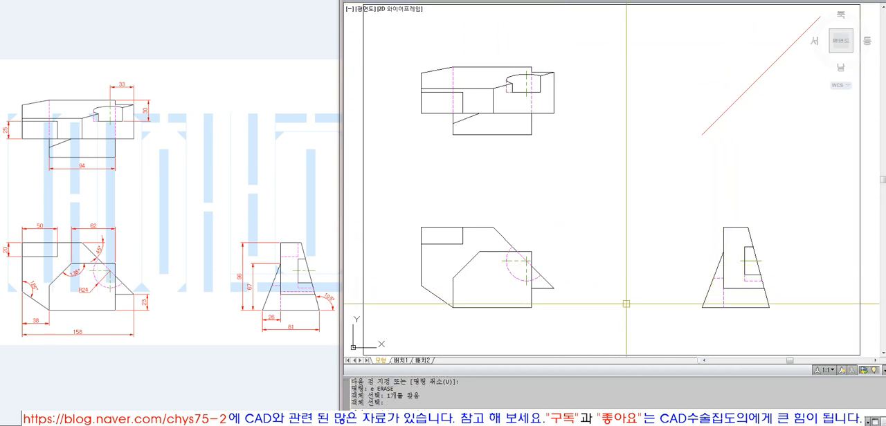
Draw horizontal projection lines from the front view's lower-right tip and its bottom-right corner to the side view
{"action": "type", "text": "l"}
{"action": "key", "text": "Return"}
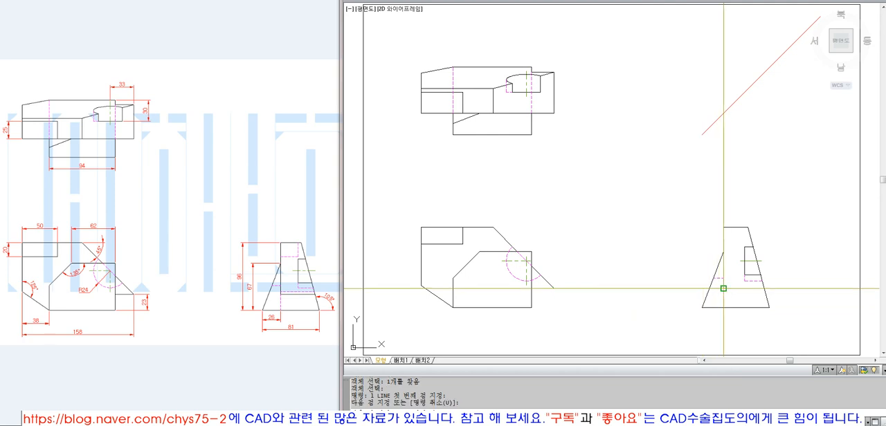
{"action": "key", "text": "Return"}
{"action": "key", "text": "Return"}
{"action": "left_click", "coordinate": [532, 308]}
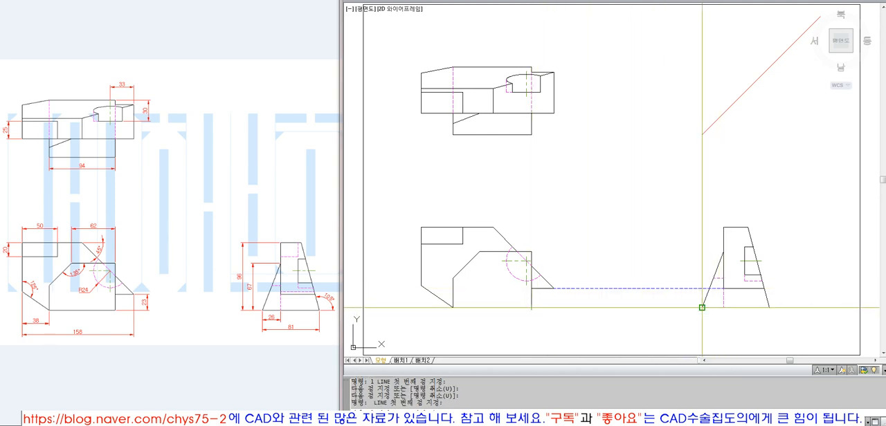
{"action": "left_click", "coordinate": [701, 307]}
{"action": "key", "text": "Return"}
{"action": "key", "text": "Return"}
Try horizontal projection lines from the R24 arc's right side and the inner outline's left corner across the side view
{"action": "left_click", "coordinate": [532, 266]}
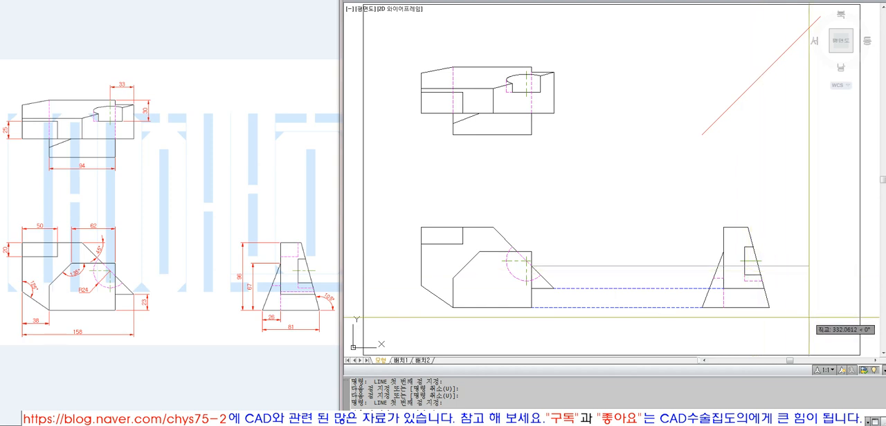
{"action": "key", "text": "Return"}
{"action": "key", "text": "Return"}
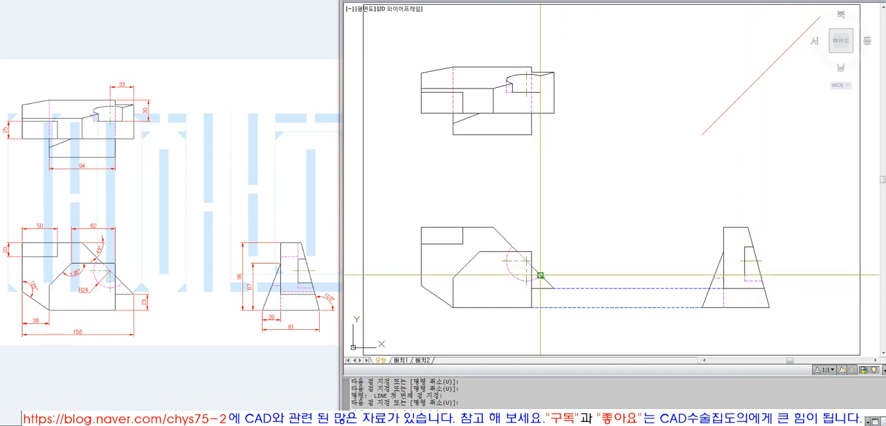
{"action": "left_click", "coordinate": [540, 275]}
{"action": "key", "text": "Return"}
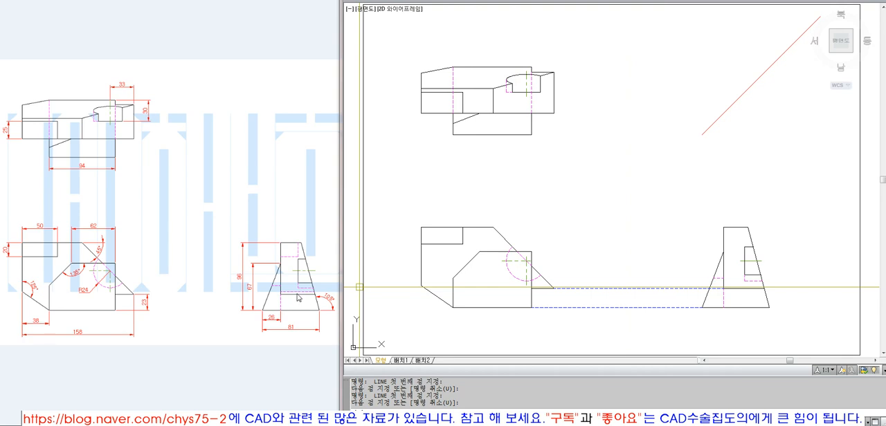
{"action": "left_click", "coordinate": [452, 279]}
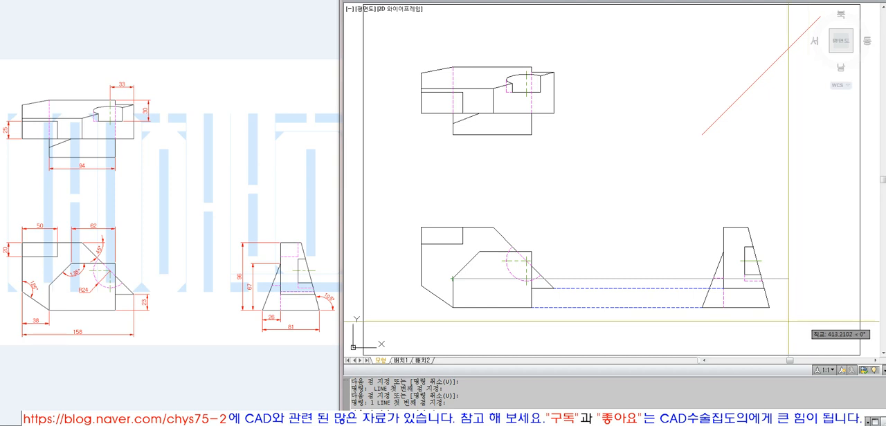
{"action": "key", "text": "Return"}
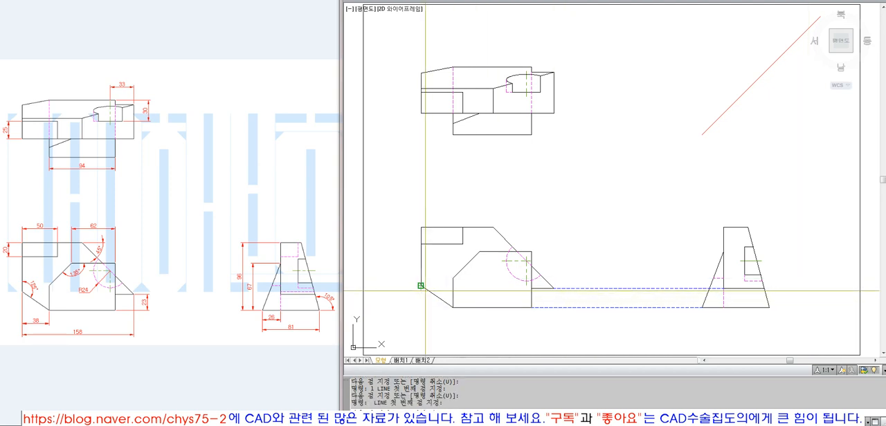
Draw a horizontal line from the front view's lower-left outer corner and trim it between the side view's vertical and right slanted edges
{"action": "key", "text": "Escape"}
{"action": "type", "text": "t"}
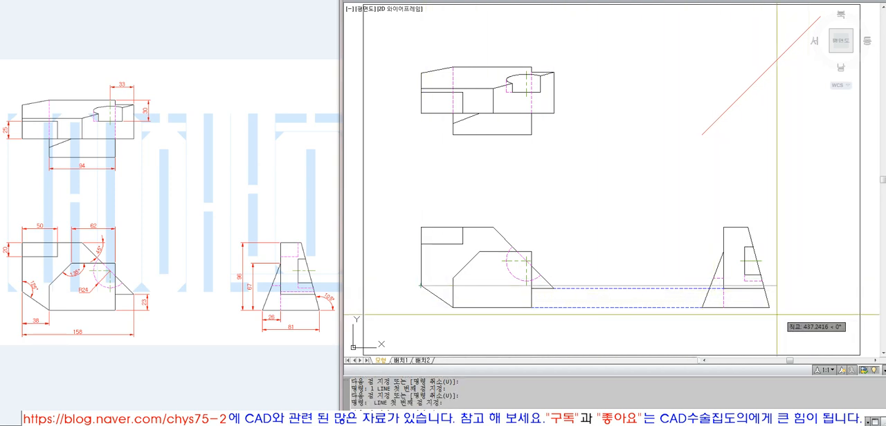
{"action": "key", "text": "Return"}
{"action": "left_click", "coordinate": [765, 297]}
{"action": "key", "text": "Return"}
{"action": "type", "text": "t TRIM"}
{"action": "key", "text": "Return"}
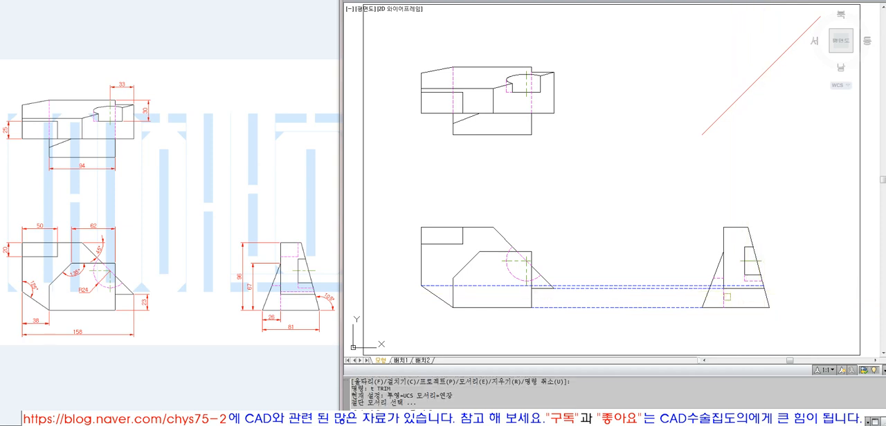
{"action": "left_click", "coordinate": [726, 297]}
{"action": "key", "text": "Return"}
{"action": "left_click", "coordinate": [696, 286]}
{"action": "key", "text": "Return"}
Match the trimmed horizontal line in the side view to the existing hidden line's properties
{"action": "type", "text": "ma"}
{"action": "left_click", "coordinate": [718, 278]}
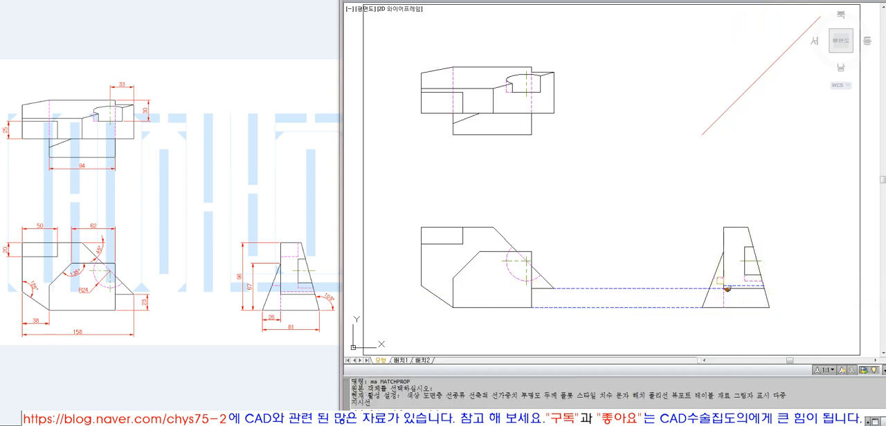
{"action": "left_click", "coordinate": [730, 285]}
{"action": "key", "text": "space"}
Erase the two horizontal projection lines between the front view and the side view
{"action": "type", "text": "e"}
{"action": "left_click", "coordinate": [644, 326]}
{"action": "left_click", "coordinate": [623, 277]}
{"action": "key", "text": "space"}
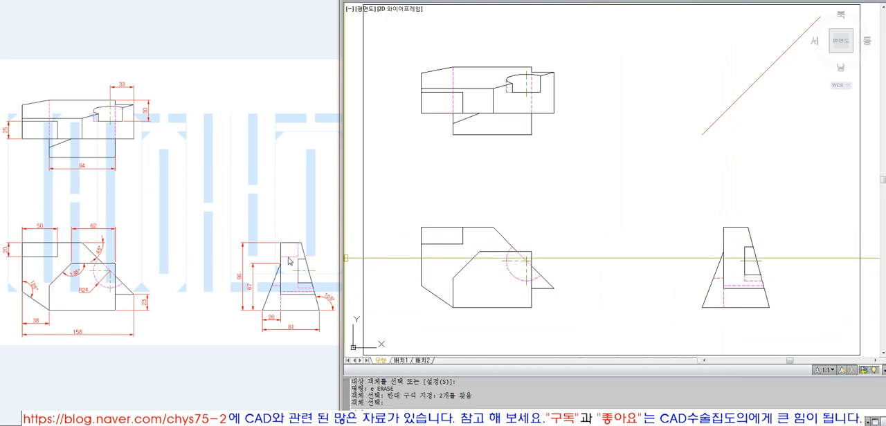
{"action": "left_click", "coordinate": [427, 238]}
{"action": "left_click", "coordinate": [447, 237]}
{"action": "key", "text": "Escape"}
{"action": "key", "text": "Escape"}
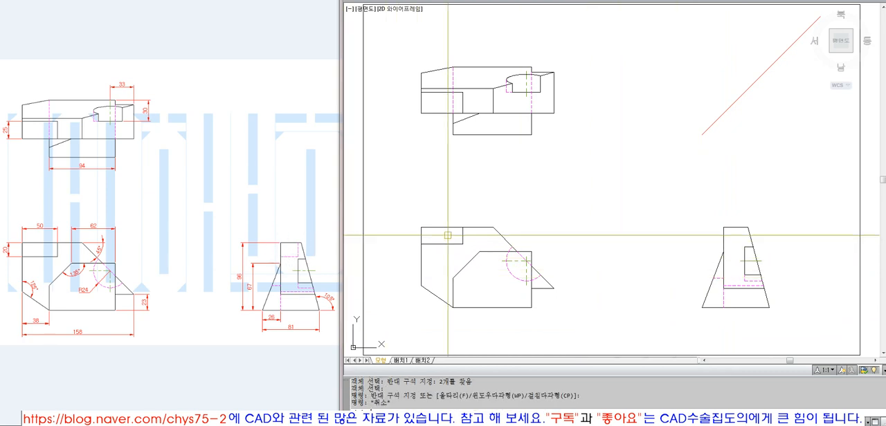
Draw a horizontal projection line from the front view notch's lower-right corner and extend it to the side view's vertical edge
{"action": "left_click", "coordinate": [461, 244]}
{"action": "left_click", "coordinate": [696, 245]}
{"action": "key", "text": "space"}
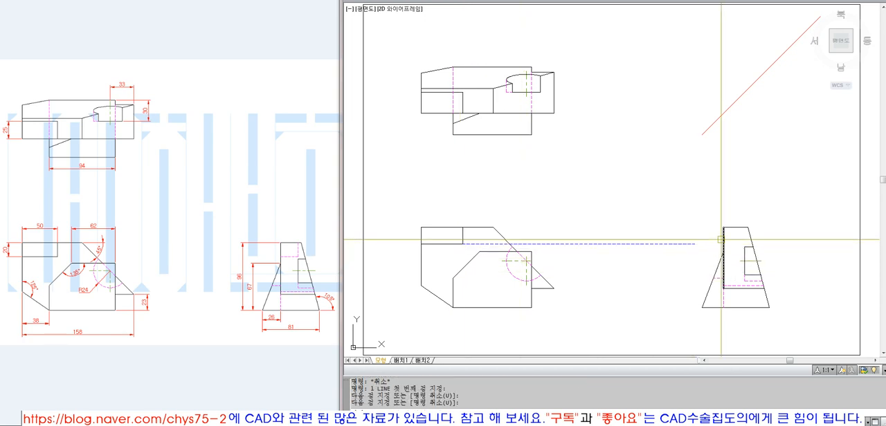
{"action": "type", "text": "ex"}
{"action": "key", "text": "space"}
{"action": "left_click", "coordinate": [723, 242]}
{"action": "key", "text": "space"}
{"action": "left_click", "coordinate": [694, 245]}
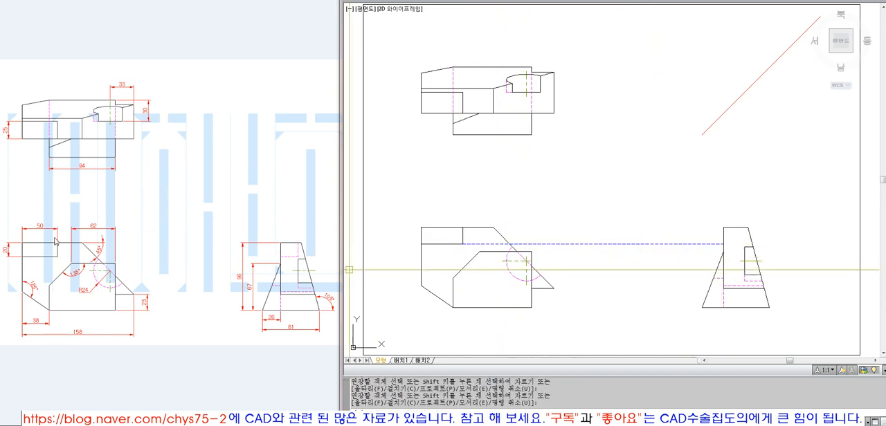
Draw a vertical projection line from the front view notch's lower-right corner up through the top view and erase it
{"action": "left_click", "coordinate": [463, 237]}
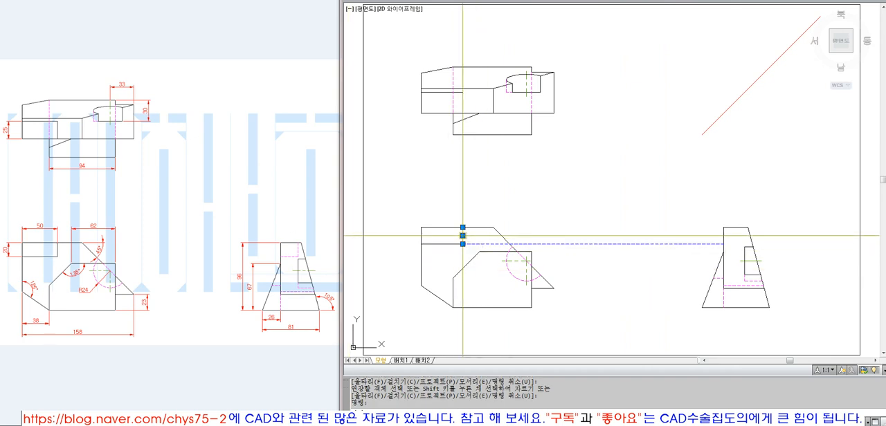
{"action": "key", "text": "Escape"}
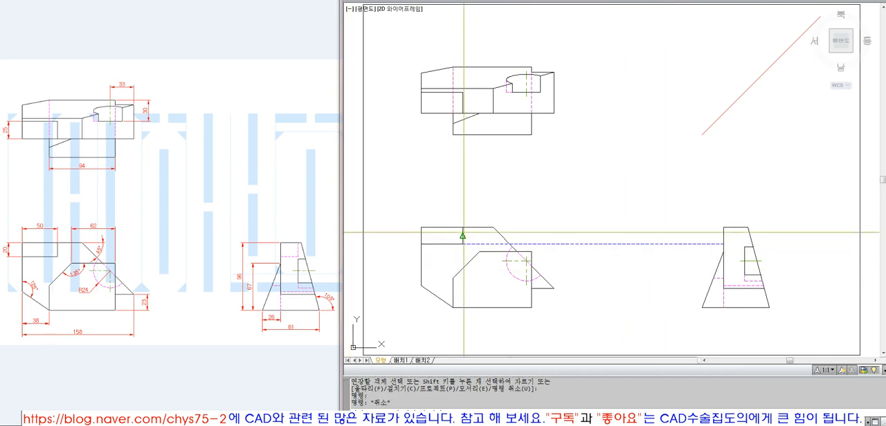
{"action": "type", "text": "l"}
{"action": "key", "text": "space"}
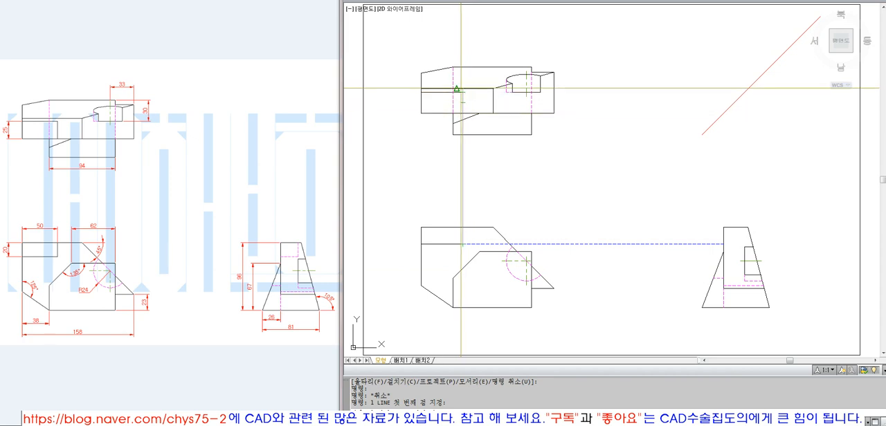
{"action": "left_click", "coordinate": [481, 47]}
{"action": "key", "text": "Return"}
{"action": "left_click", "coordinate": [463, 90]}
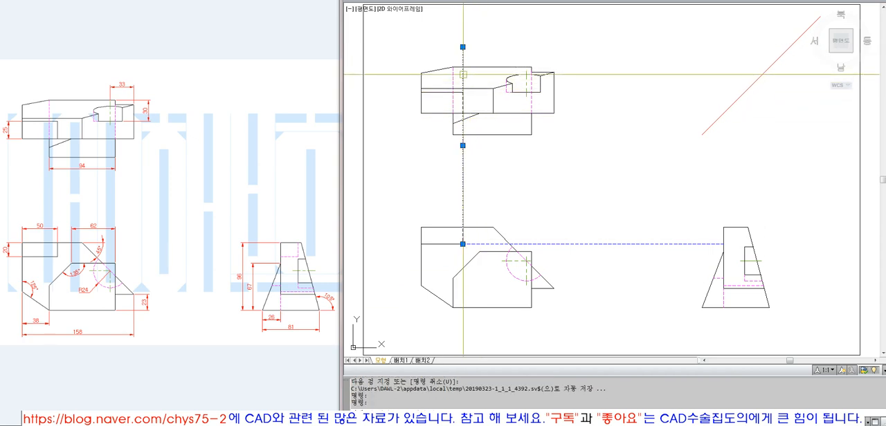
{"action": "type", "text": "e"}
{"action": "key", "text": "Return"}
{"action": "left_click", "coordinate": [463, 100]}
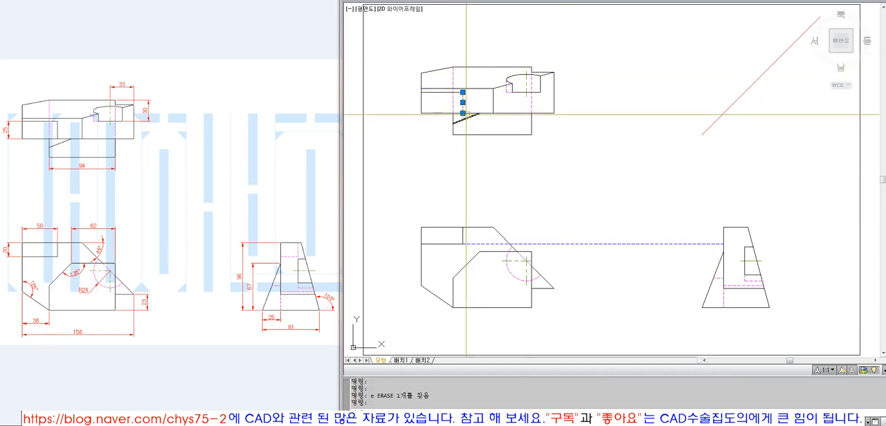
{"action": "key", "text": "Escape"}
Draw a horizontal projection line from the top view notch's upper-right corner and extend it to the diagonal line
{"action": "type", "text": "l"}
{"action": "key", "text": "Return"}
{"action": "left_click", "coordinate": [463, 91]}
{"action": "left_click", "coordinate": [672, 105]}
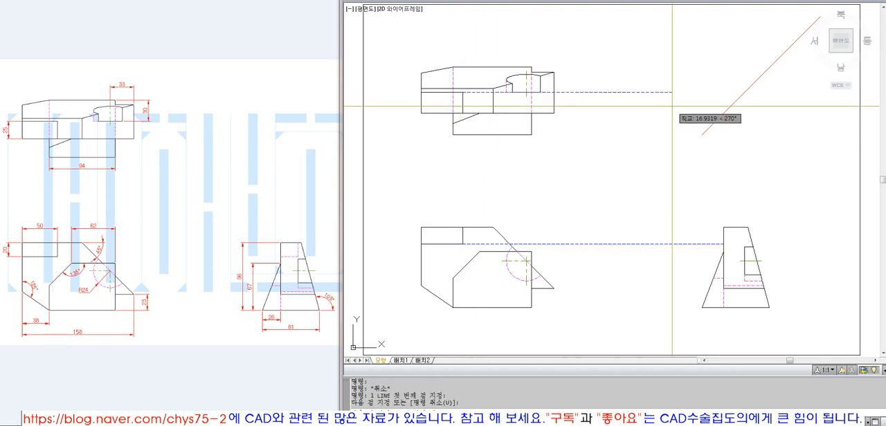
{"action": "key", "text": "Return"}
{"action": "type", "text": "ex"}
{"action": "key", "text": "Return"}
{"action": "left_click_drag", "start_coordinate": [748, 100], "coordinate": [717, 86]}
{"action": "left_click", "coordinate": [684, 88]}
Draw a vertical line down from the projection's intersection with the diagonal and extend it to the level of the notch's lower projection line
{"action": "key", "text": "Return"}
{"action": "type", "text": "l"}
{"action": "key", "text": "Return"}
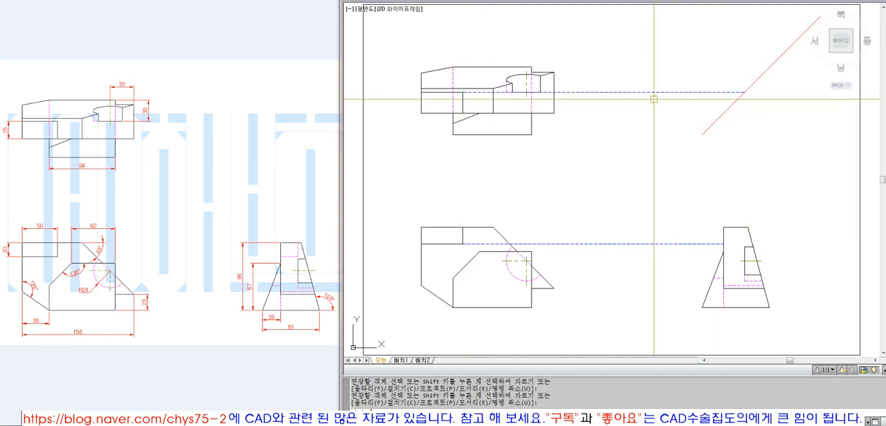
{"action": "left_click", "coordinate": [744, 92]}
{"action": "left_click", "coordinate": [744, 187]}
{"action": "key", "text": "Return"}
{"action": "type", "text": "ex EXTEND"}
{"action": "key", "text": "Return"}
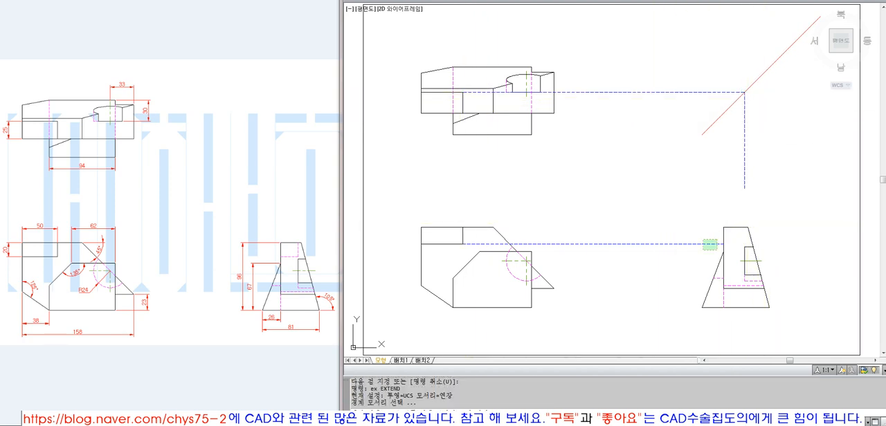
{"action": "left_click", "coordinate": [701, 239]}
{"action": "key", "text": "Return"}
{"action": "left_click", "coordinate": [784, 191]}
{"action": "left_click", "coordinate": [717, 168]}
{"action": "left_click", "coordinate": [744, 190]}
Extend the notch's lower projection line through the side view to the new vertical line
{"action": "key", "text": "Return"}
{"action": "key", "text": "Return"}
{"action": "left_click", "coordinate": [745, 189]}
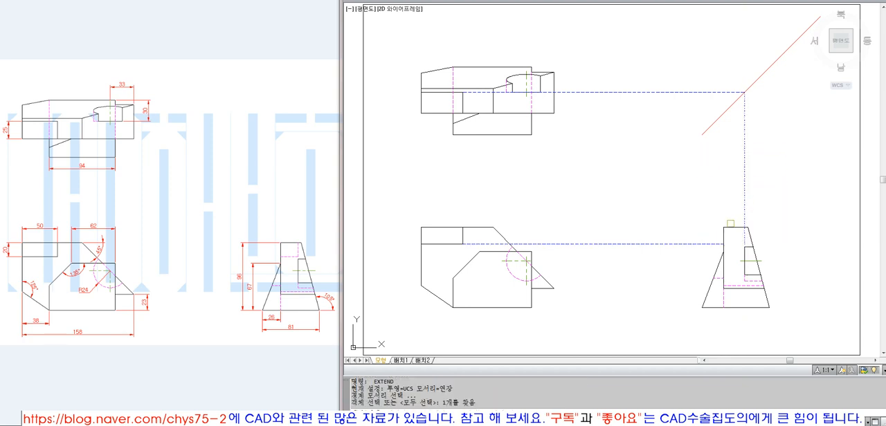
{"action": "key", "text": "Return"}
{"action": "left_click", "coordinate": [716, 244]}
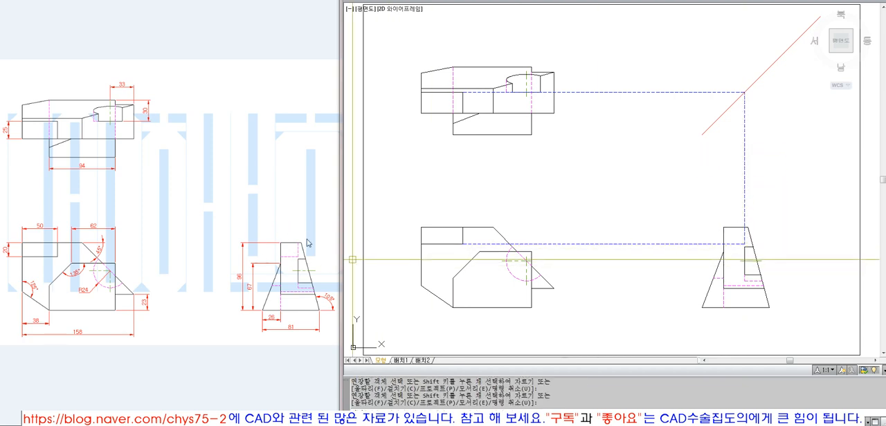
{"action": "key", "text": "Return"}
Trim the notch's vertical and horizontal projection lines at the side view's top and left vertical edges
{"action": "type", "text": "tr"}
{"action": "key", "text": "Return"}
{"action": "left_click", "coordinate": [734, 227]}
{"action": "key", "text": "Return"}
{"action": "left_click", "coordinate": [745, 208]}
{"action": "key", "text": "Return"}
{"action": "key", "text": "Return"}
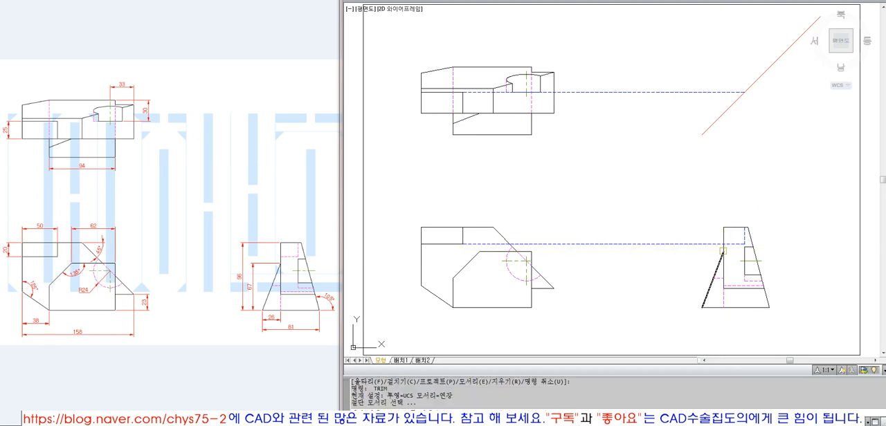
{"action": "key", "text": "Return"}
{"action": "left_click", "coordinate": [702, 245]}
Erase the horizontal projection line between the top view's notch and the diagonal line
{"action": "key", "text": "Return"}
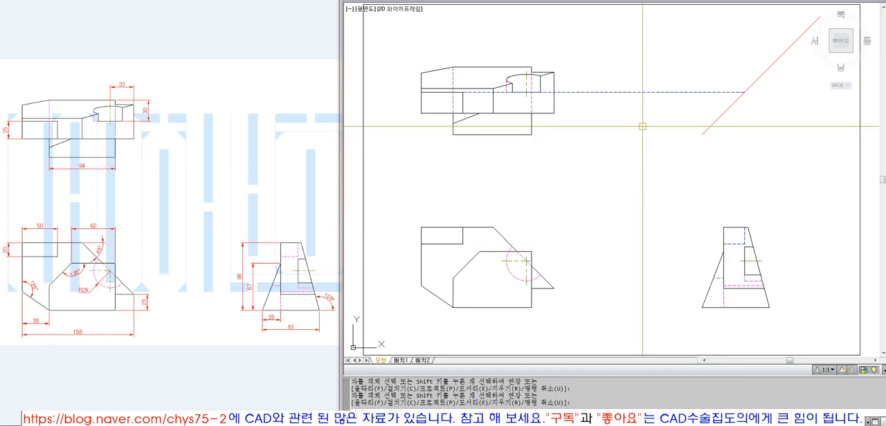
{"action": "left_click", "coordinate": [625, 95]}
{"action": "type", "text": "e"}
Draw a horizontal projection line from the top view notch's lower-right corner and extend it to the diagonal line
{"action": "key", "text": "Return"}
{"action": "type", "text": "l"}
{"action": "key", "text": "Return"}
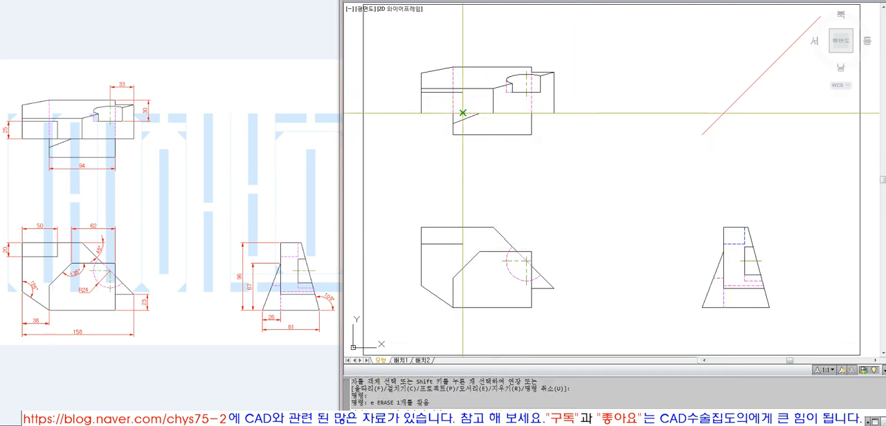
{"action": "left_click", "coordinate": [462, 113]}
{"action": "left_click", "coordinate": [678, 119]}
{"action": "key", "text": "Return"}
{"action": "type", "text": "ex"}
{"action": "key", "text": "Return"}
{"action": "left_click", "coordinate": [712, 124]}
Erase the horizontal projection line running from the top view notch's lower edge to the diagonal
{"action": "key", "text": "Return"}
{"action": "left_click", "coordinate": [666, 113]}
{"action": "key", "text": "Return"}
{"action": "type", "text": "l"}
{"action": "key", "text": "Return"}
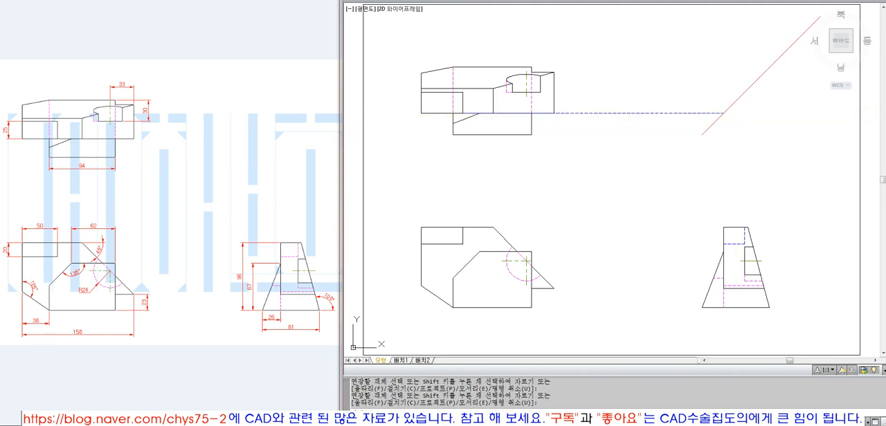
{"action": "left_click", "coordinate": [723, 113]}
{"action": "key", "text": "Return"}
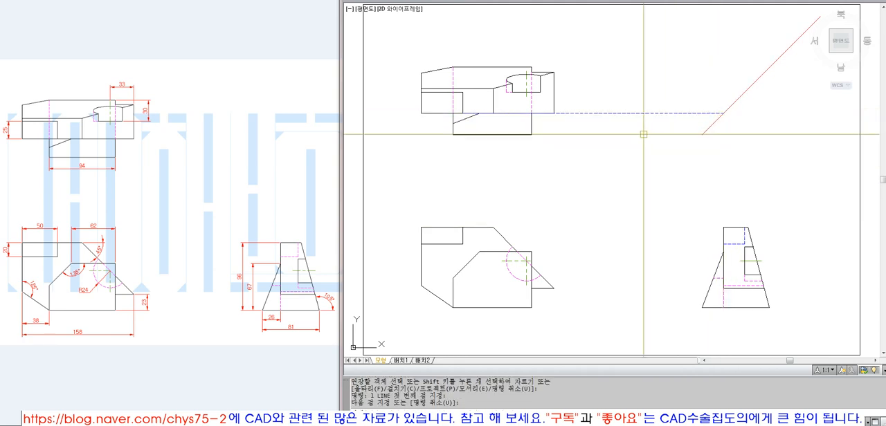
{"action": "type", "text": "e"}
{"action": "key", "text": "Return"}
{"action": "left_click", "coordinate": [643, 134]}
{"action": "left_click", "coordinate": [628, 100]}
{"action": "key", "text": "Return"}
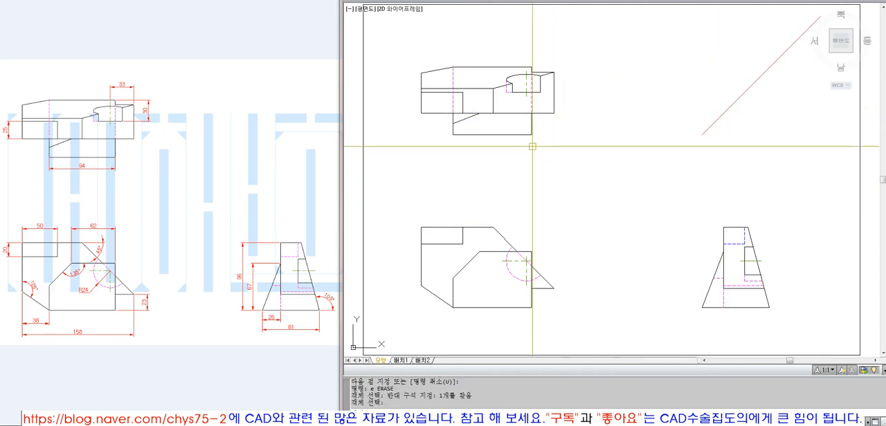
Draw a horizontal projection line from the top view's inner corner at the slanted cut's start and extend it to the diagonal line
{"action": "type", "text": "l"}
{"action": "key", "text": "Return"}
{"action": "left_click", "coordinate": [492, 88]}
{"action": "left_click", "coordinate": [647, 89]}
{"action": "key", "text": "Return"}
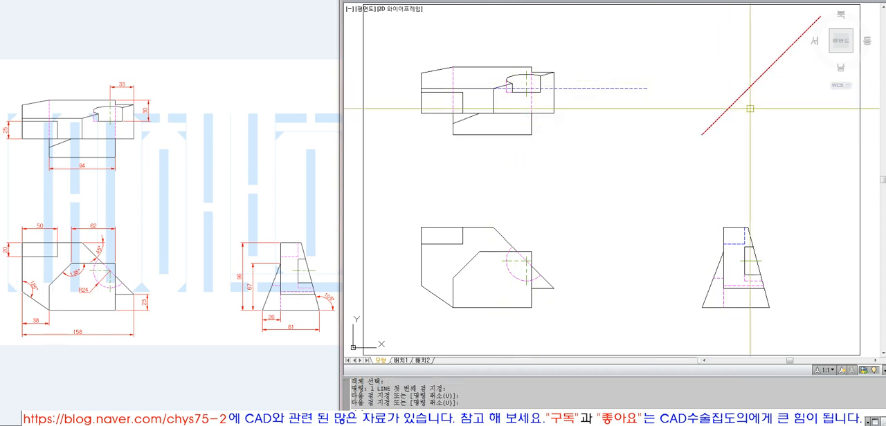
{"action": "type", "text": "ex"}
{"action": "key", "text": "Return"}
{"action": "left_click", "coordinate": [749, 107]}
{"action": "left_click", "coordinate": [651, 89]}
{"action": "key", "text": "Return"}
Erase the horizontal projection line running from the top view's inner corner to the diagonal line
{"action": "type", "text": "l LINE 첫 번째 점 지정:"}
{"action": "key", "text": "Return"}
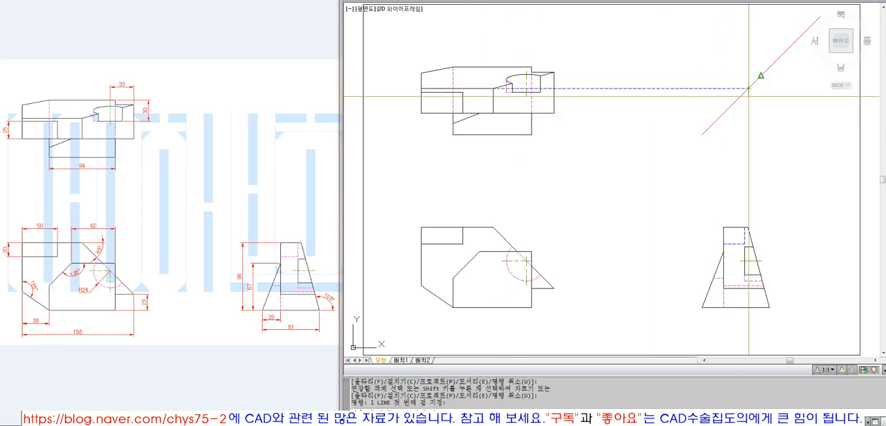
{"action": "left_click", "coordinate": [749, 89]}
{"action": "key", "text": "Return"}
{"action": "type", "text": "e"}
{"action": "key", "text": "Return"}
{"action": "left_click", "coordinate": [688, 99]}
{"action": "left_click", "coordinate": [669, 79]}
{"action": "key", "text": "Return"}
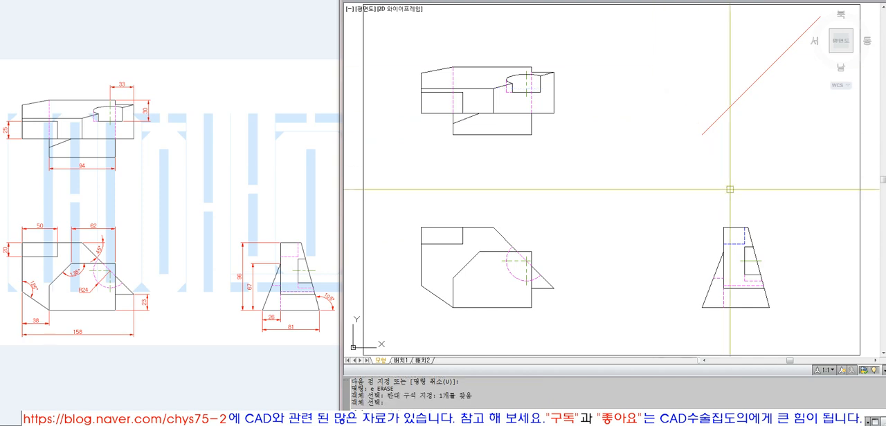
Match the side view's blue horizontal and vertical notch lines to the properties of an existing magenta hidden line
{"action": "left_click", "coordinate": [734, 283]}
{"action": "left_click", "coordinate": [735, 243]}
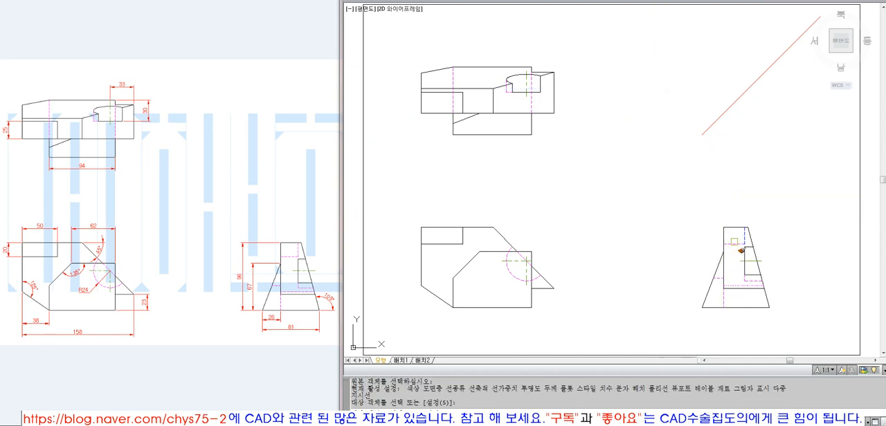
{"action": "left_click", "coordinate": [744, 238]}
{"action": "key", "text": "Return"}
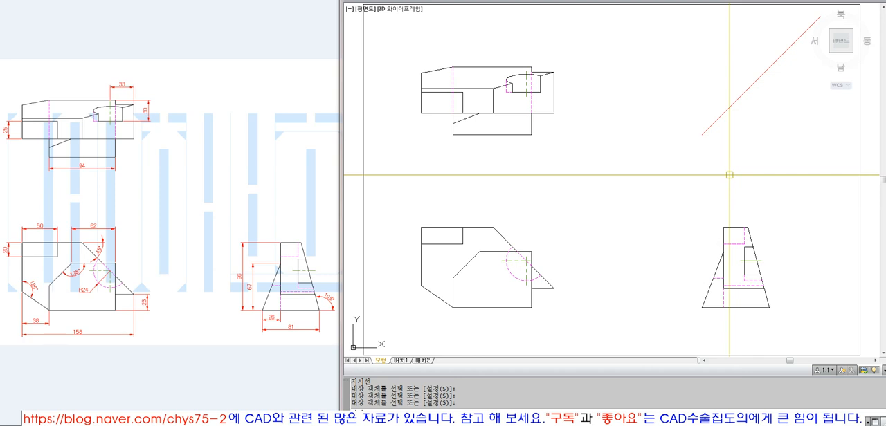
Erase the red diagonal projection line between the top and side views
{"action": "left_click", "coordinate": [729, 175]}
{"action": "left_click", "coordinate": [664, 111]}
{"action": "type", "text": "e"}
{"action": "key", "text": "Return"}
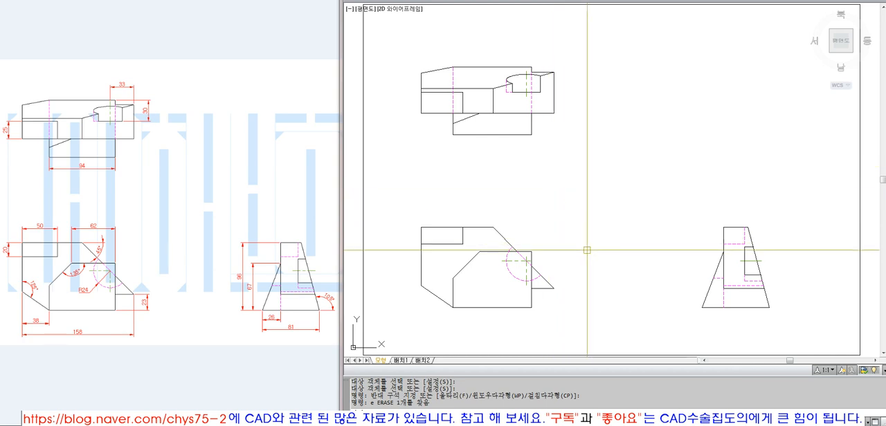
{"action": "left_click", "coordinate": [544, 277]}
{"action": "key", "text": "Escape"}
{"action": "left_click", "coordinate": [544, 277]}
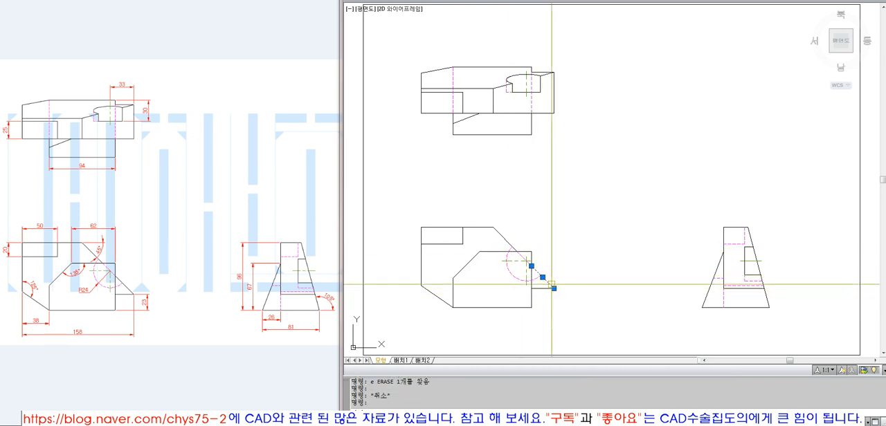
{"action": "key", "text": "Escape"}
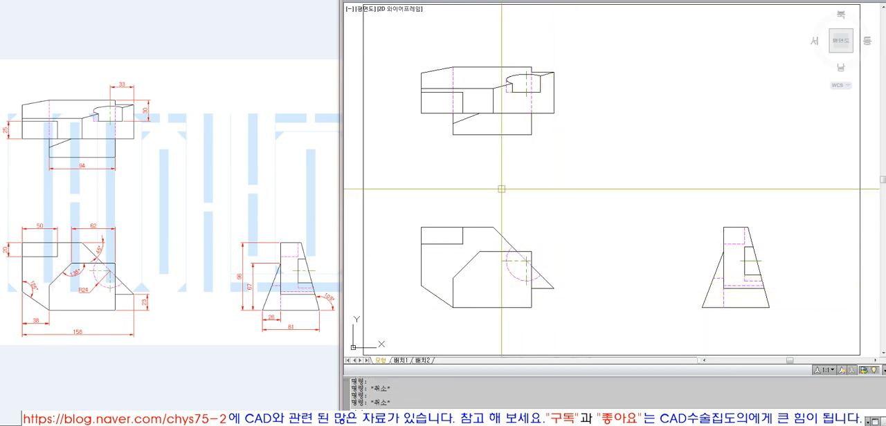
Erase the front view's upper slanted edge, then window-select and erase the hidden arc, center lines and remaining lower-right lines
{"action": "type", "text": "z"}
{"action": "key", "text": "Return"}
{"action": "left_click", "coordinate": [405, 55]}
{"action": "left_click", "coordinate": [780, 329]}
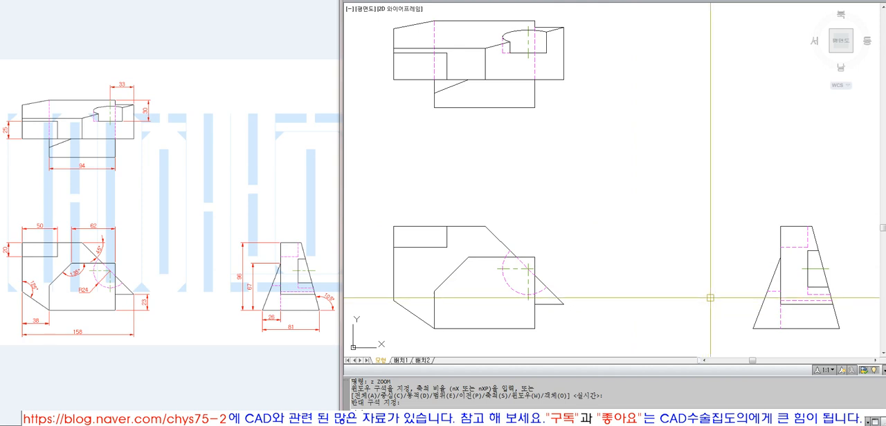
{"action": "middle_click_drag", "start_coordinate": [710, 292], "coordinate": [693, 298]}
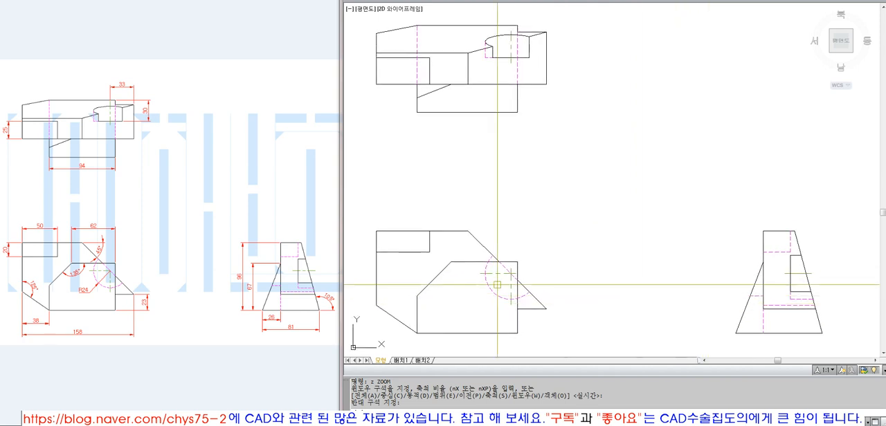
{"action": "left_click", "coordinate": [494, 258]}
{"action": "type", "text": "e e w"}
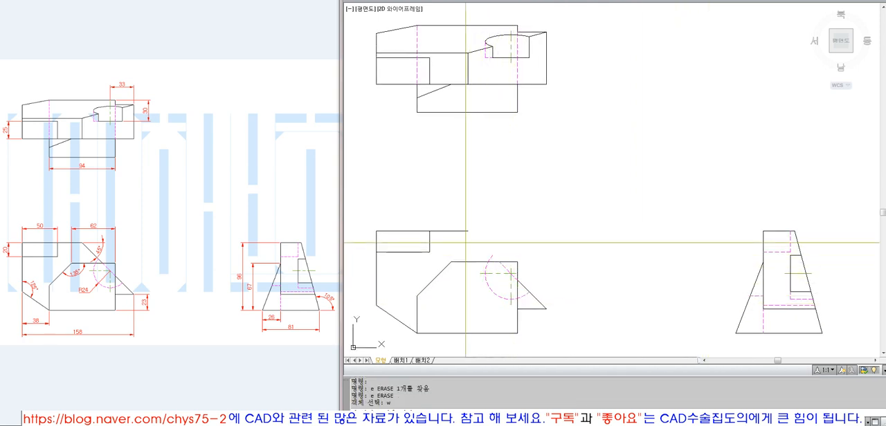
{"action": "left_click", "coordinate": [466, 244]}
{"action": "left_click", "coordinate": [618, 336]}
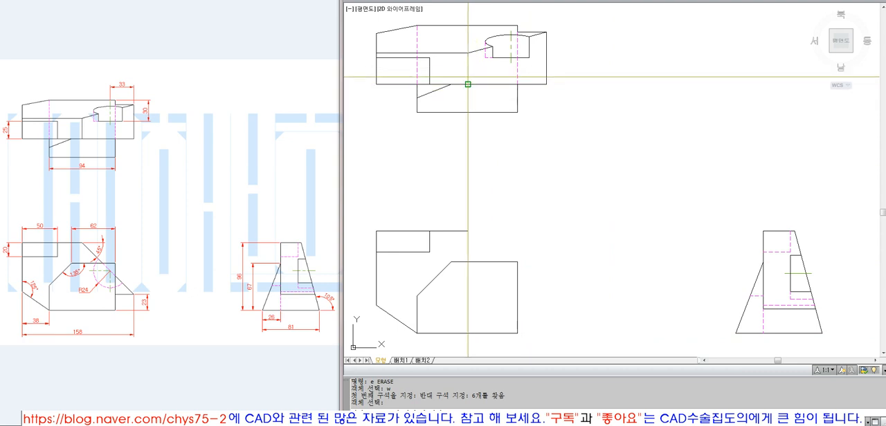
Undo the last line and both erasures in the front view
{"action": "type", "text": "x"}
{"action": "key", "text": "space"}
{"action": "left_click", "coordinate": [662, 236]}
{"action": "key", "text": "space"}
{"action": "key", "text": "Escape"}
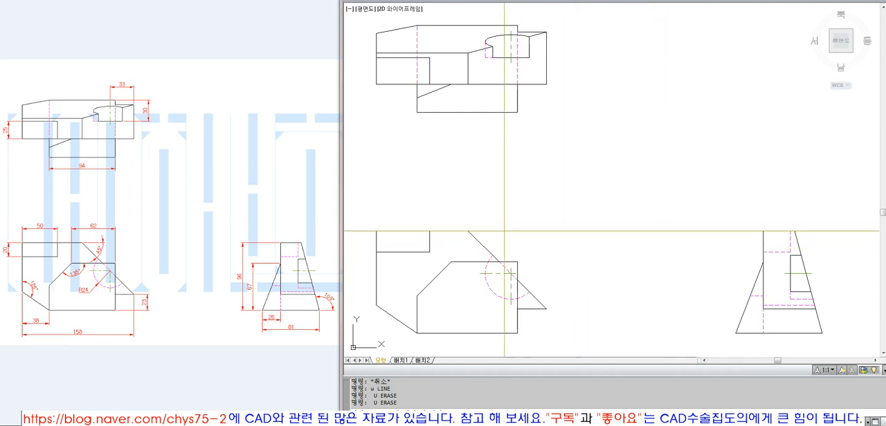
{"action": "key", "text": "Escape"}
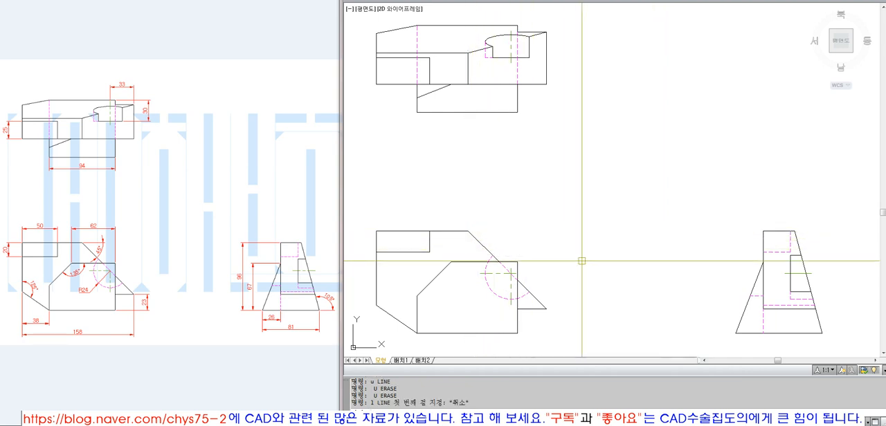
Measure how far the front view's horizontal center line extends beyond the hidden R24 arc
{"action": "left_click", "coordinate": [494, 294]}
{"action": "type", "text": "z"}
{"action": "key", "text": "Return"}
{"action": "left_click", "coordinate": [451, 237]}
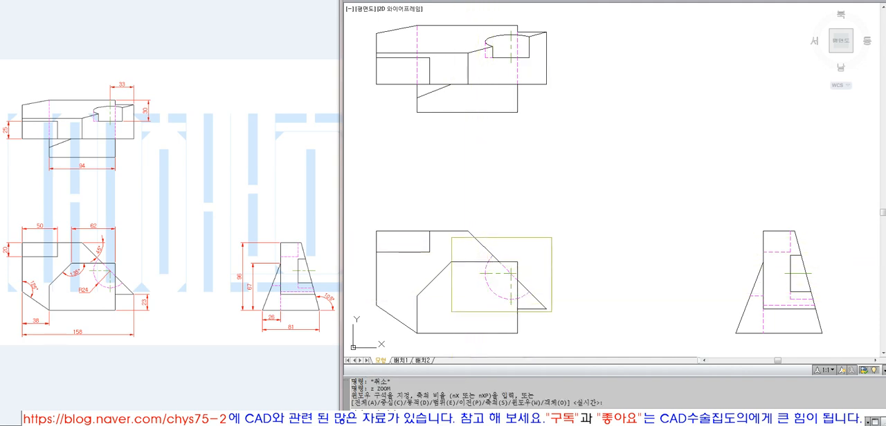
{"action": "left_click", "coordinate": [553, 314]}
{"action": "type", "text": "di"}
{"action": "key", "text": "Return"}
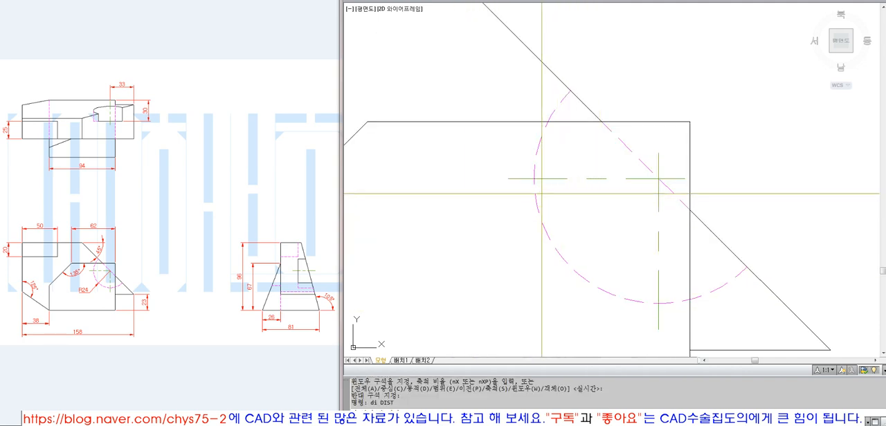
{"action": "left_click", "coordinate": [515, 178]}
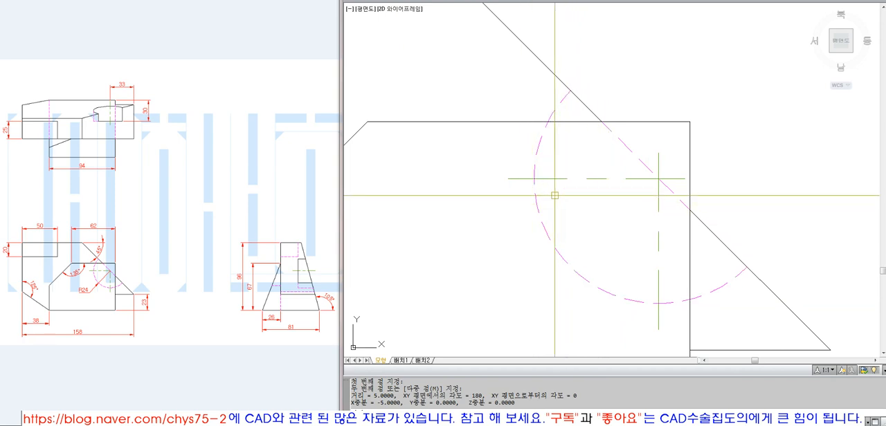
Offset the front view's hidden arc outward by 3 as a trimming boundary
{"action": "type", "text": "o"}
{"action": "key", "text": "Return"}
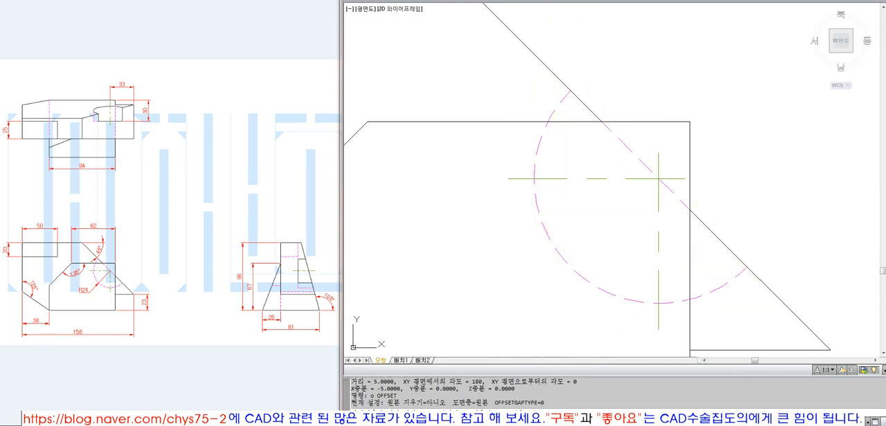
{"action": "type", "text": "3"}
{"action": "key", "text": "Return"}
{"action": "left_click", "coordinate": [540, 206]}
{"action": "left_click", "coordinate": [496, 199]}
{"action": "key", "text": "Return"}
Trim the outer ends of both center lines at the offset arc and erase that arc
{"action": "type", "text": "tr"}
{"action": "key", "text": "Return"}
{"action": "left_click", "coordinate": [519, 193]}
{"action": "key", "text": "Return"}
{"action": "left_click", "coordinate": [514, 180]}
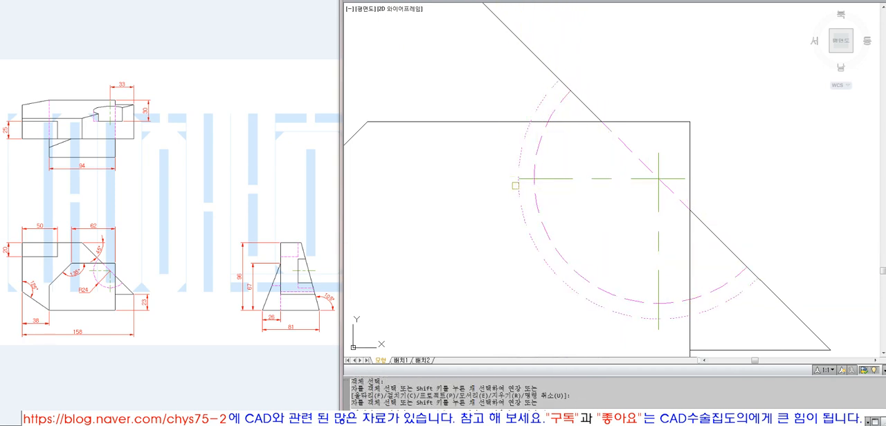
{"action": "left_click", "coordinate": [658, 325]}
{"action": "key", "text": "Return"}
{"action": "type", "text": "e"}
Offset the hidden slanted line through the arc's center by 3 toward the upper right as a trimming boundary
{"action": "key", "text": "Return"}
{"action": "left_click", "coordinate": [671, 319]}
{"action": "key", "text": "Return"}
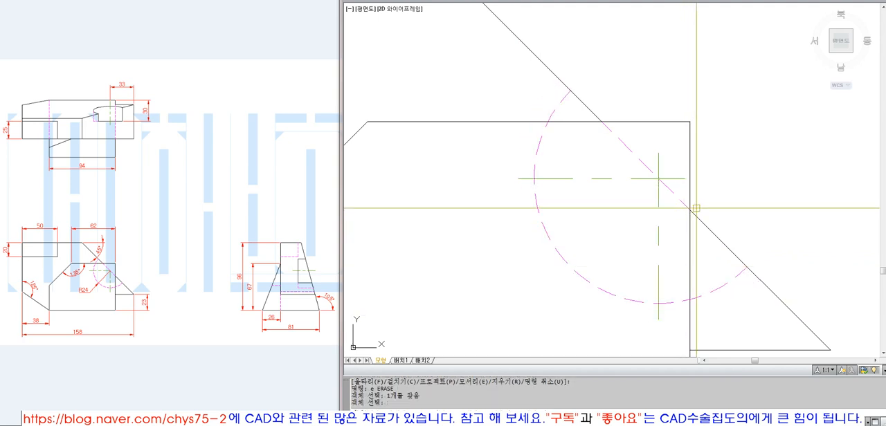
{"action": "type", "text": "o"}
Trim the upper and right ends of the center lines at the offset slanted line and erase that line
{"action": "key", "text": "Return"}
{"action": "key", "text": "Return"}
{"action": "left_click", "coordinate": [673, 194]}
{"action": "left_click", "coordinate": [679, 182]}
{"action": "key", "text": "Return"}
{"action": "type", "text": "tr"}
{"action": "key", "text": "Return"}
{"action": "left_click", "coordinate": [678, 178]}
{"action": "key", "text": "Return"}
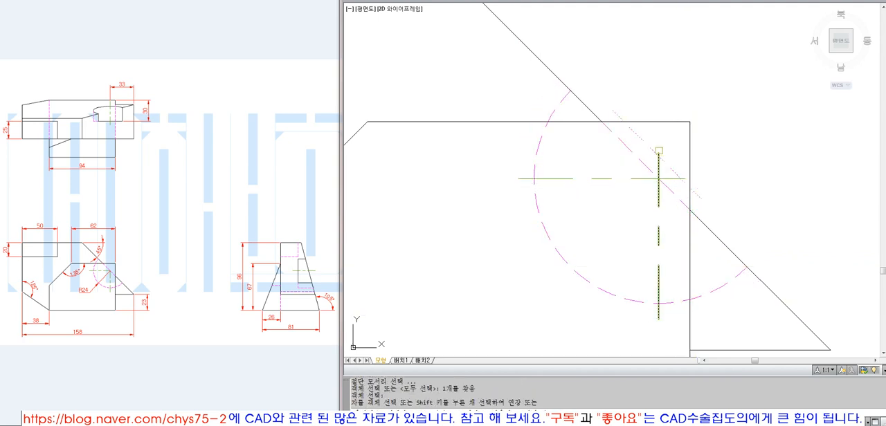
{"action": "left_click", "coordinate": [658, 152]}
{"action": "left_click", "coordinate": [685, 178]}
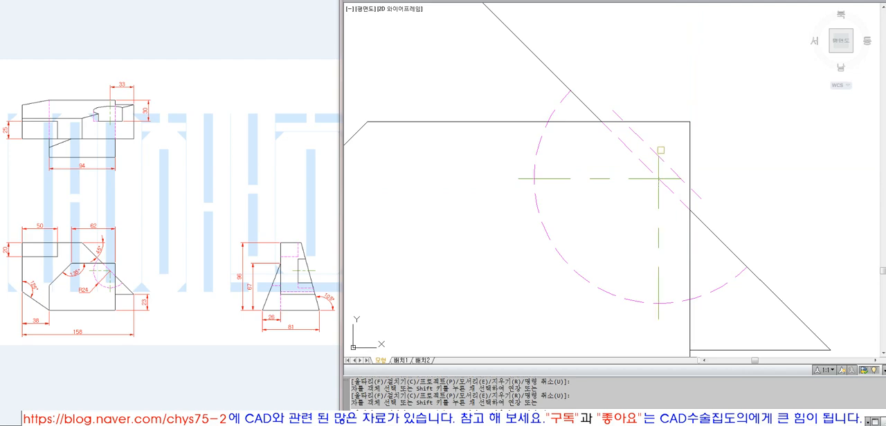
{"action": "key", "text": "Return"}
{"action": "type", "text": "e"}
{"action": "key", "text": "Return"}
{"action": "left_click", "coordinate": [669, 168]}
Erase the rectangular border surrounding the three views
{"action": "key", "text": "Return"}
{"action": "scroll", "coordinate": [550, 264], "scroll_direction": "down", "scroll_amount": 8}
{"action": "type", "text": "z"}
{"action": "key", "text": "Return"}
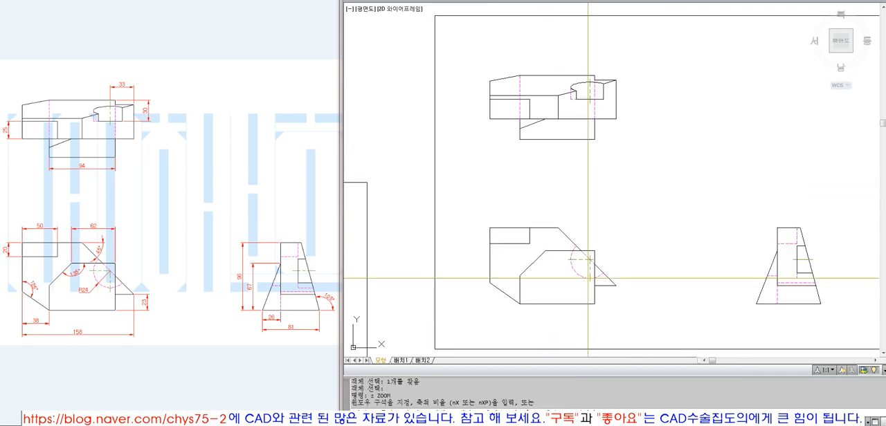
{"action": "type", "text": "o"}
{"action": "key", "text": "Return"}
{"action": "left_click", "coordinate": [435, 134]}
{"action": "key", "text": "Return"}
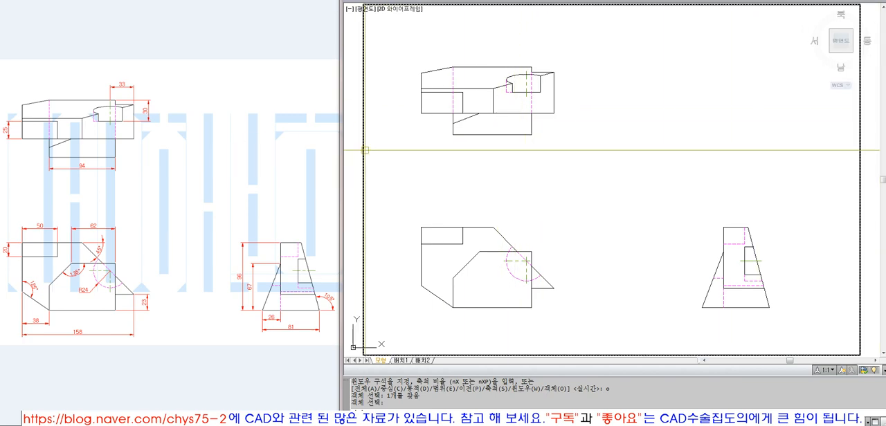
{"action": "key", "text": "Return"}
{"action": "type", "text": "e"}
{"action": "key", "text": "Return"}
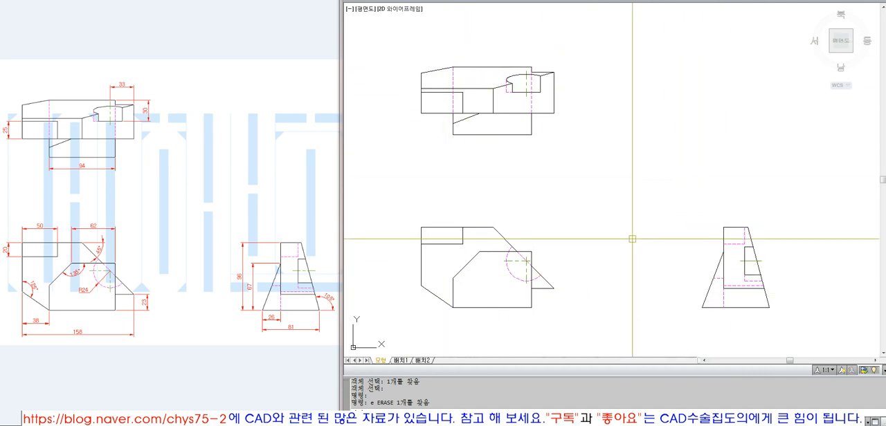
Add a vertical linear dimension to the rectangular notch at the top view's left edge, placing it 25 away
{"action": "left_click", "coordinate": [605, 0]}
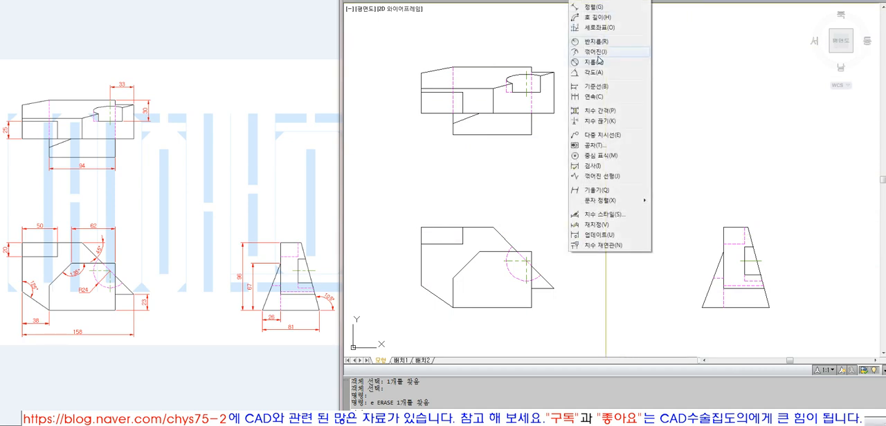
{"action": "left_click", "coordinate": [597, 2]}
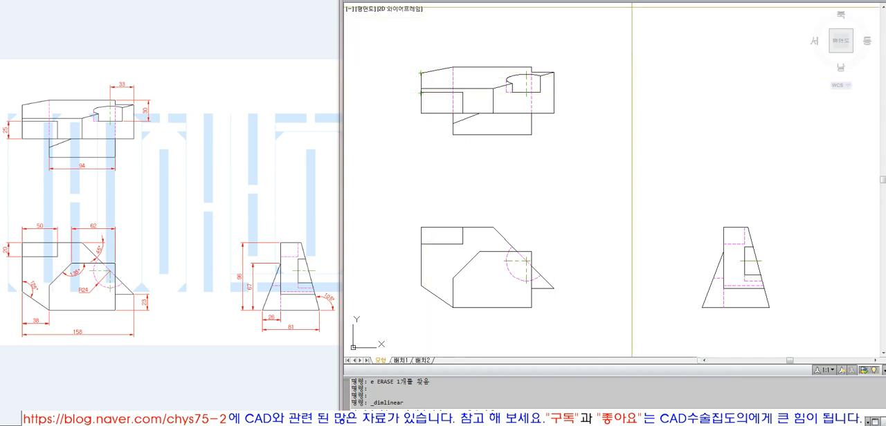
{"action": "left_click", "coordinate": [597, 0]}
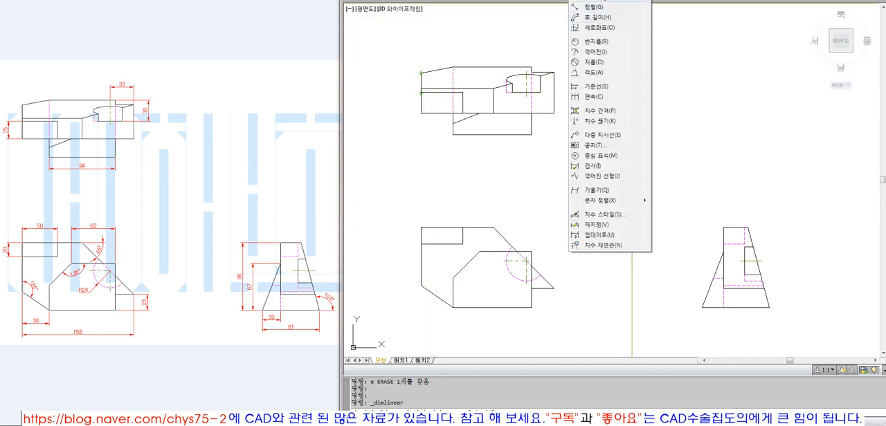
{"action": "left_click", "coordinate": [602, 2]}
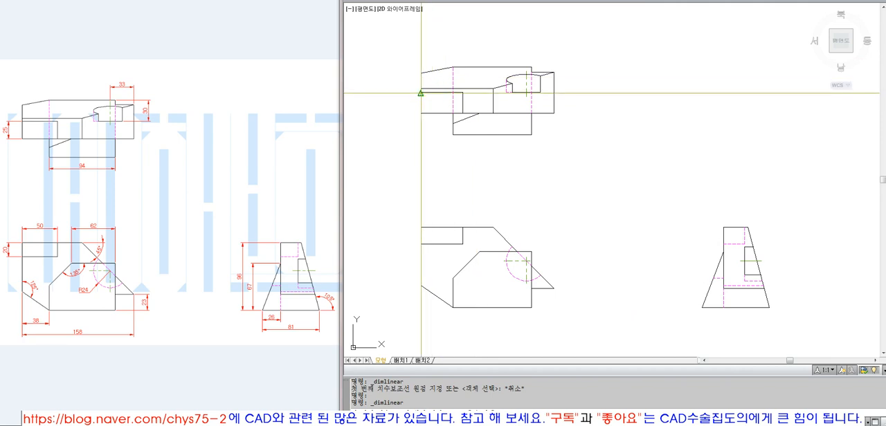
{"action": "left_click", "coordinate": [420, 92]}
{"action": "left_click", "coordinate": [421, 113]}
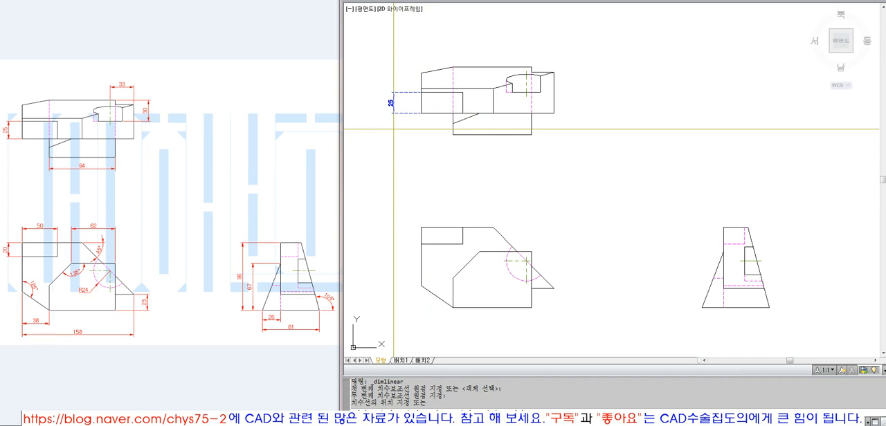
{"action": "left_click", "coordinate": [402, 129]}
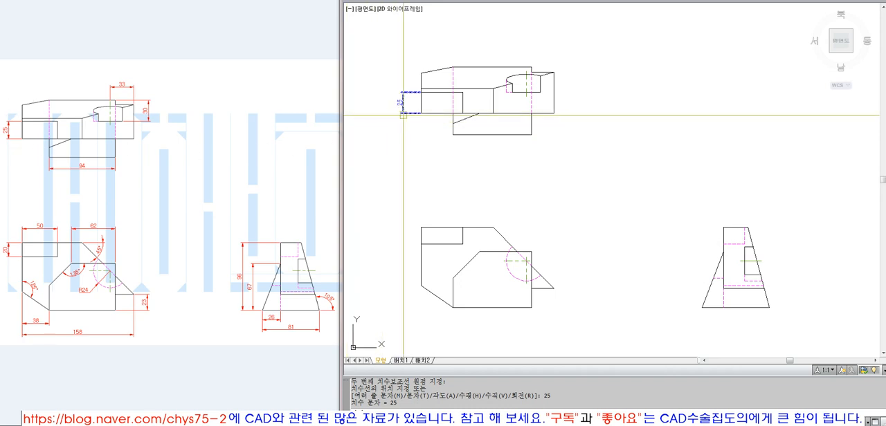
Erase the vertical notch dimension beside the top view
{"action": "left_click", "coordinate": [406, 113]}
{"action": "type", "text": "e"}
{"action": "key", "text": "Return"}
Dimension the vertical size of the top view's left notch, placing the dimension line 20 from the edge
{"action": "left_click", "coordinate": [585, 1]}
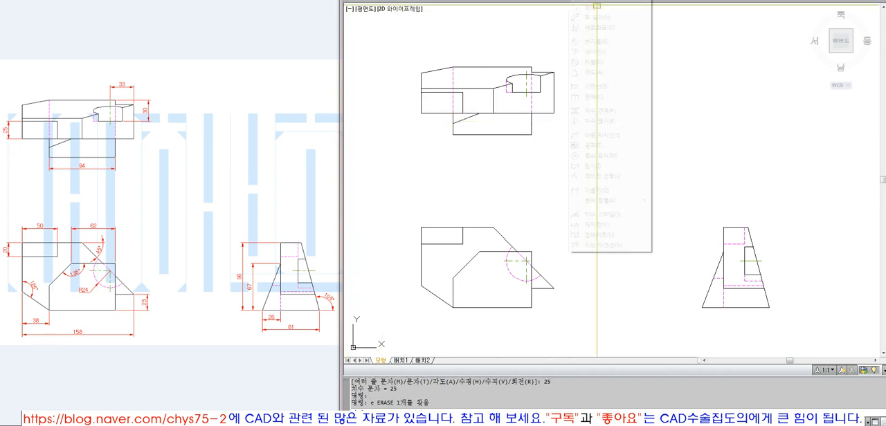
{"action": "left_click", "coordinate": [590, 1]}
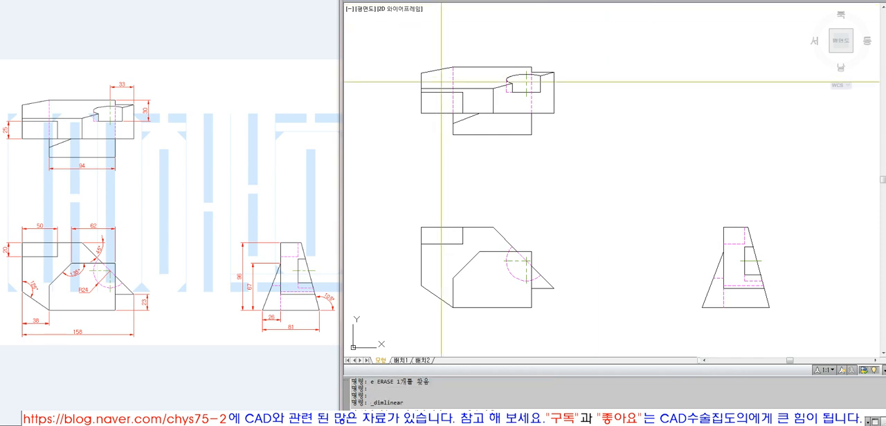
{"action": "left_click", "coordinate": [420, 92]}
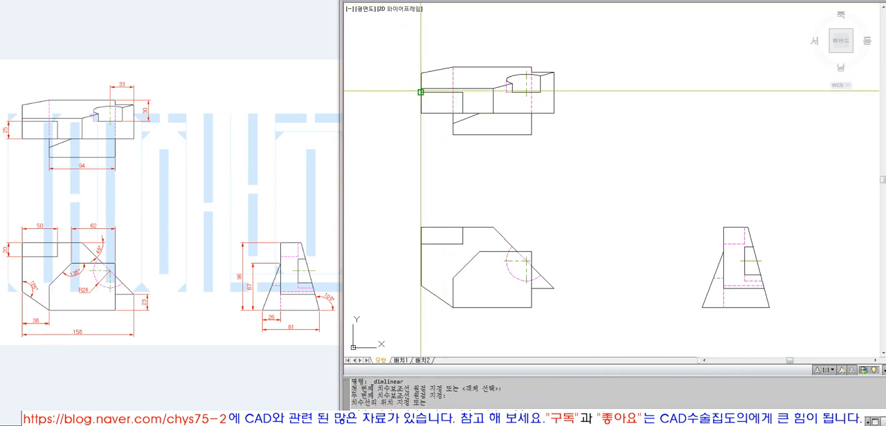
{"action": "left_click", "coordinate": [421, 113]}
{"action": "type", "text": "20"}
{"action": "key", "text": "Return"}
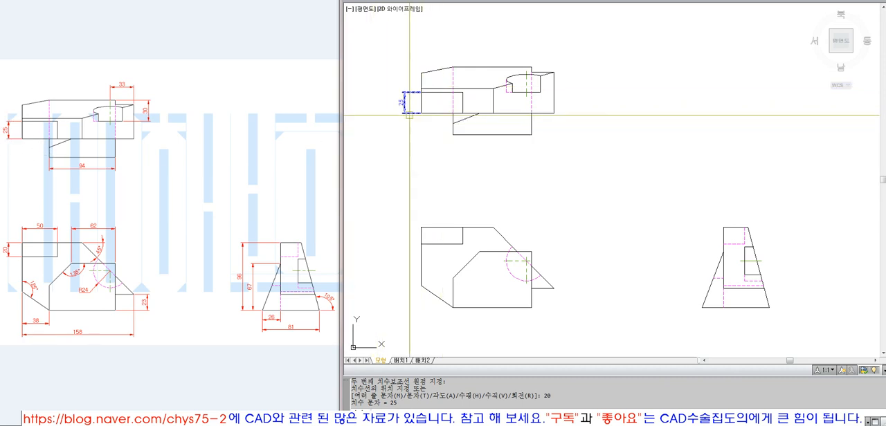
Assign the top view's notch dimension to a different layer
{"action": "left_click", "coordinate": [404, 103]}
{"action": "left_click", "coordinate": [542, 1]}
{"action": "left_click", "coordinate": [542, 31]}
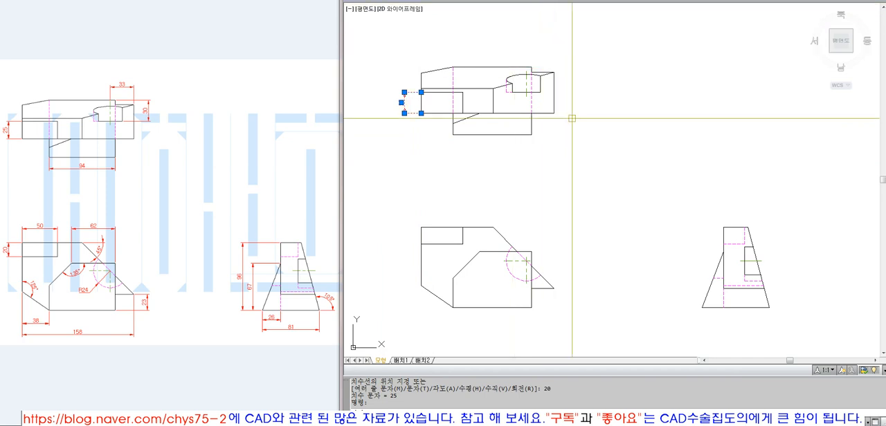
{"action": "key", "text": "Escape"}
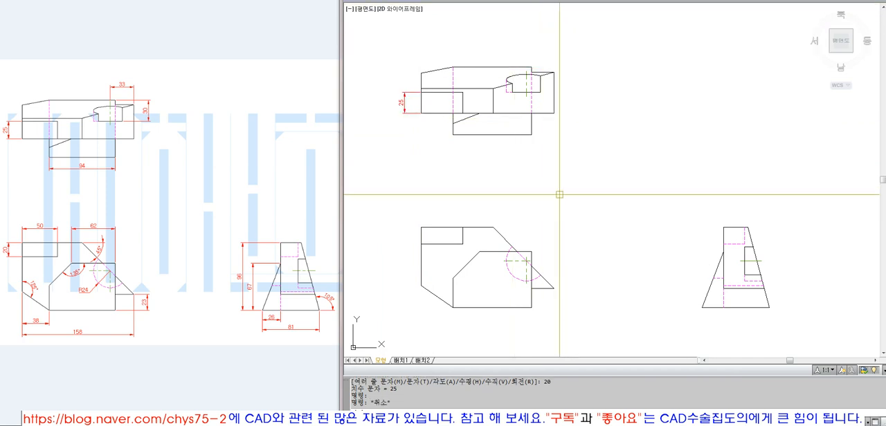
{"action": "left_click", "coordinate": [404, 101]}
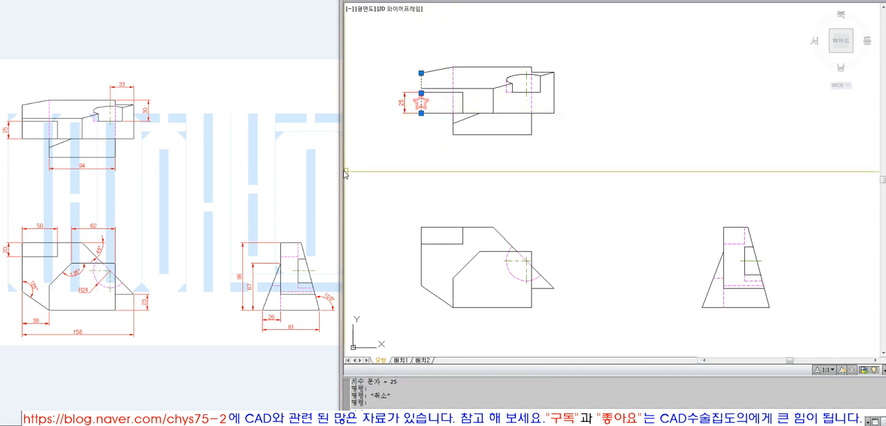
{"action": "key", "text": "Escape"}
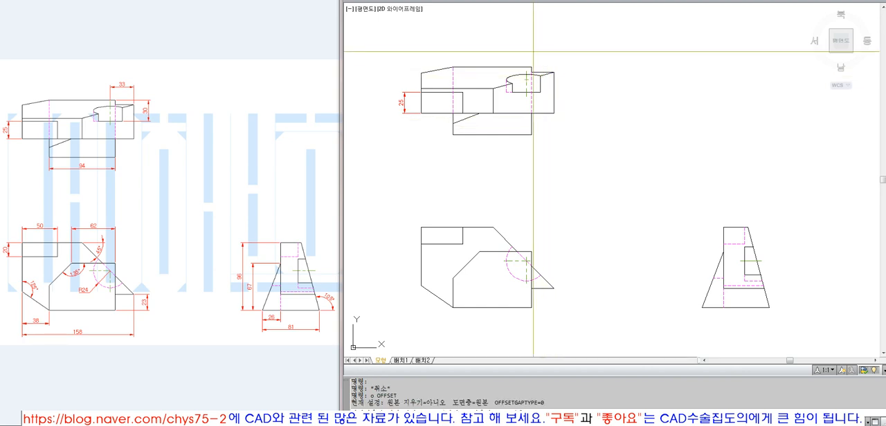
{"action": "type", "text": "33"}
{"action": "key", "text": "space"}
{"action": "left_click", "coordinate": [518, 68]}
{"action": "left_click", "coordinate": [517, 53]}
{"action": "key", "text": "space"}
{"action": "type", "text": "e"}
{"action": "key", "text": "space"}
{"action": "left_click", "coordinate": [484, 39]}
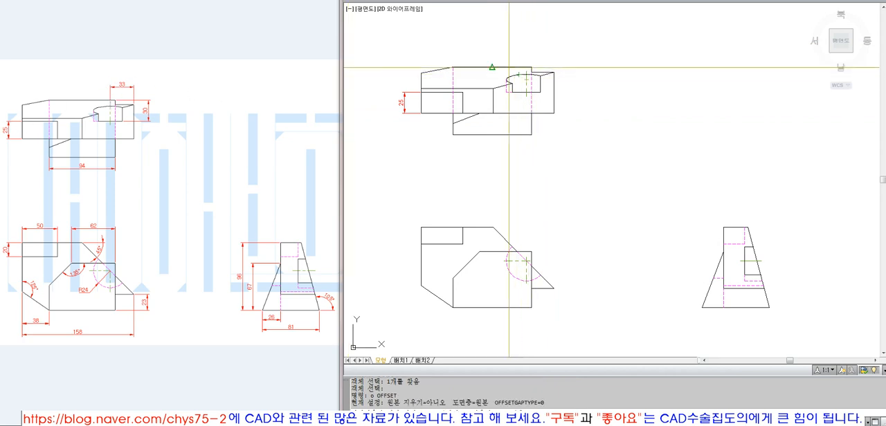
Offset the top view's upper edge 20 upward as a guide line for placing a dimension
{"action": "type", "text": "20"}
{"action": "key", "text": "space"}
{"action": "left_click", "coordinate": [477, 67]}
{"action": "left_click", "coordinate": [553, 45]}
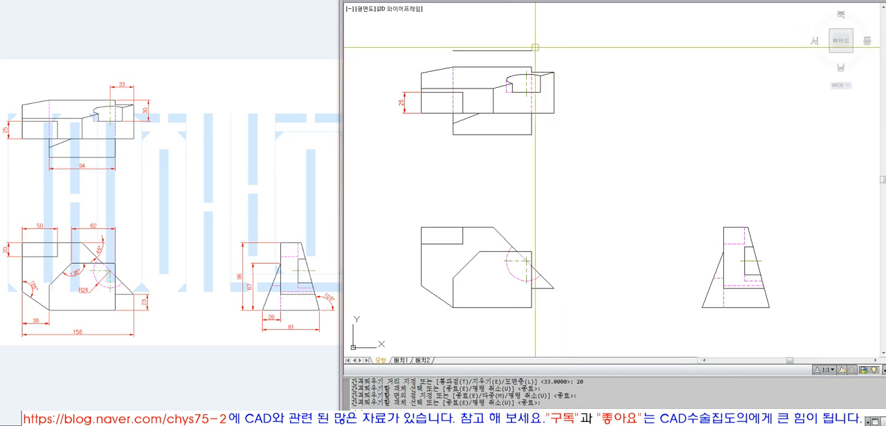
{"action": "key", "text": "space"}
{"action": "left_click", "coordinate": [513, 51]}
{"action": "key", "text": "Escape"}
Dimension the horizontal distance from the hole's center line to the top view's right edge, place it on the guide line, and erase the guide
{"action": "left_click", "coordinate": [579, 1]}
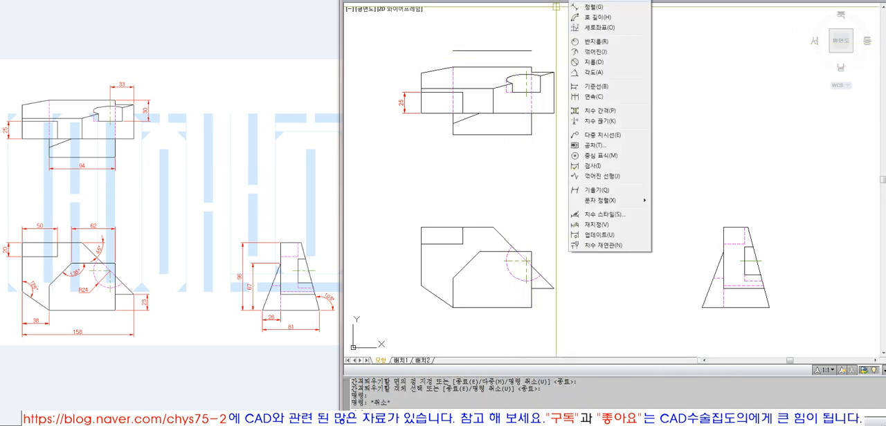
{"action": "left_click", "coordinate": [594, 2]}
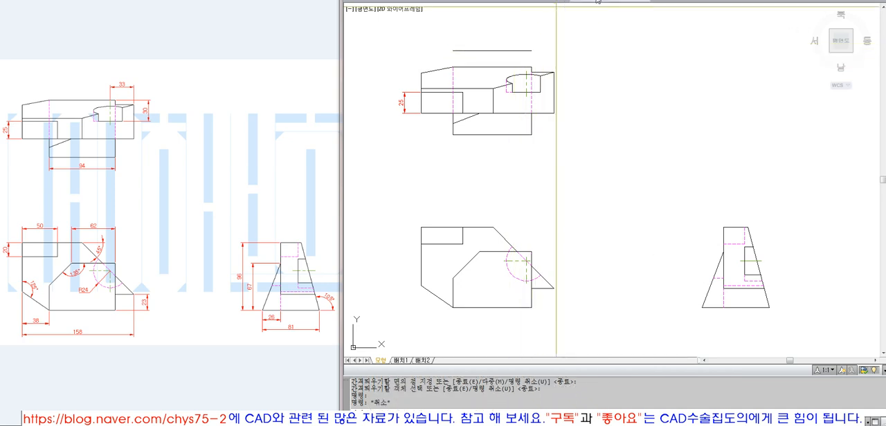
{"action": "left_click", "coordinate": [526, 71]}
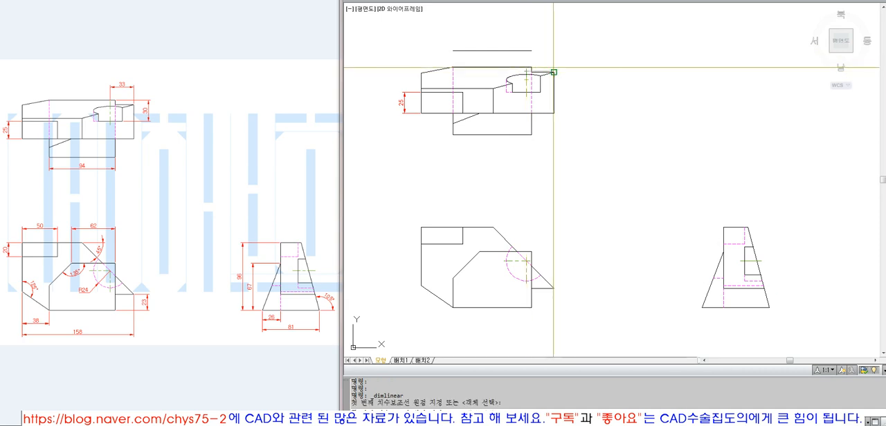
{"action": "left_click", "coordinate": [553, 72]}
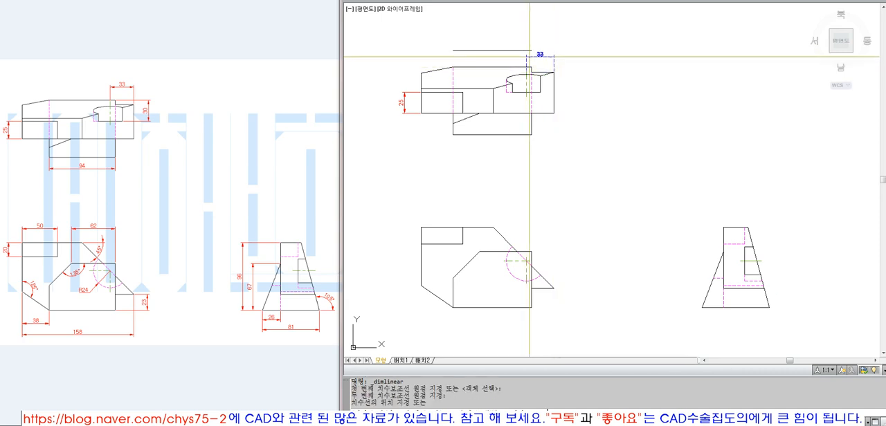
{"action": "left_click", "coordinate": [524, 51]}
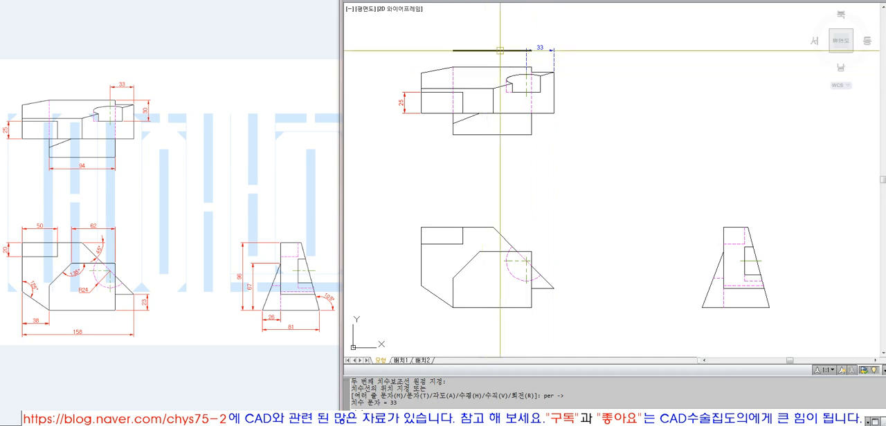
{"action": "type", "text": "e"}
{"action": "key", "text": "Return"}
Match the horizontal dimension above the top view to the properties of the left notch dimension
{"action": "left_click", "coordinate": [404, 102]}
{"action": "left_click", "coordinate": [406, 96]}
{"action": "type", "text": "mae"}
{"action": "key", "text": "Return"}
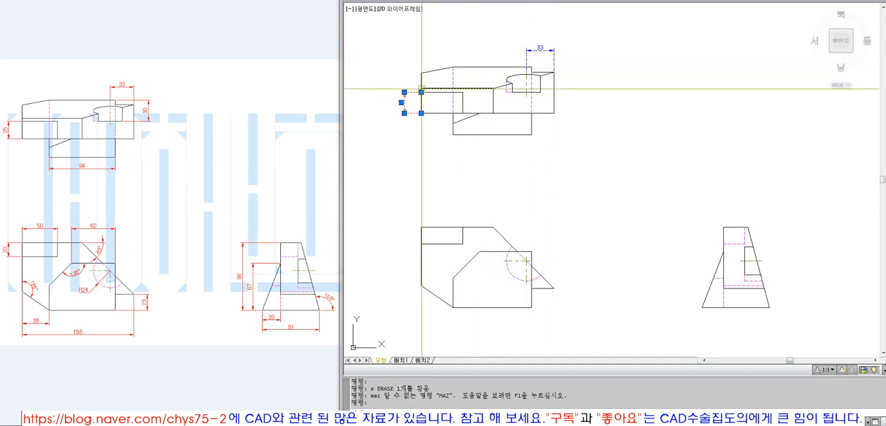
{"action": "type", "text": "ma"}
{"action": "key", "text": "Return"}
{"action": "left_click", "coordinate": [527, 59]}
{"action": "key", "text": "Return"}
Make Dim the current layer
{"action": "left_click", "coordinate": [552, 0]}
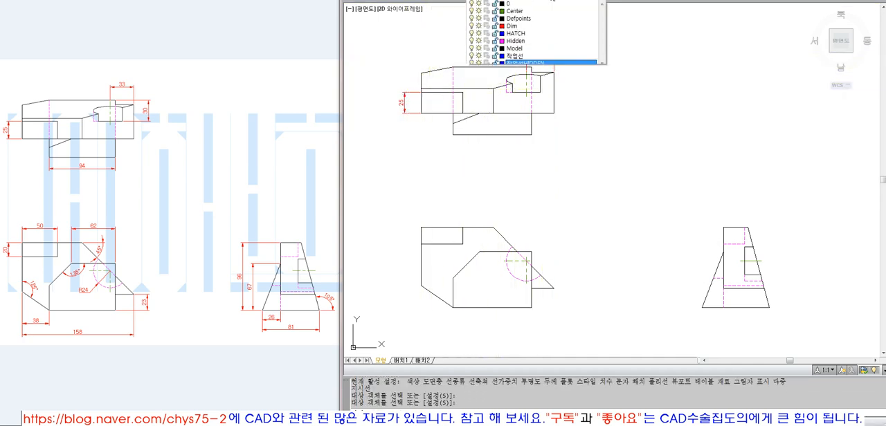
{"action": "left_click", "coordinate": [550, 26]}
{"action": "key", "text": "Escape"}
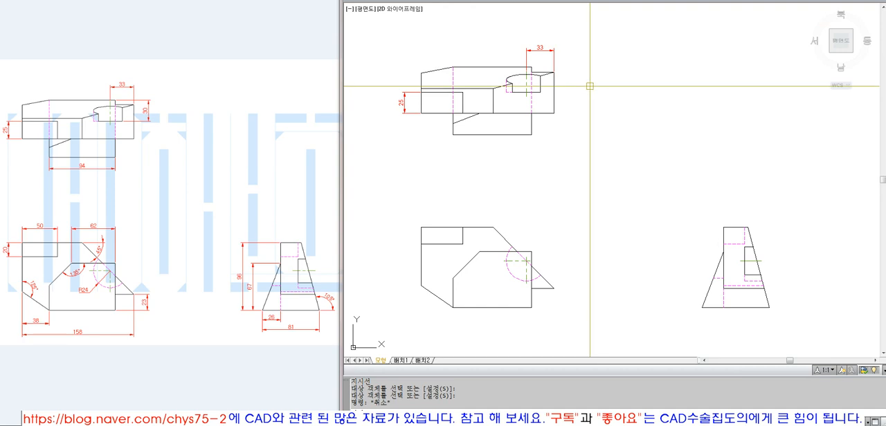
Offset the top view's right edge 20 outward as a guide line for placing a vertical dimension
{"action": "type", "text": "20"}
{"action": "key", "text": "Return"}
{"action": "left_click", "coordinate": [554, 97]}
{"action": "left_click", "coordinate": [581, 101]}
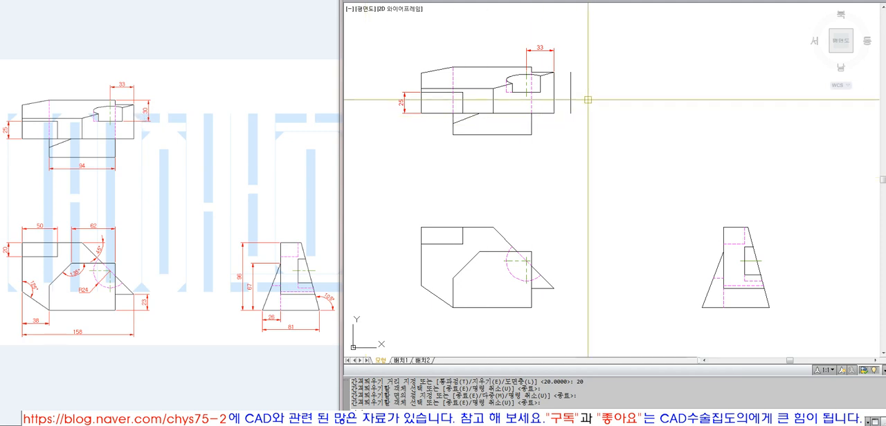
Dimension the vertical distance from the top view's upper edge to the hole cutout's lower edge, place it on the guide, and erase the guide
{"action": "left_click", "coordinate": [600, 1]}
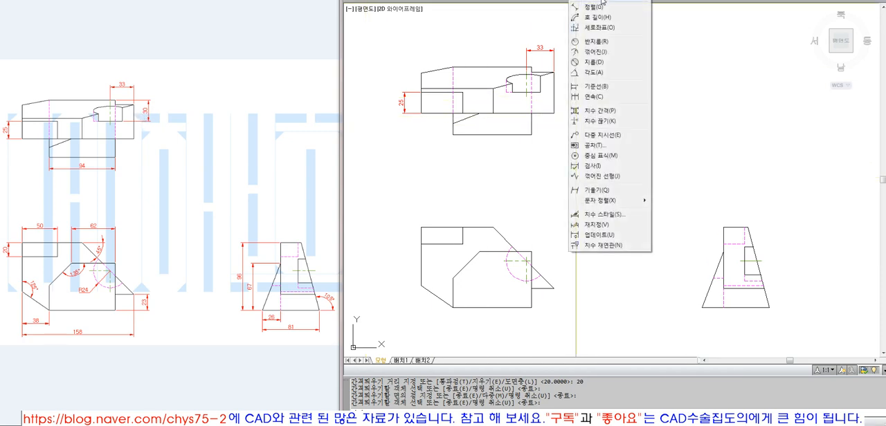
{"action": "left_click", "coordinate": [596, 2]}
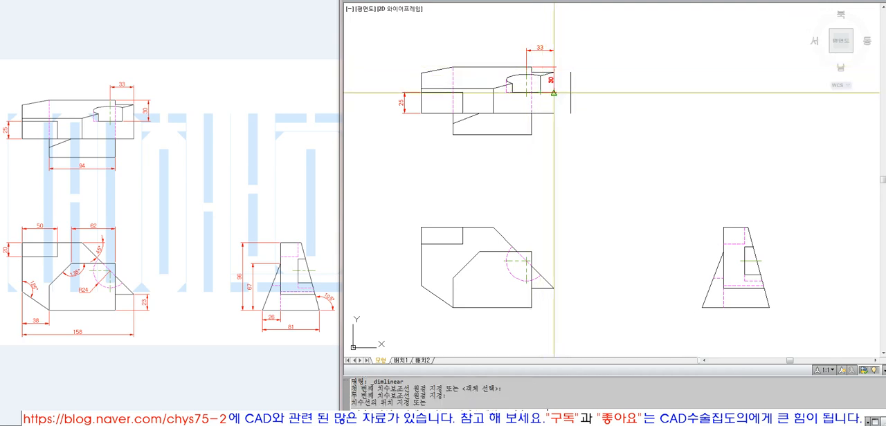
{"action": "left_click", "coordinate": [570, 92]}
{"action": "left_click", "coordinate": [571, 101]}
{"action": "type", "text": "e"}
{"action": "key", "text": "space"}
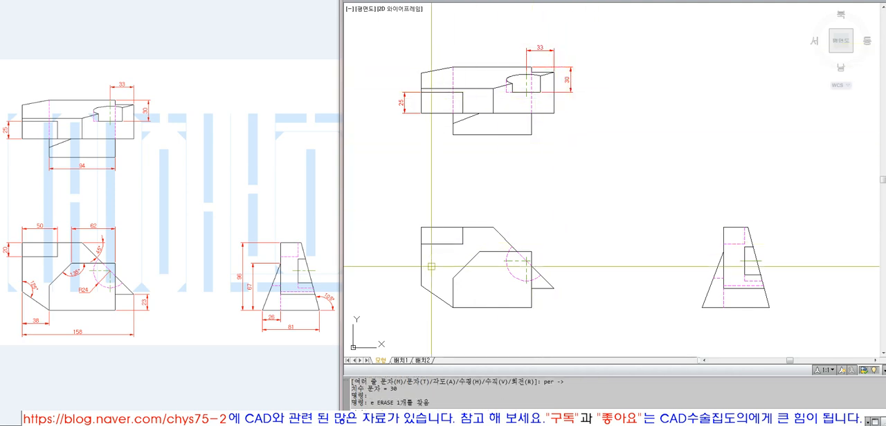
Dimension the width of the top view's lower block, placing the dimension line 20 below its bottom edge
{"action": "left_click", "coordinate": [583, 0]}
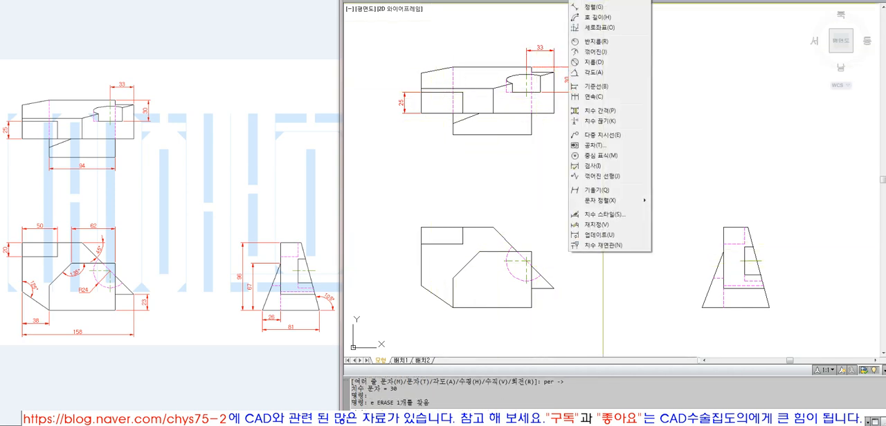
{"action": "left_click", "coordinate": [593, 2]}
{"action": "left_click", "coordinate": [452, 134]}
{"action": "left_click", "coordinate": [532, 134]}
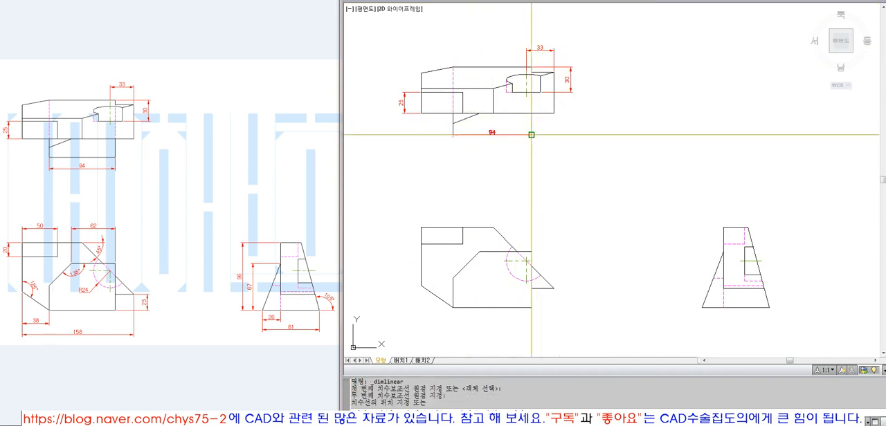
{"action": "type", "text": "20"}
{"action": "key", "text": "Return"}
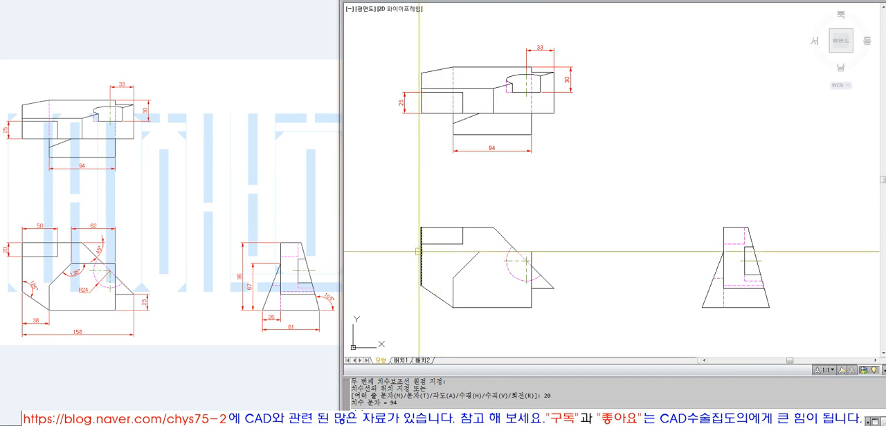
Dimension the width of the front view's upper-left notch, placing the dimension line 20 above the top edge
{"action": "key", "text": "Return"}
{"action": "left_click", "coordinate": [462, 228]}
{"action": "left_click", "coordinate": [421, 228]}
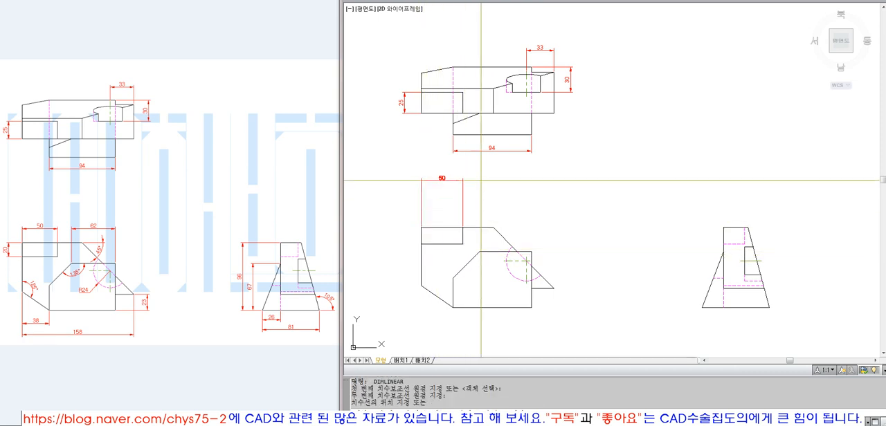
{"action": "type", "text": "20"}
{"action": "key", "text": "Return"}
{"action": "key", "text": "Escape"}
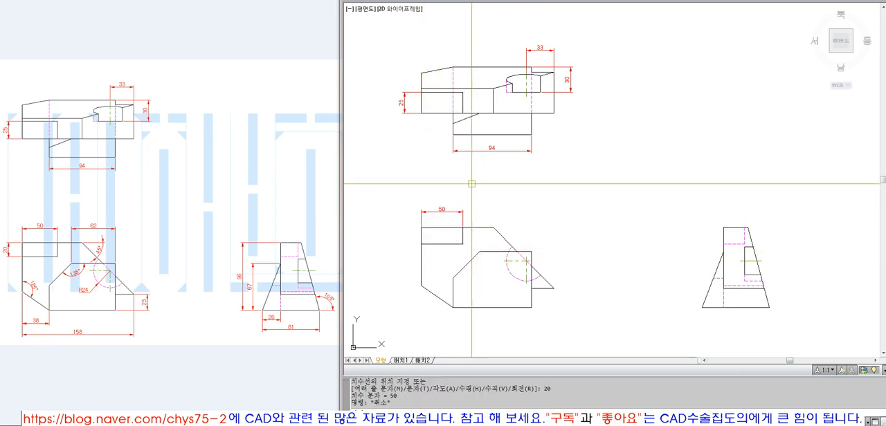
Copy the front view's notch width dimension horizontally to the right, above the sloped edge
{"action": "type", "text": "co"}
{"action": "key", "text": "Return"}
{"action": "left_click", "coordinate": [452, 211]}
{"action": "key", "text": "Return"}
{"action": "left_click", "coordinate": [454, 198]}
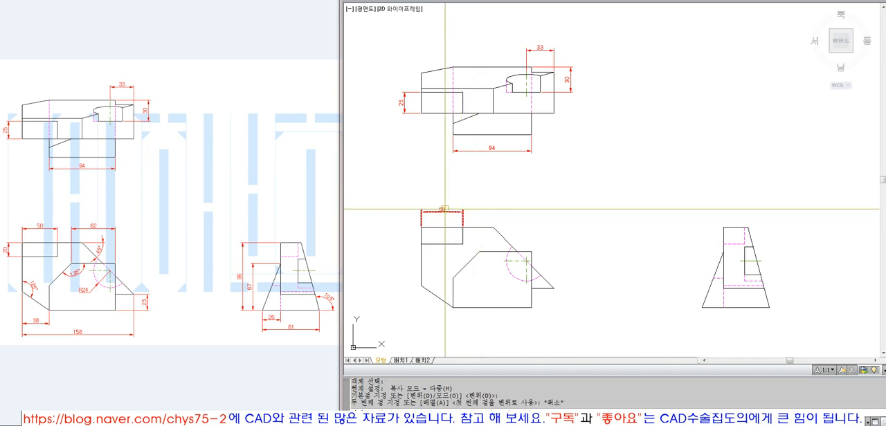
{"action": "left_click", "coordinate": [510, 204]}
{"action": "key", "text": "Escape"}
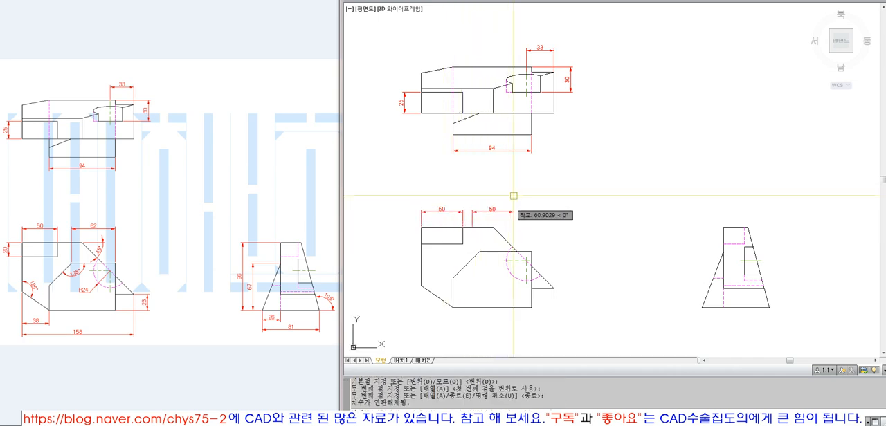
Extend the copied dimension to the right vertical edge of the front view's lower block
{"action": "type", "text": "ex"}
{"action": "key", "text": "Return"}
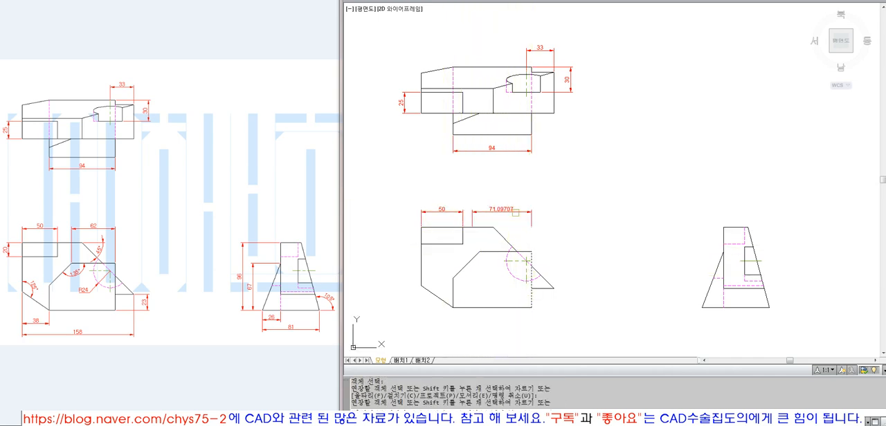
{"action": "key", "text": "Return"}
Trim the left end of the copied dimension using the lower block's chamfer edge as the cutting edge
{"action": "type", "text": "tr"}
{"action": "key", "text": "Return"}
{"action": "left_click", "coordinate": [469, 262]}
{"action": "key", "text": "Return"}
{"action": "left_click", "coordinate": [474, 212]}
{"action": "key", "text": "Return"}
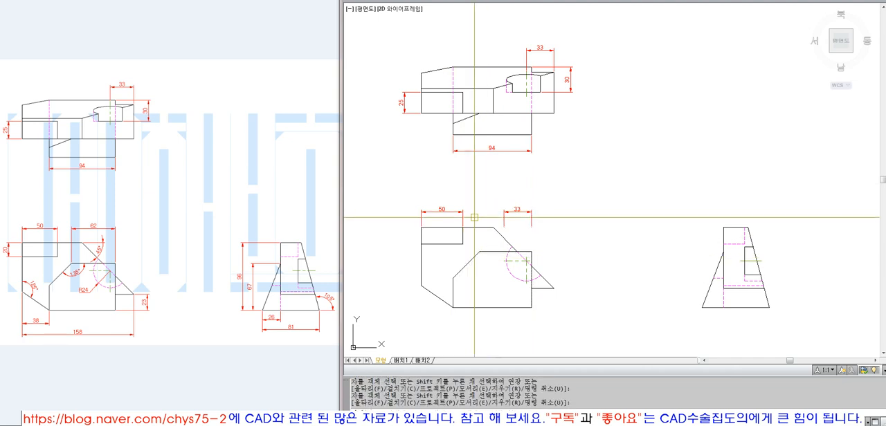
Draw a vertical guide line upward from the top corner of the lower block's chamfer in the front view
{"action": "type", "text": "l"}
{"action": "key", "text": "Return"}
{"action": "left_click", "coordinate": [479, 251]}
{"action": "left_click", "coordinate": [483, 161]}
{"action": "key", "text": "Return"}
Extend the copied dimension's left end to the vertical guide line and erase the guide
{"action": "key", "text": "e"}
{"action": "key", "text": "x"}
{"action": "key", "text": "Return"}
{"action": "left_click", "coordinate": [480, 200]}
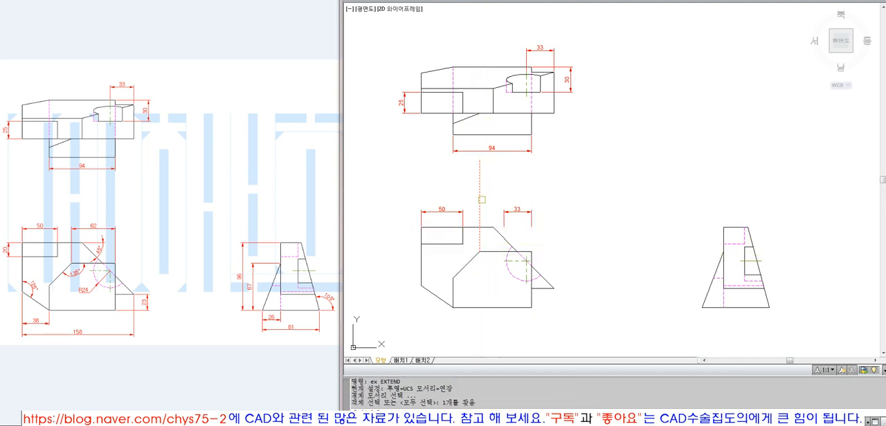
{"action": "key", "text": "Return"}
{"action": "left_click", "coordinate": [512, 214]}
{"action": "key", "text": "Return"}
{"action": "type", "text": "e"}
{"action": "key", "text": "Return"}
{"action": "left_click", "coordinate": [480, 201]}
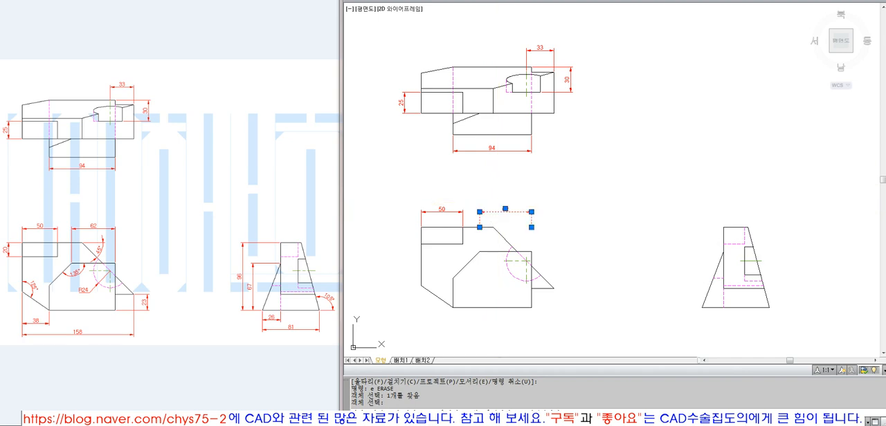
Stretch the copied dimension's extension-line origins down to the top corners of the front view's lower block
{"action": "left_click", "coordinate": [479, 227]}
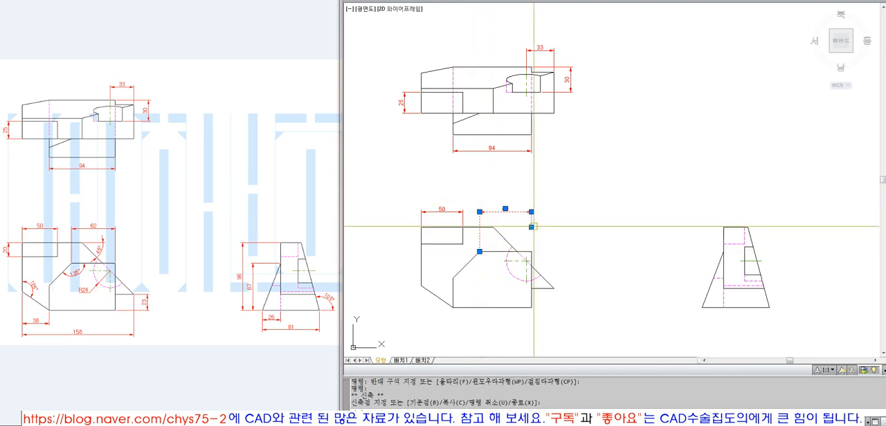
{"action": "key", "text": "Escape"}
{"action": "key", "text": "Escape"}
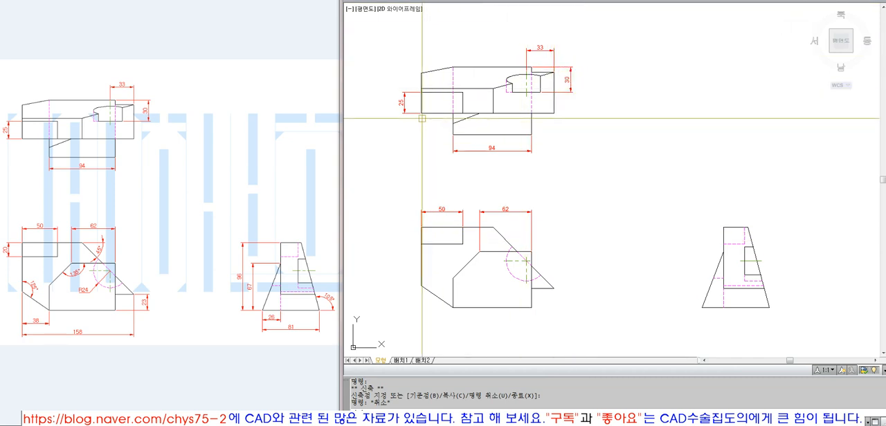
Copy the top view's left notch dimension down toward the front view and extend it to the lower edge of the upper-left notch
{"action": "type", "text": "ex"}
{"action": "key", "text": "Return"}
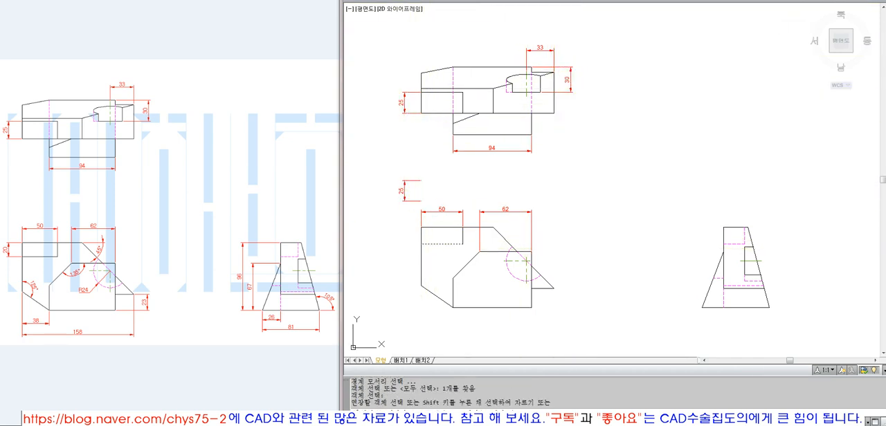
{"action": "left_click", "coordinate": [409, 202]}
{"action": "key", "text": "Return"}
Trim the copied vertical dimension at the front view's top edge so it spans only the notch height
{"action": "type", "text": "tr"}
{"action": "key", "text": "Return"}
{"action": "left_click", "coordinate": [433, 227]}
{"action": "key", "text": "Return"}
{"action": "left_click", "coordinate": [413, 180]}
{"action": "key", "text": "Return"}
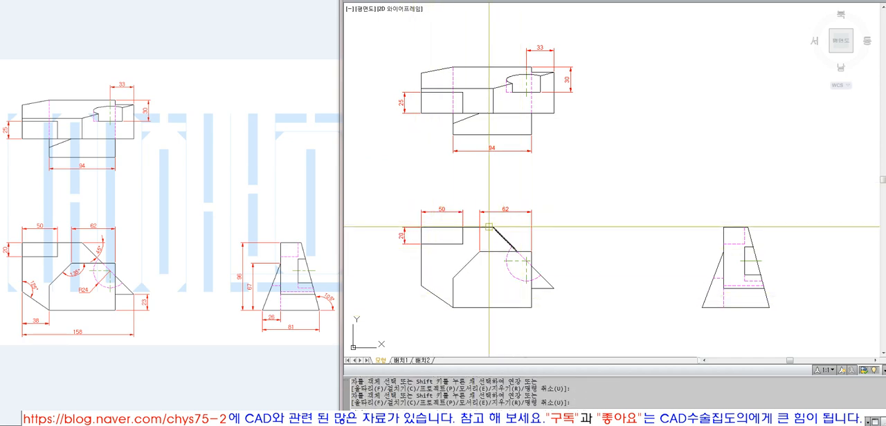
{"action": "key", "text": "Return"}
Mirror the front view's notch width dimension about a horizontal axis to below the view, keeping the original
{"action": "type", "text": "mi"}
{"action": "key", "text": "Return"}
{"action": "left_click", "coordinate": [463, 215]}
{"action": "left_click", "coordinate": [476, 274]}
{"action": "left_click", "coordinate": [492, 273]}
Move the mirrored dimension from its right extension-line origin to the bottom corner of the front view's lower-left sloped edge
{"action": "key", "text": "Return"}
{"action": "type", "text": "m MOVE"}
{"action": "key", "text": "Return"}
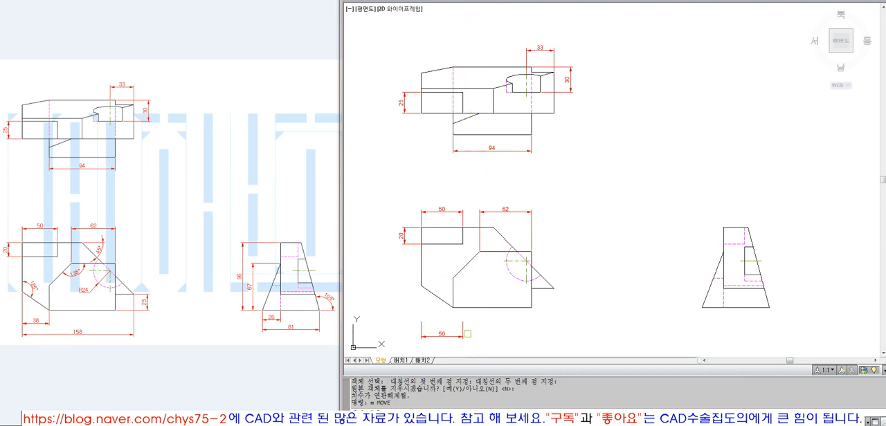
{"action": "left_click", "coordinate": [463, 331]}
{"action": "key", "text": "Return"}
{"action": "type", "text": "node"}
{"action": "key", "text": "Return"}
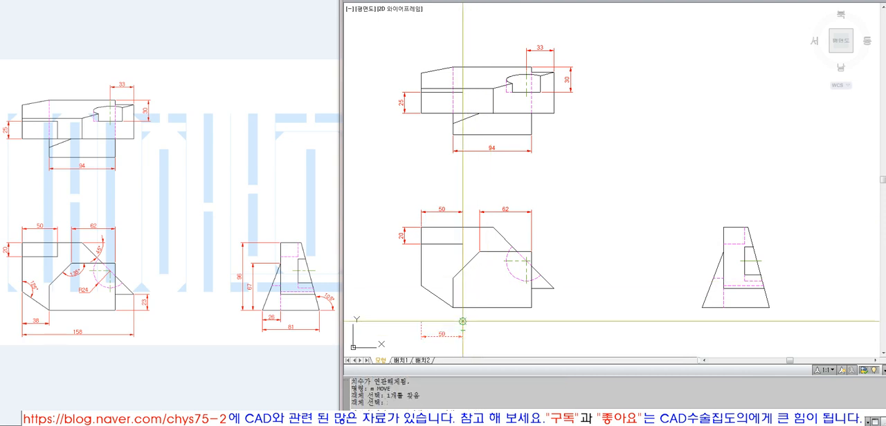
{"action": "left_click", "coordinate": [463, 322]}
{"action": "left_click", "coordinate": [453, 308]}
{"action": "key", "text": "Escape"}
Finish placing the mirrored dimension below the front view and stretch its left extension-line origin to the lower end of the left edge
{"action": "left_click", "coordinate": [432, 322]}
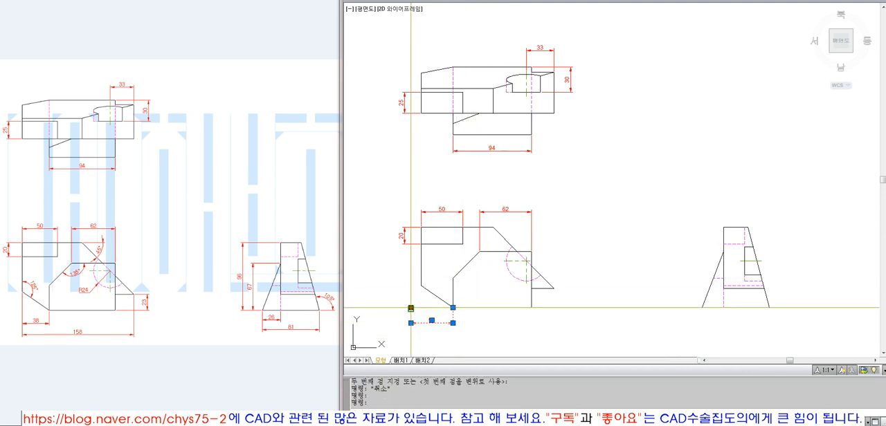
{"action": "left_click", "coordinate": [411, 308]}
{"action": "left_click", "coordinate": [420, 285]}
{"action": "key", "text": "Escape"}
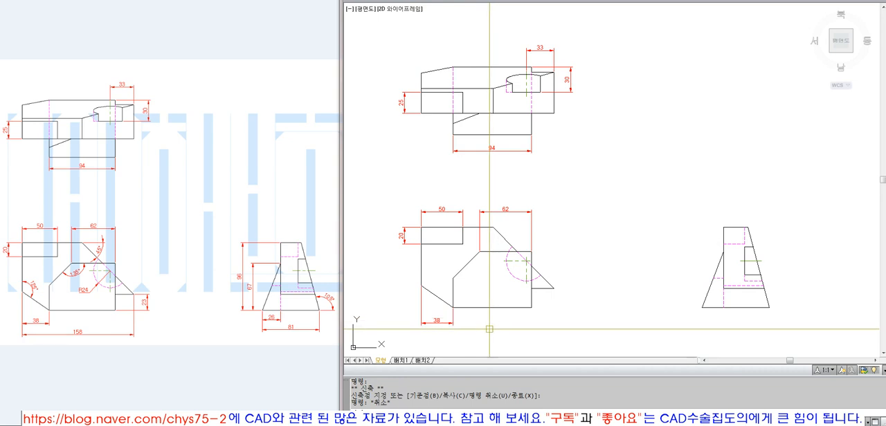
Add a horizontal linear dimension across the front view's lower-left sloped edge with its dimension line offset 35
{"action": "left_click", "coordinate": [595, 1]}
{"action": "left_click", "coordinate": [596, 3]}
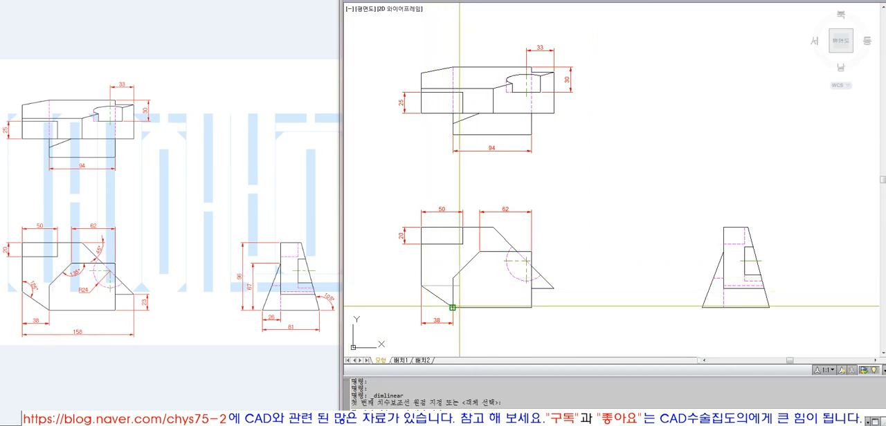
{"action": "left_click", "coordinate": [451, 307]}
{"action": "left_click", "coordinate": [421, 285]}
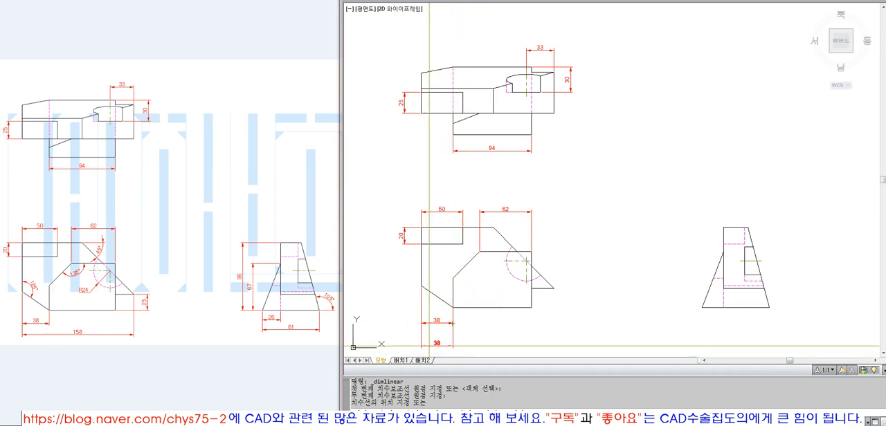
{"action": "left_click", "coordinate": [432, 330]}
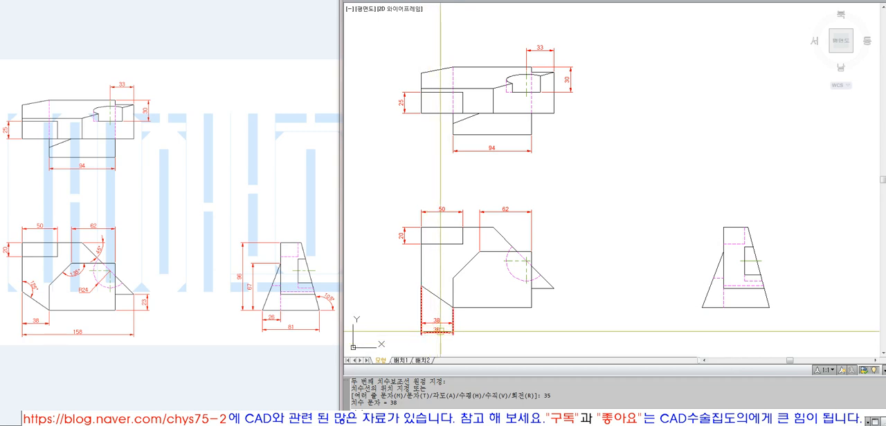
Stretch the new lower dimension's right extension-line origin from the sloped edge's bottom corner to the front view's bottom-right corner
{"action": "left_click", "coordinate": [451, 328]}
{"action": "left_click", "coordinate": [453, 308]}
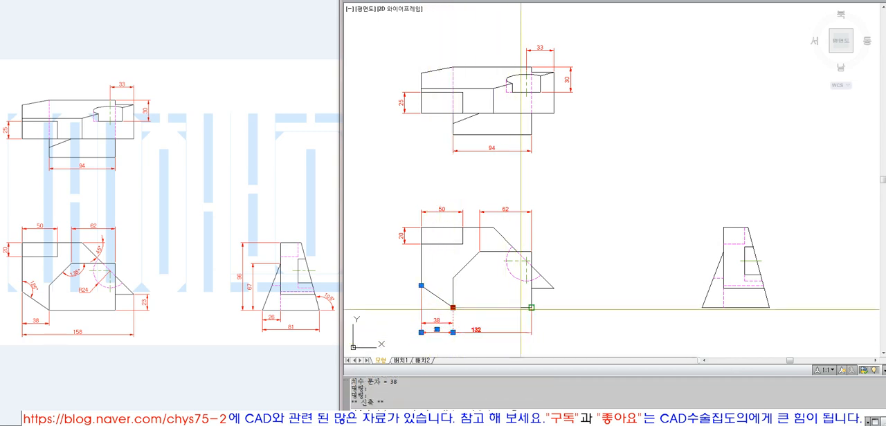
{"action": "left_click", "coordinate": [521, 309]}
{"action": "key", "text": "Escape"}
{"action": "key", "text": "Escape"}
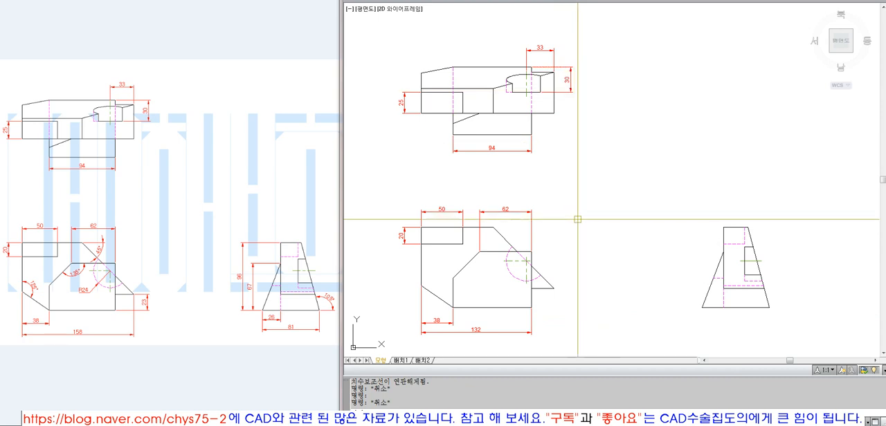
Dimension the front view's right tip height from the bottom-right corner to the tip with an offset of 20, and erase that dimension
{"action": "left_click", "coordinate": [574, 0]}
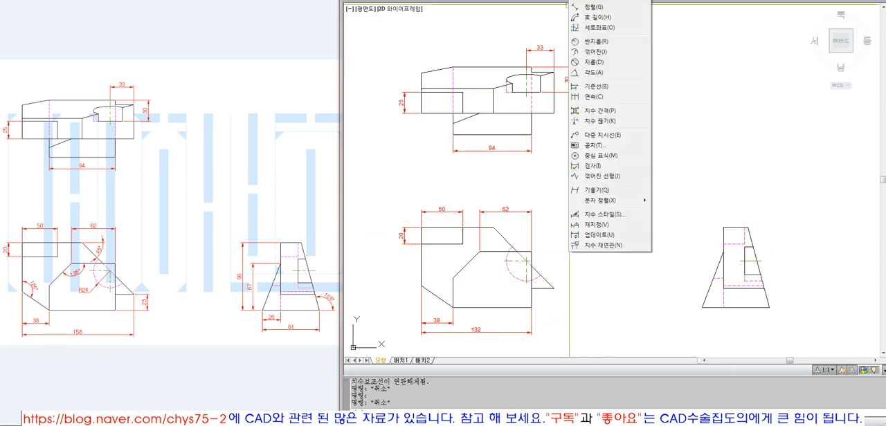
{"action": "left_click", "coordinate": [593, 2]}
{"action": "left_click", "coordinate": [532, 307]}
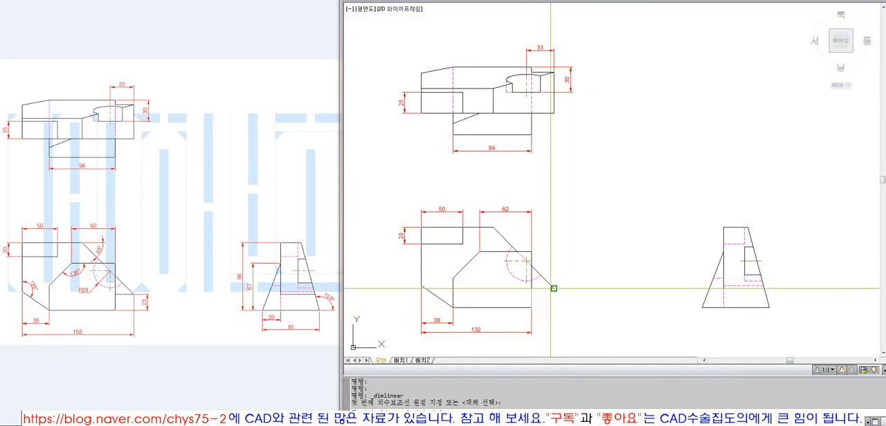
{"action": "left_click", "coordinate": [553, 288]}
{"action": "left_click", "coordinate": [573, 291]}
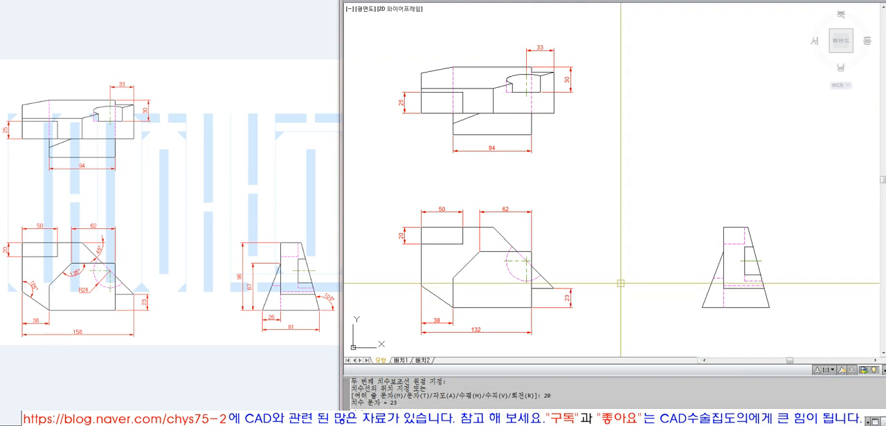
{"action": "left_click", "coordinate": [571, 297]}
{"action": "type", "text": "e"}
{"action": "key", "text": "Return"}
Dimension the right tip height in reverse, from the tip to the bottom-right corner with an offset of 20, and erase that dimension
{"action": "left_click", "coordinate": [574, 0]}
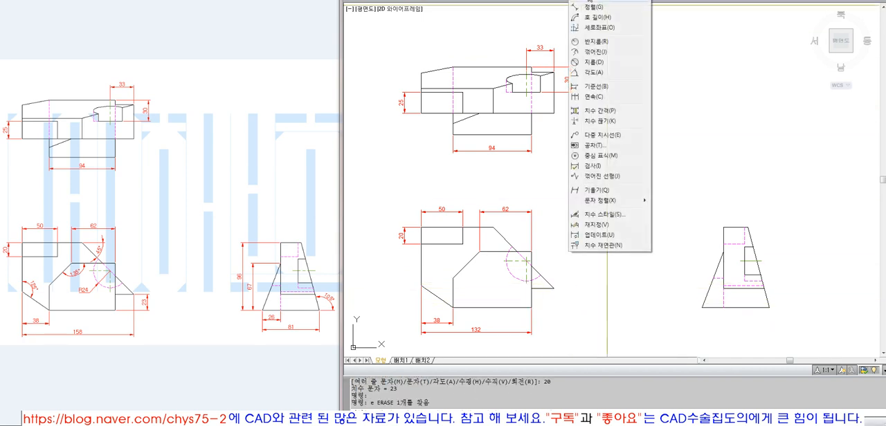
{"action": "left_click", "coordinate": [592, 2]}
{"action": "left_click", "coordinate": [554, 288]}
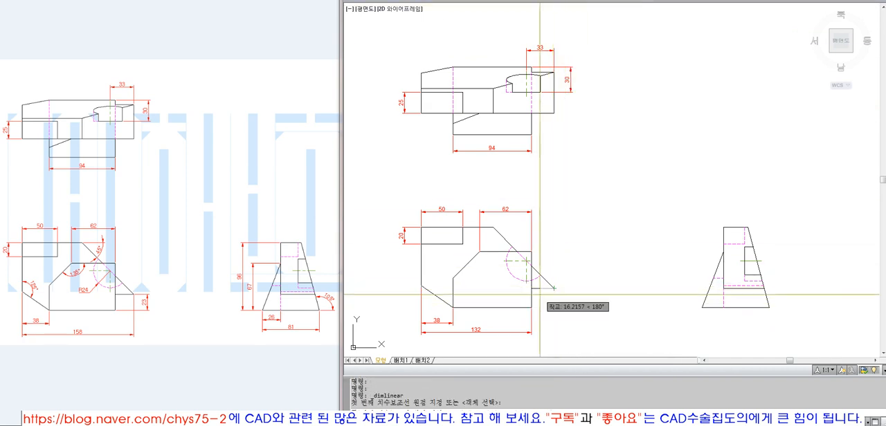
{"action": "left_click", "coordinate": [531, 307]}
{"action": "type", "text": "20"}
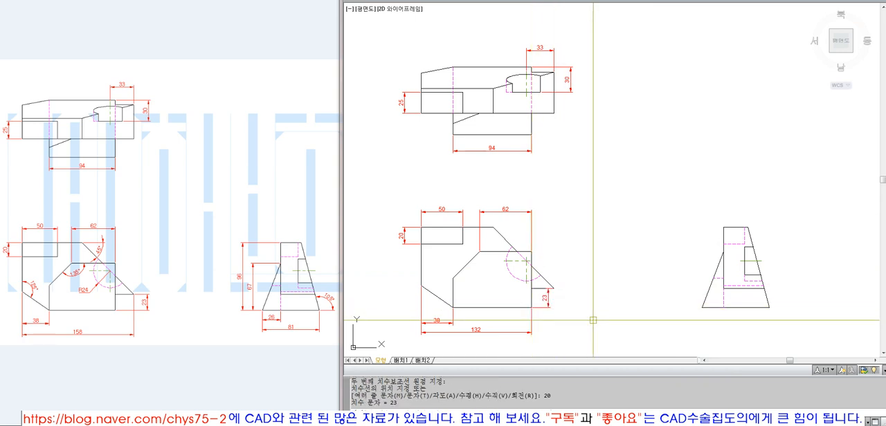
{"action": "key", "text": "Return"}
{"action": "left_click", "coordinate": [531, 299]}
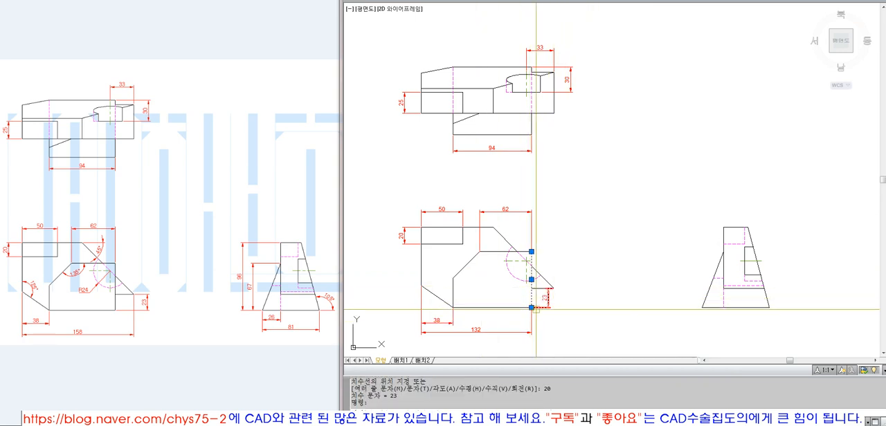
{"action": "key", "text": "Escape"}
{"action": "left_click", "coordinate": [551, 299]}
{"action": "type", "text": "e"}
{"action": "key", "text": "Return"}
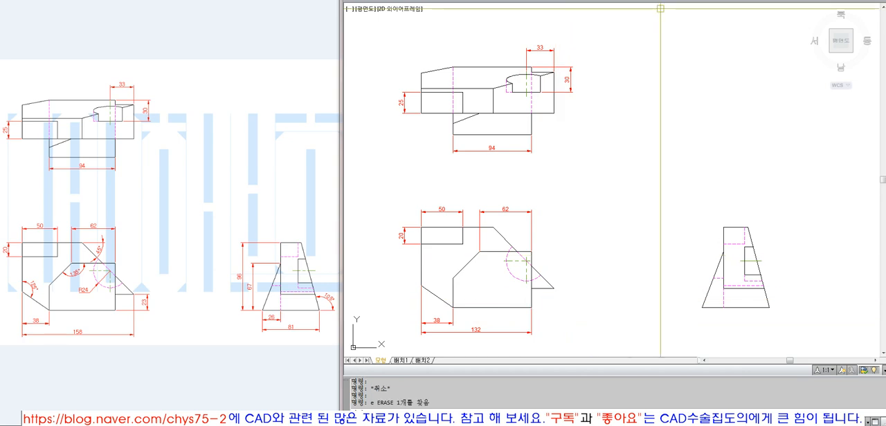
Add a vertical linear dimension from the front view's bottom-right corner up to the right tip, offset 20
{"action": "left_click", "coordinate": [579, 0]}
{"action": "left_click", "coordinate": [592, 1]}
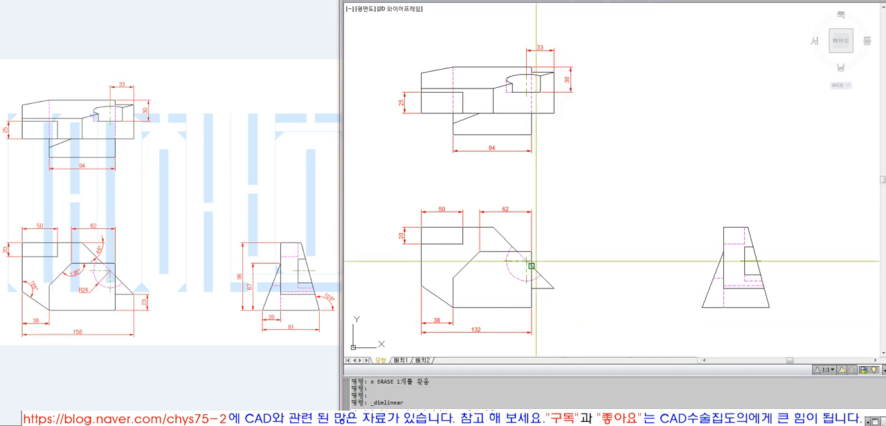
{"action": "left_click", "coordinate": [531, 308]}
{"action": "left_click", "coordinate": [553, 288]}
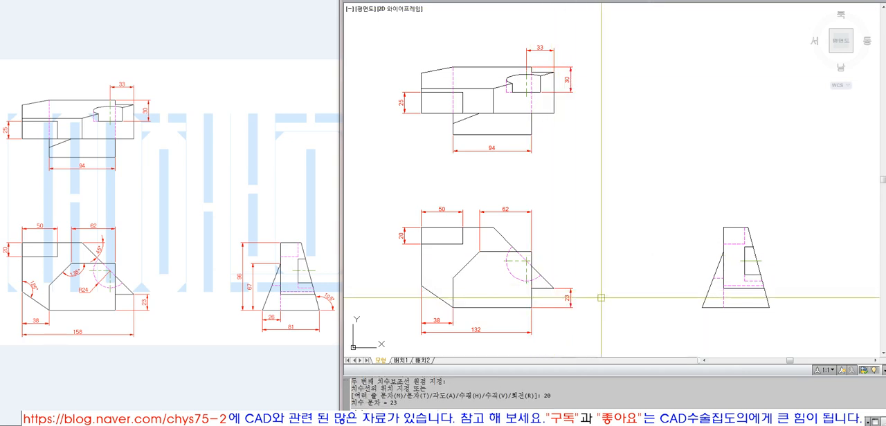
{"action": "left_click", "coordinate": [572, 294]}
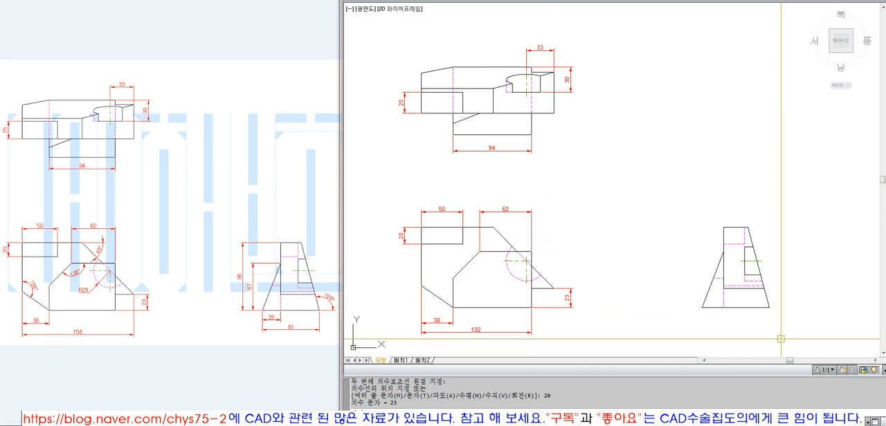
Copy the two horizontal dimensions below the front view to the side view, from the sloped edge's bottom corner to the hidden line's lower end
{"action": "type", "text": "c"}
{"action": "key", "text": "space"}
{"action": "left_click", "coordinate": [464, 339]}
{"action": "left_click", "coordinate": [440, 313]}
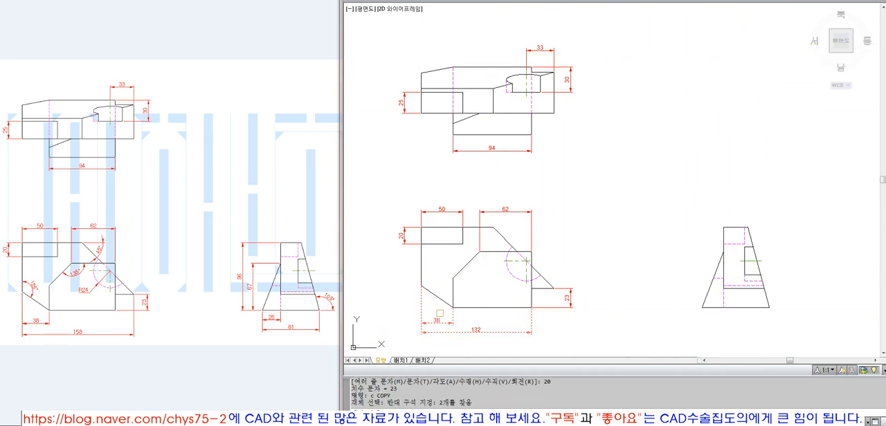
{"action": "key", "text": "space"}
{"action": "left_click", "coordinate": [454, 308]}
{"action": "left_click", "coordinate": [724, 307]}
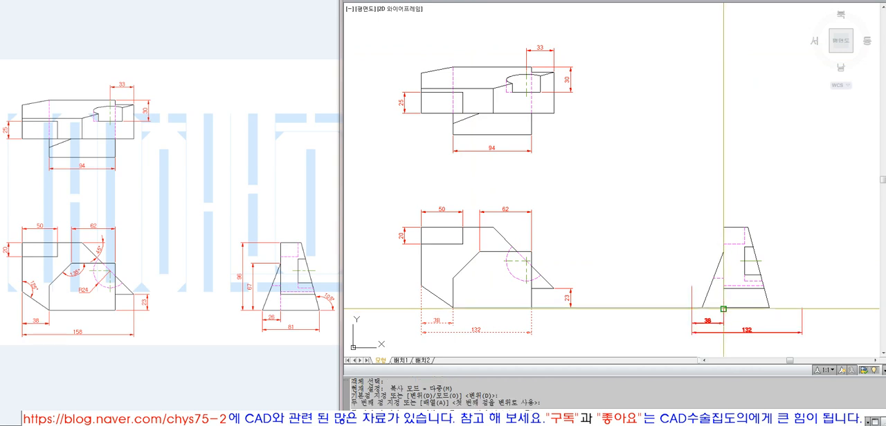
Stretch the left extension-line origins of both copied dimensions to the side view's bottom-left corner
{"action": "key", "text": "space"}
{"action": "left_click", "coordinate": [692, 289]}
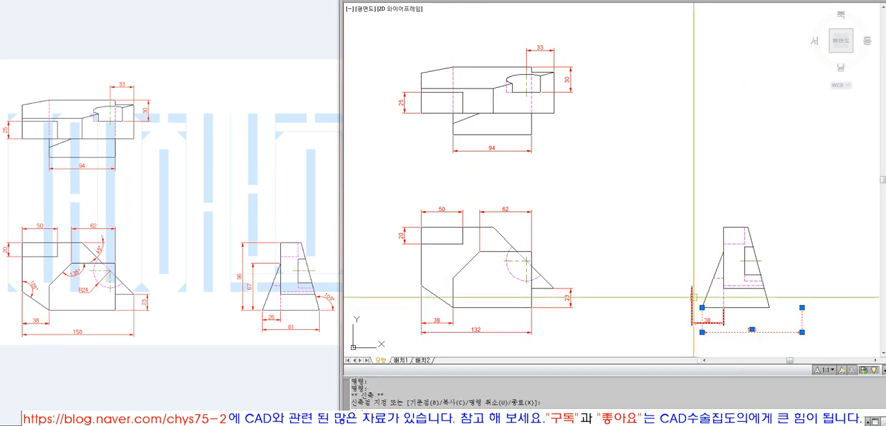
{"action": "left_click", "coordinate": [700, 305]}
{"action": "key", "text": "Escape"}
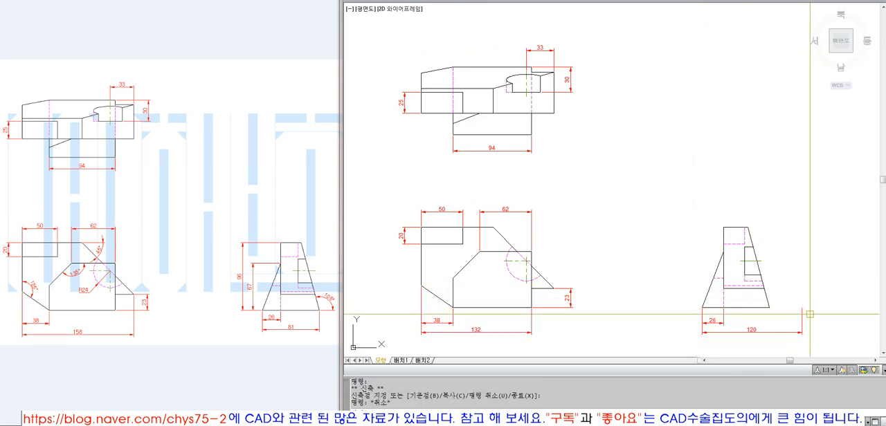
Stretch the lower copied dimension's right extension-line origin to the side view's bottom-right corner
{"action": "left_click", "coordinate": [809, 314]}
{"action": "left_click", "coordinate": [795, 323]}
{"action": "left_click", "coordinate": [802, 307]}
{"action": "left_click", "coordinate": [770, 307]}
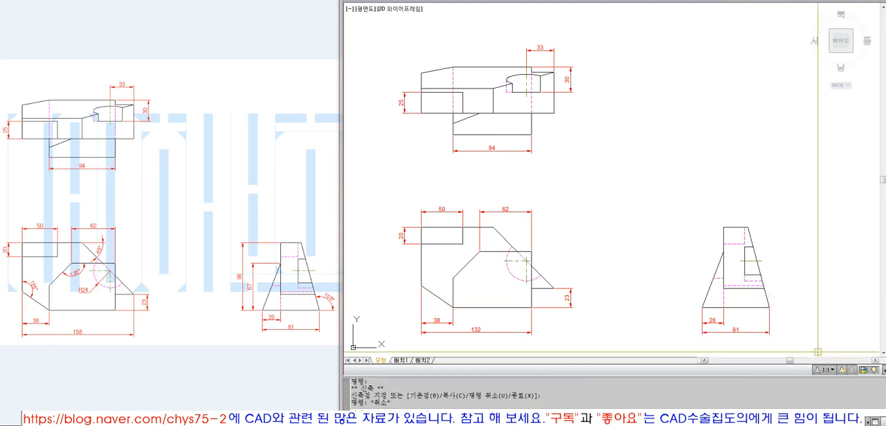
{"action": "key", "text": "Escape"}
{"action": "key", "text": "Escape"}
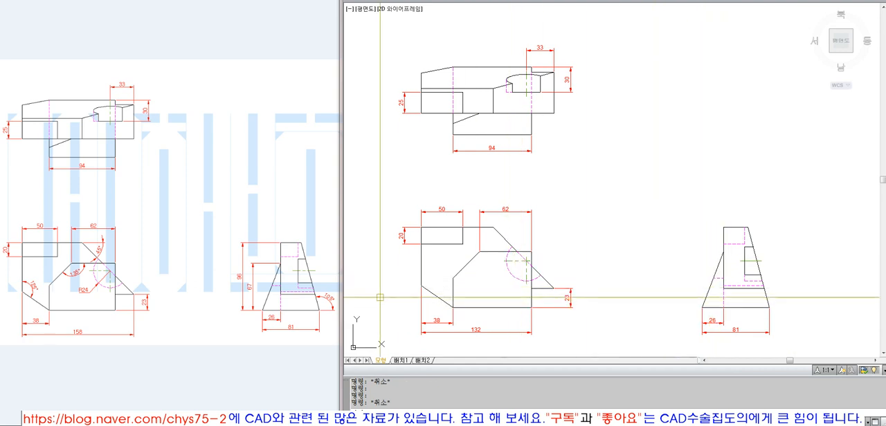
Add a vertical linear dimension from the top of the side view's left sloped edge to the bottom-left corner, offset 20
{"action": "left_click", "coordinate": [580, 0]}
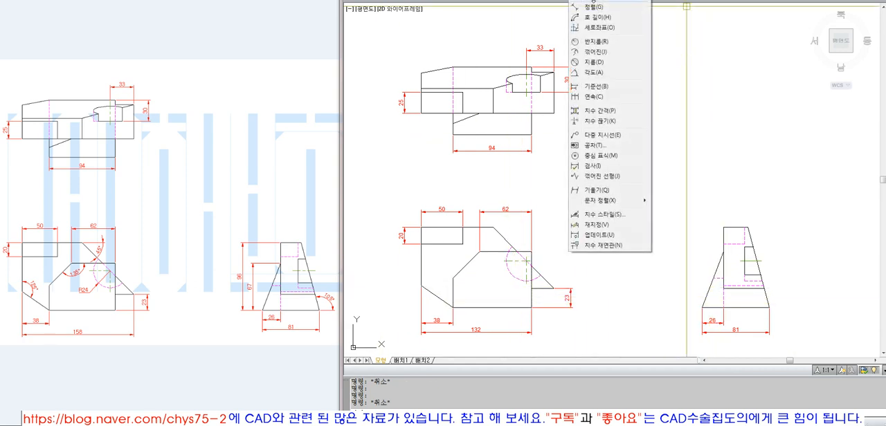
{"action": "left_click", "coordinate": [594, 1]}
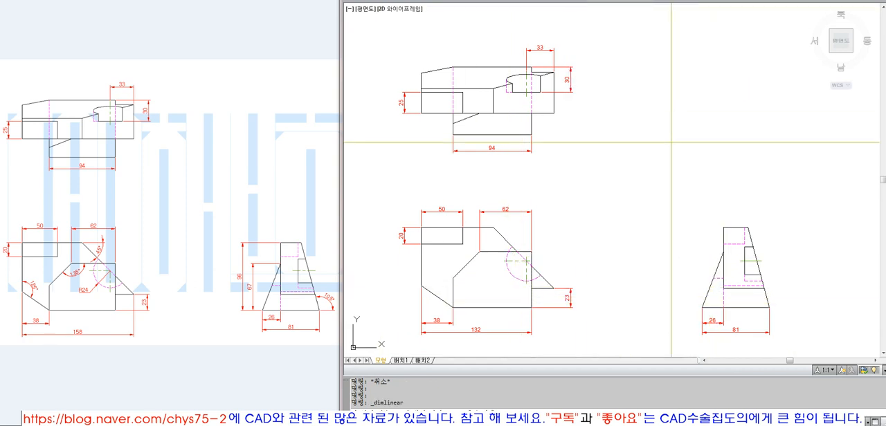
{"action": "left_click", "coordinate": [723, 251]}
{"action": "left_click", "coordinate": [702, 307]}
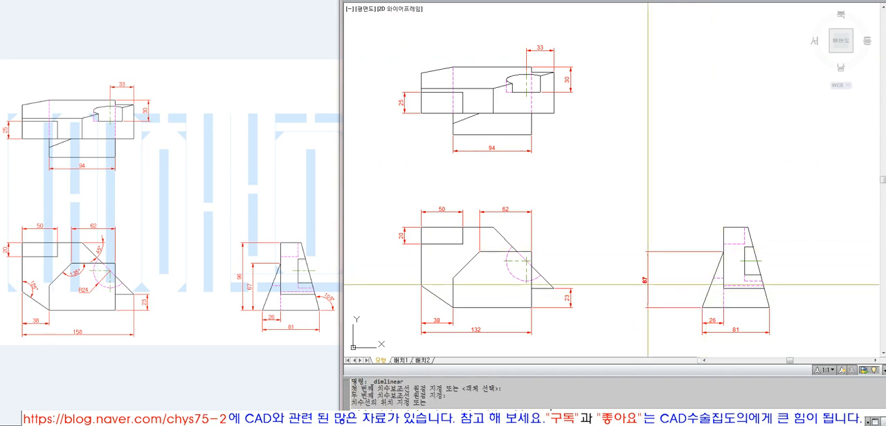
{"action": "type", "text": "20"}
{"action": "key", "text": "Return"}
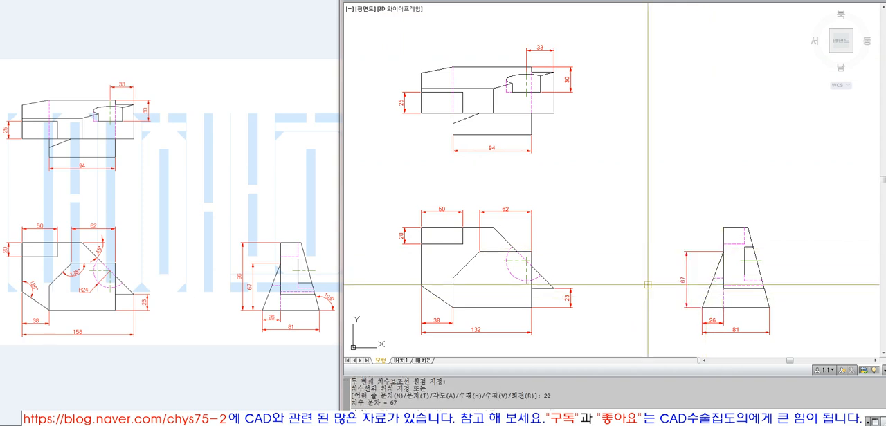
Add the side view's overall height dimension from its top-left corner to the bottom-left corner, offset 35
{"action": "key", "text": "Return"}
{"action": "left_click", "coordinate": [723, 227]}
{"action": "left_click", "coordinate": [702, 307]}
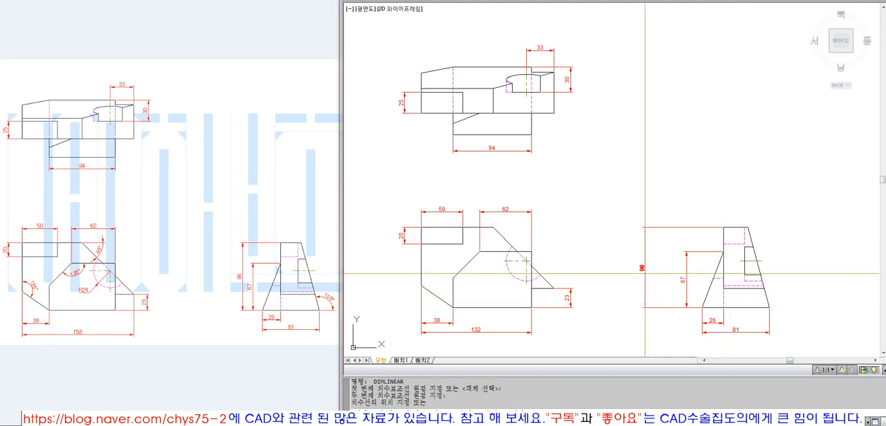
{"action": "type", "text": "35"}
{"action": "key", "text": "Return"}
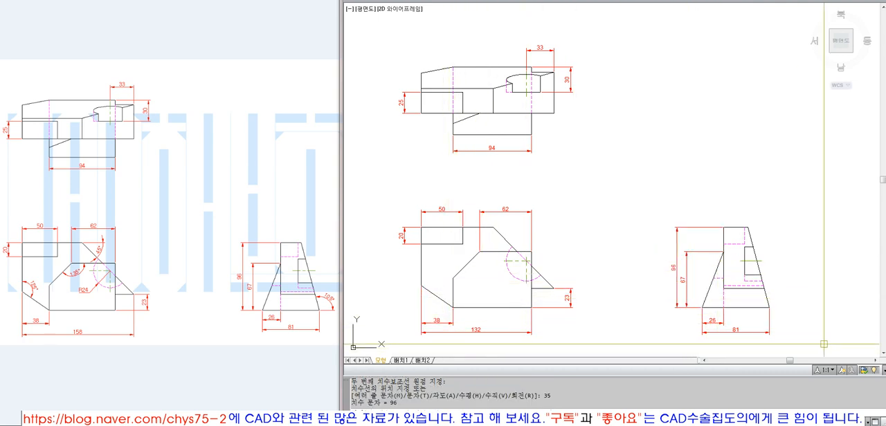
Add angular dimensions between the side view's right sloped edge and base, and between the front view's top edge and upper-right slope
{"action": "left_click", "coordinate": [586, 1]}
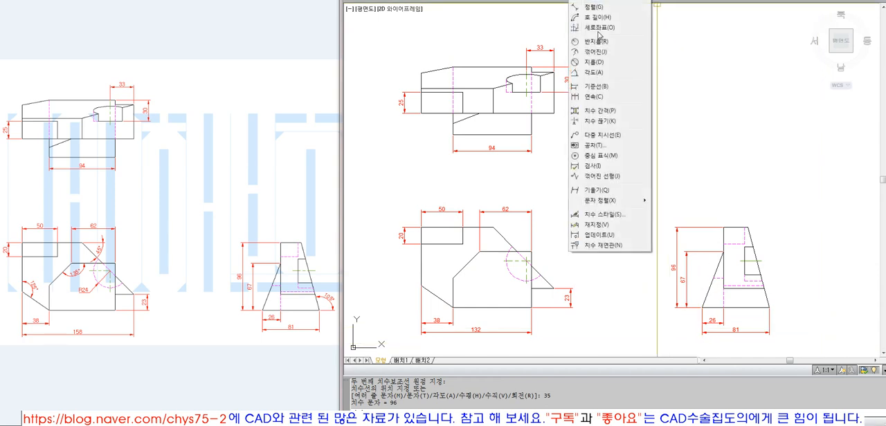
{"action": "left_click", "coordinate": [595, 71]}
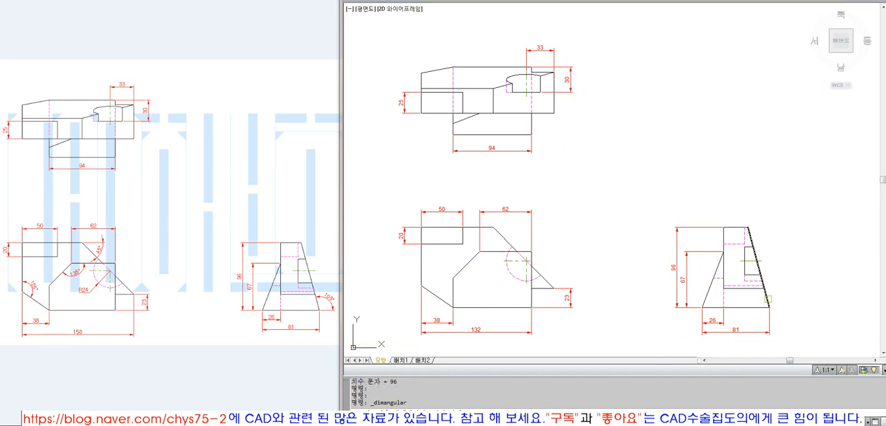
{"action": "left_click", "coordinate": [757, 308]}
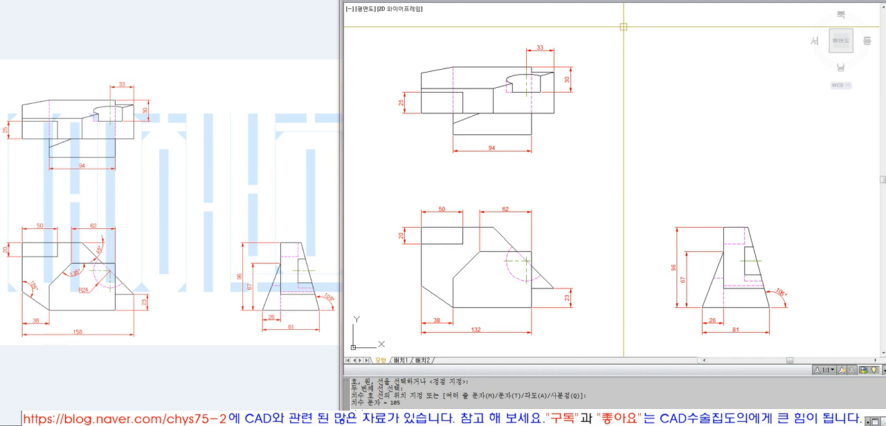
{"action": "key", "text": "Return"}
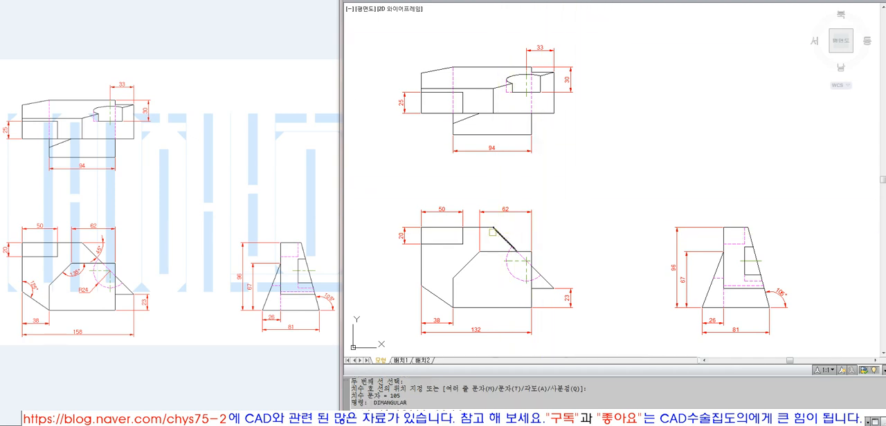
{"action": "left_click", "coordinate": [502, 236]}
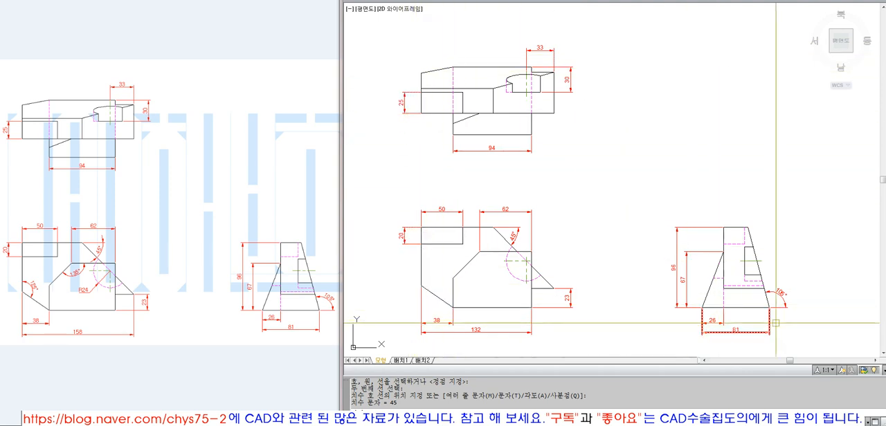
Measure the distance straight down from the right end of the 38 dimension line below the front view
{"action": "type", "text": "di DIST"}
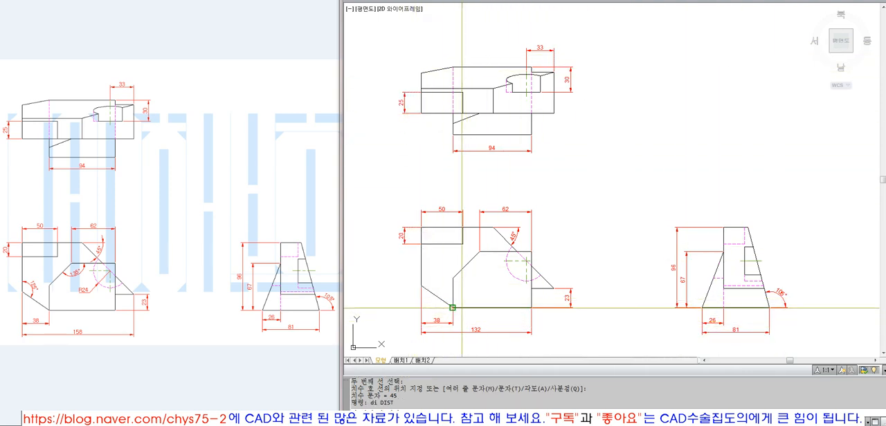
{"action": "key", "text": "Return"}
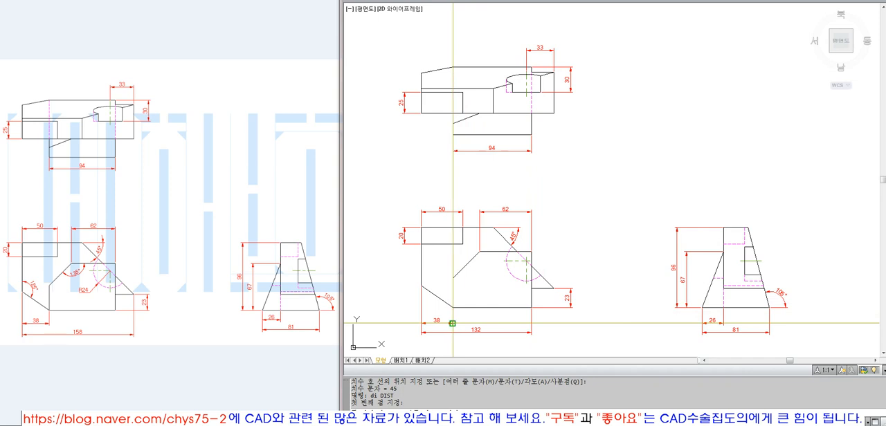
{"action": "left_click", "coordinate": [452, 324]}
{"action": "left_click", "coordinate": [452, 339]}
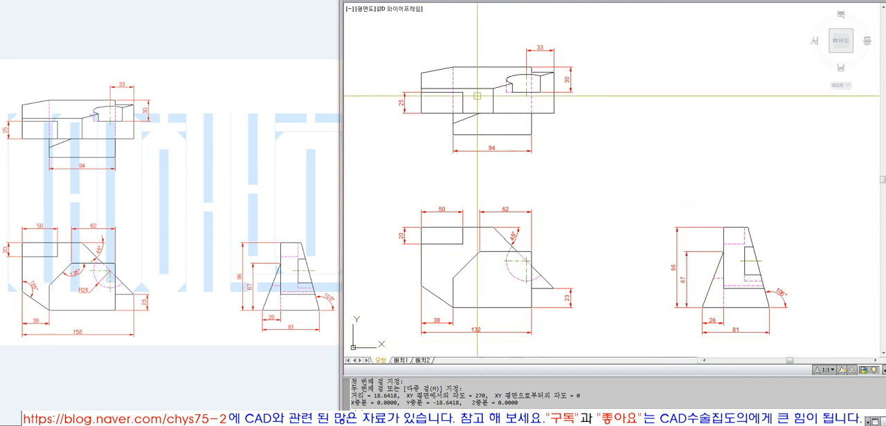
Examine the dimensioned views, the full drawing extents and the title frame up close
{"action": "type", "text": "z"}
{"action": "key", "text": "Return"}
{"action": "left_click", "coordinate": [384, 28]}
{"action": "left_click", "coordinate": [797, 340]}
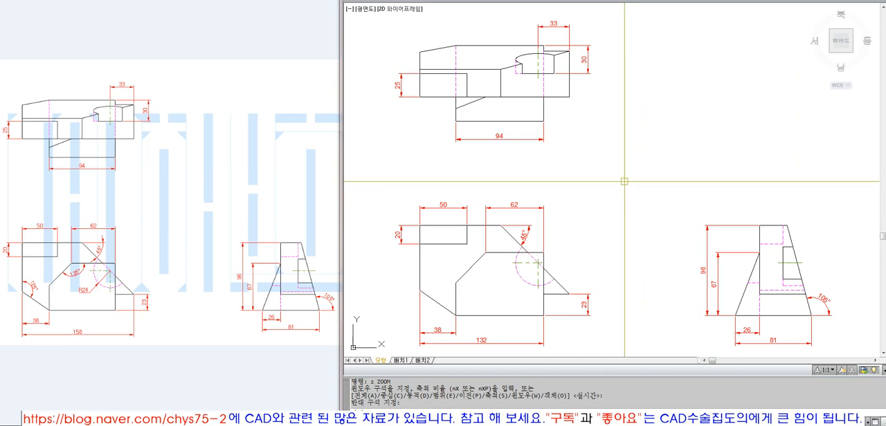
{"action": "type", "text": "z"}
{"action": "key", "text": "Return"}
{"action": "type", "text": "e"}
{"action": "key", "text": "Return"}
{"action": "type", "text": "z"}
{"action": "key", "text": "Return"}
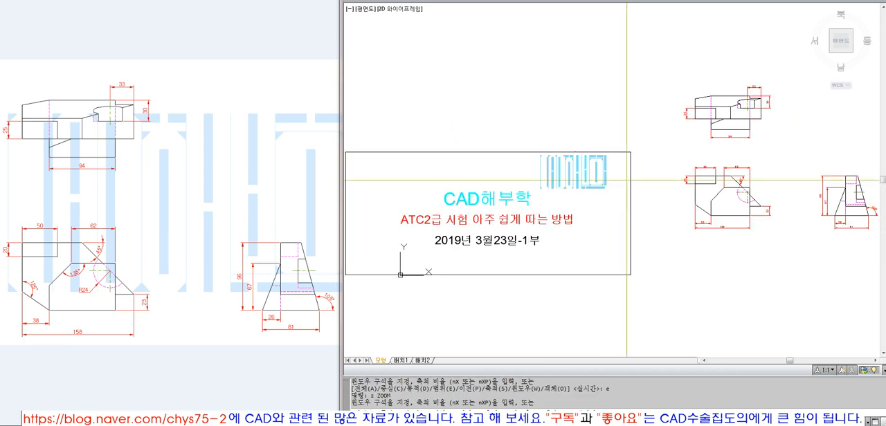
{"action": "type", "text": "o"}
{"action": "key", "text": "Return"}
{"action": "left_click", "coordinate": [629, 181]}
{"action": "key", "text": "Return"}
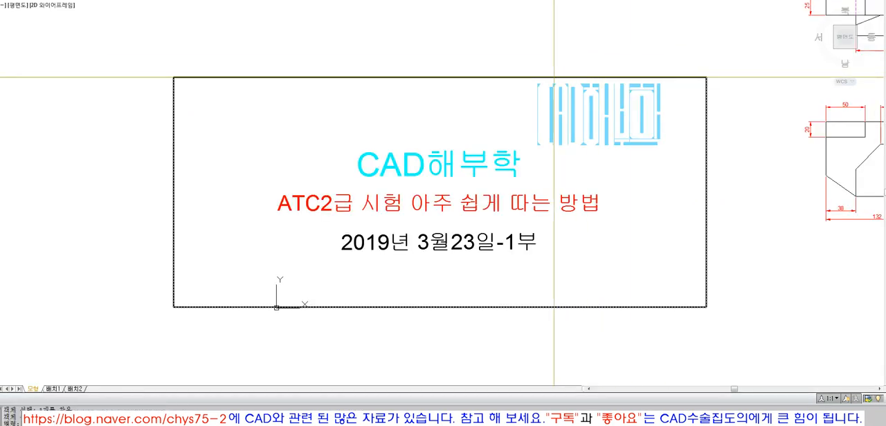
{"action": "left_click", "coordinate": [526, 77]}
{"action": "key", "text": "space"}
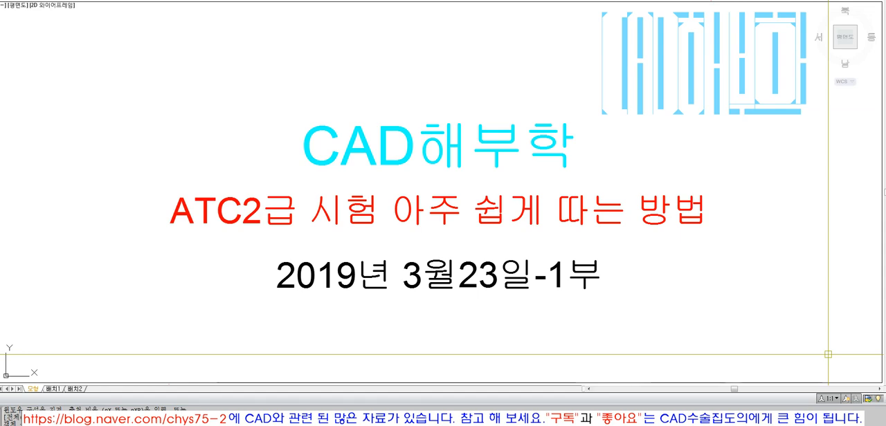
Draw a 45° projection line starting level with the top view's bottom edge and above the side view's bottom-left corner
{"action": "scroll", "coordinate": [534, 240], "scroll_direction": "down", "scroll_amount": 2}
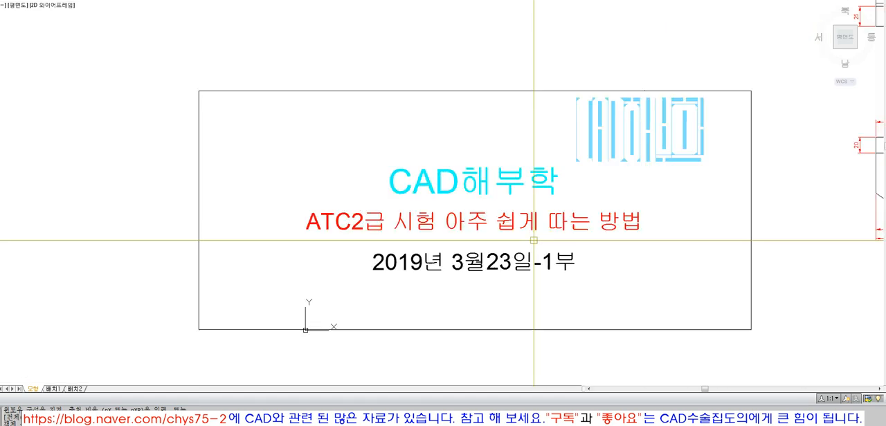
{"action": "middle_click_drag", "start_coordinate": [534, 240], "coordinate": [254, 295]}
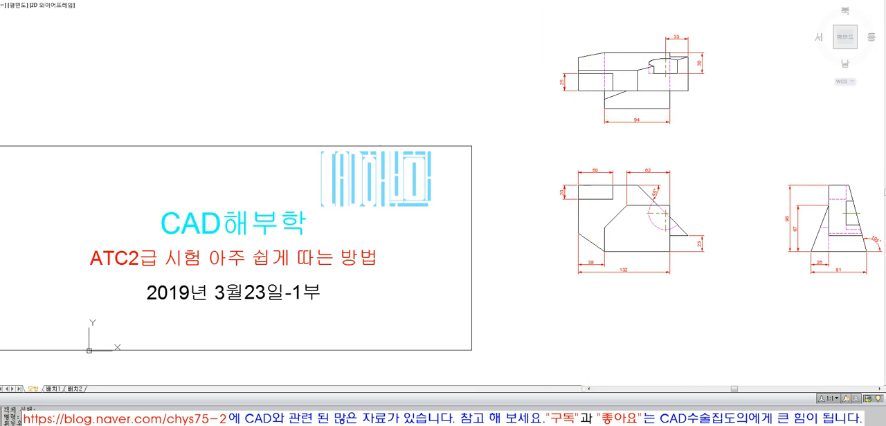
{"action": "type", "text": "z"}
{"action": "key", "text": "space"}
{"action": "scroll", "coordinate": [543, 38], "scroll_direction": "down", "scroll_amount": 2}
{"action": "left_click", "coordinate": [537, 30]}
{"action": "left_click", "coordinate": [784, 205]}
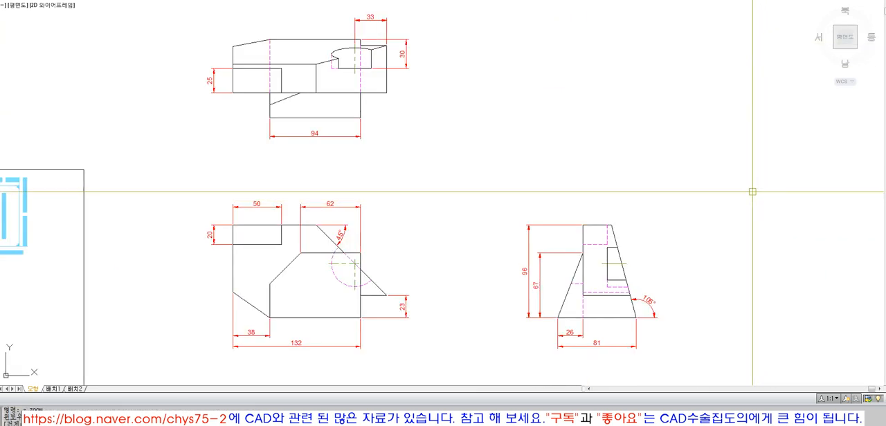
{"action": "left_click", "coordinate": [360, 118]}
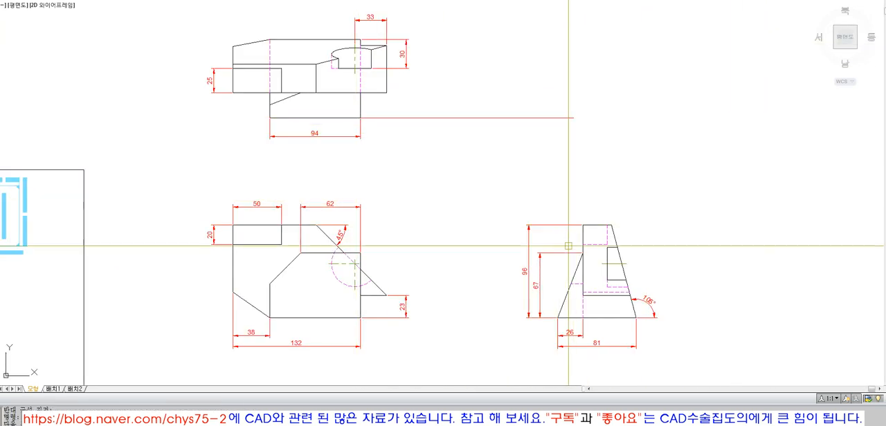
{"action": "left_click", "coordinate": [558, 117]}
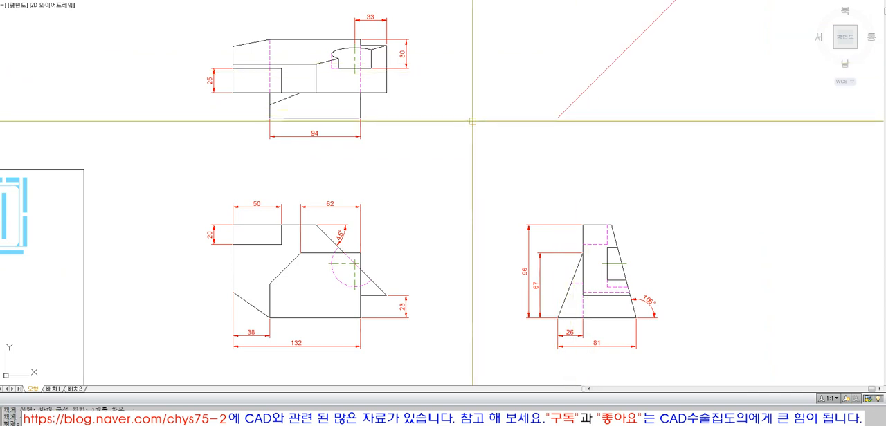
Make the 작업선HIDDEN layer current
{"action": "scroll", "coordinate": [470, 155], "scroll_direction": "down", "scroll_amount": 2}
{"action": "left_click", "coordinate": [303, 27]}
{"action": "left_click", "coordinate": [641, 303]}
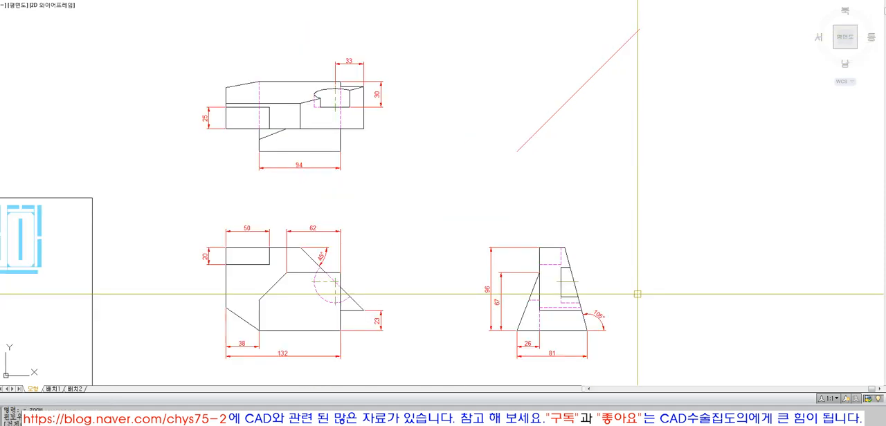
{"action": "left_click", "coordinate": [208, 0]}
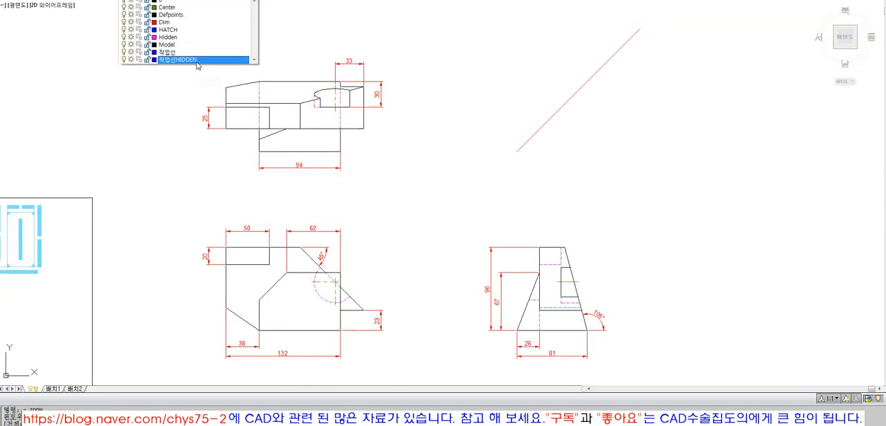
{"action": "left_click", "coordinate": [197, 61]}
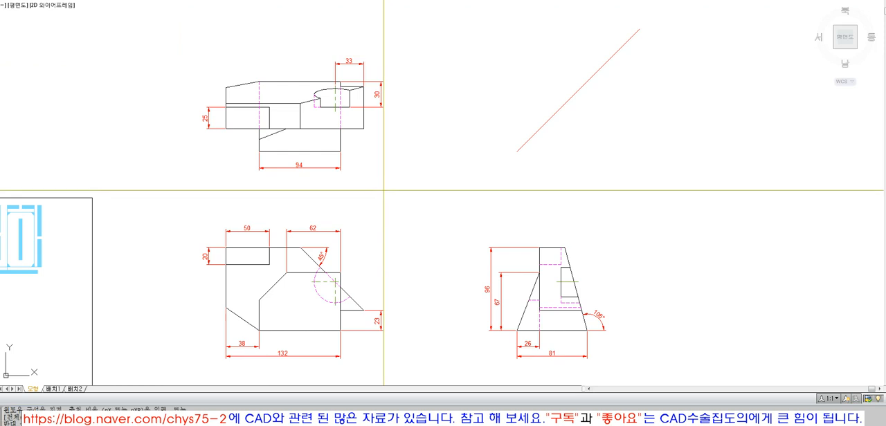
Draw a projection line from the front view's lower-right tip across to the side view's right sloped edge and vertically up
{"action": "left_click", "coordinate": [353, 311]}
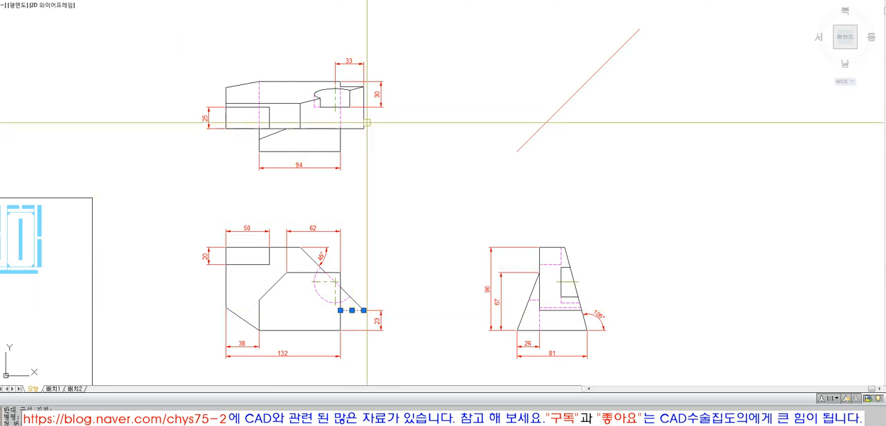
{"action": "key", "text": "Escape"}
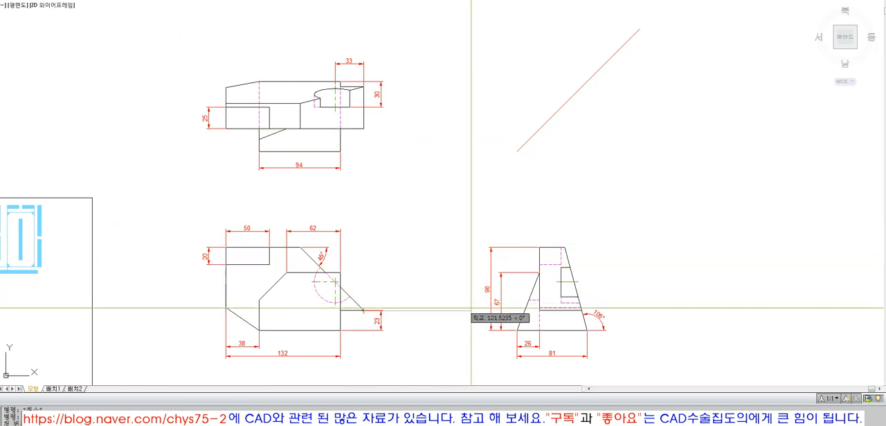
{"action": "left_click", "coordinate": [581, 311]}
{"action": "left_click", "coordinate": [598, 154]}
{"action": "key", "text": "space"}
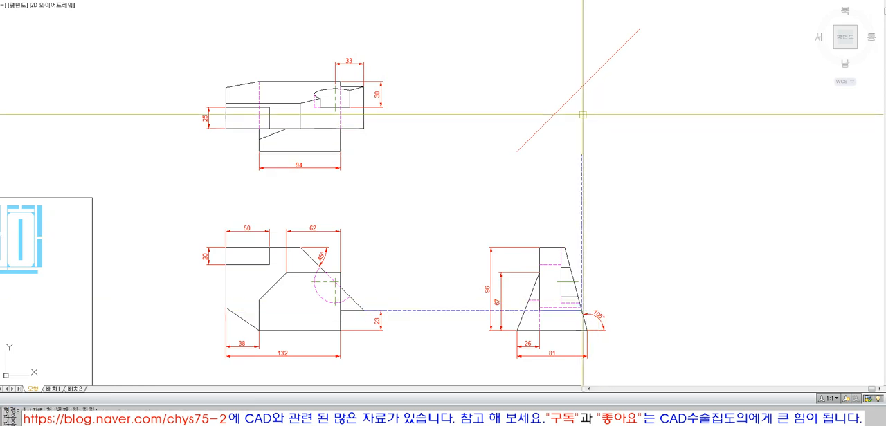
Extend the vertical projection line from the side view's right sloped edge up to the 45° line
{"action": "type", "text": "ex"}
{"action": "key", "text": "space"}
{"action": "left_click", "coordinate": [581, 88]}
{"action": "key", "text": "space"}
{"action": "type", "text": "l"}
{"action": "key", "text": "space"}
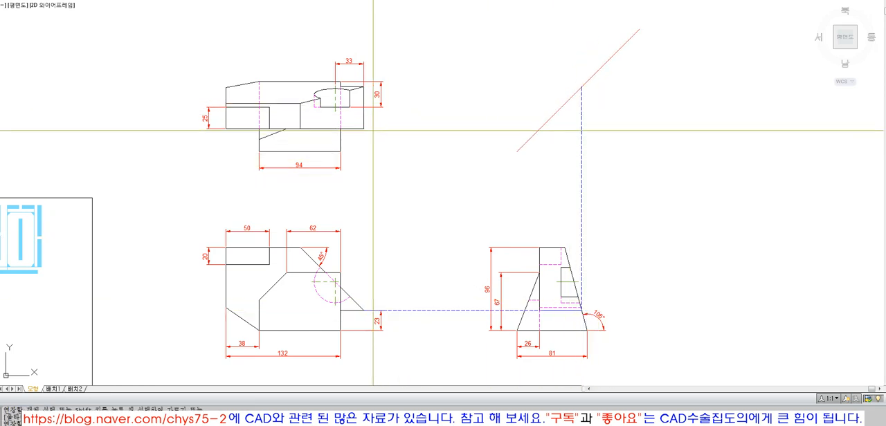
{"action": "left_click", "coordinate": [364, 129]}
{"action": "key", "text": "Escape"}
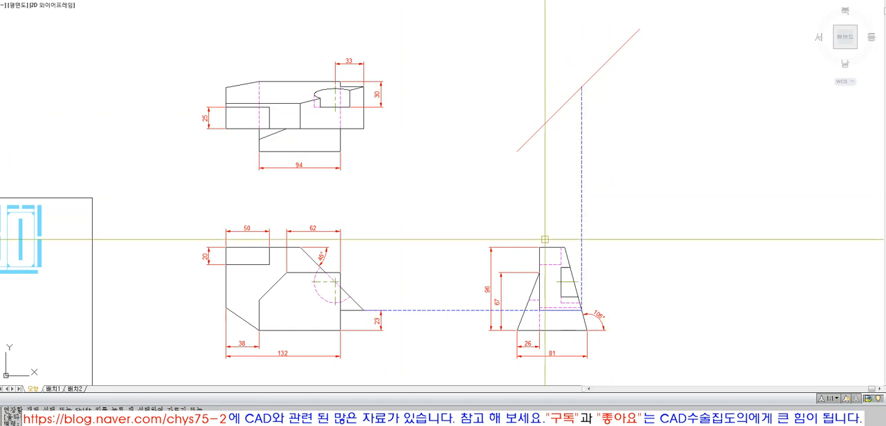
Draw a vertical projection line from the left end of the side view's horizontal edge and extend it to the 45° line
{"action": "left_click", "coordinate": [539, 310]}
{"action": "left_click", "coordinate": [539, 146]}
{"action": "type", "text": "ex"}
{"action": "left_click", "coordinate": [537, 132]}
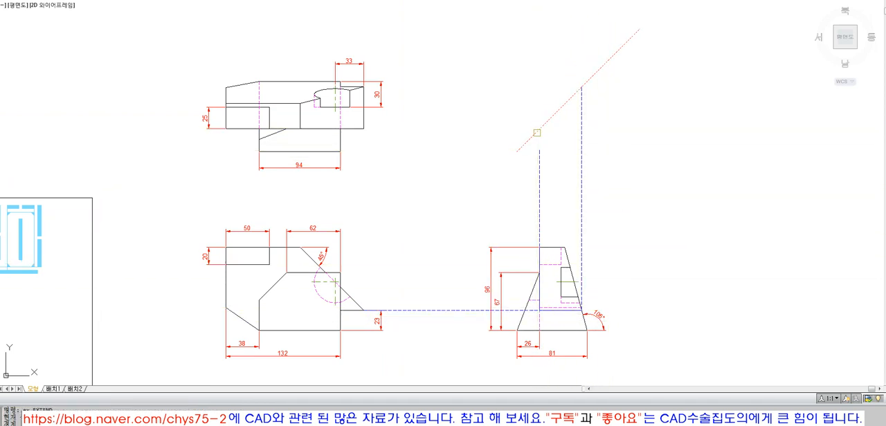
{"action": "key", "text": "space"}
{"action": "left_click", "coordinate": [539, 161]}
Erase the vertical projection line rising from the side view's right sloped edge
{"action": "type", "text": "e"}
{"action": "left_click", "coordinate": [581, 185]}
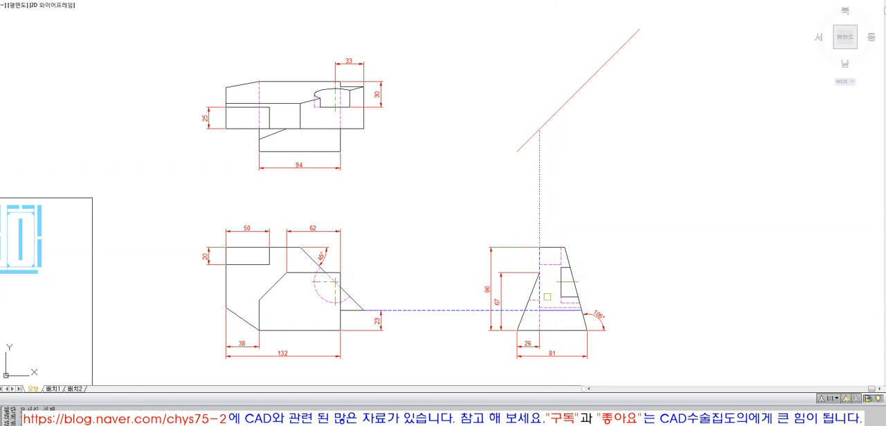
{"action": "key", "text": "space"}
Draw a projection line from the 45° line across to the top view's lower-right corner and down to the front view's lower-right tip
{"action": "type", "text": "l"}
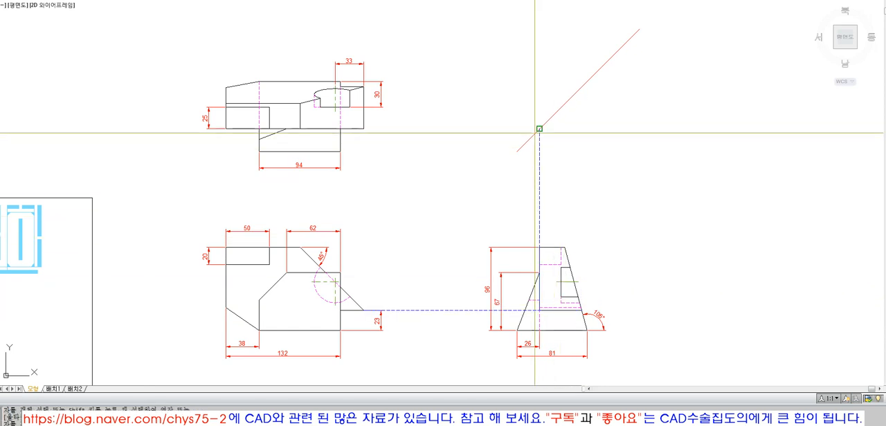
{"action": "left_click", "coordinate": [538, 131]}
{"action": "left_click", "coordinate": [363, 129]}
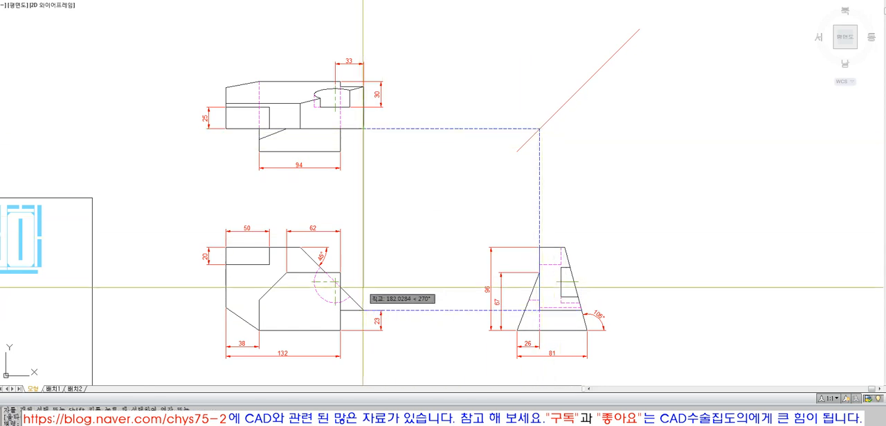
{"action": "left_click", "coordinate": [362, 309]}
{"action": "key", "text": "space"}
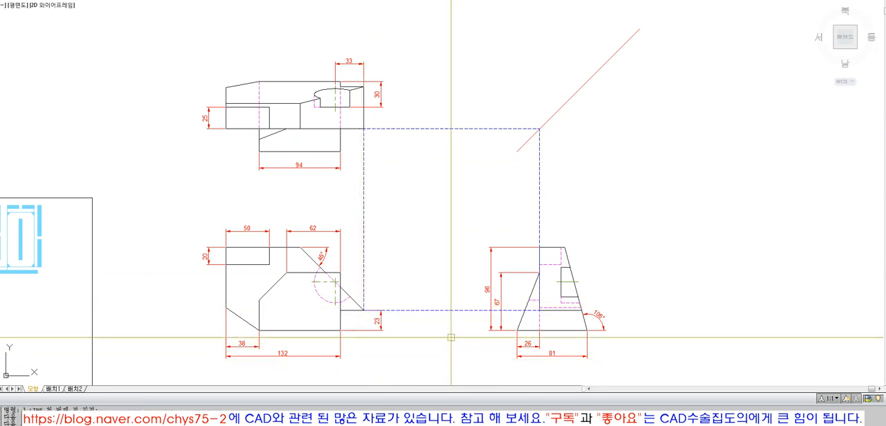
Erase the horizontal and vertical projection lines linking the top, front and side views
{"action": "left_click", "coordinate": [444, 311]}
{"action": "type", "text": "e"}
{"action": "left_click", "coordinate": [539, 197]}
{"action": "key", "text": "space"}
{"action": "key", "text": "space"}
{"action": "left_click", "coordinate": [388, 179]}
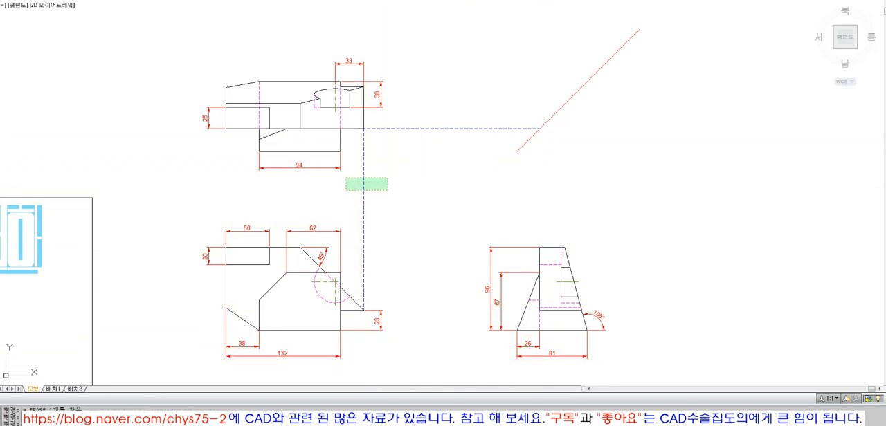
{"action": "left_click", "coordinate": [346, 191]}
{"action": "key", "text": "space"}
{"action": "left_click", "coordinate": [393, 129]}
{"action": "key", "text": "space"}
Draw a projection rectangle from the top view's lower-right corner to the left end of the side view's horizontal edge
{"action": "type", "text": "rec"}
{"action": "left_click", "coordinate": [363, 128]}
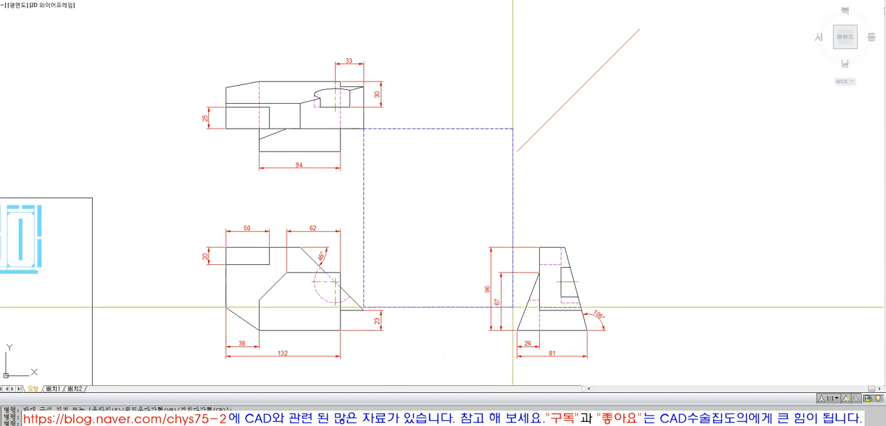
{"action": "left_click", "coordinate": [539, 310]}
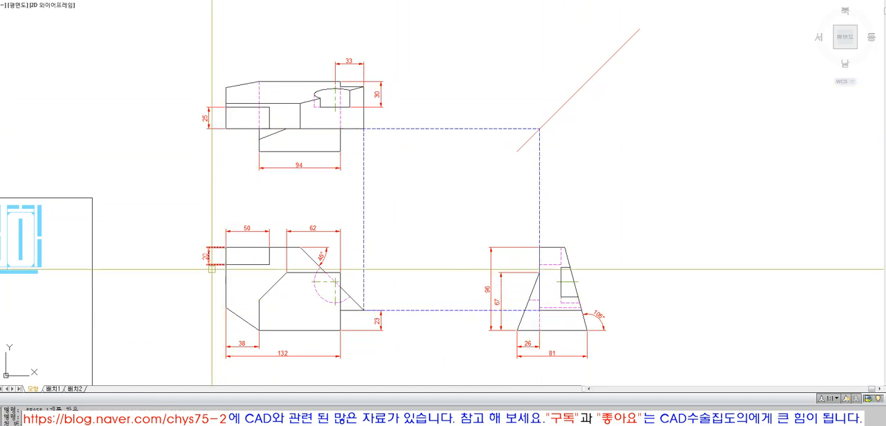
Draw a larger projection rectangle from the top view's upper-left corner to the right end of the side view's horizontal edge
{"action": "type", "text": "rec RECTANG"}
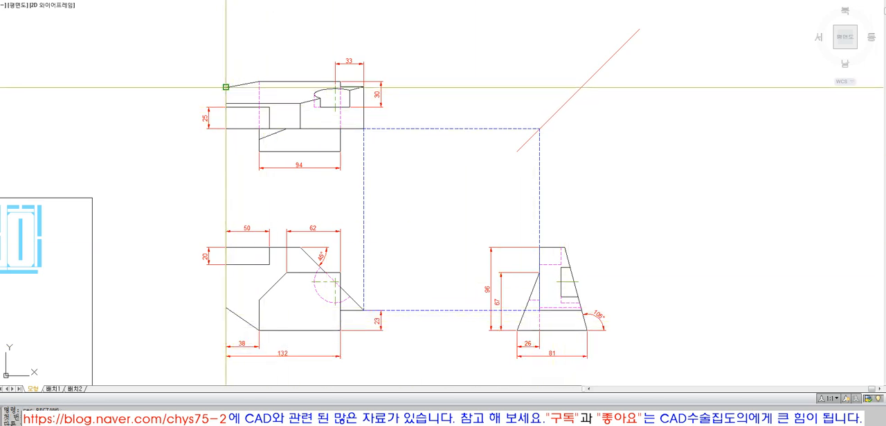
{"action": "left_click", "coordinate": [226, 87]}
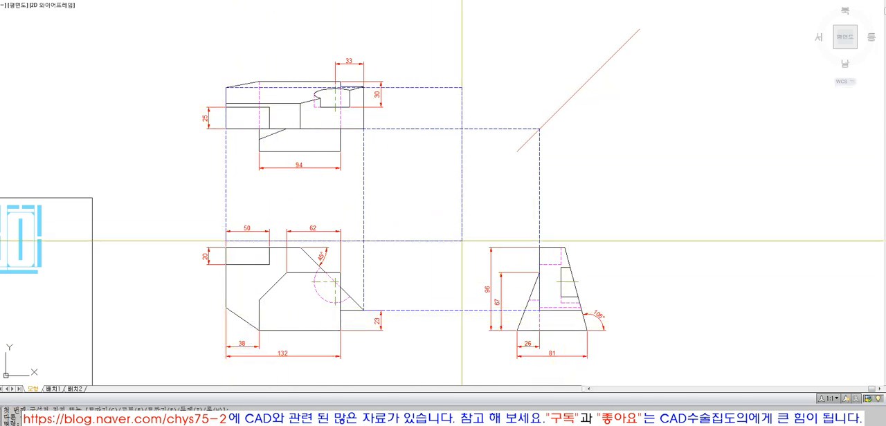
{"action": "left_click", "coordinate": [581, 311]}
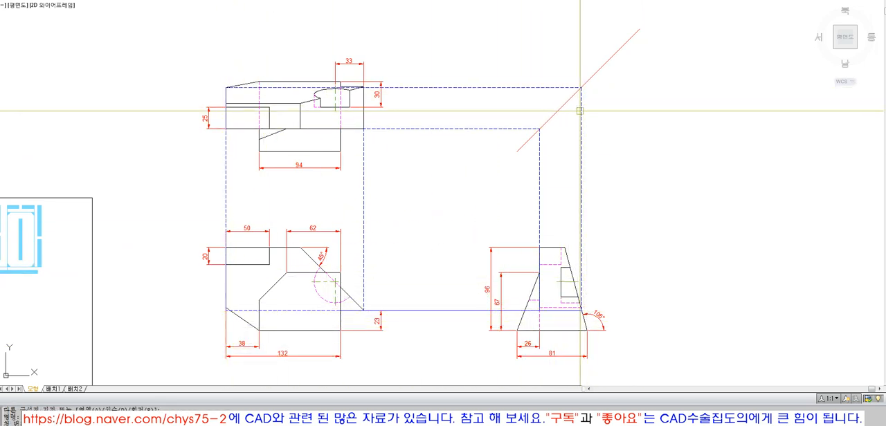
Erase both projection rectangles linking the top, front and side views
{"action": "type", "text": "rec RECTANG"}
{"action": "left_click", "coordinate": [457, 158]}
{"action": "key", "text": "space"}
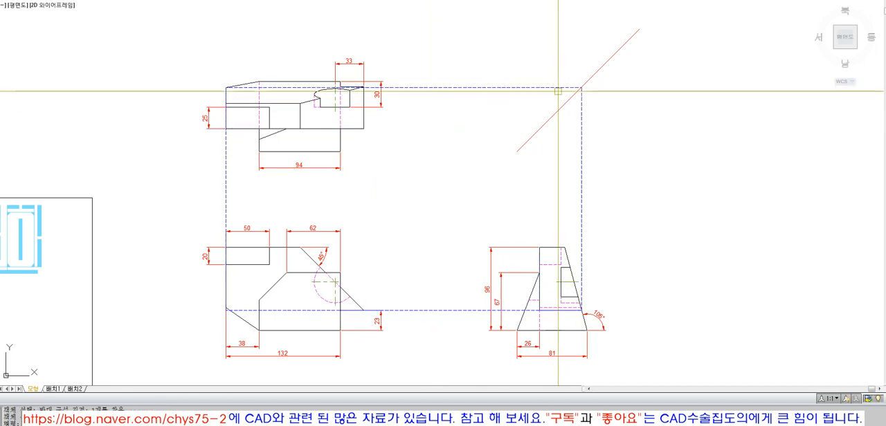
{"action": "left_click", "coordinate": [578, 100]}
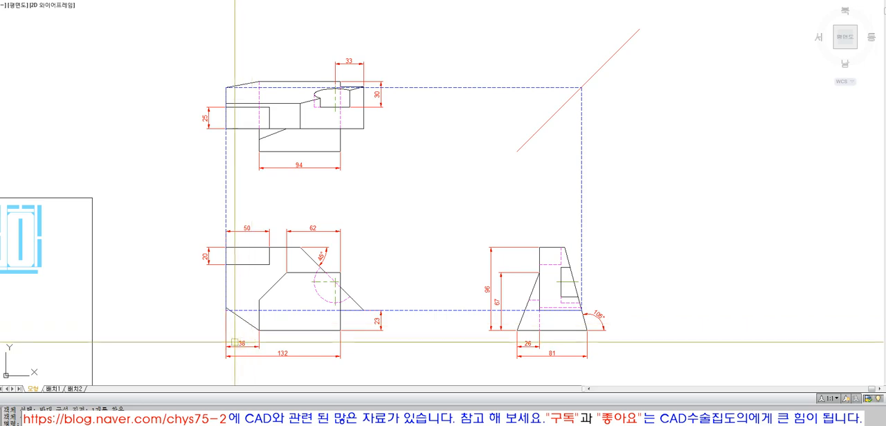
{"action": "scroll", "coordinate": [229, 315], "scroll_direction": "up", "scroll_amount": 2}
{"action": "scroll", "coordinate": [229, 315], "scroll_direction": "up", "scroll_amount": 4}
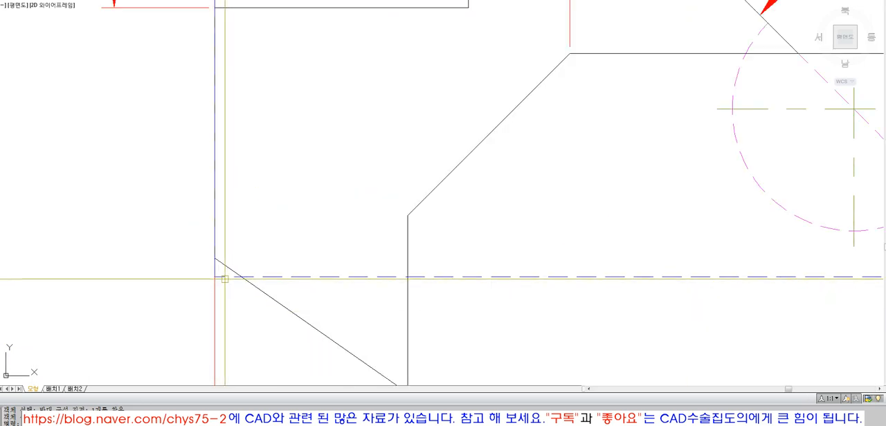
{"action": "key", "text": "space"}
{"action": "scroll", "coordinate": [228, 298], "scroll_direction": "down", "scroll_amount": 4}
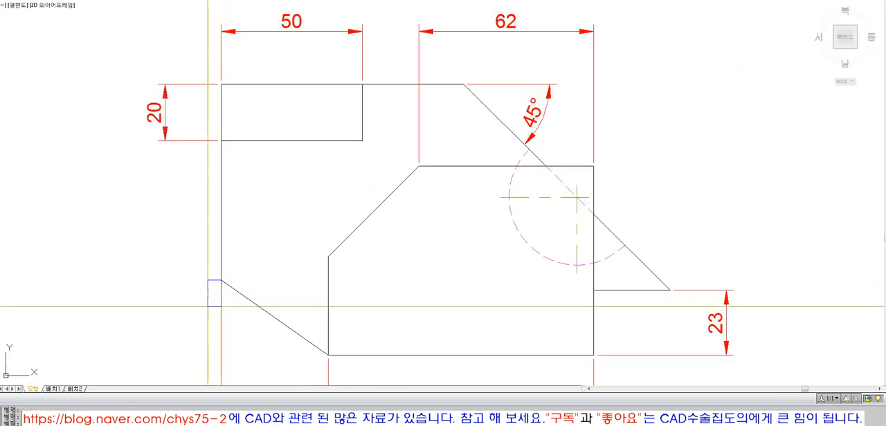
Draw a projection rectangle from the top view's upper-left corner to the side view's slanted edge, level with the front view's lower-left corner
{"action": "scroll", "coordinate": [231, 310], "scroll_direction": "down", "scroll_amount": 3}
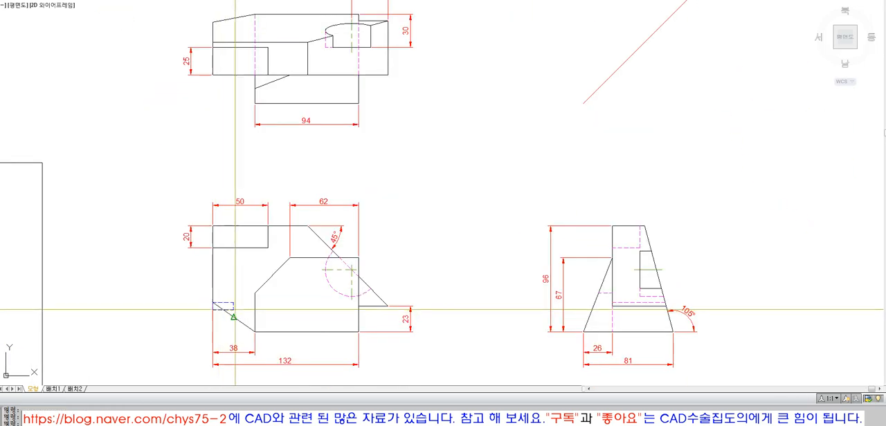
{"action": "left_click", "coordinate": [212, 22]}
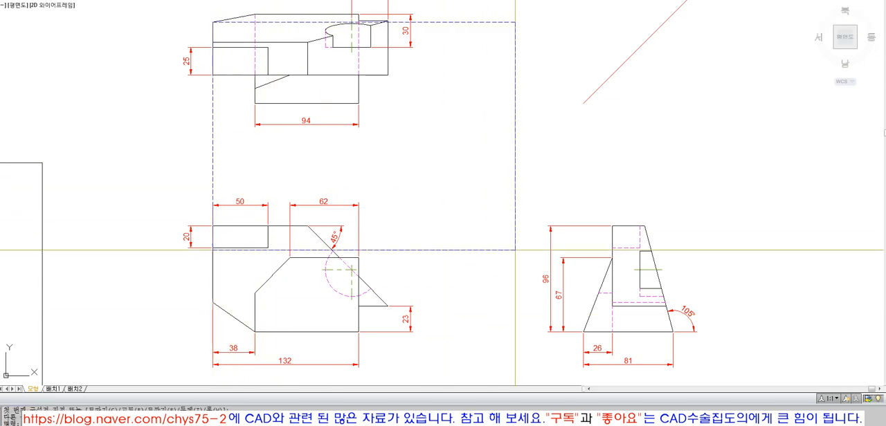
{"action": "left_click", "coordinate": [665, 303]}
{"action": "scroll", "coordinate": [699, 326], "scroll_direction": "down", "scroll_amount": 2}
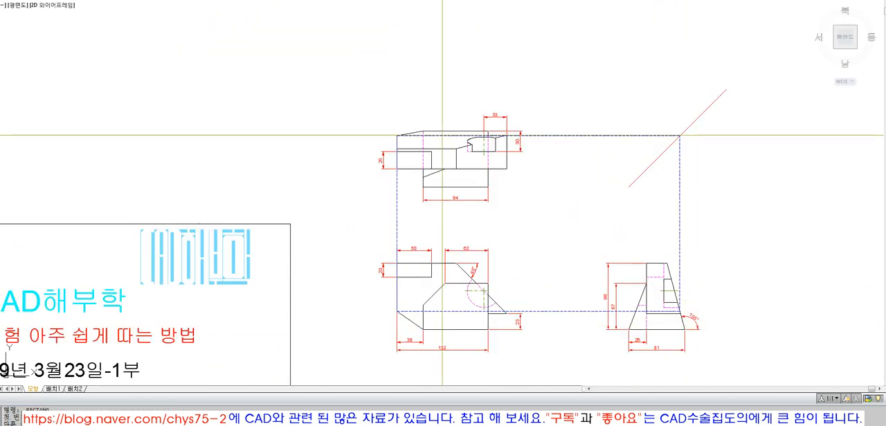
Erase the projection rectangle that links the top, front and side views
{"action": "type", "text": "z"}
{"action": "key", "text": "Return"}
{"action": "left_click", "coordinate": [357, 110]}
{"action": "left_click", "coordinate": [735, 363]}
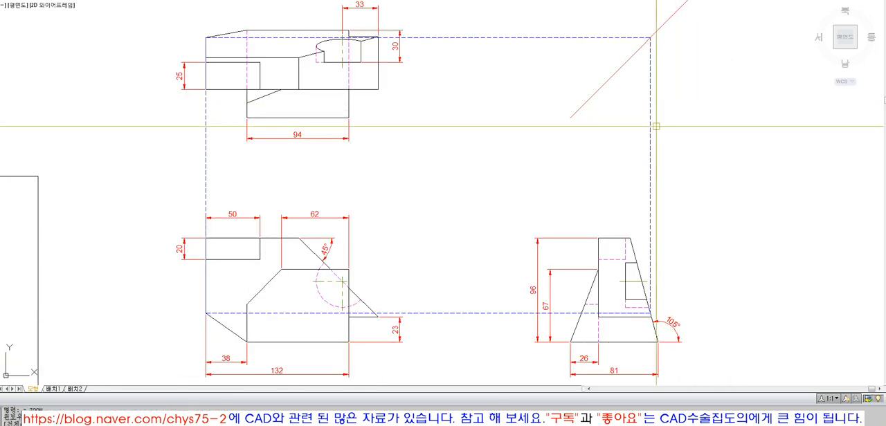
{"action": "left_click", "coordinate": [692, 148]}
{"action": "left_click", "coordinate": [599, 153]}
{"action": "key", "text": "Delete"}
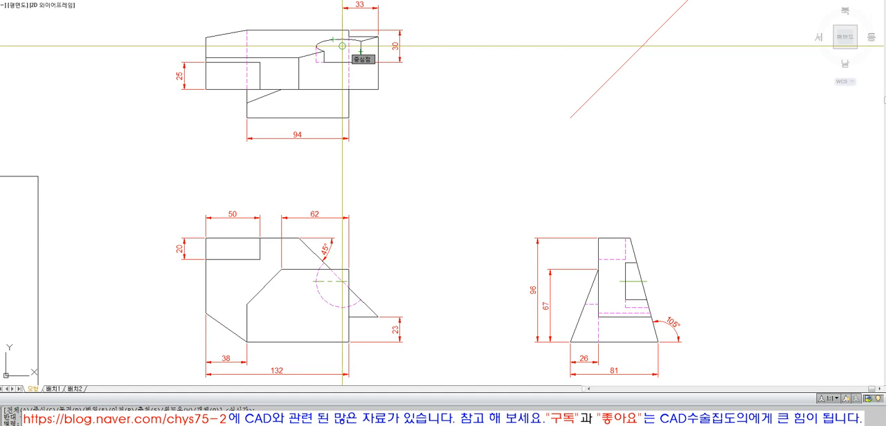
{"action": "key", "text": "Escape"}
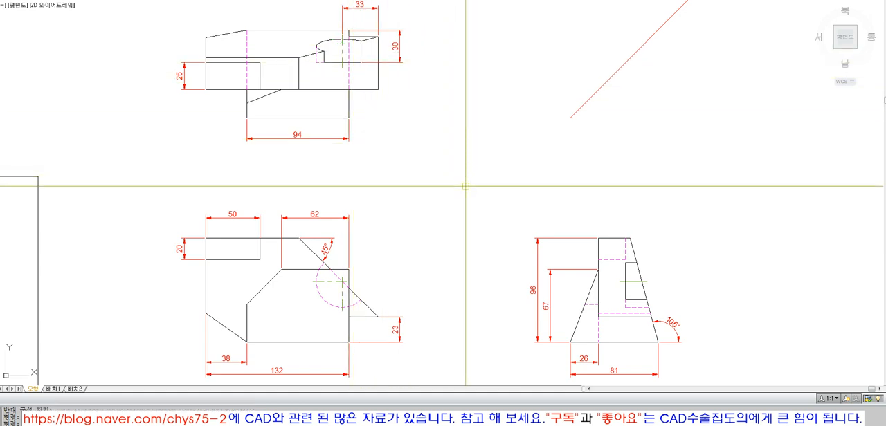
{"action": "middle_click_drag", "start_coordinate": [450, 177], "coordinate": [451, 189]}
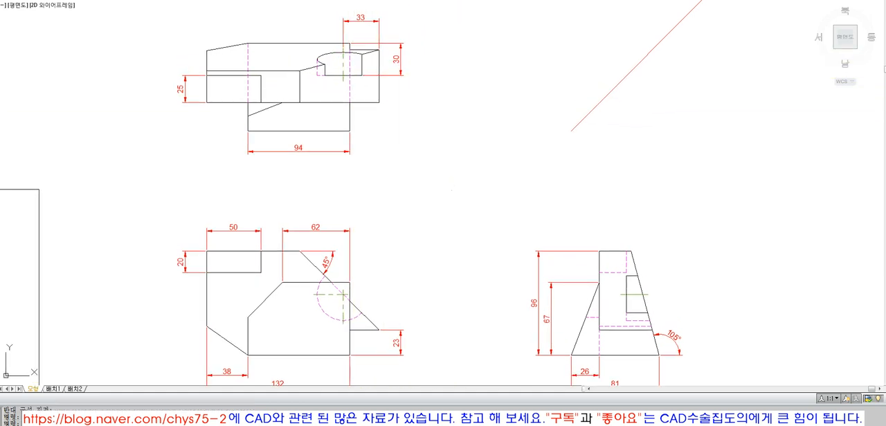
{"action": "left_click_drag", "start_coordinate": [451, 190], "coordinate": [494, 171]}
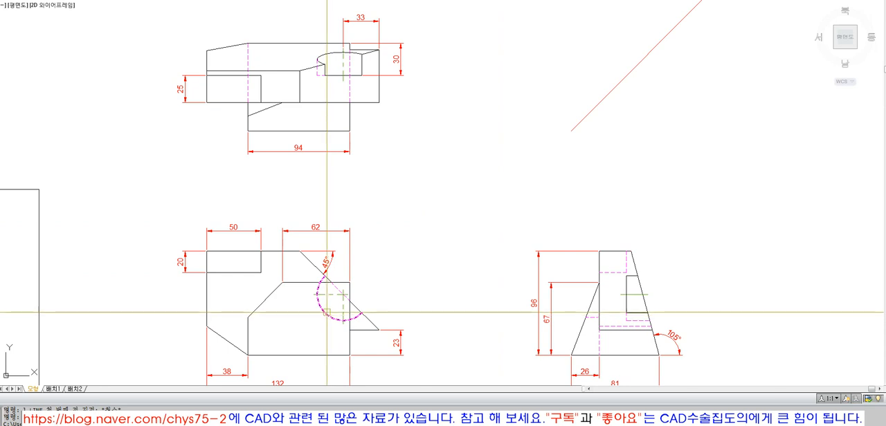
{"action": "left_click", "coordinate": [318, 60]}
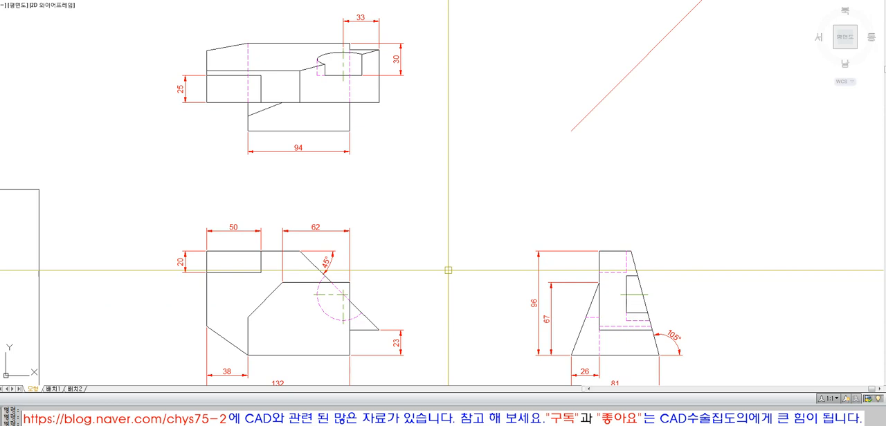
{"action": "left_click", "coordinate": [323, 55]}
{"action": "key", "text": "Escape"}
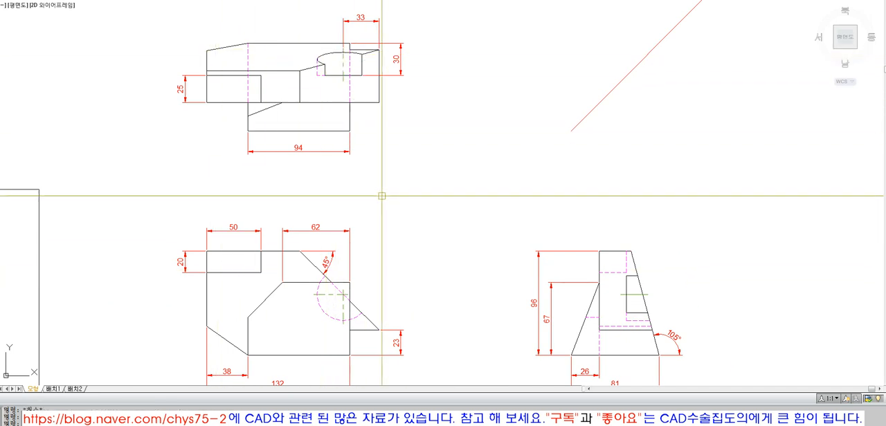
Draw a vertical projection line from the front view's hidden arc at its left quadrant and extend it to the top view's hidden horizontal edge
{"action": "type", "text": "l"}
{"action": "key", "text": "space"}
{"action": "left_click", "coordinate": [318, 295]}
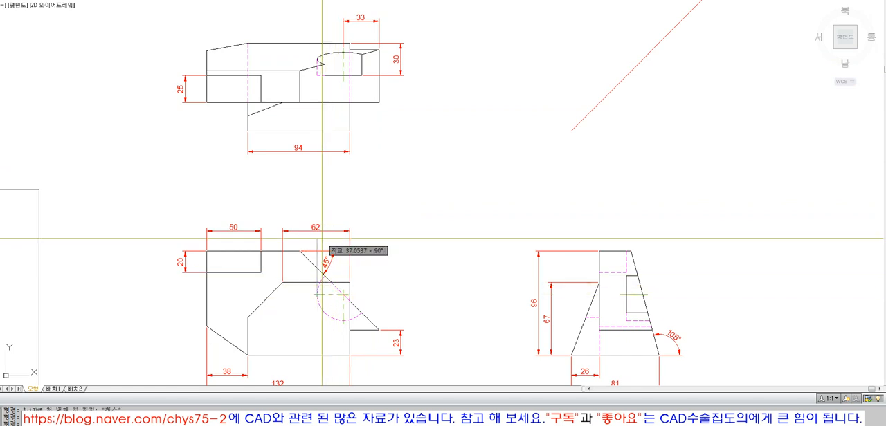
{"action": "left_click", "coordinate": [325, 84]}
{"action": "key", "text": "space"}
{"action": "left_click", "coordinate": [329, 75]}
{"action": "type", "text": "ex"}
{"action": "key", "text": "space"}
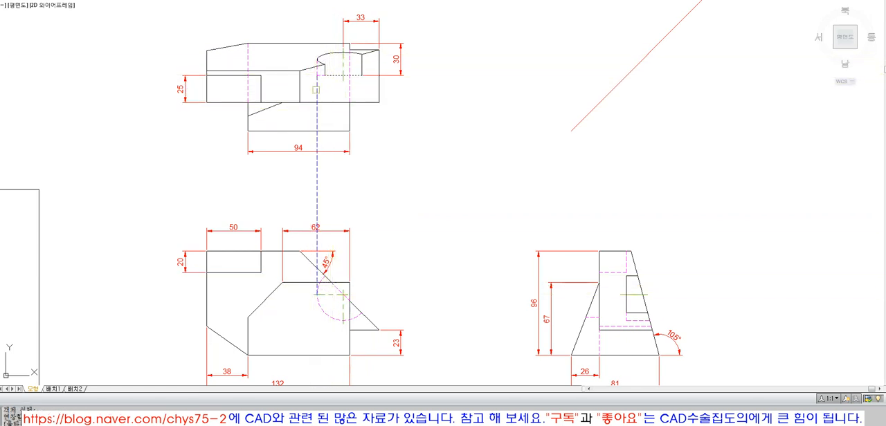
{"action": "left_click", "coordinate": [316, 90]}
{"action": "key", "text": "space"}
{"action": "left_click", "coordinate": [317, 91]}
{"action": "key", "text": "Escape"}
{"action": "left_click", "coordinate": [310, 53]}
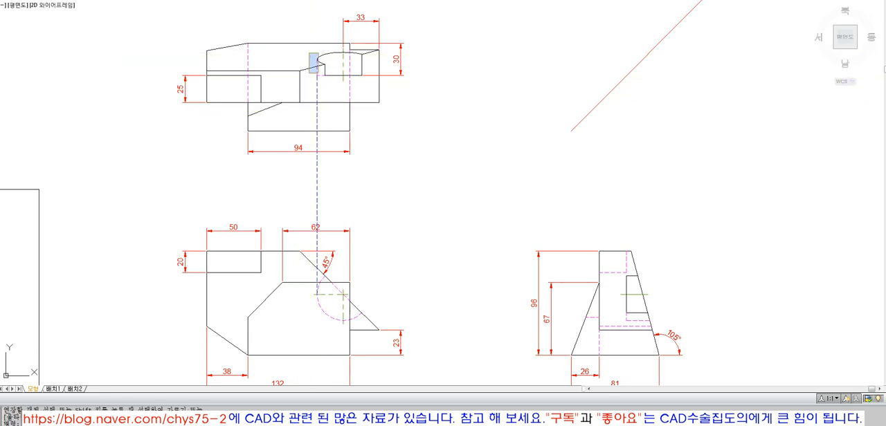
{"action": "key", "text": "Escape"}
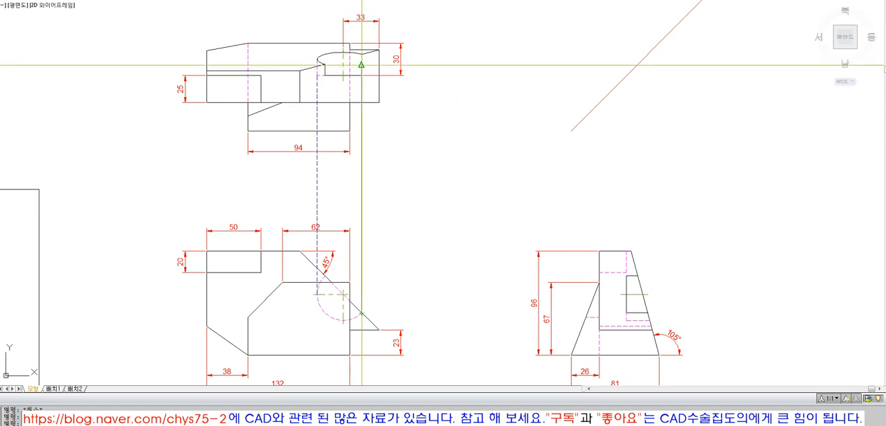
{"action": "key", "text": "Escape"}
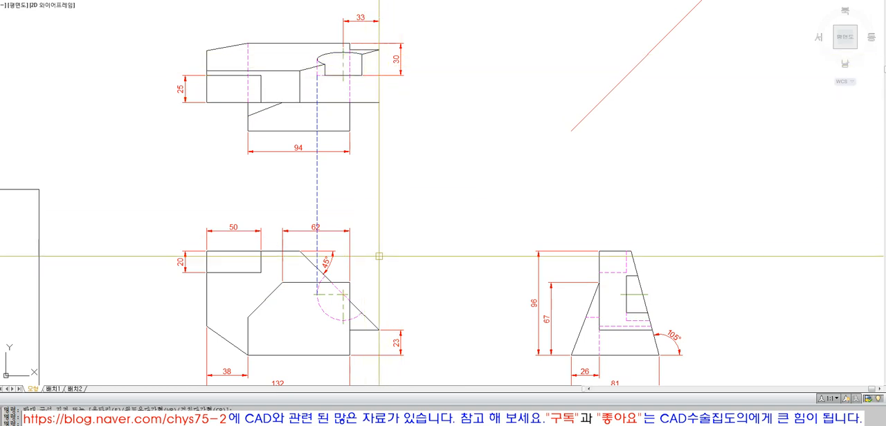
Draw vertical projection lines between both ends of the front view's hidden arc and the lower corners of the top view's notch
{"action": "type", "text": "l"}
{"action": "key", "text": "space"}
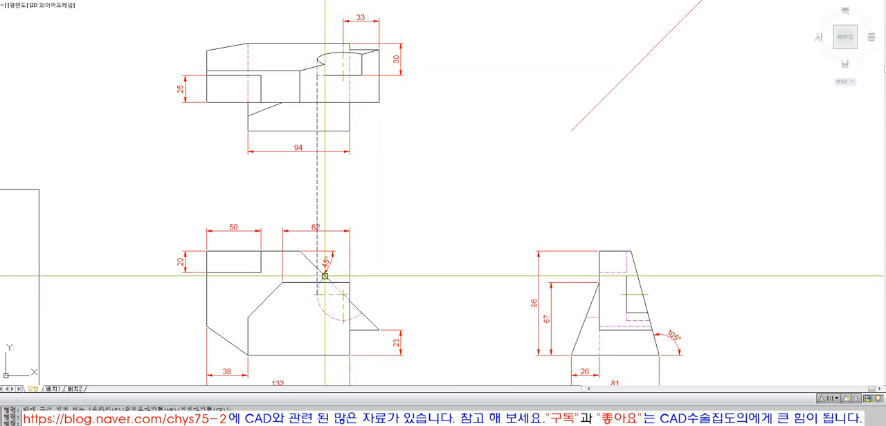
{"action": "left_click", "coordinate": [326, 276]}
{"action": "left_click", "coordinate": [325, 75]}
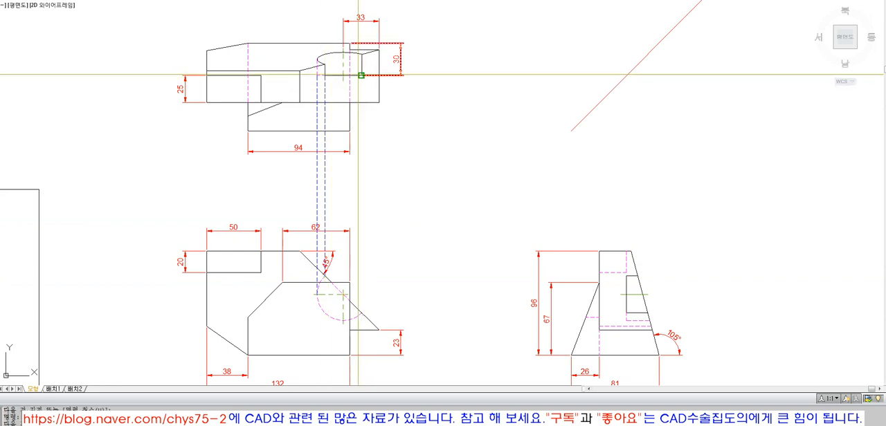
{"action": "left_click", "coordinate": [359, 74]}
{"action": "left_click", "coordinate": [362, 312]}
{"action": "key", "text": "space"}
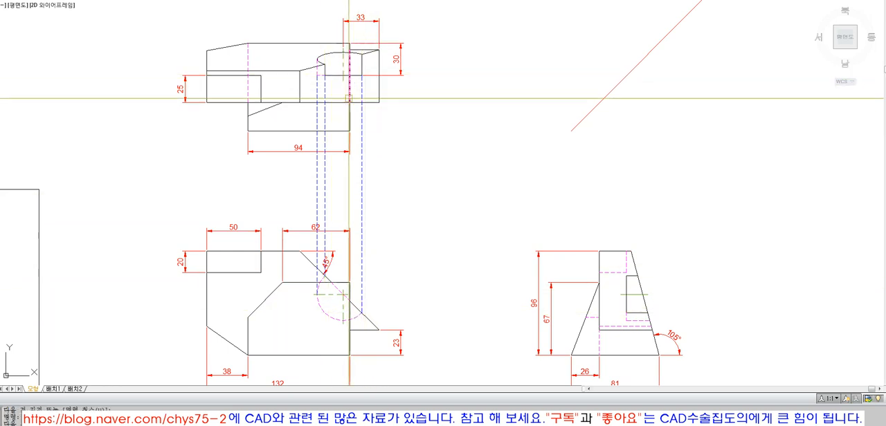
{"action": "left_click", "coordinate": [356, 74]}
{"action": "left_click", "coordinate": [401, 59]}
{"action": "key", "text": "Escape"}
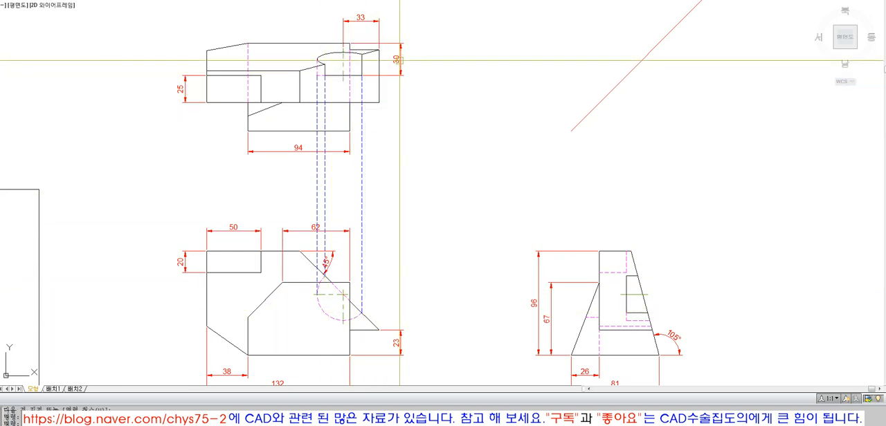
{"action": "key", "text": "Escape"}
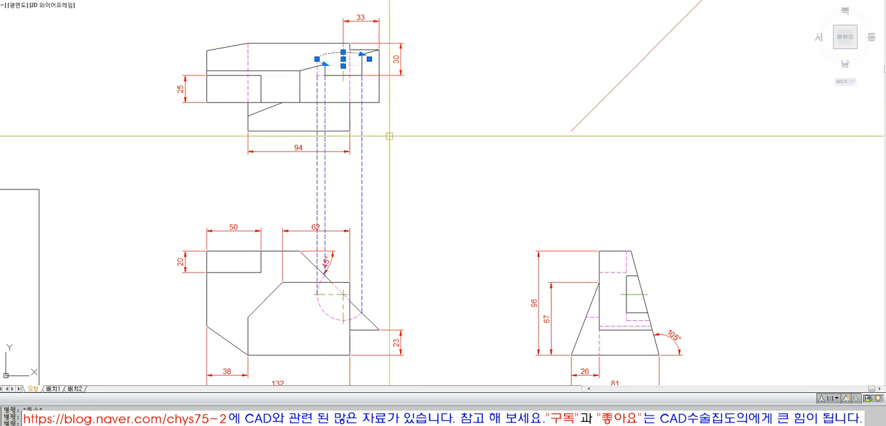
{"action": "key", "text": "Escape"}
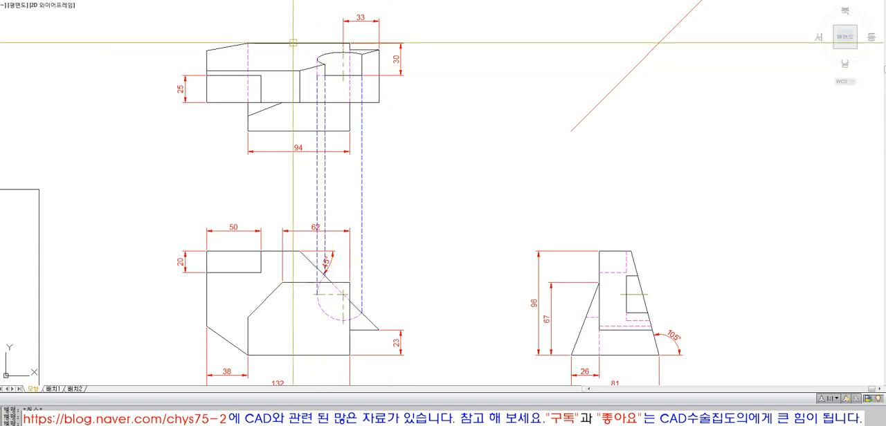
{"action": "left_click", "coordinate": [322, 54]}
{"action": "key", "text": "Escape"}
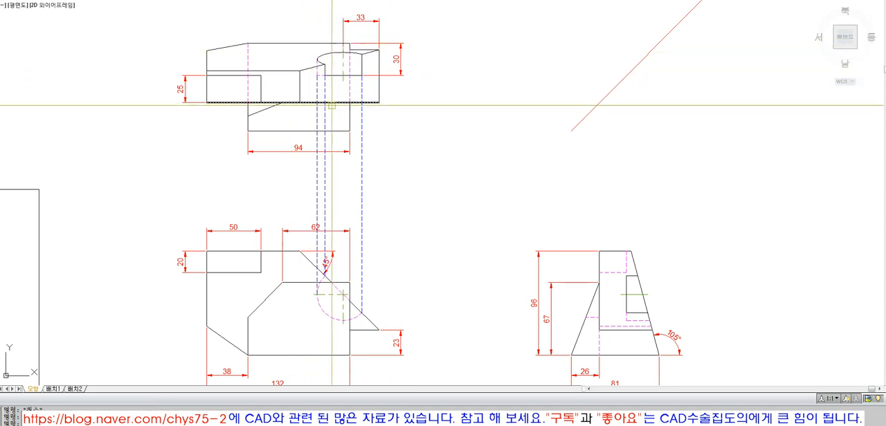
Draw a three-point arc over the top view's elliptical arc, from its leftmost point to its right end
{"action": "type", "text": "z"}
{"action": "key", "text": "space"}
{"action": "left_click", "coordinate": [281, 29]}
{"action": "left_click", "coordinate": [407, 110]}
{"action": "left_click", "coordinate": [376, 113]}
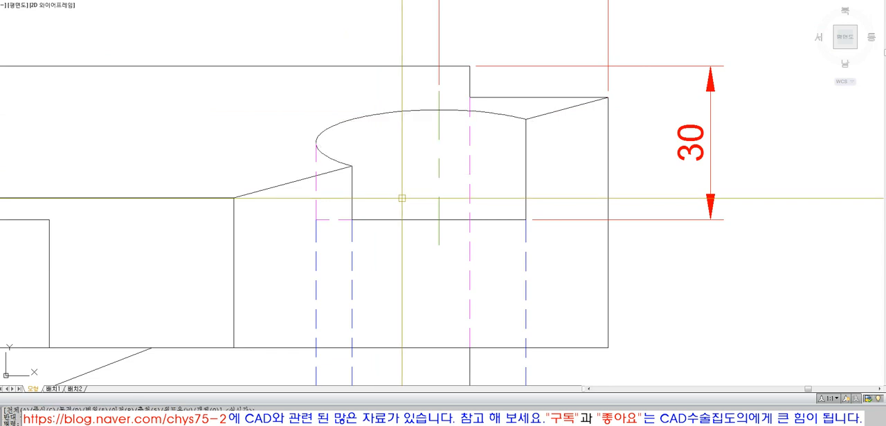
{"action": "left_click", "coordinate": [351, 166]}
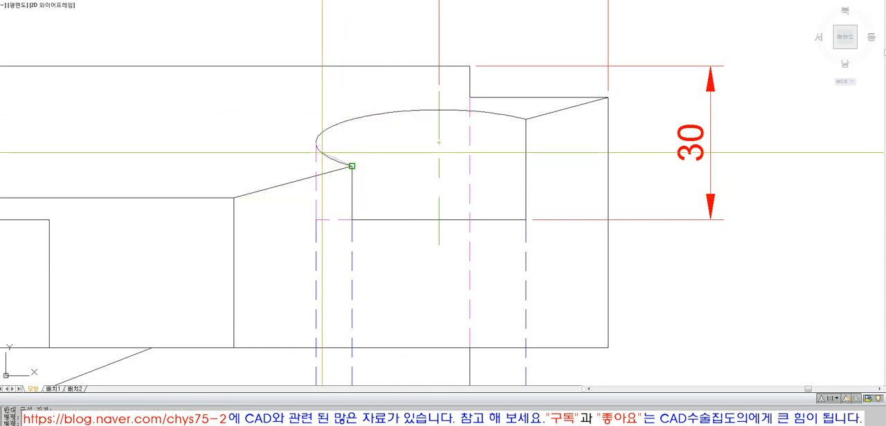
{"action": "key", "text": "Escape"}
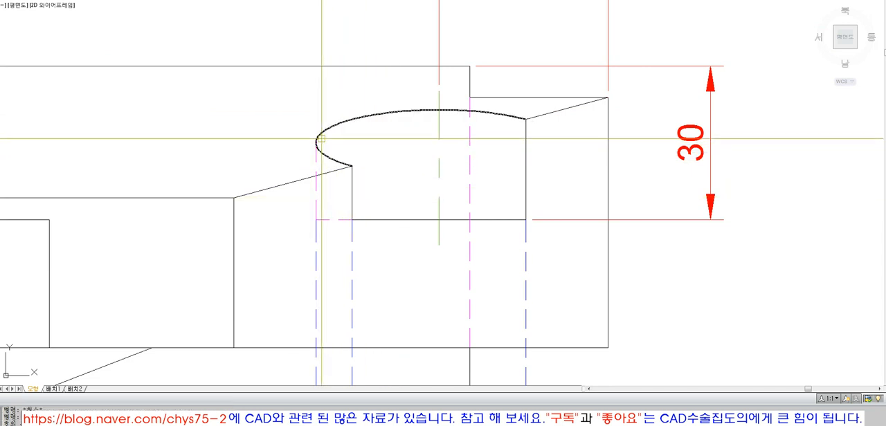
{"action": "left_click", "coordinate": [316, 140]}
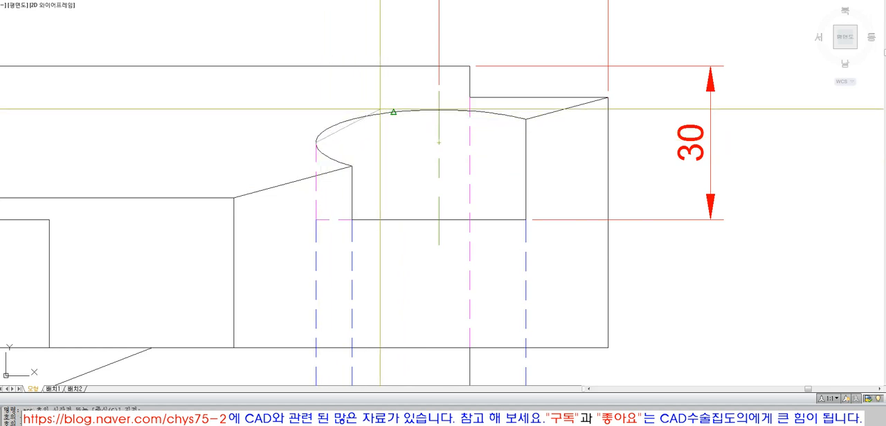
{"action": "left_click", "coordinate": [418, 107]}
{"action": "left_click", "coordinate": [526, 119]}
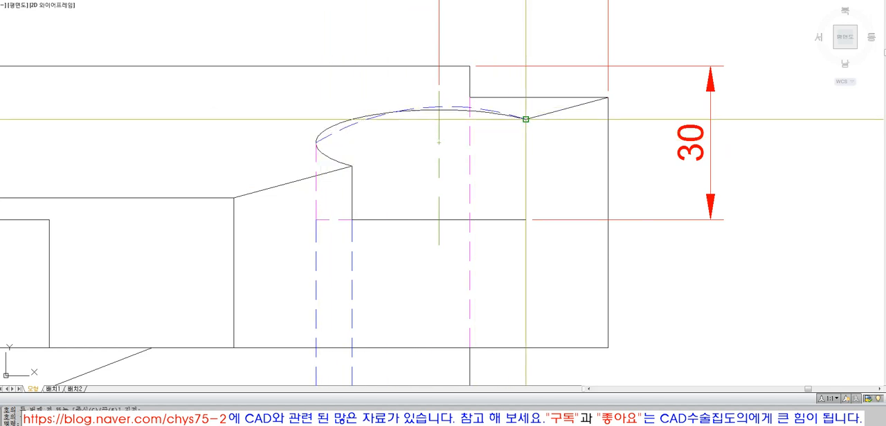
Erase the original elliptical arc in the top view, leaving the three-point arc in its place
{"action": "left_click", "coordinate": [357, 117]}
{"action": "key", "text": "Delete"}
{"action": "left_click", "coordinate": [353, 122]}
{"action": "left_click", "coordinate": [417, 108]}
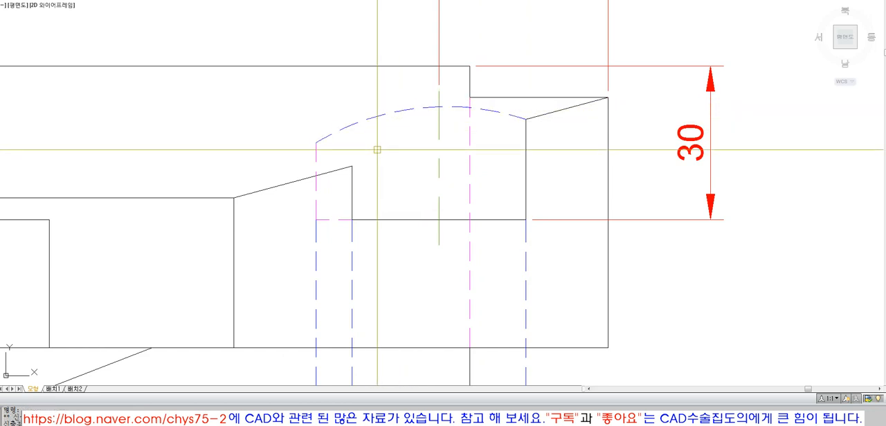
Shorten the top view's hidden vertical line at its upper end and stretch the three-point arc's left end down to meet it
{"action": "left_click", "coordinate": [315, 152]}
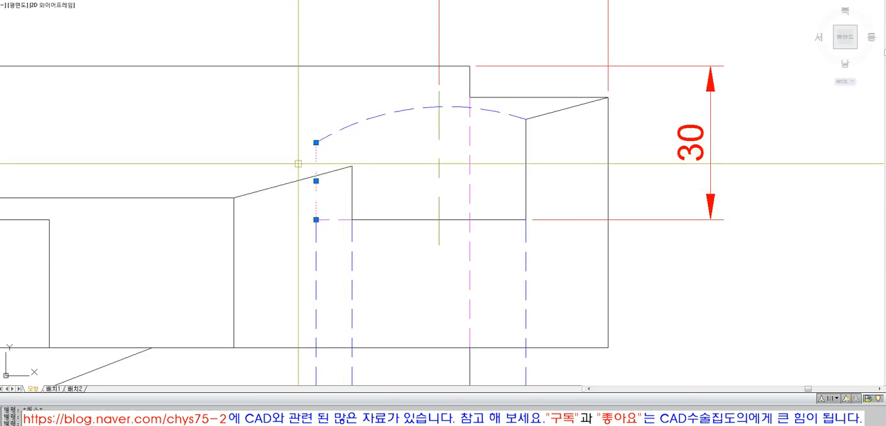
{"action": "key", "text": "Escape"}
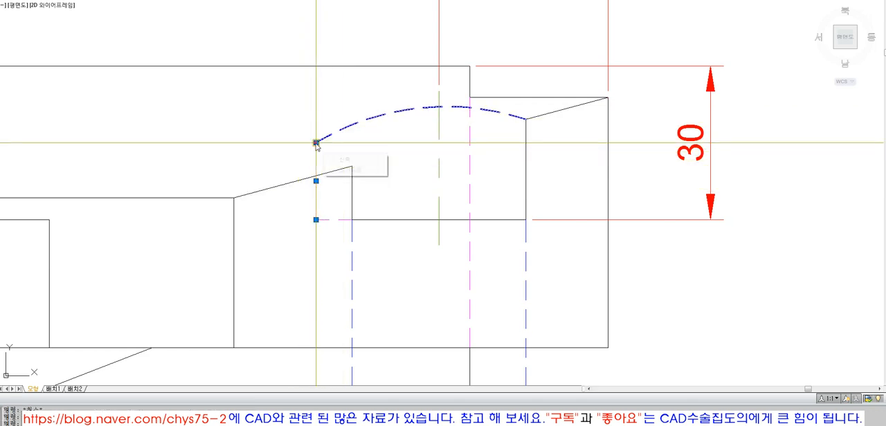
{"action": "left_click", "coordinate": [316, 142]}
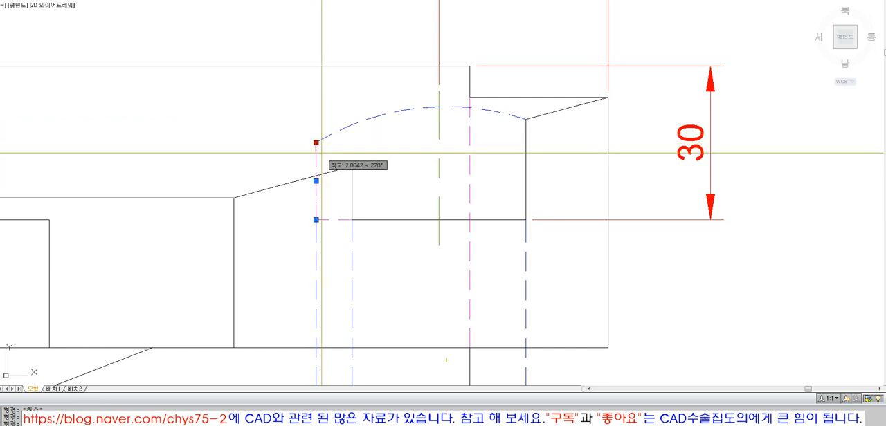
{"action": "left_click", "coordinate": [316, 152]}
{"action": "key", "text": "Escape"}
{"action": "left_click", "coordinate": [320, 142]}
{"action": "left_click", "coordinate": [315, 143]}
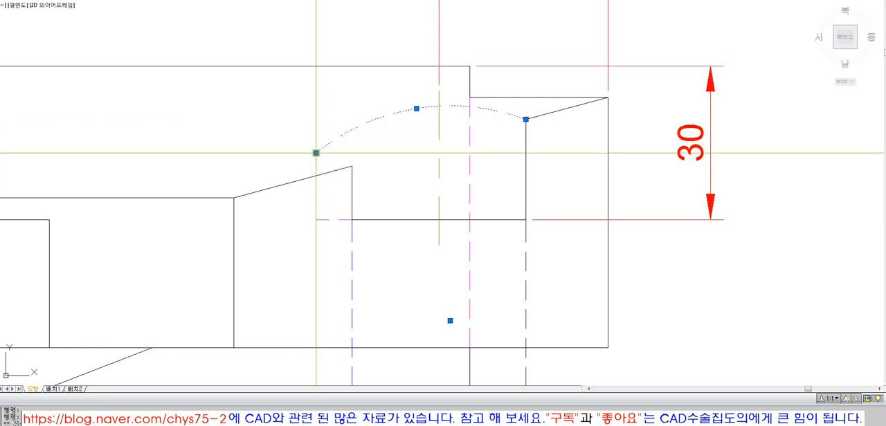
{"action": "left_click", "coordinate": [315, 152]}
{"action": "key", "text": "Escape"}
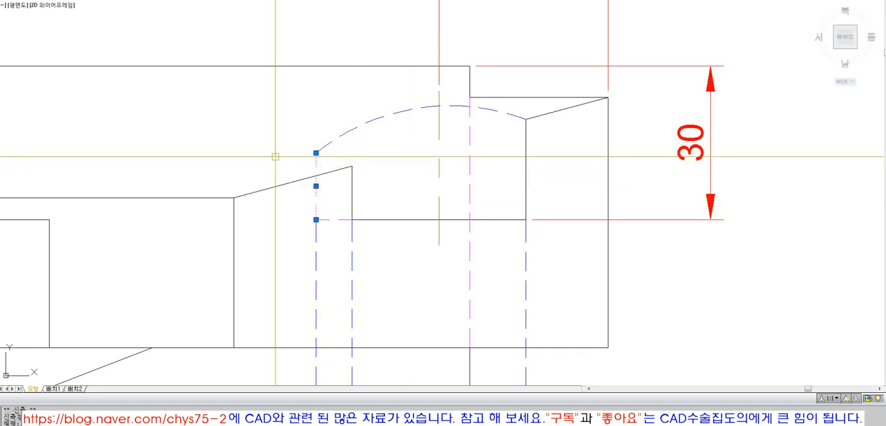
Undo the endpoint stretching and the deletion of the elliptical arc
{"action": "key", "text": "ctrl+z"}
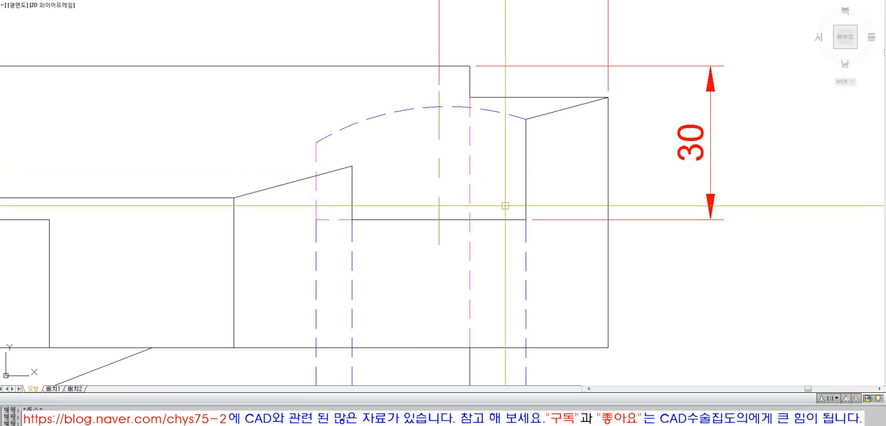
{"action": "key", "text": "ctrl+z"}
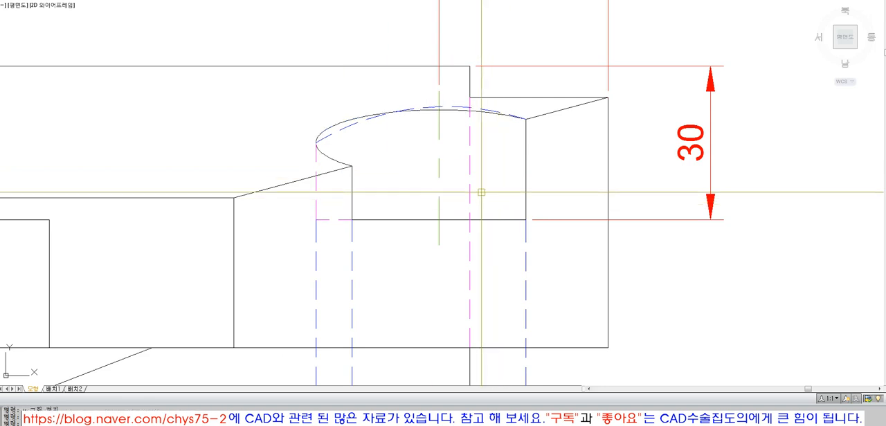
Erase the dashed three-point arc drawn over the top view's elliptical arc
{"action": "left_click", "coordinate": [357, 125]}
{"action": "key", "text": "Delete"}
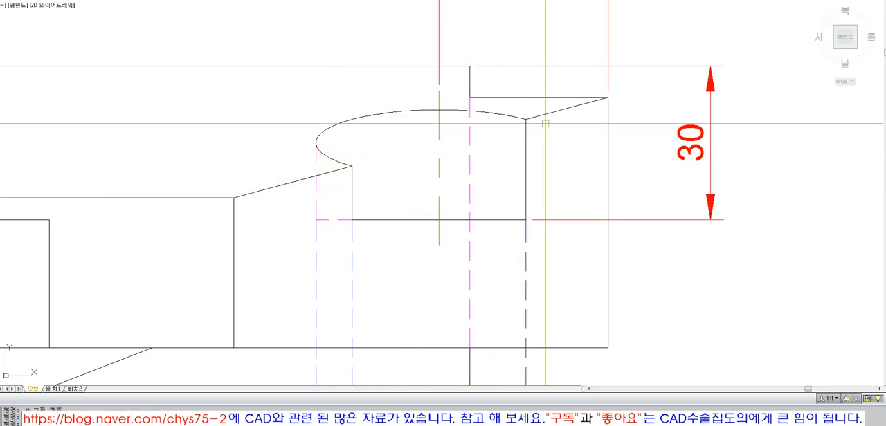
{"action": "scroll", "coordinate": [508, 166], "scroll_direction": "down", "scroll_amount": 7}
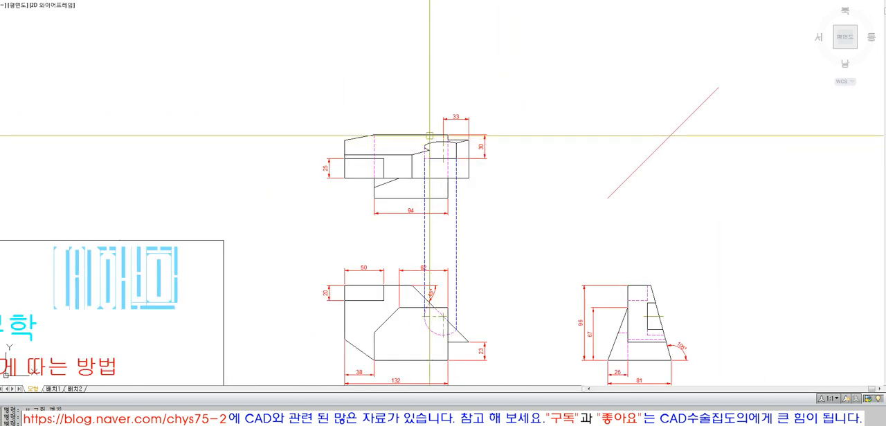
{"action": "scroll", "coordinate": [348, 99], "scroll_direction": "down", "scroll_amount": 2}
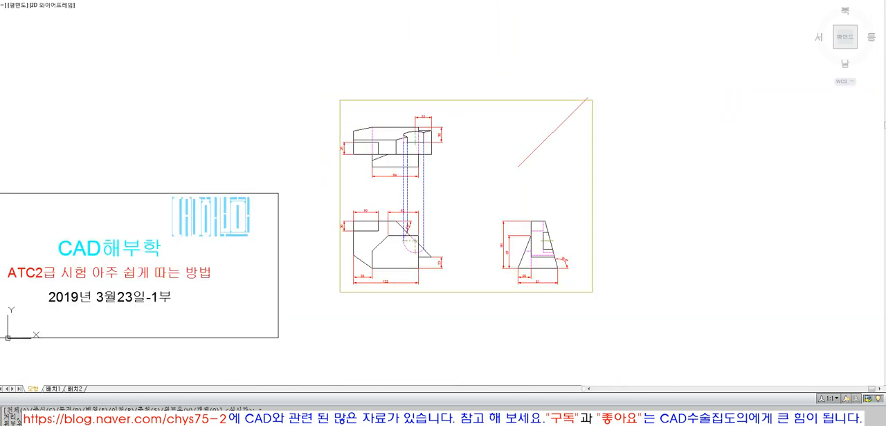
Check the vertical edges of the top view's cutout against the projection lines coming up from the front view
{"action": "scroll", "coordinate": [496, 200], "scroll_direction": "up", "scroll_amount": 3}
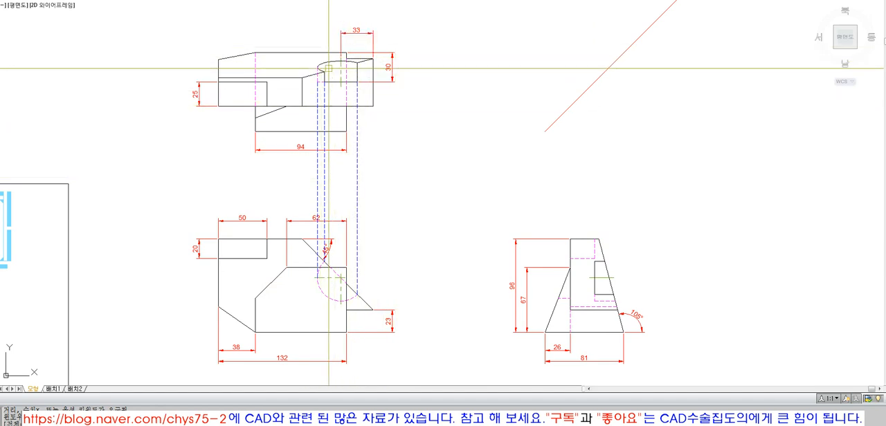
{"action": "scroll", "coordinate": [328, 78], "scroll_direction": "up", "scroll_amount": 4}
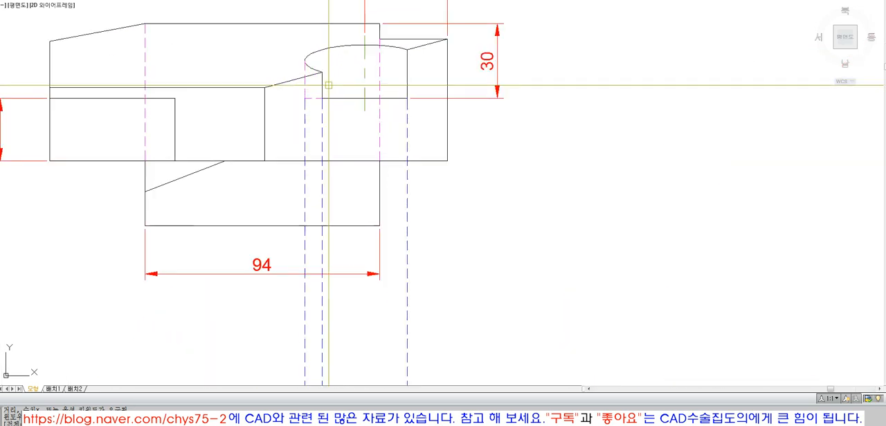
{"action": "left_click", "coordinate": [305, 92]}
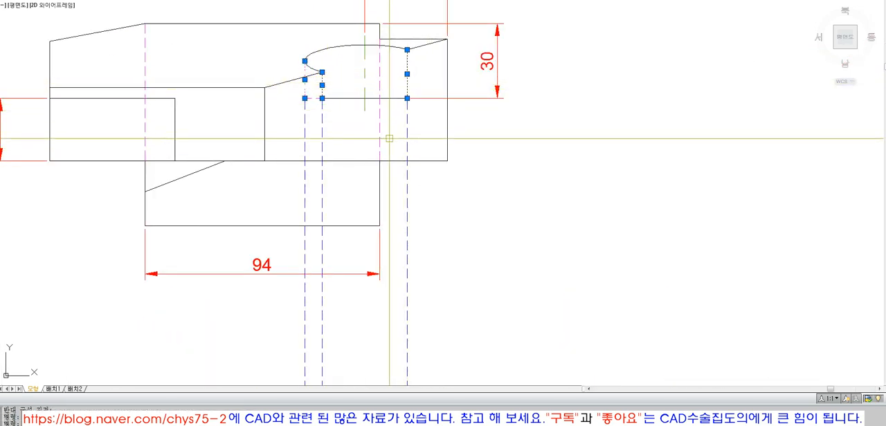
Draw a horizontal projection line from the upper end of the front view's hidden arc to the side view's notch
{"action": "scroll", "coordinate": [349, 117], "scroll_direction": "down", "scroll_amount": 2}
{"action": "scroll", "coordinate": [328, 104], "scroll_direction": "down", "scroll_amount": 3}
{"action": "scroll", "coordinate": [627, 258], "scroll_direction": "up", "scroll_amount": 2}
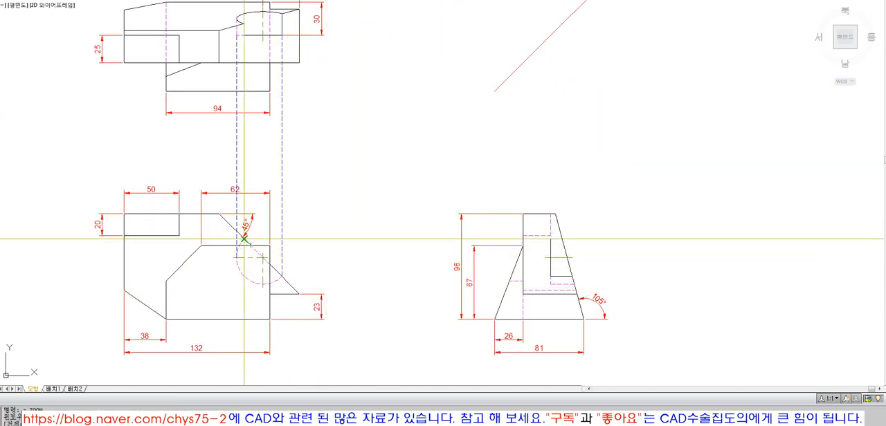
{"action": "left_click", "coordinate": [244, 239]}
{"action": "left_click", "coordinate": [550, 239]}
{"action": "key", "text": "Return"}
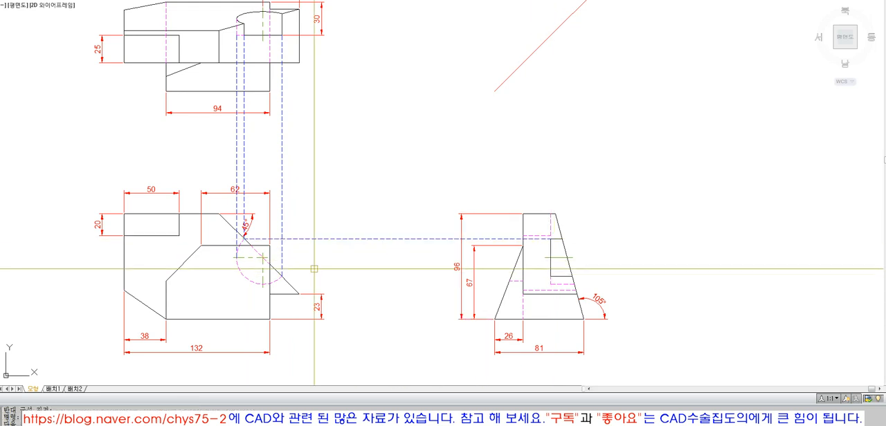
Draw horizontal projection lines to the side view from the hidden arc's leftmost point, right end and lowest point
{"action": "key", "text": "Return"}
{"action": "left_click", "coordinate": [235, 258]}
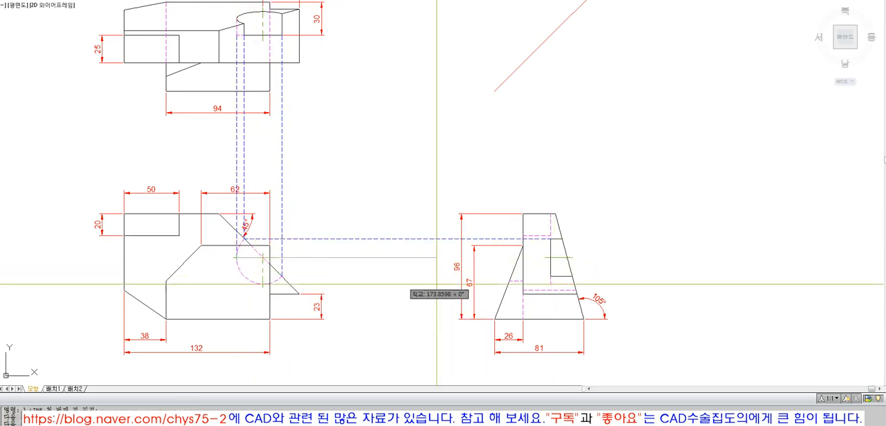
{"action": "left_click", "coordinate": [545, 257]}
{"action": "key", "text": "Return"}
{"action": "key", "text": "Return"}
{"action": "left_click", "coordinate": [281, 277]}
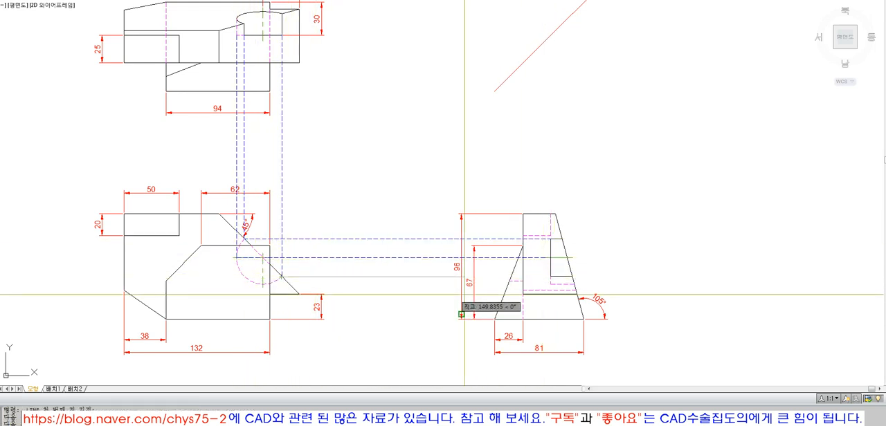
{"action": "left_click", "coordinate": [551, 277]}
{"action": "key", "text": "Return"}
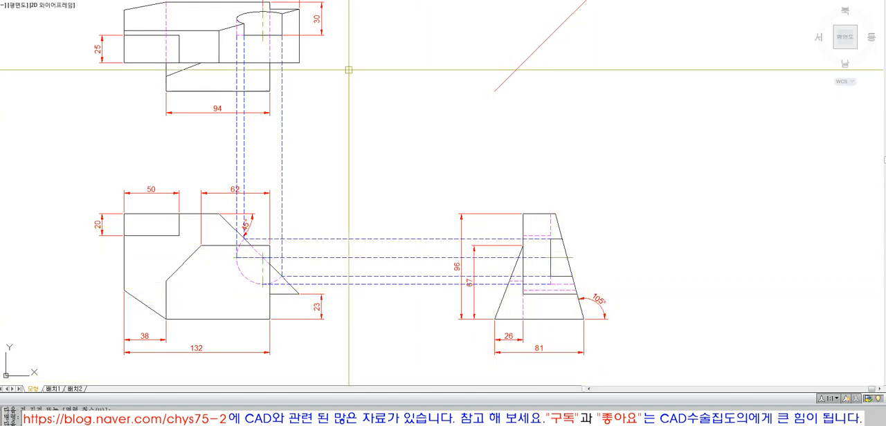
Project the cutout's horizontal edge from the top view to the diagonal miter line and down to the side view's notch
{"action": "key", "text": "Return"}
{"action": "left_click", "coordinate": [280, 35]}
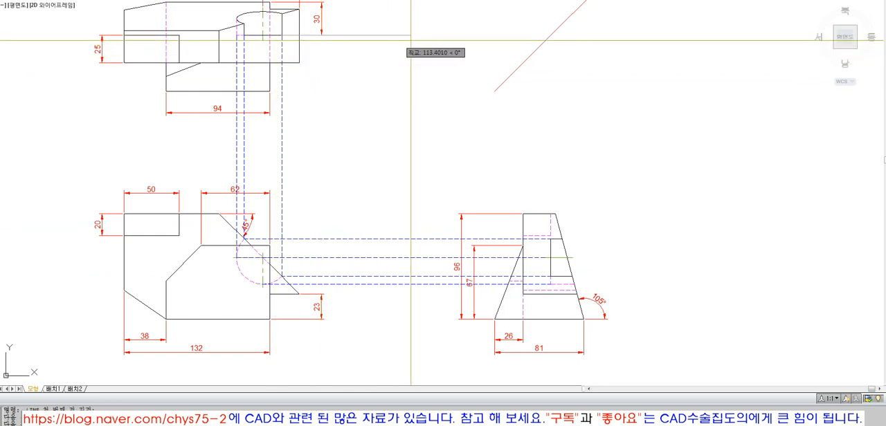
{"action": "left_click", "coordinate": [439, 38]}
{"action": "key", "text": "Return"}
{"action": "type", "text": "ex"}
{"action": "left_click", "coordinate": [559, 83]}
{"action": "left_click", "coordinate": [463, 38]}
{"action": "key", "text": "Return"}
{"action": "left_click", "coordinate": [421, 36]}
{"action": "key", "text": "Return"}
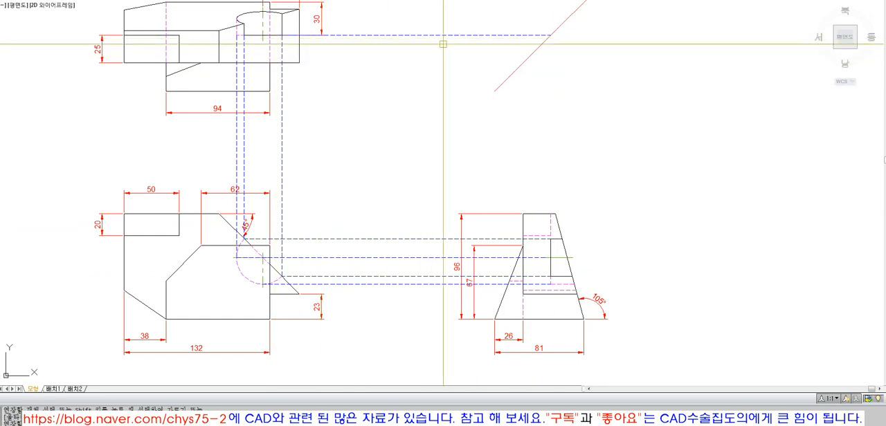
{"action": "left_click", "coordinate": [550, 239]}
{"action": "key", "text": "Return"}
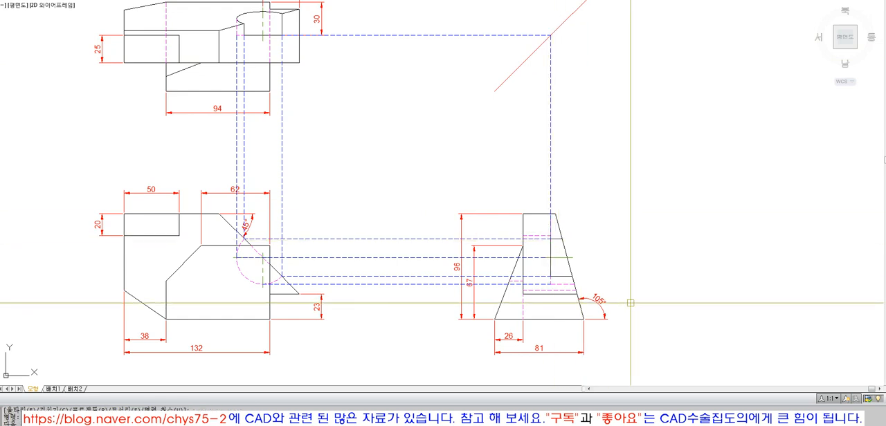
Review the projection lines that link the cutout in the front, top and side views
{"action": "left_click", "coordinate": [414, 314]}
{"action": "left_click", "coordinate": [379, 225]}
{"action": "left_click", "coordinate": [595, 180]}
{"action": "left_click", "coordinate": [514, 135]}
{"action": "left_click", "coordinate": [404, 87]}
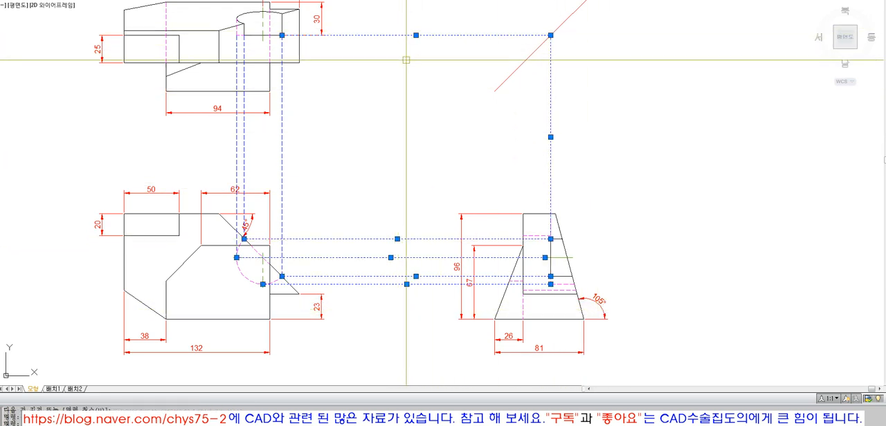
{"action": "key", "text": "Escape"}
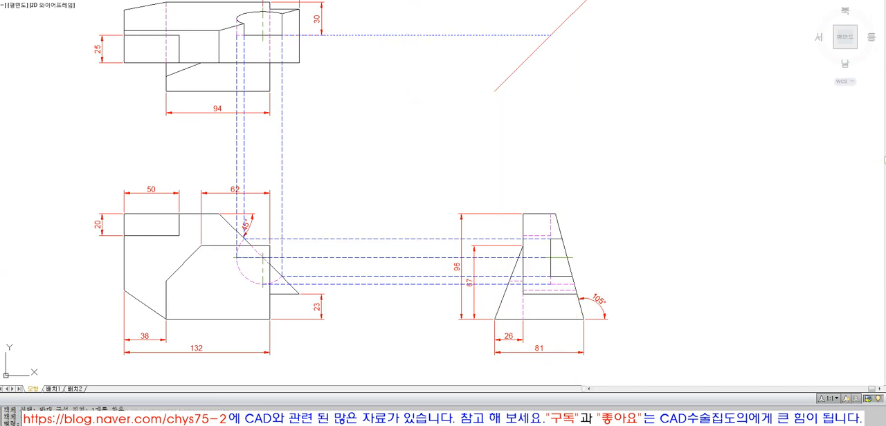
Erase all horizontal and vertical projection lines between the three views
{"action": "left_click", "coordinate": [399, 155]}
{"action": "left_click", "coordinate": [346, 329]}
{"action": "key", "text": "Return"}
{"action": "type", "text": "e"}
{"action": "key", "text": "Return"}
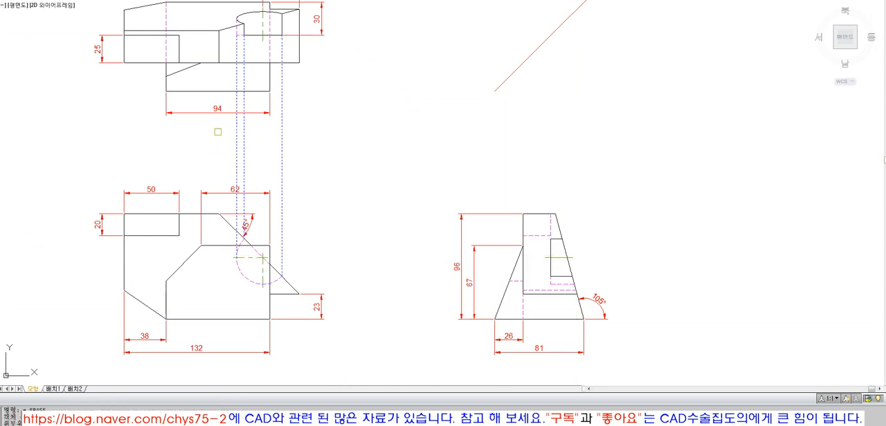
Examine the extent and full ellipse of the top view's elliptical arc
{"action": "scroll", "coordinate": [325, 200], "scroll_direction": "down", "scroll_amount": 2}
{"action": "scroll", "coordinate": [253, 90], "scroll_direction": "up", "scroll_amount": 5}
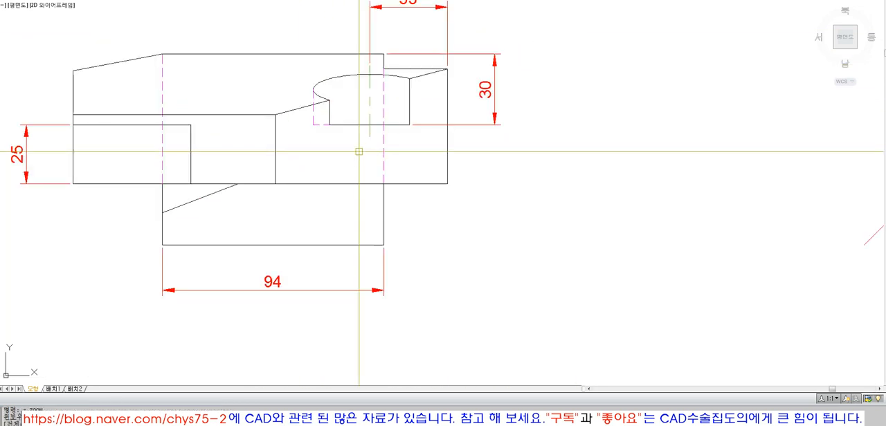
{"action": "left_click", "coordinate": [370, 75]}
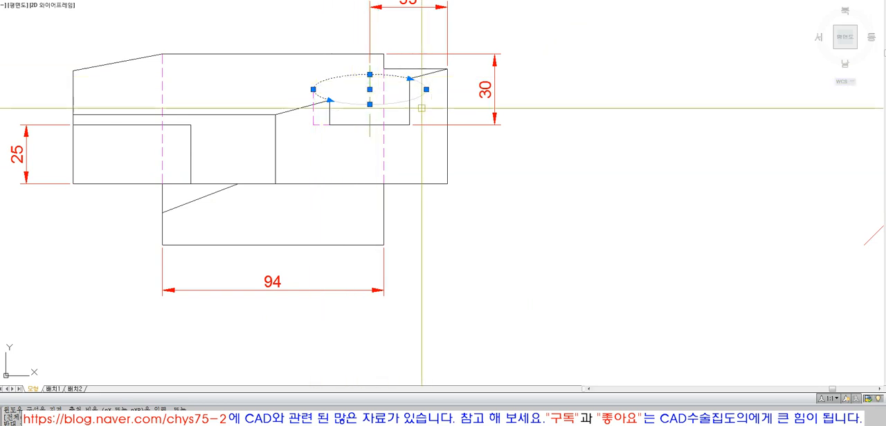
{"action": "key", "text": "Escape"}
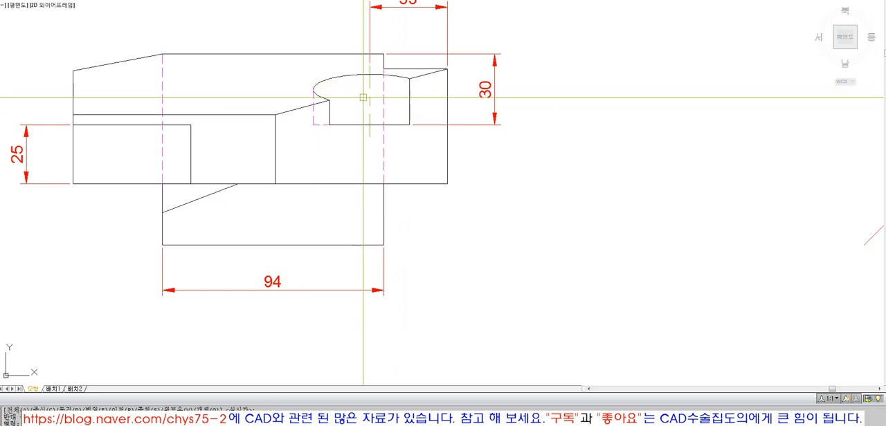
Try the top view without its elliptical arc, erasing and restoring the arc twice
{"action": "left_click", "coordinate": [363, 75]}
{"action": "key", "text": "Delete"}
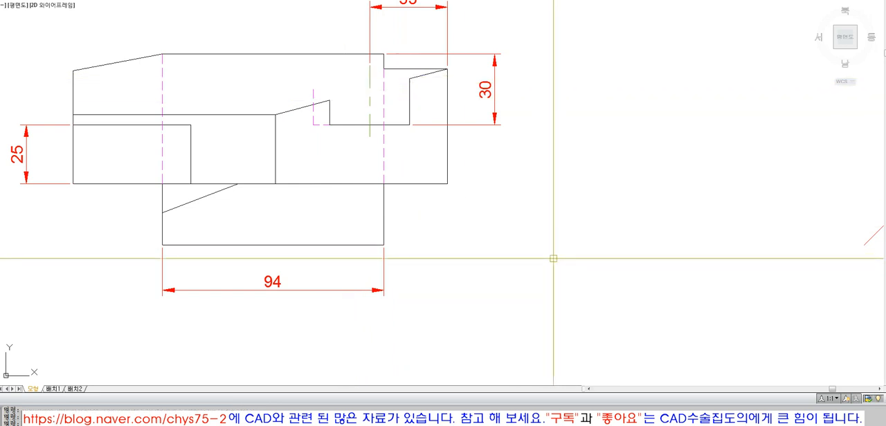
{"action": "key", "text": "ctrl+z"}
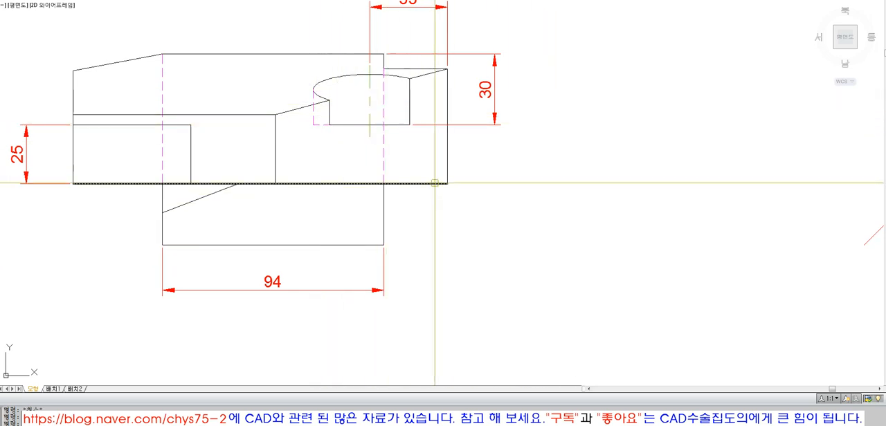
{"action": "scroll", "coordinate": [422, 172], "scroll_direction": "down", "scroll_amount": 5}
{"action": "scroll", "coordinate": [494, 254], "scroll_direction": "up", "scroll_amount": 2}
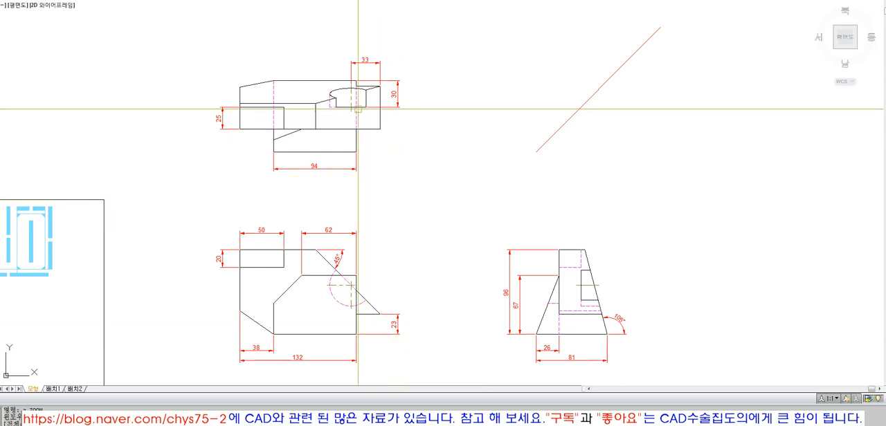
{"action": "left_click", "coordinate": [366, 89]}
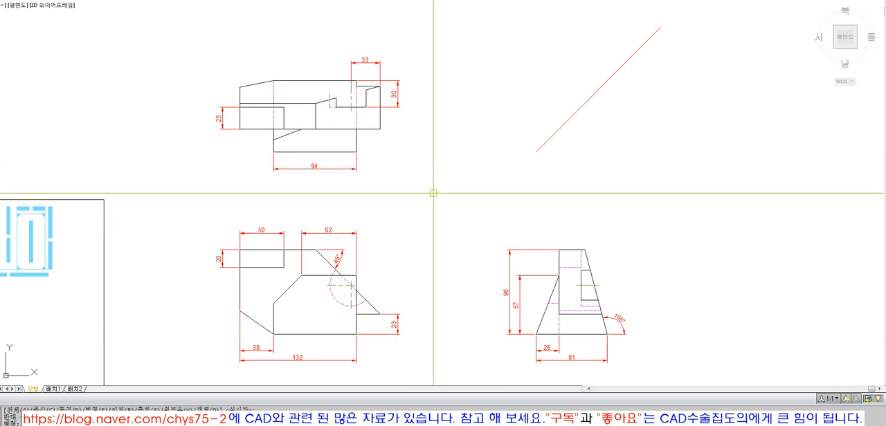
{"action": "key", "text": "Escape"}
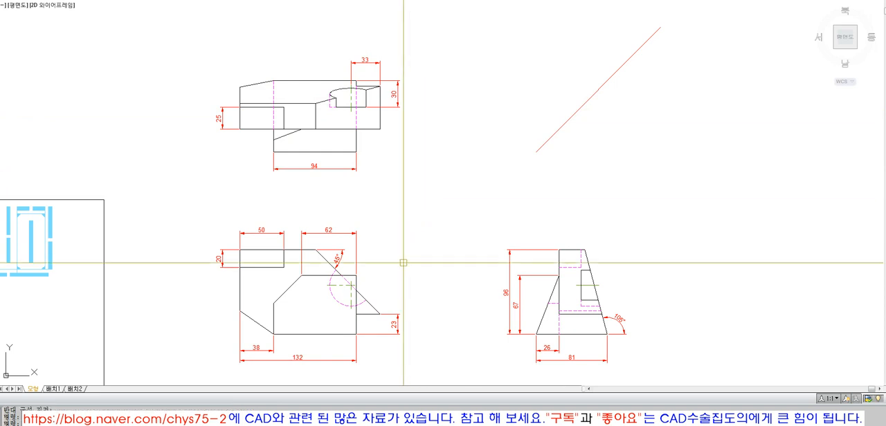
Draw vertical projection lines from the hidden arc's leftmost point and upper end to the top view's cutout, and erase them
{"action": "type", "text": "l"}
{"action": "key", "text": "space"}
{"action": "left_click", "coordinate": [329, 286]}
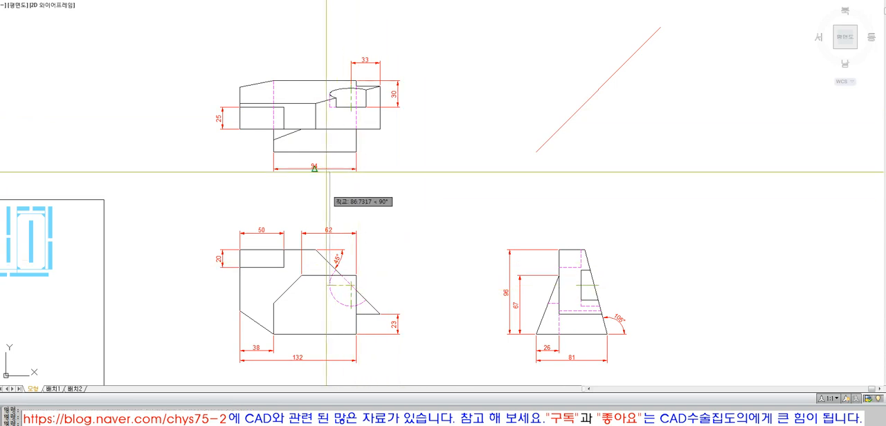
{"action": "left_click", "coordinate": [333, 104]}
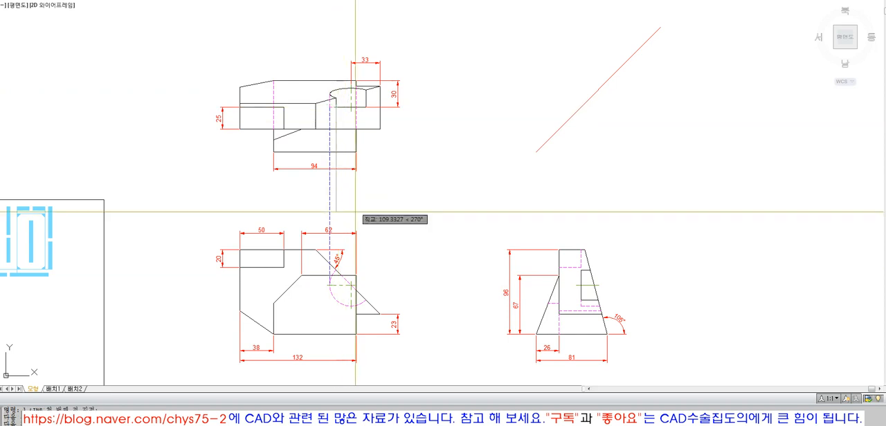
{"action": "left_click", "coordinate": [336, 270]}
{"action": "key", "text": "space"}
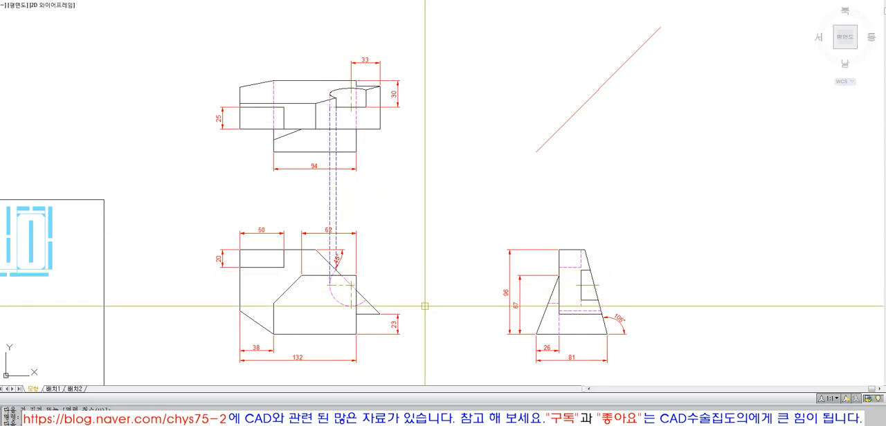
{"action": "key", "text": "space"}
{"action": "key", "text": "Delete"}
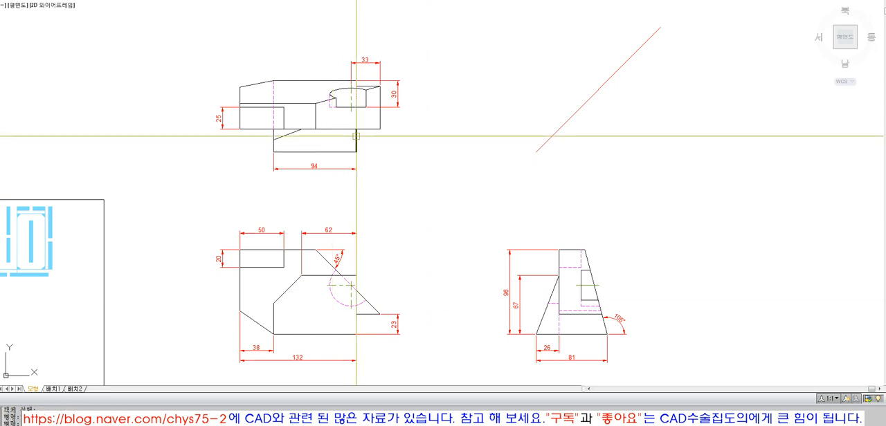
{"action": "left_click", "coordinate": [342, 90]}
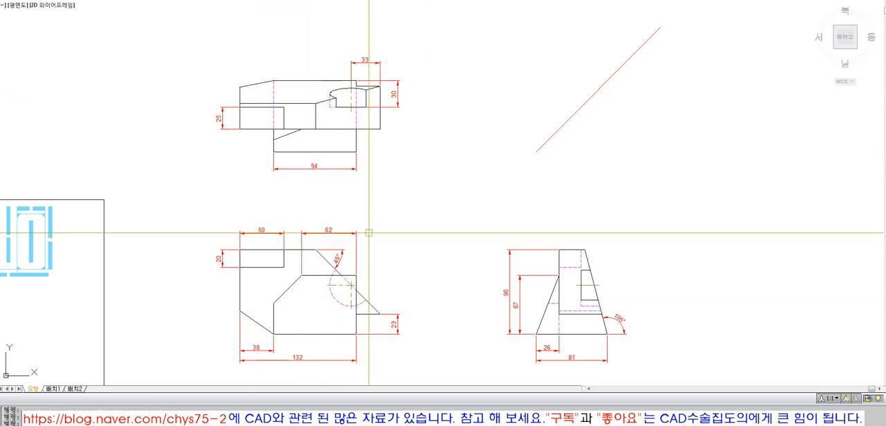
{"action": "scroll", "coordinate": [404, 216], "scroll_direction": "down", "scroll_amount": 2}
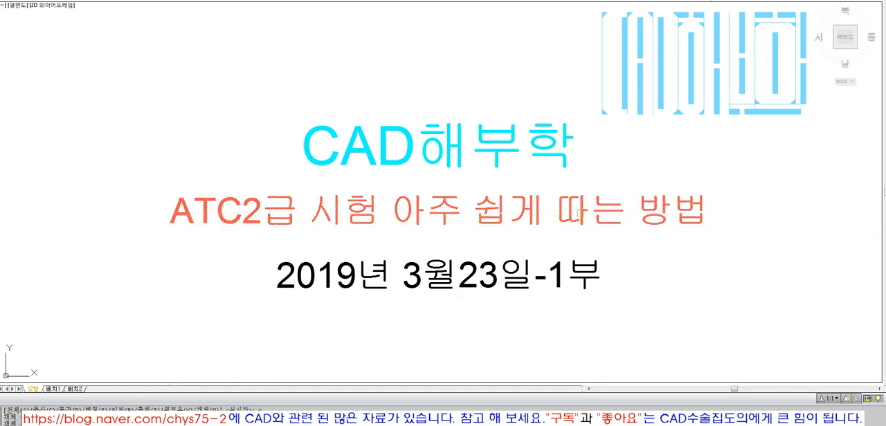
{"action": "key", "text": "Escape"}
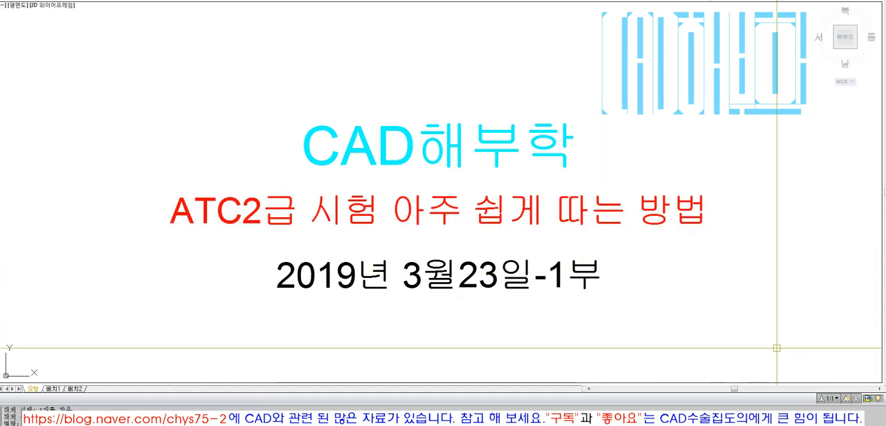